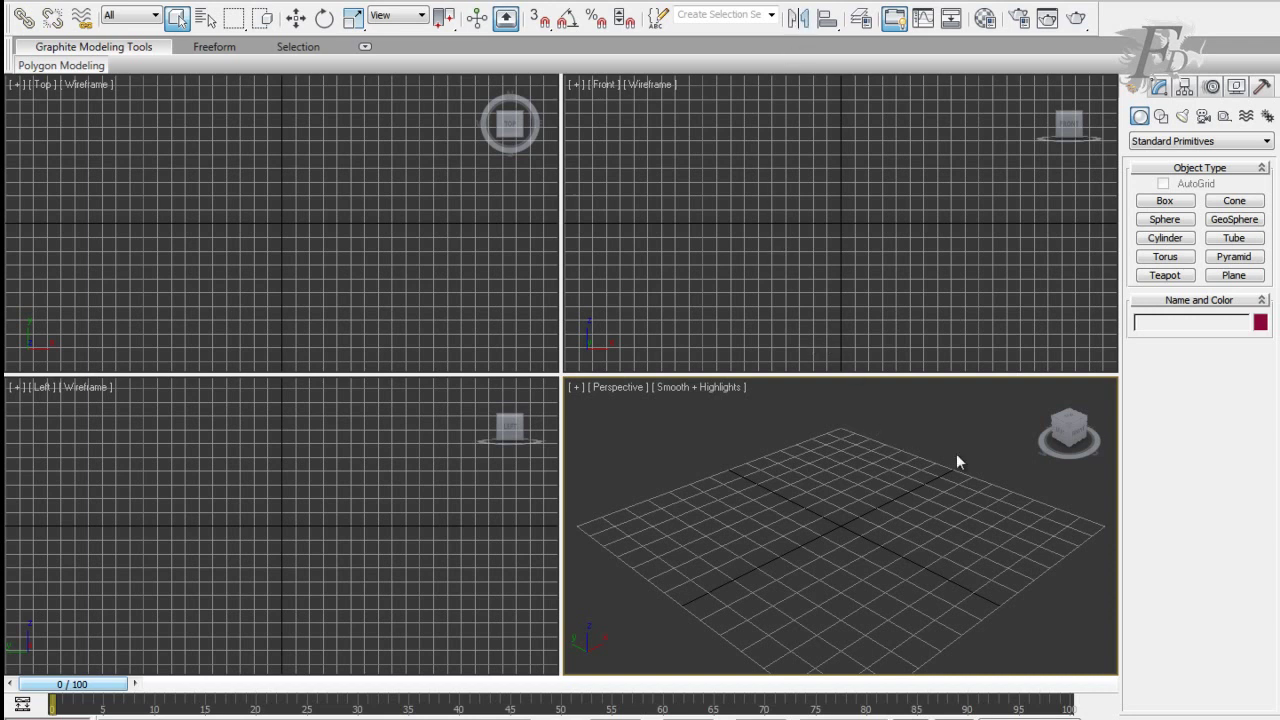
Draw a box primitive on the grid in the Perspective viewport.
click(1165, 201)
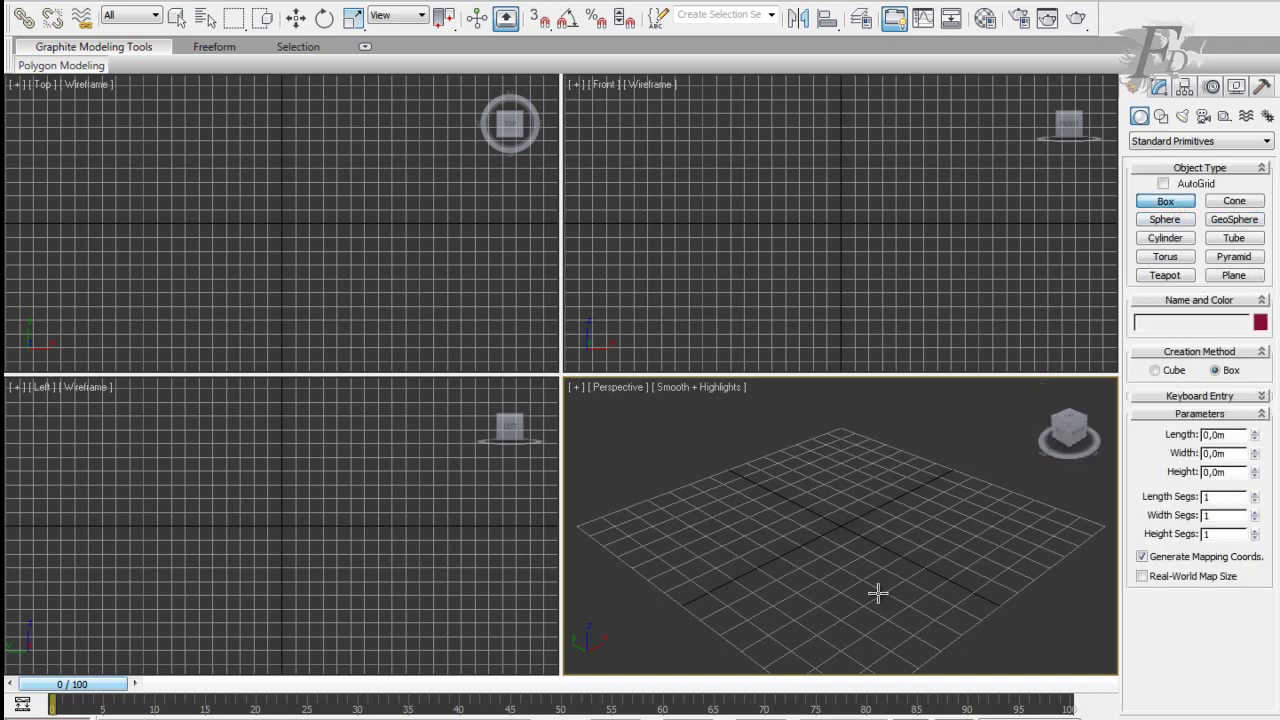
mouse_move(677, 557)
mouse_down()
mouse_move(955, 589)
mouse_move(1072, 511)
mouse_up()
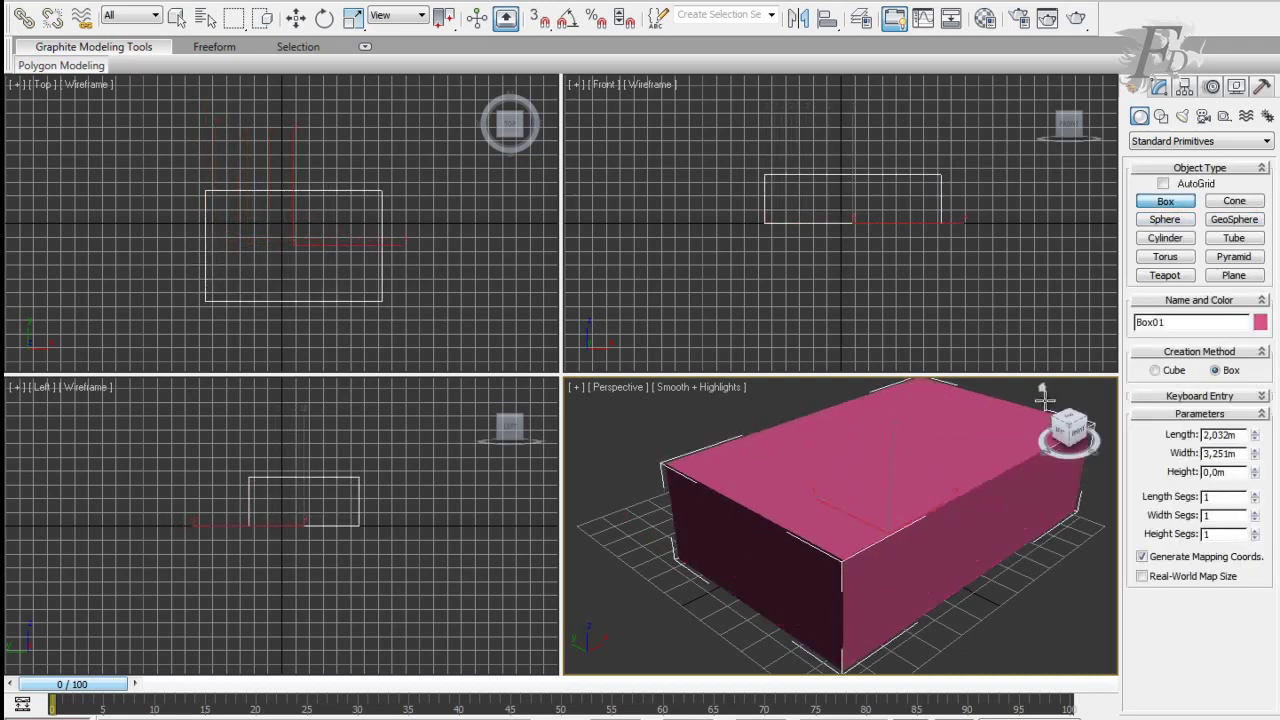
click(1017, 334)
click(1159, 87)
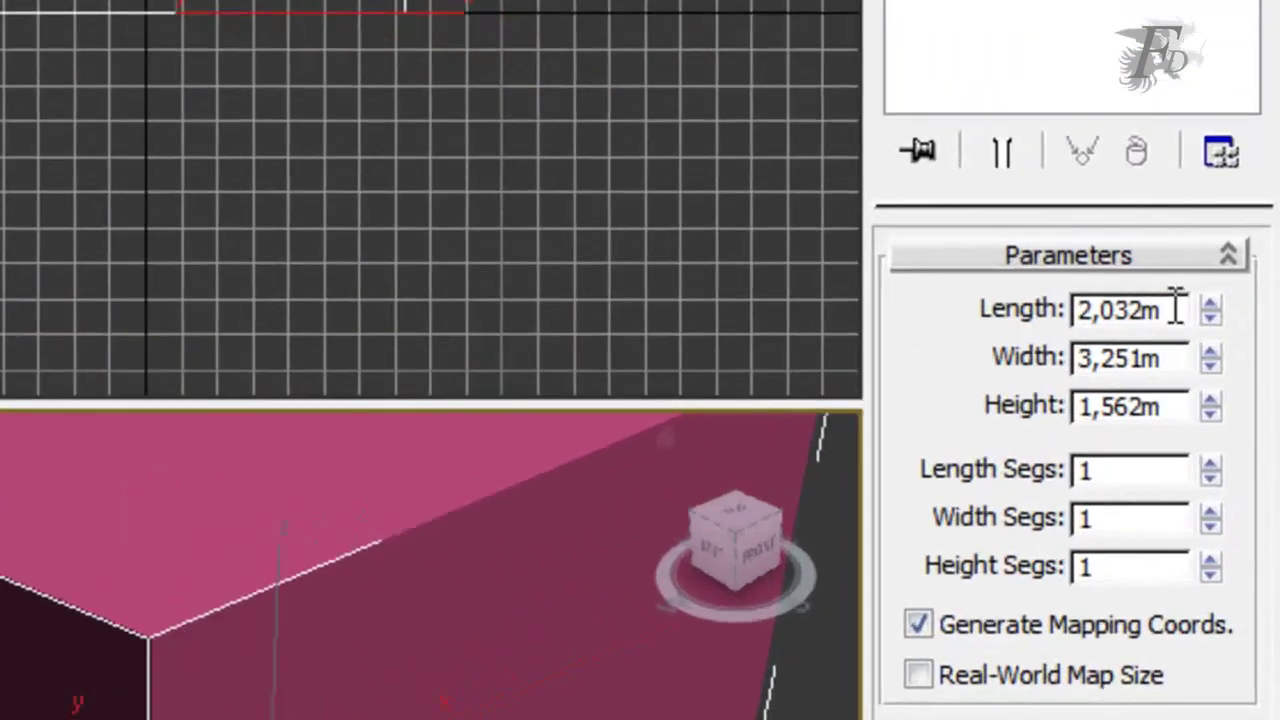
Set the box to Length 35, Width 25 and Height 10.
drag(1230, 335, 1158, 342)
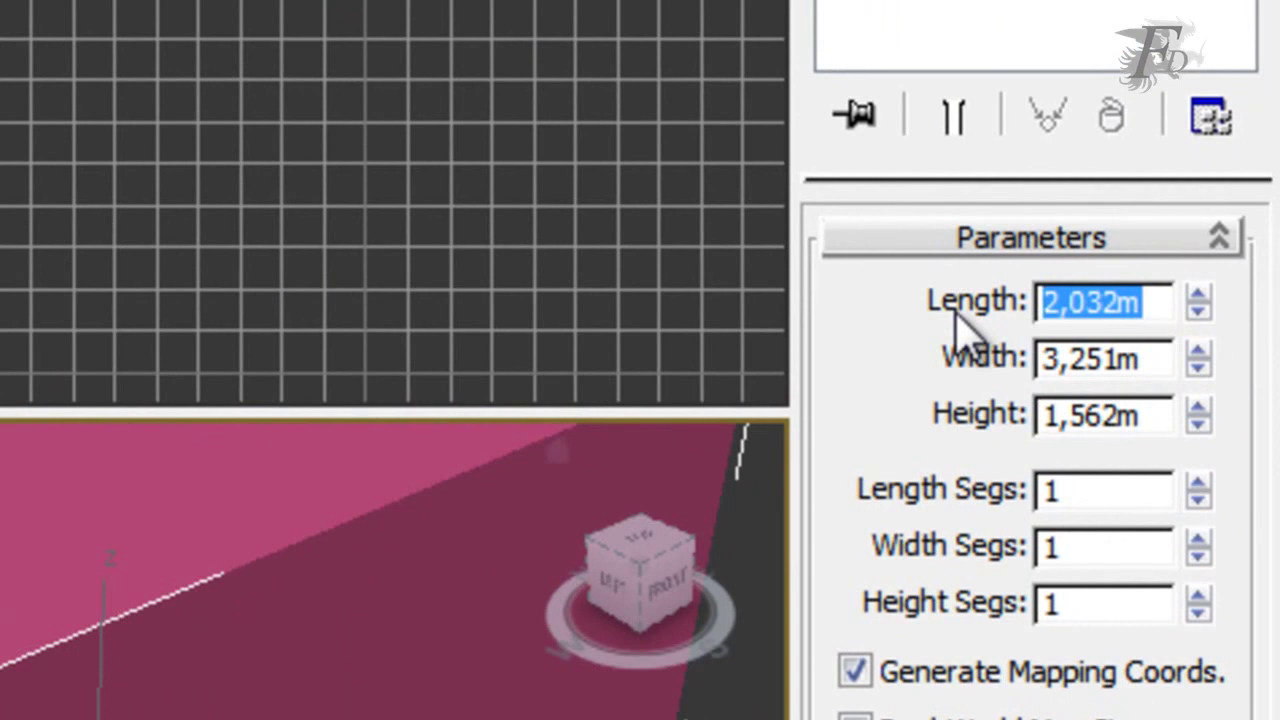
text(35)
key(Return)
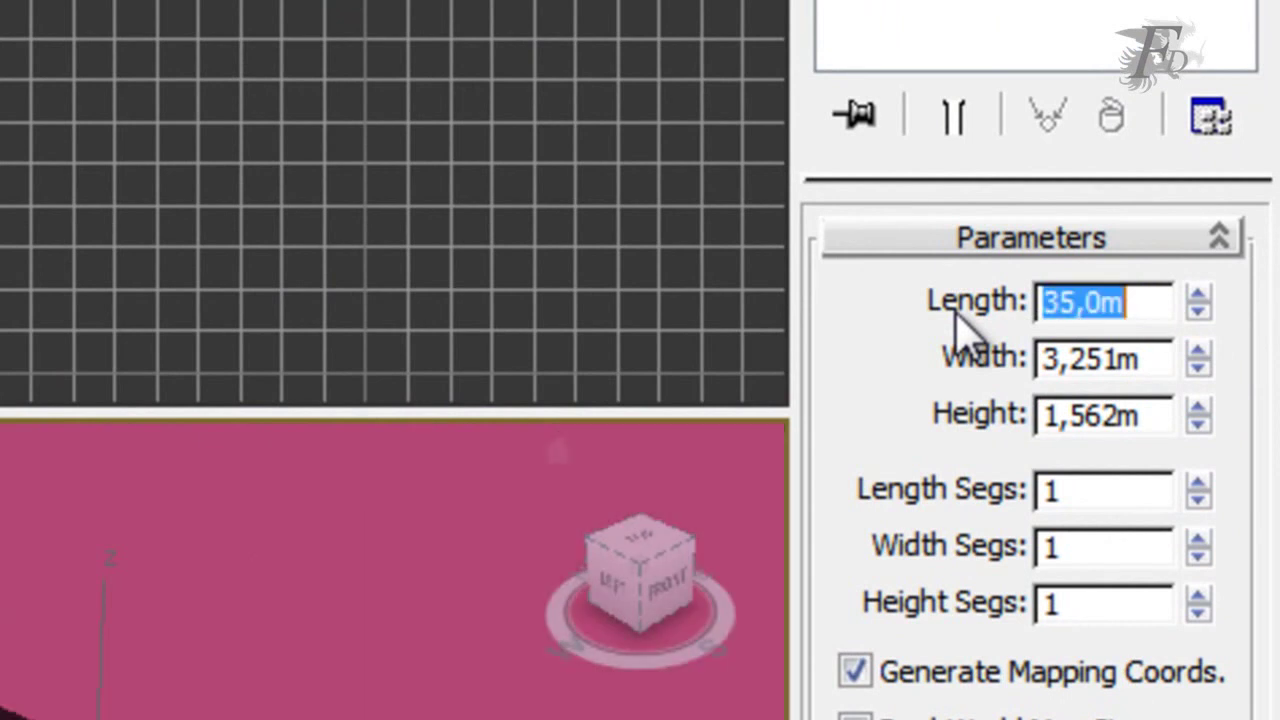
key(Tab)
text(25)
key(Return)
key(Tab)
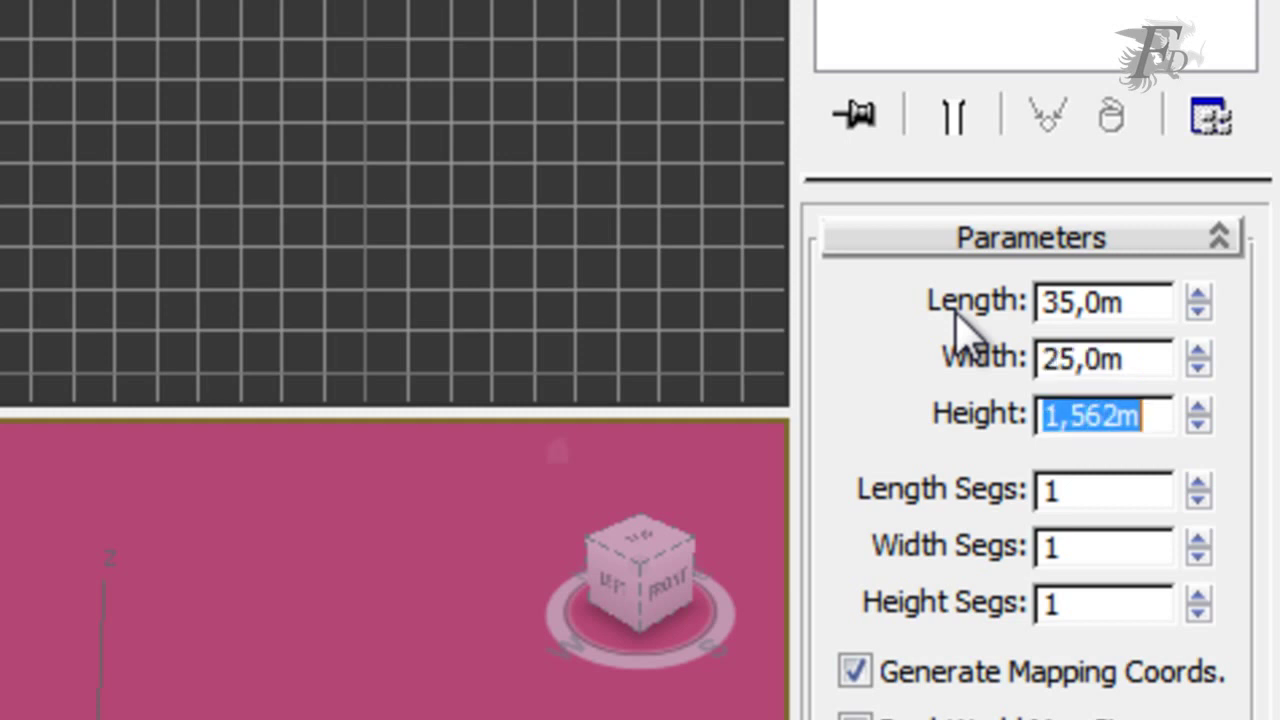
text(10)
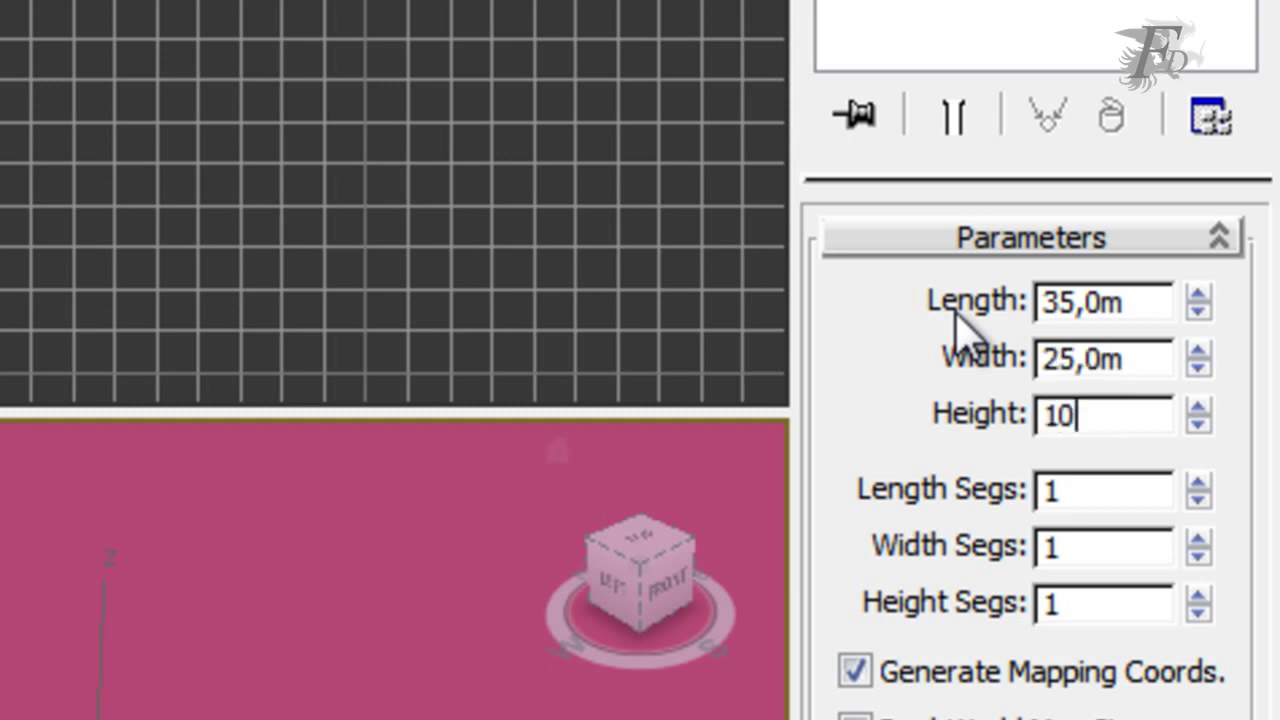
key(Return)
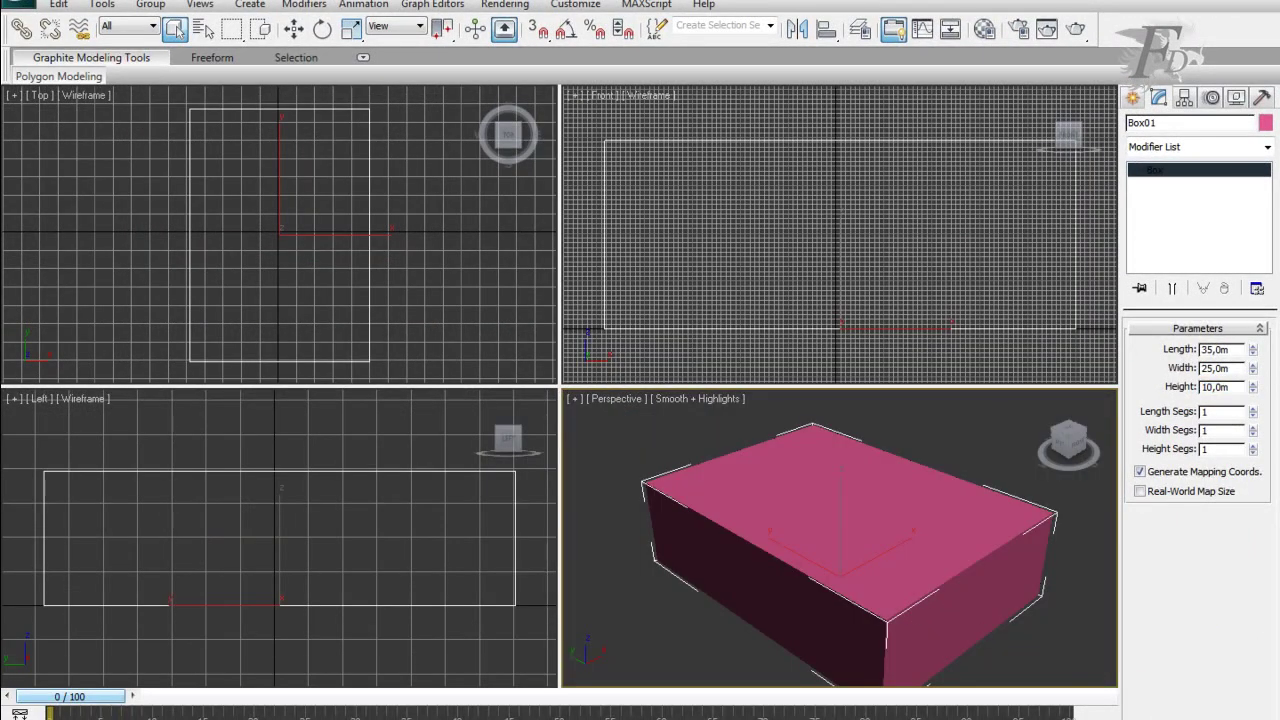
Shorten the box's length to 30 m.
mouse_move(816, 570)
mouse_down()
mouse_move(968, 527)
mouse_move(946, 523)
mouse_move(971, 528)
mouse_move(818, 562)
mouse_move(880, 570)
mouse_up()
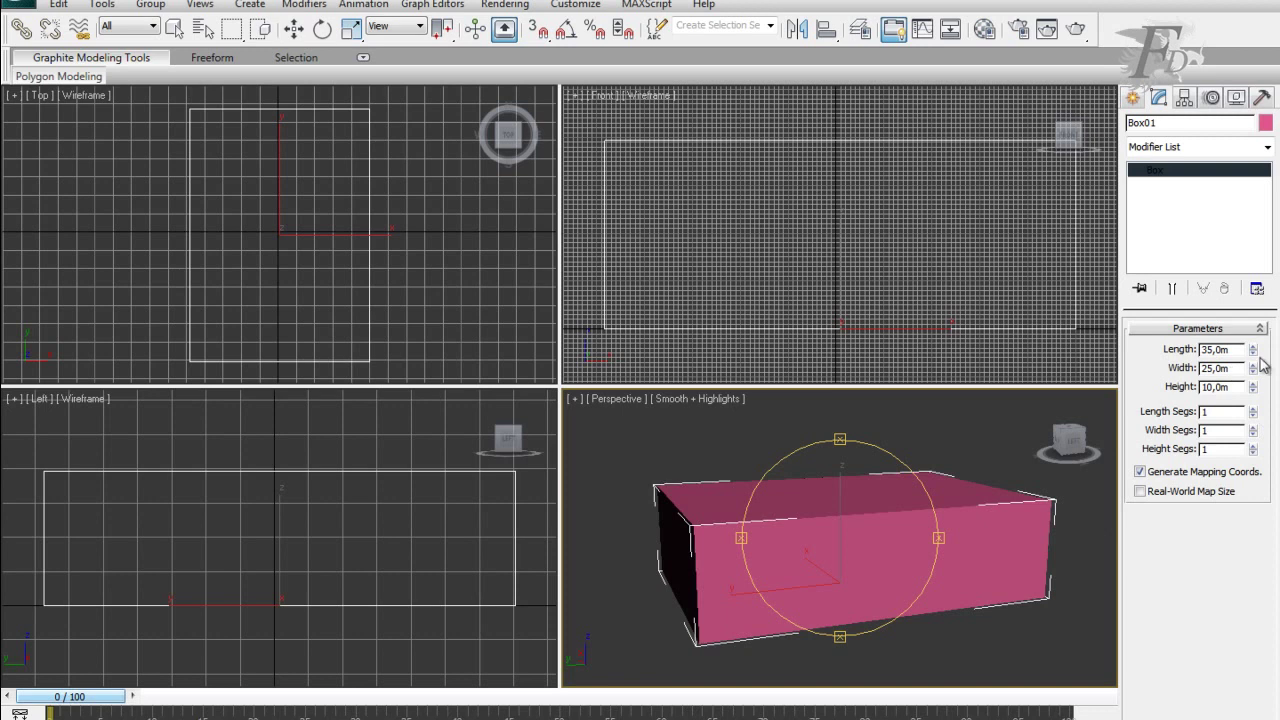
drag(1240, 349, 1198, 351)
text(30)
key(Return)
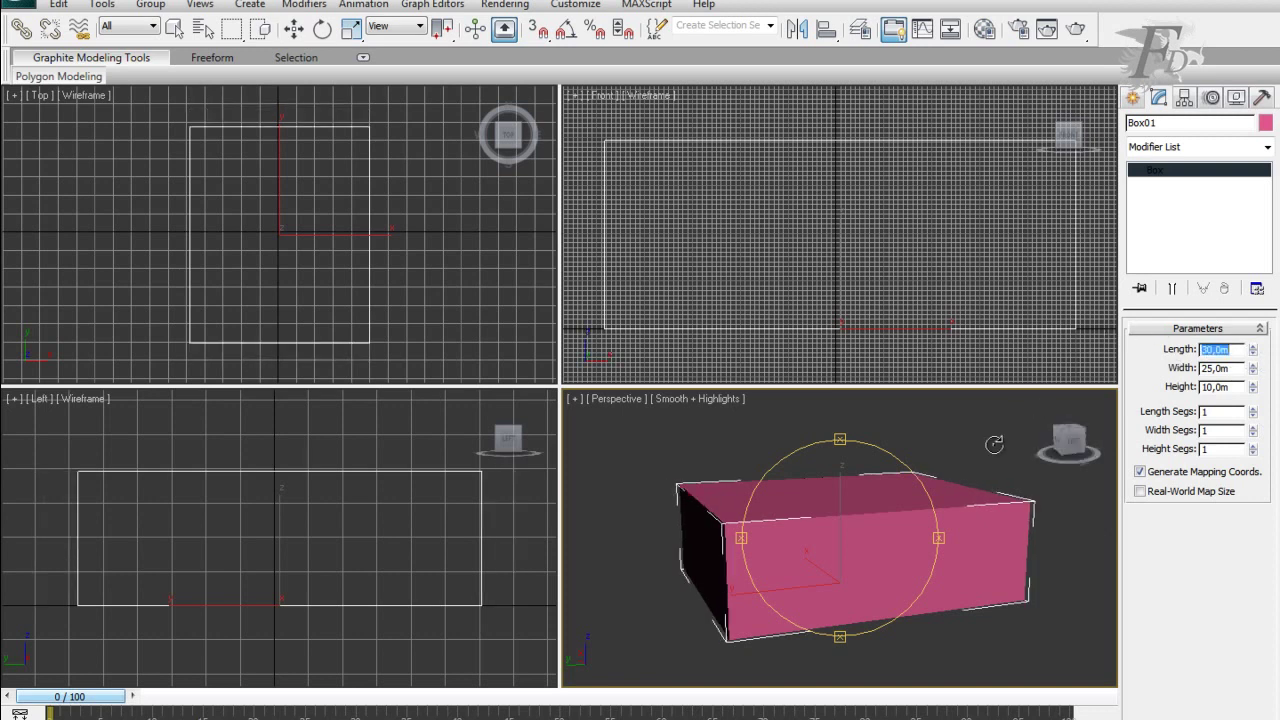
Switch the Perspective viewport to Wireframe shading.
drag(820, 531, 840, 532)
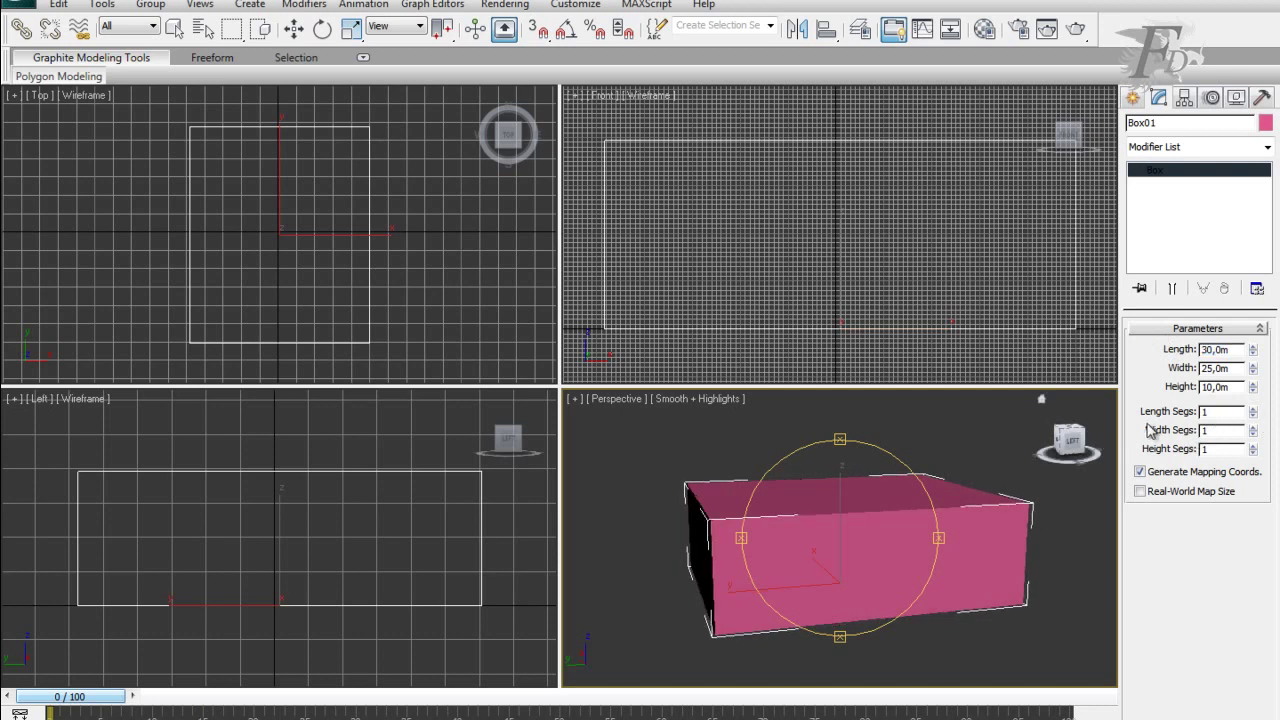
click(703, 398)
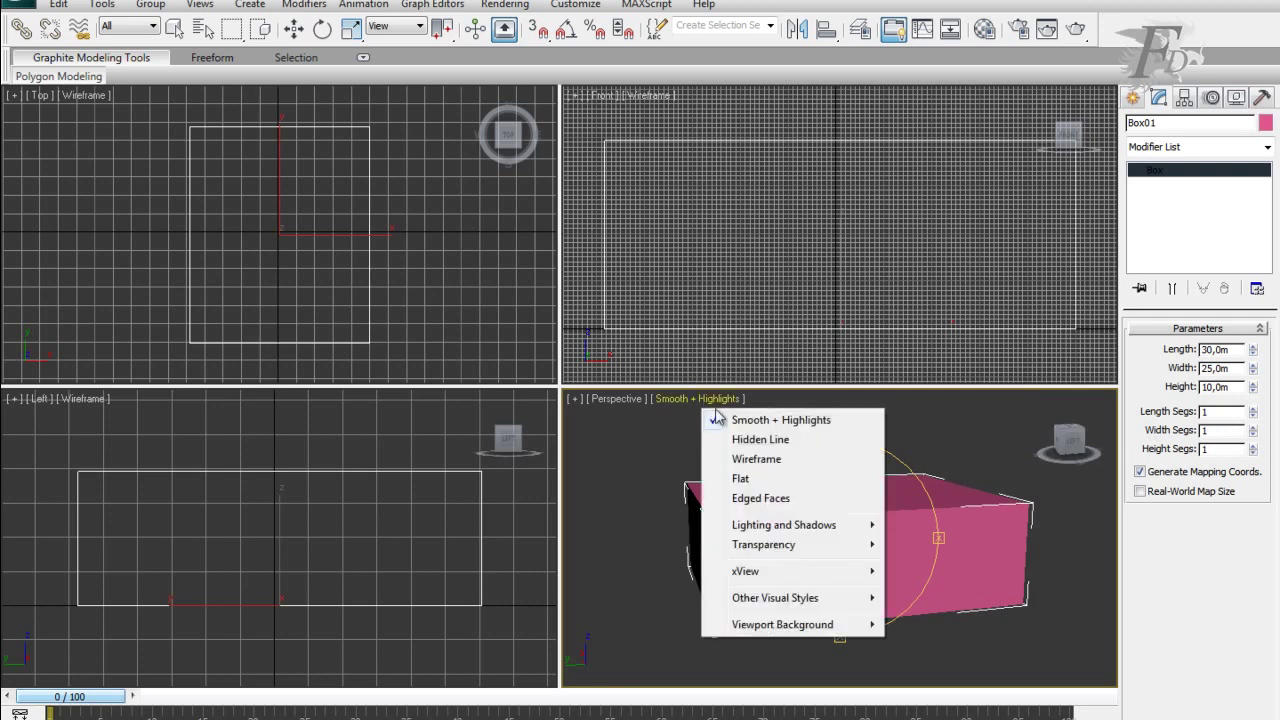
click(777, 463)
click(574, 400)
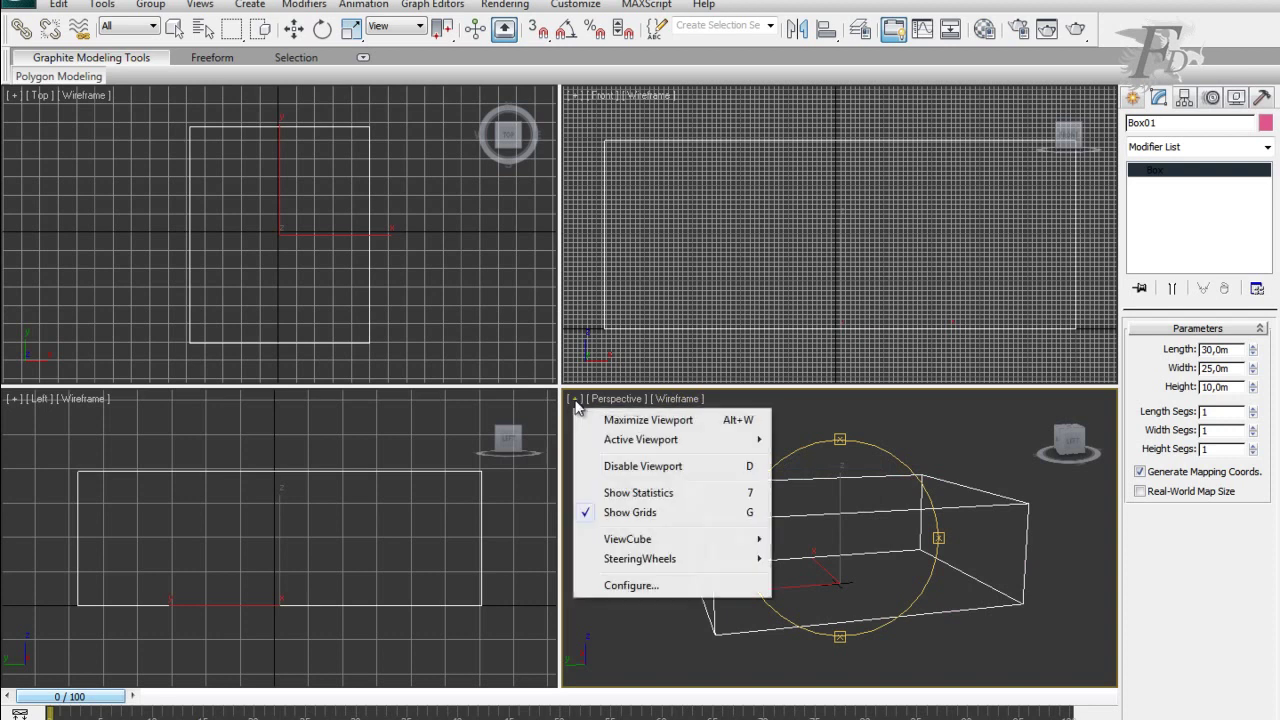
click(801, 573)
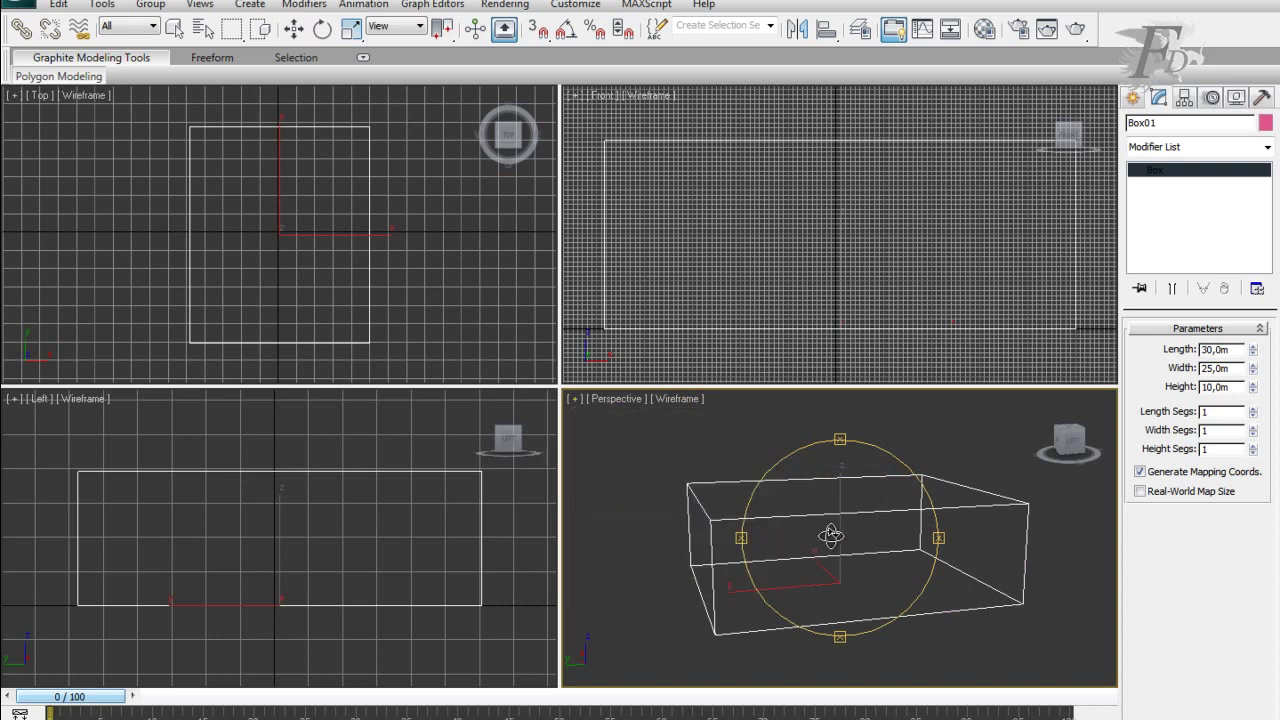
drag(831, 534, 848, 543)
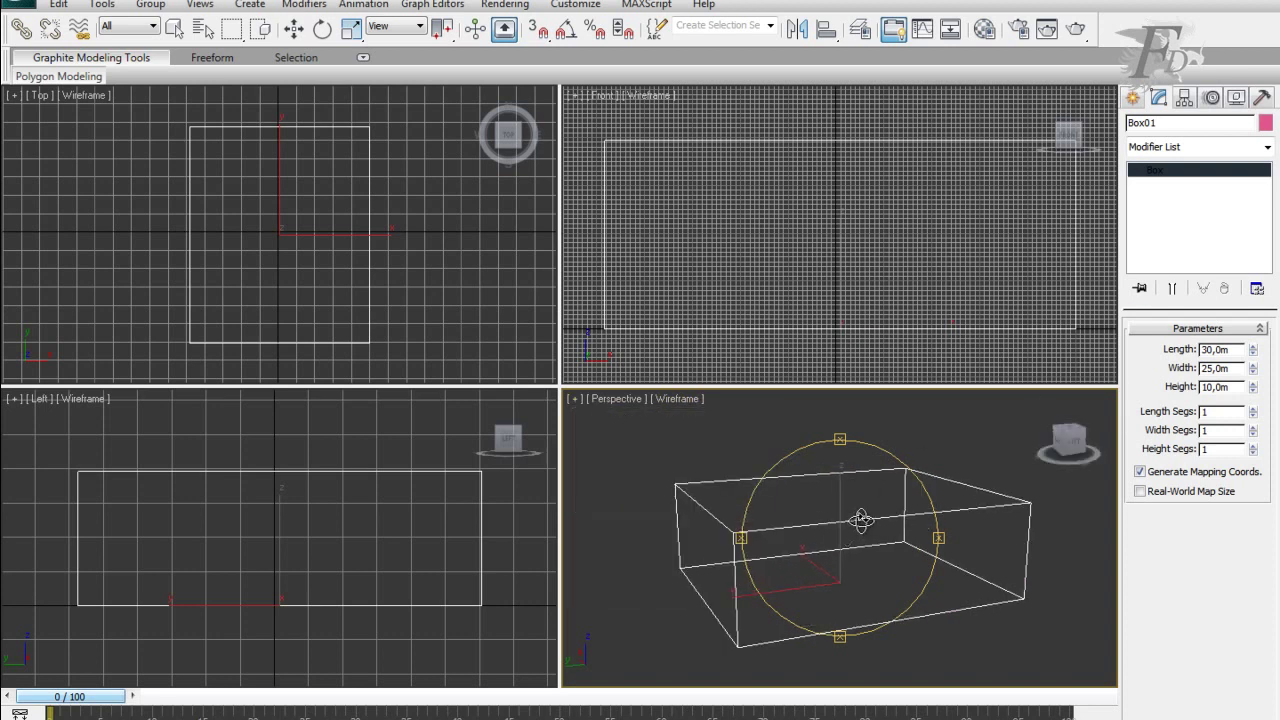
Convert the box to an Editable Poly.
right_click(863, 518)
right_click(863, 518)
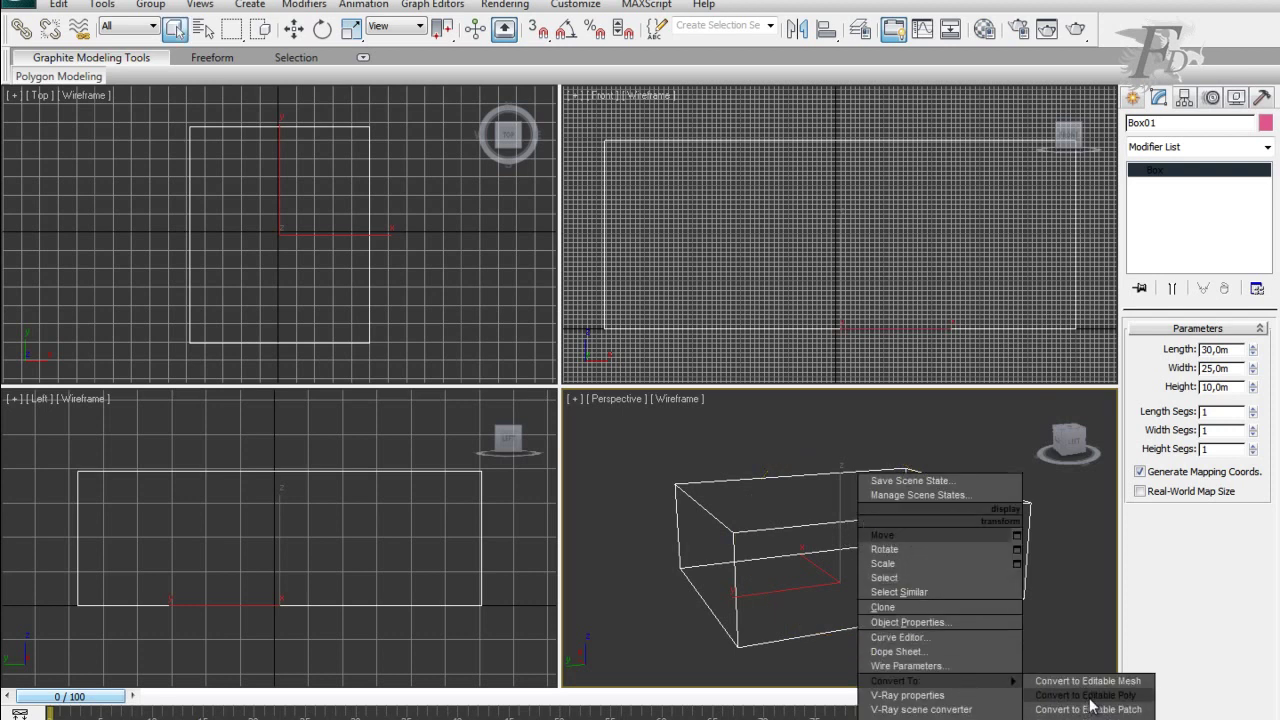
click(1090, 695)
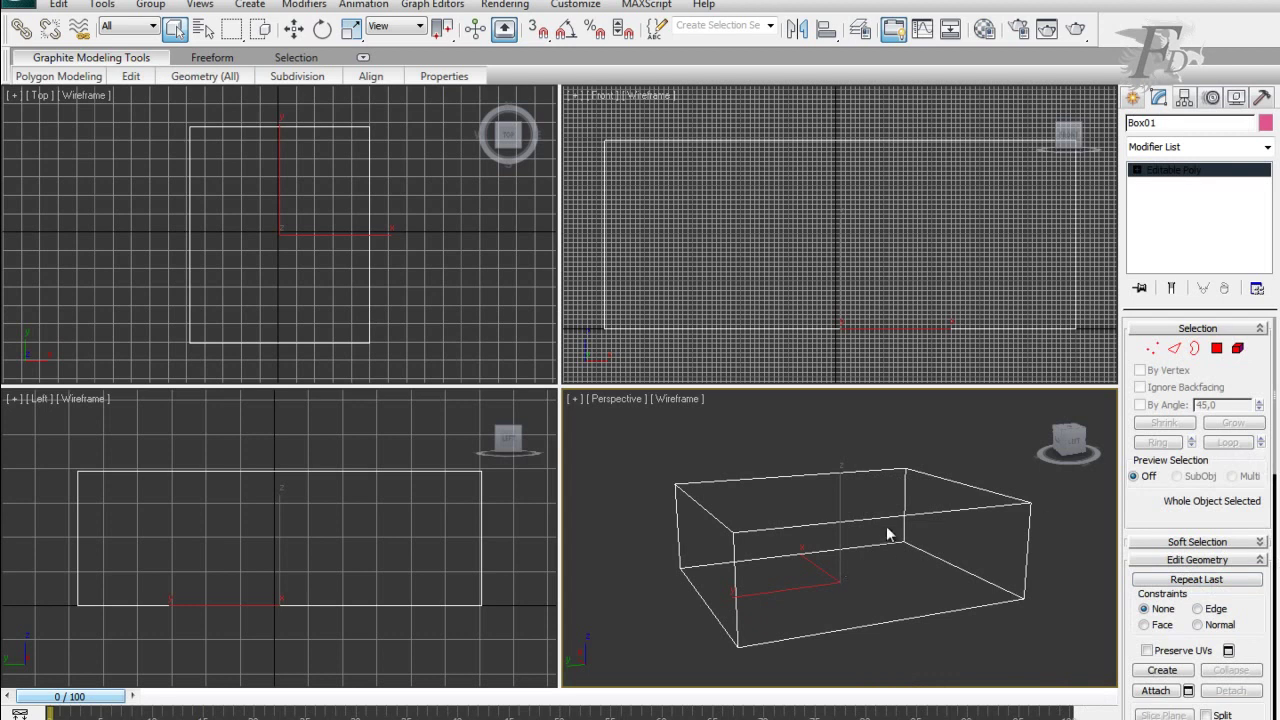
Connect the two short top edges and raise the new ridge edge into a gable.
click(1174, 348)
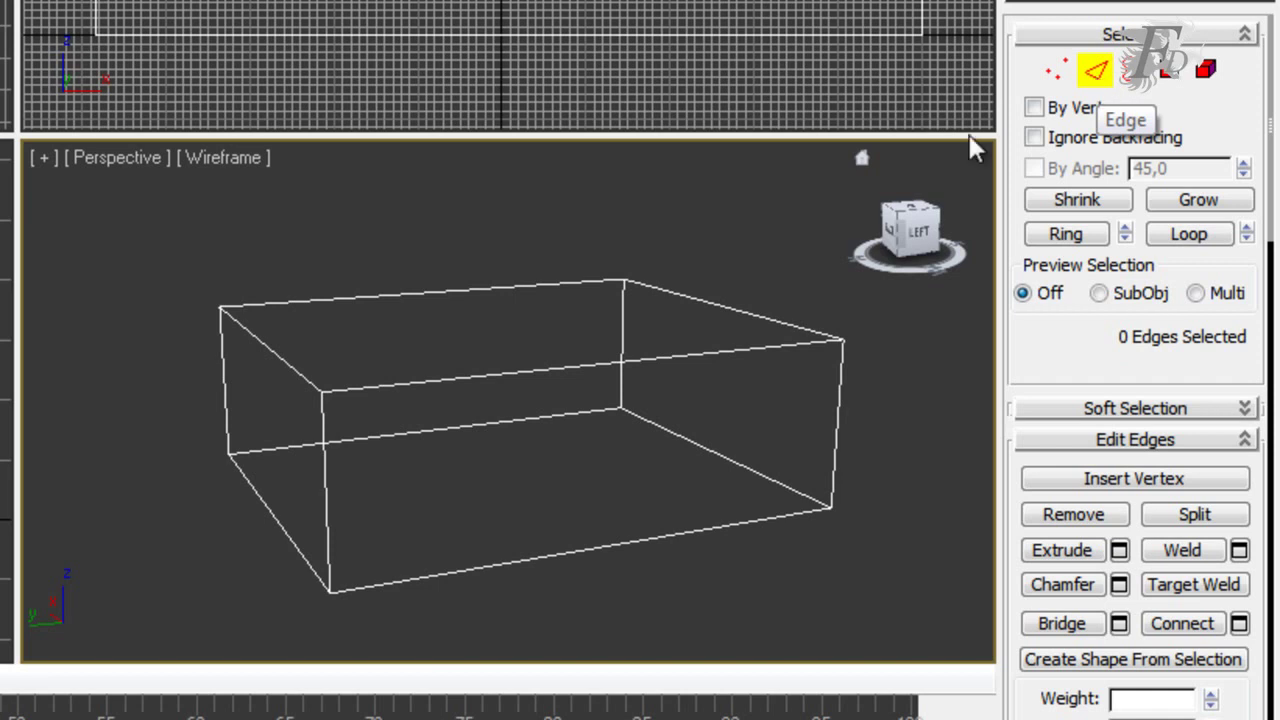
click(287, 362)
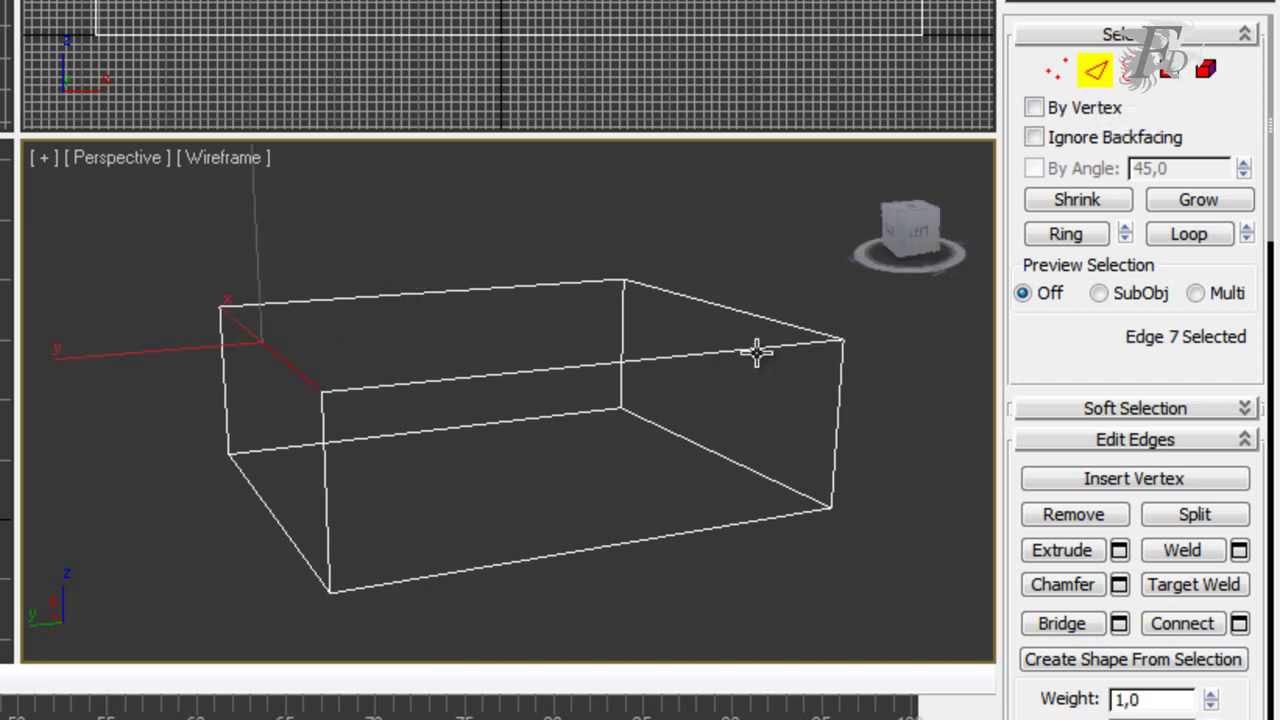
ctrl+click(755, 318)
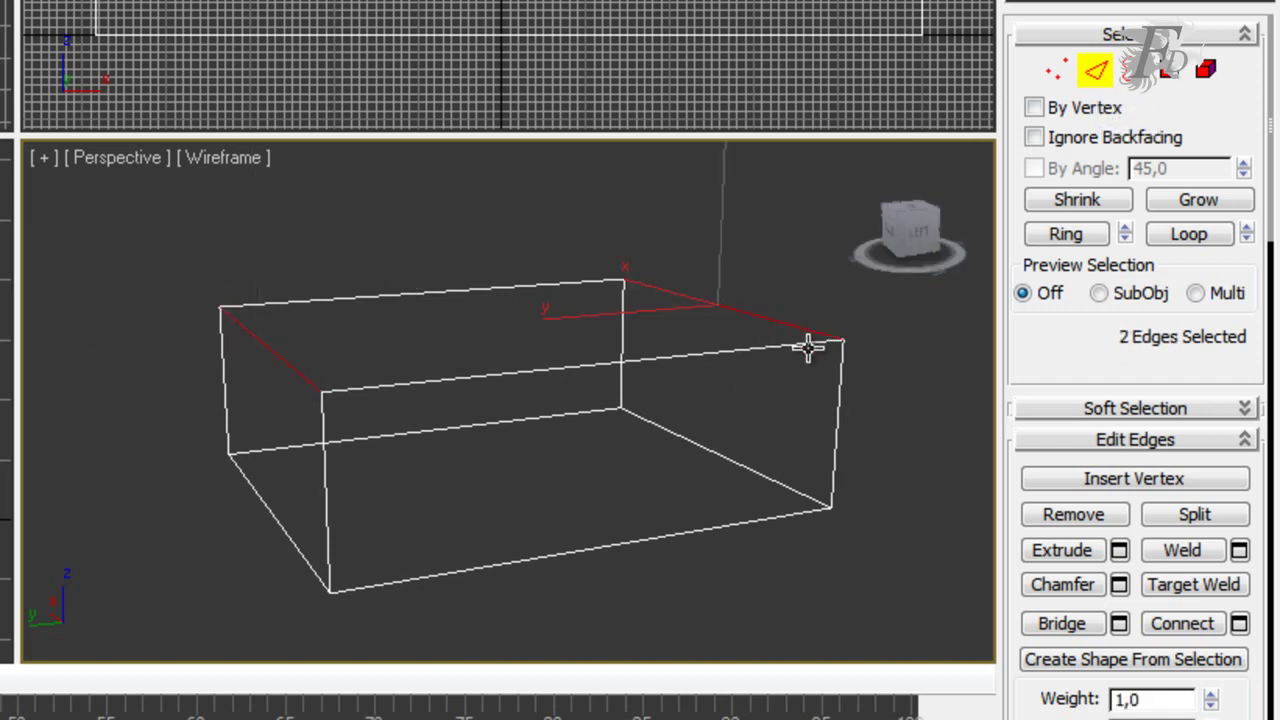
click(1240, 625)
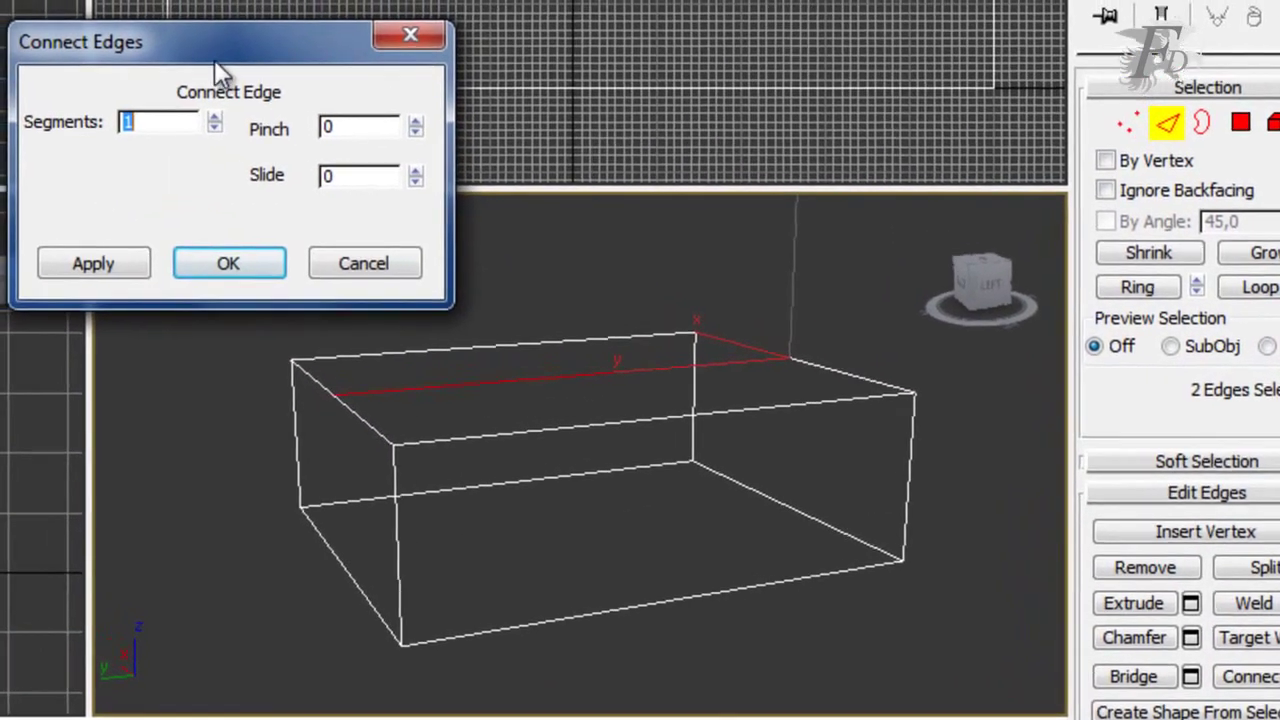
drag(214, 59, 69, 62)
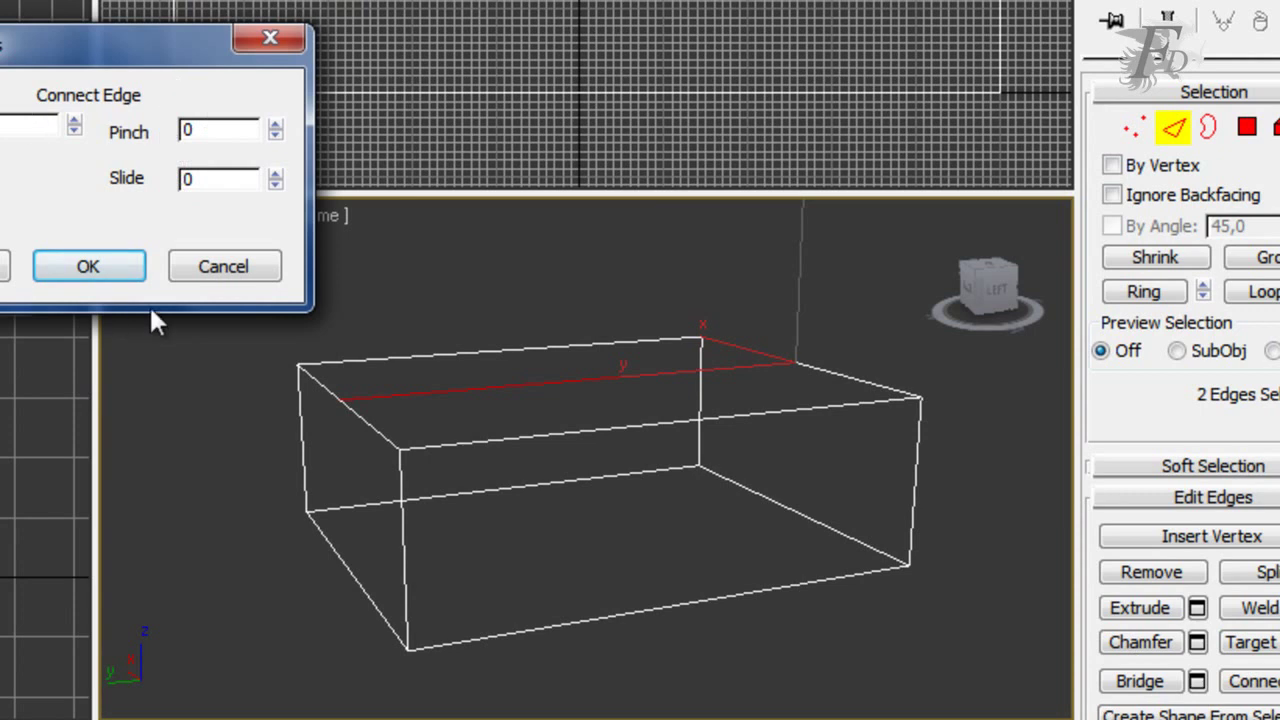
click(87, 272)
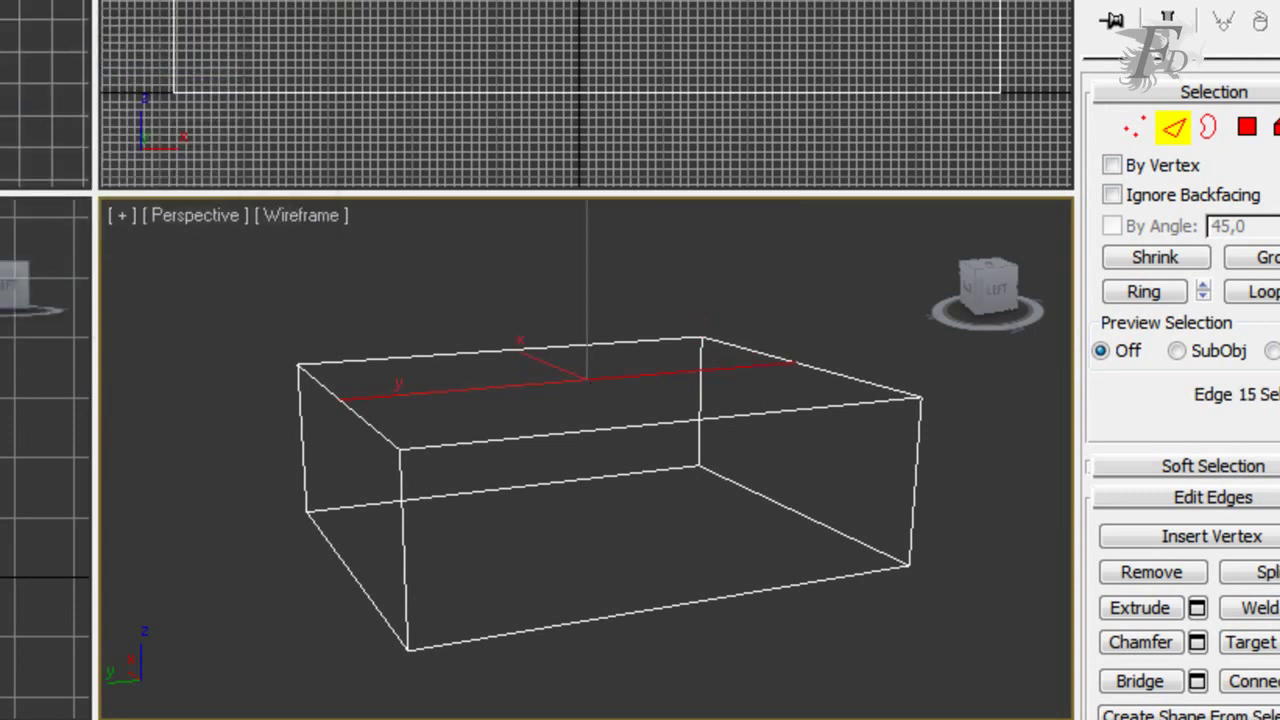
key(w)
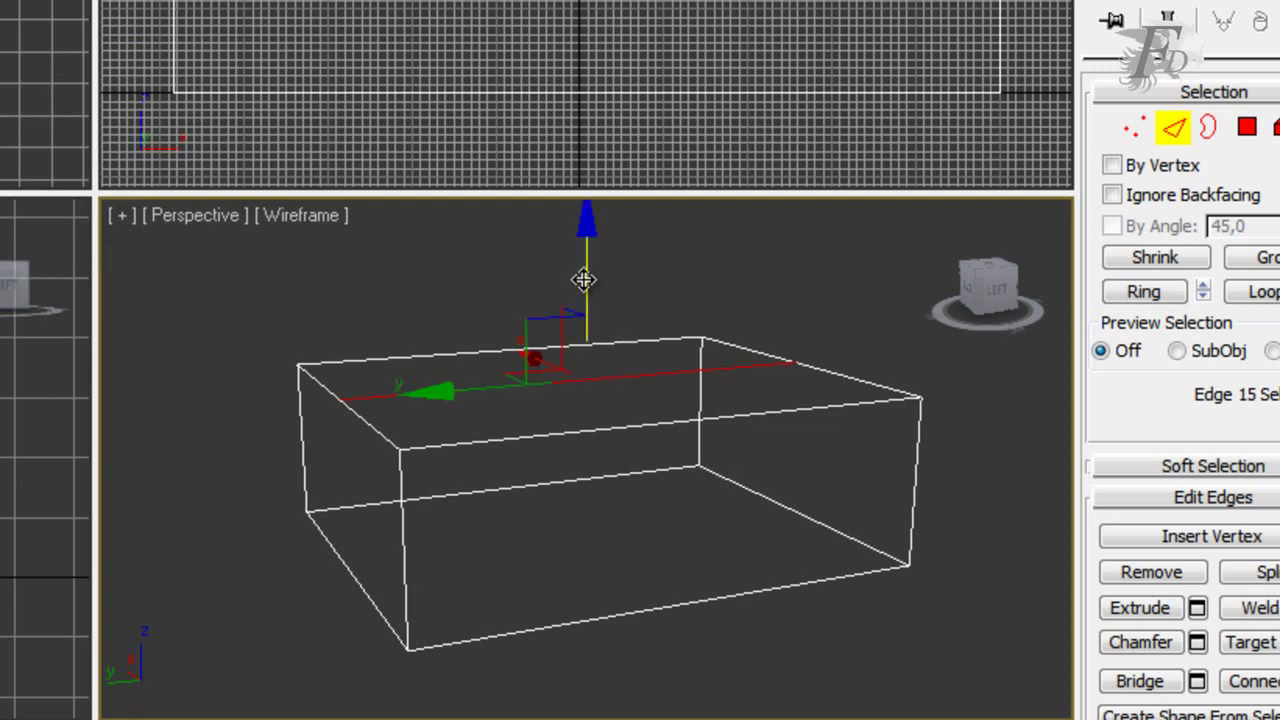
mouse_move(584, 278)
mouse_down()
mouse_move(600, 69)
mouse_move(600, 137)
mouse_move(606, 108)
mouse_up()
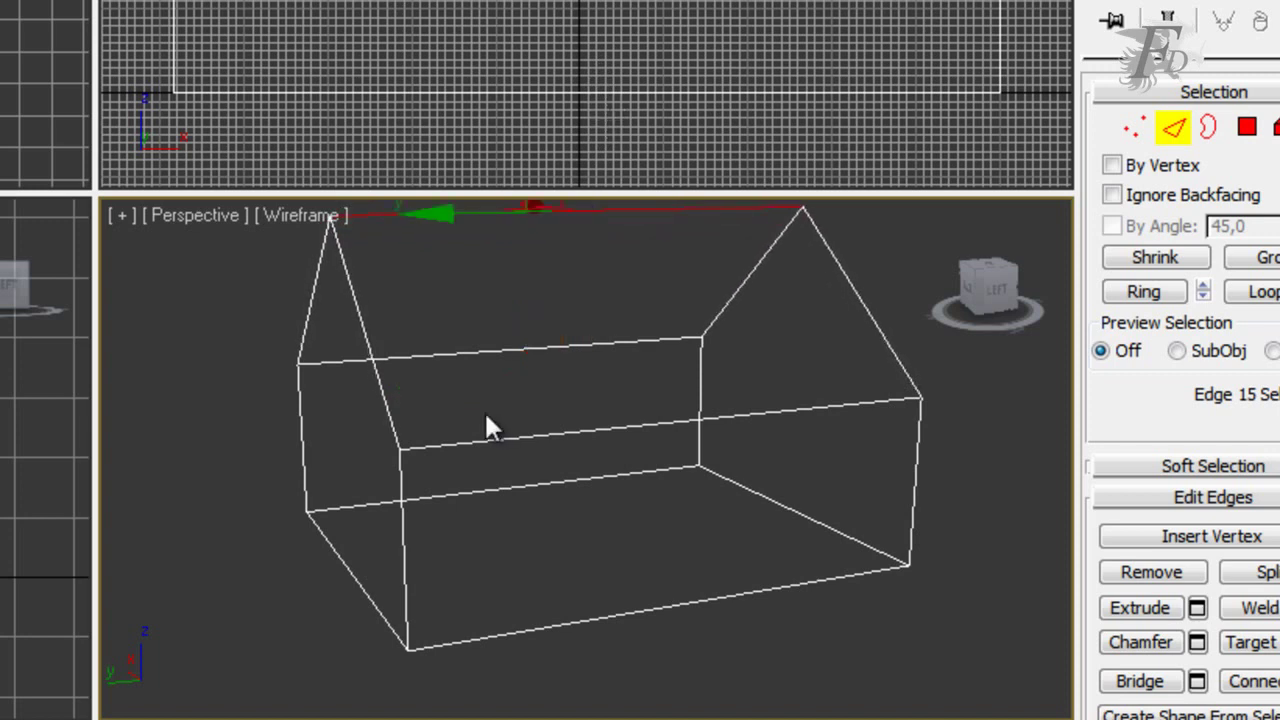
Join two opposite gable corner vertices with a new edge.
click(1136, 128)
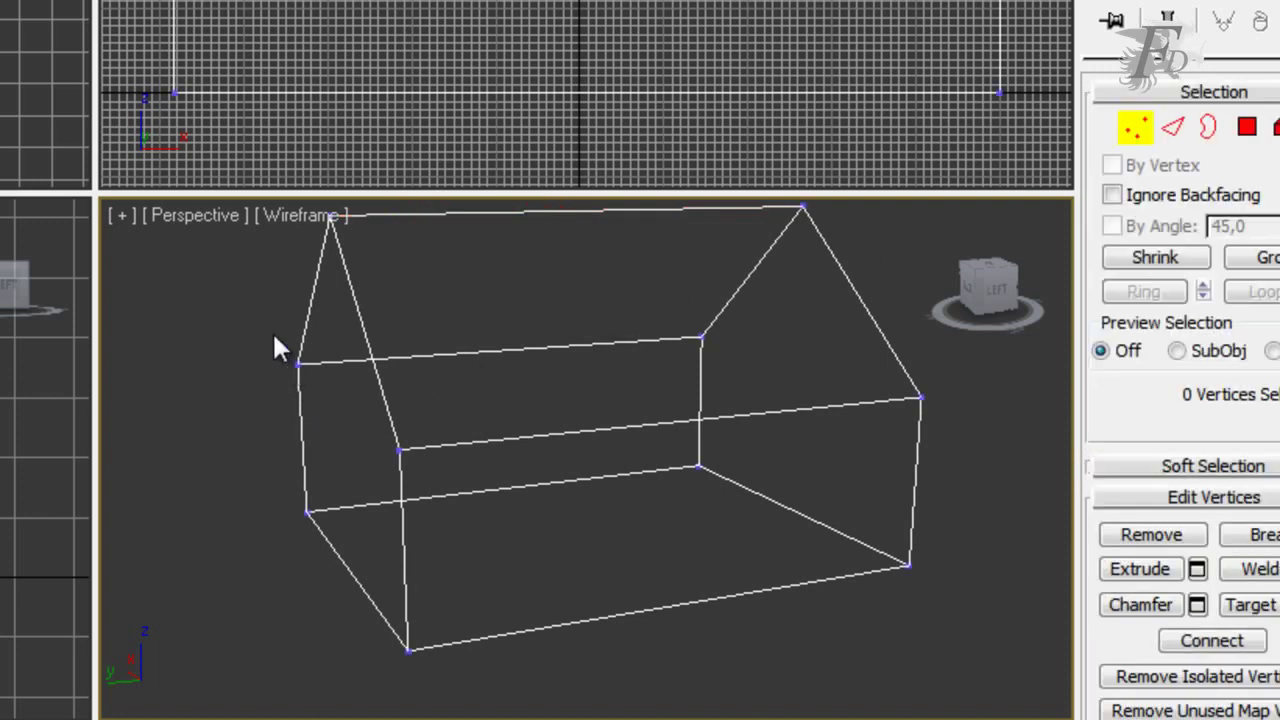
click(312, 382)
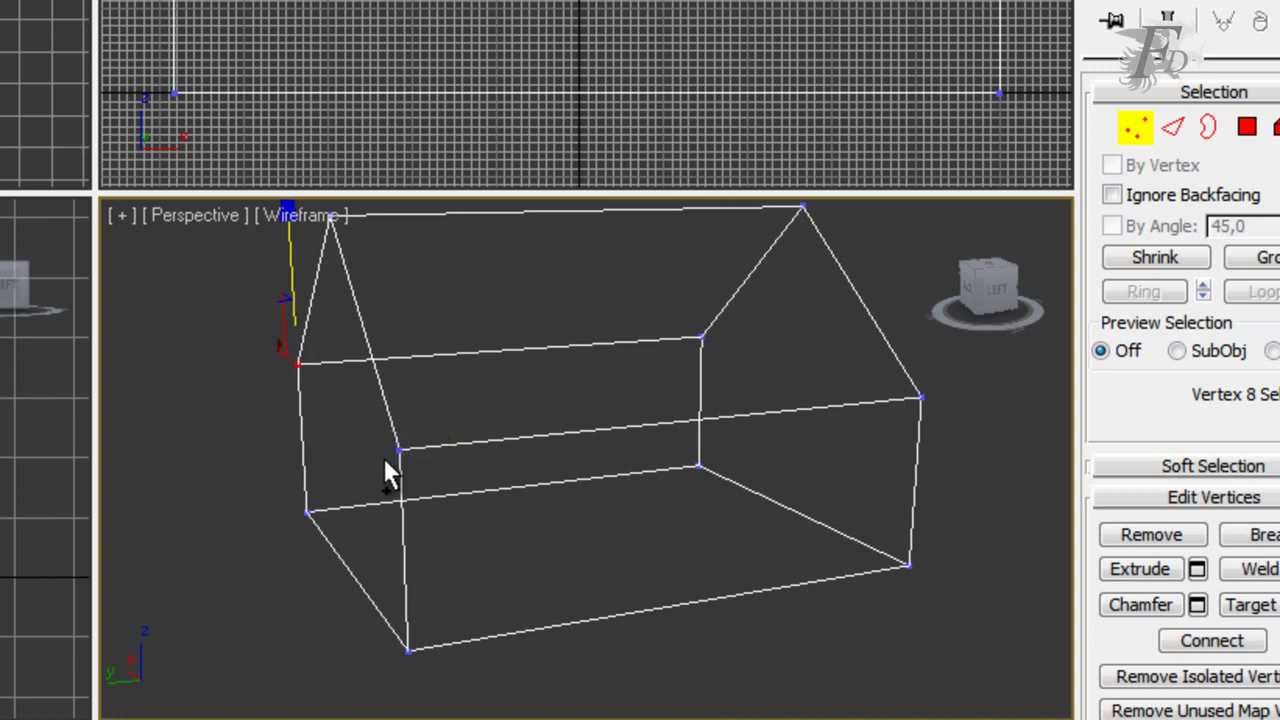
ctrl+click(385, 458)
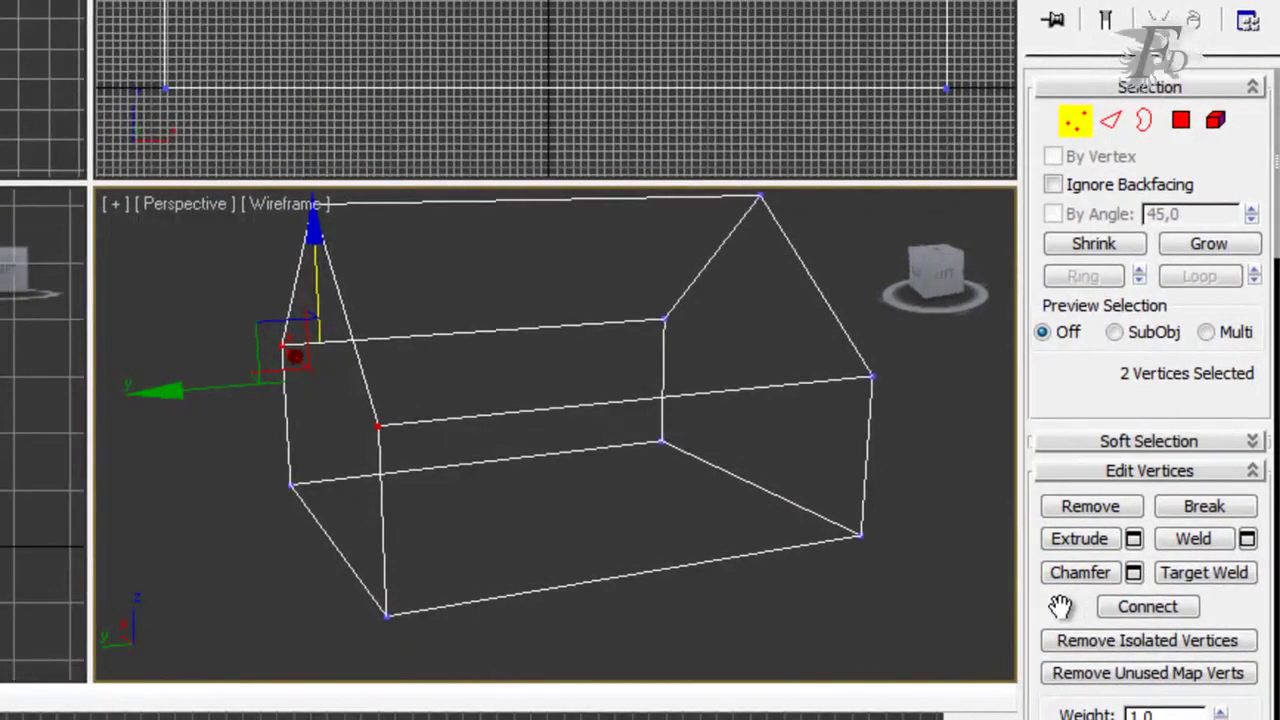
click(1140, 605)
Select the two ridge vertices and orbit around the house to inspect the roof.
alt+middle_drag(657, 429, 480, 420)
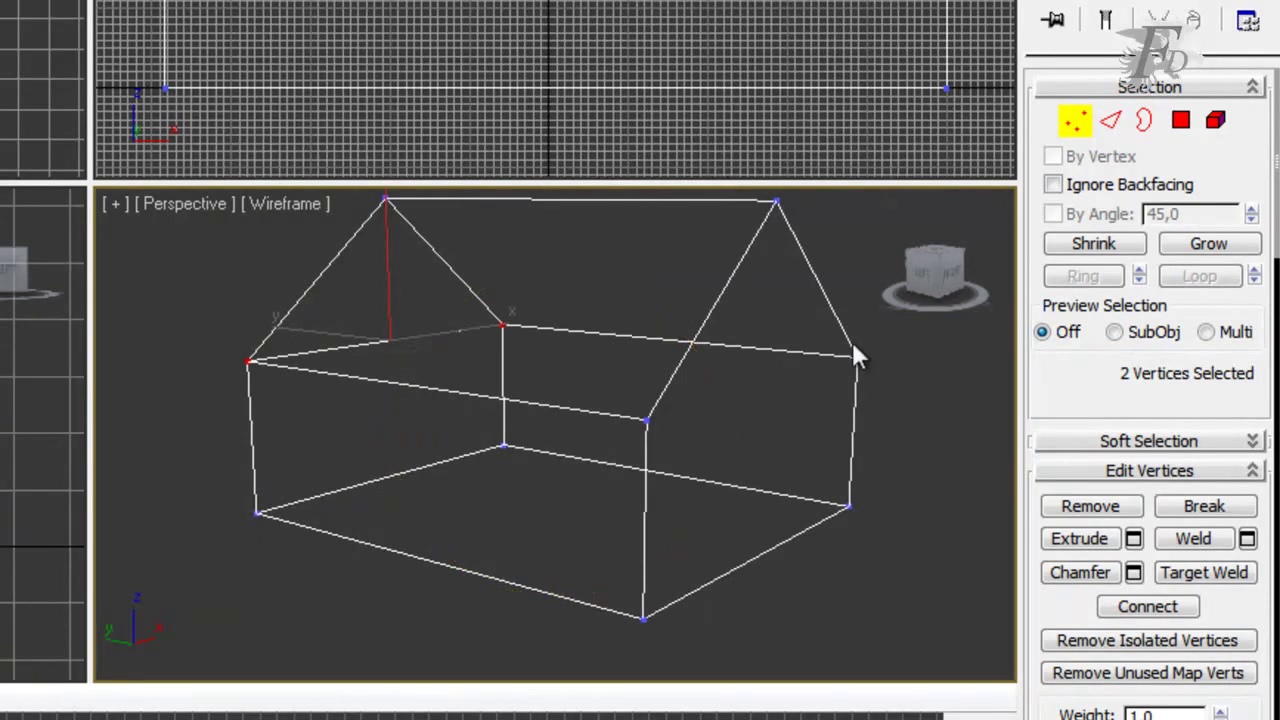
click(913, 390)
drag(895, 352, 833, 375)
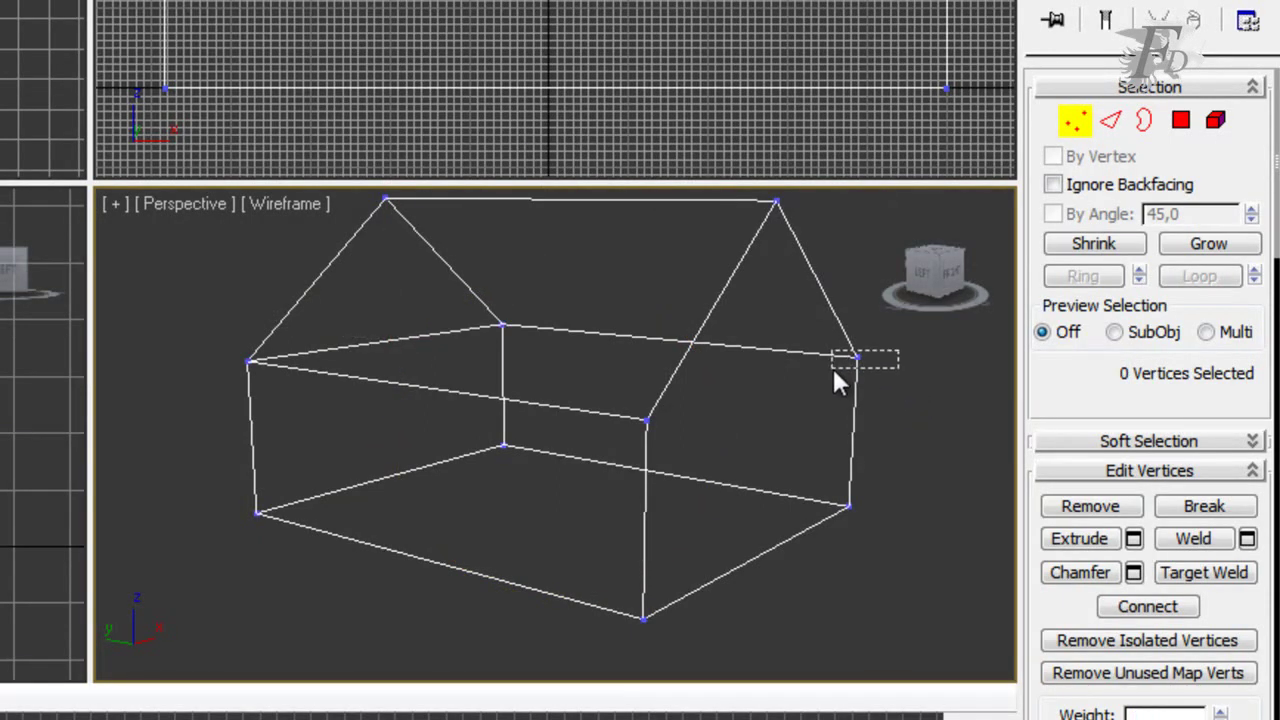
ctrl+click(648, 422)
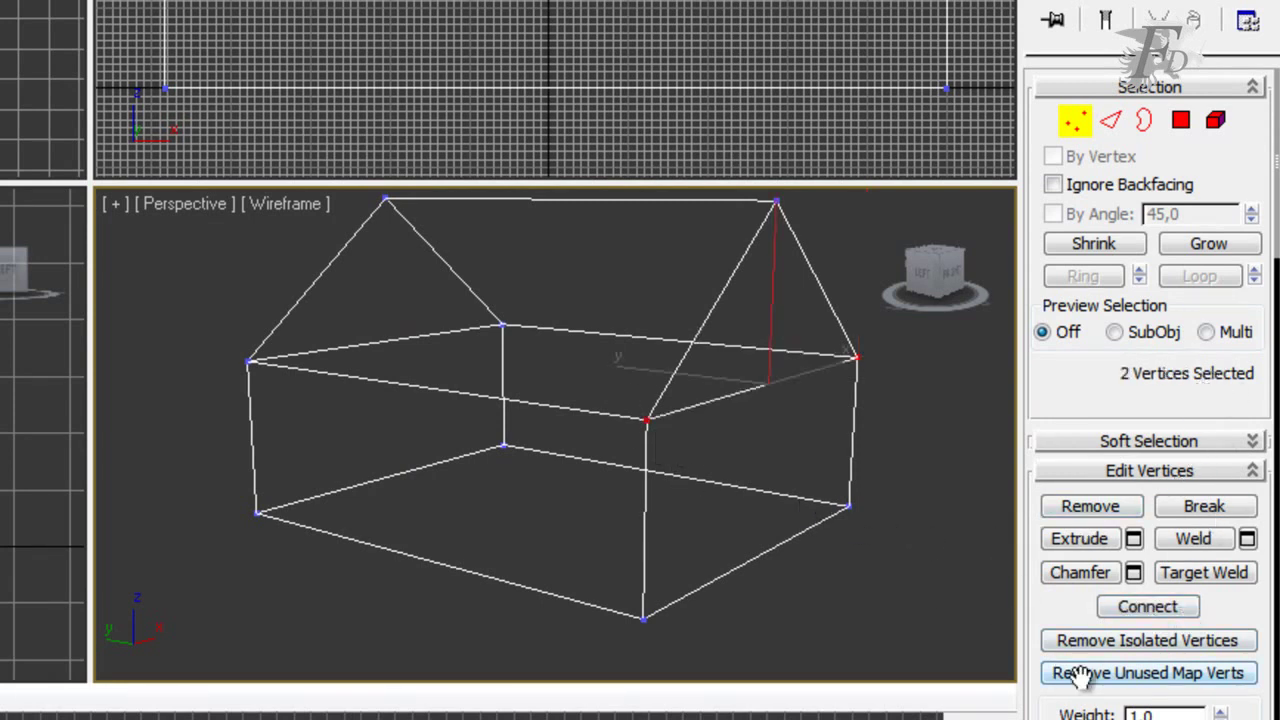
mouse_move(597, 460)
alt+middle_down()
mouse_move(822, 455)
mouse_move(717, 443)
alt+middle_up()
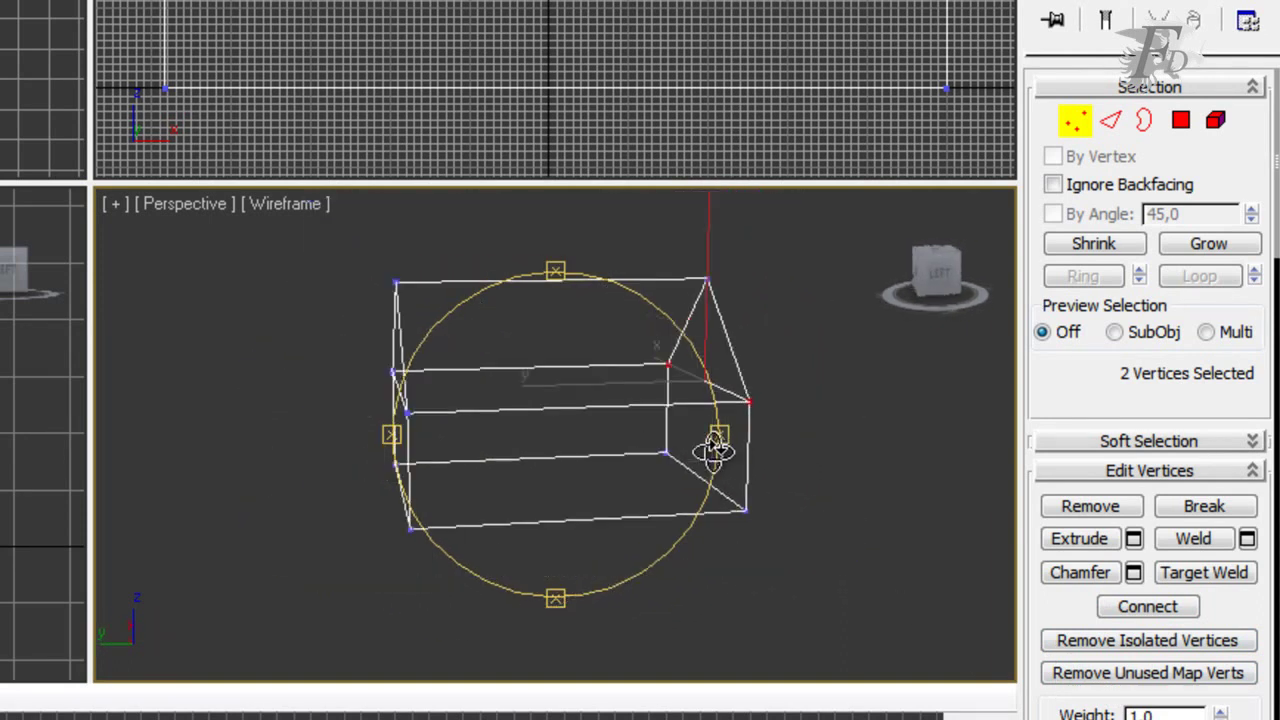
alt+middle_drag(574, 429, 389, 431)
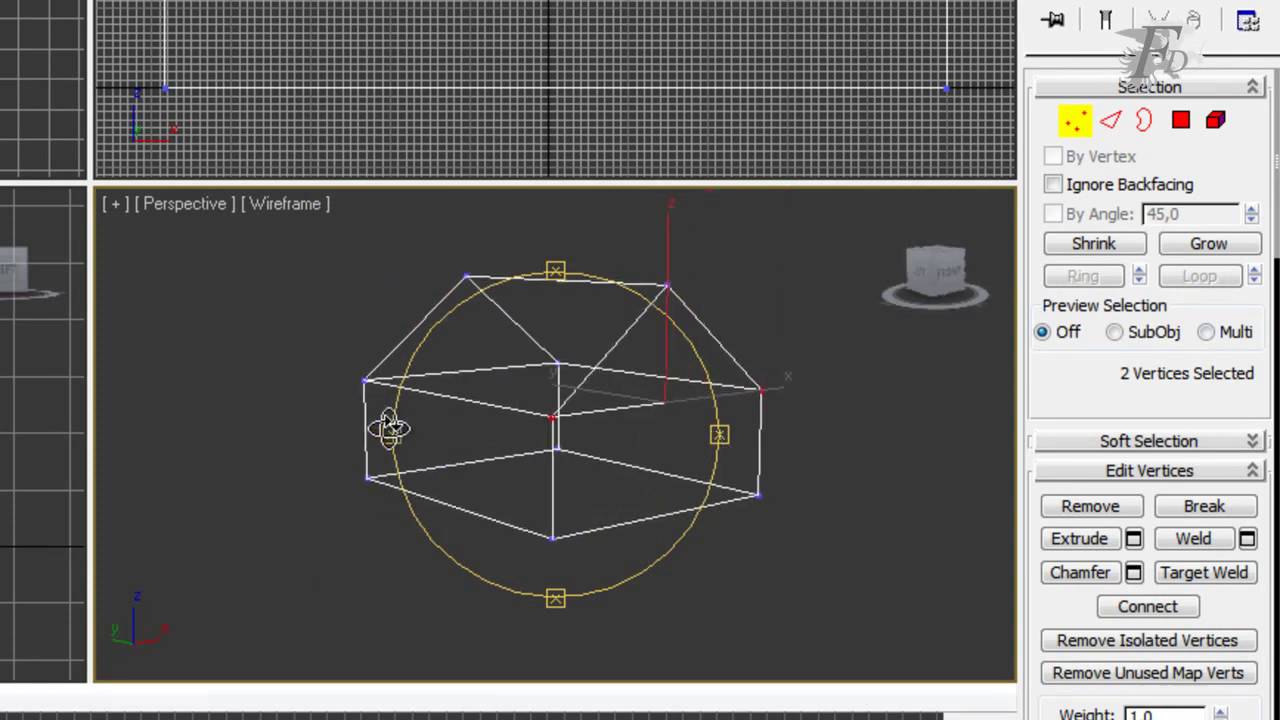
Extrude the four roof polygons by 1,891m.
click(1183, 124)
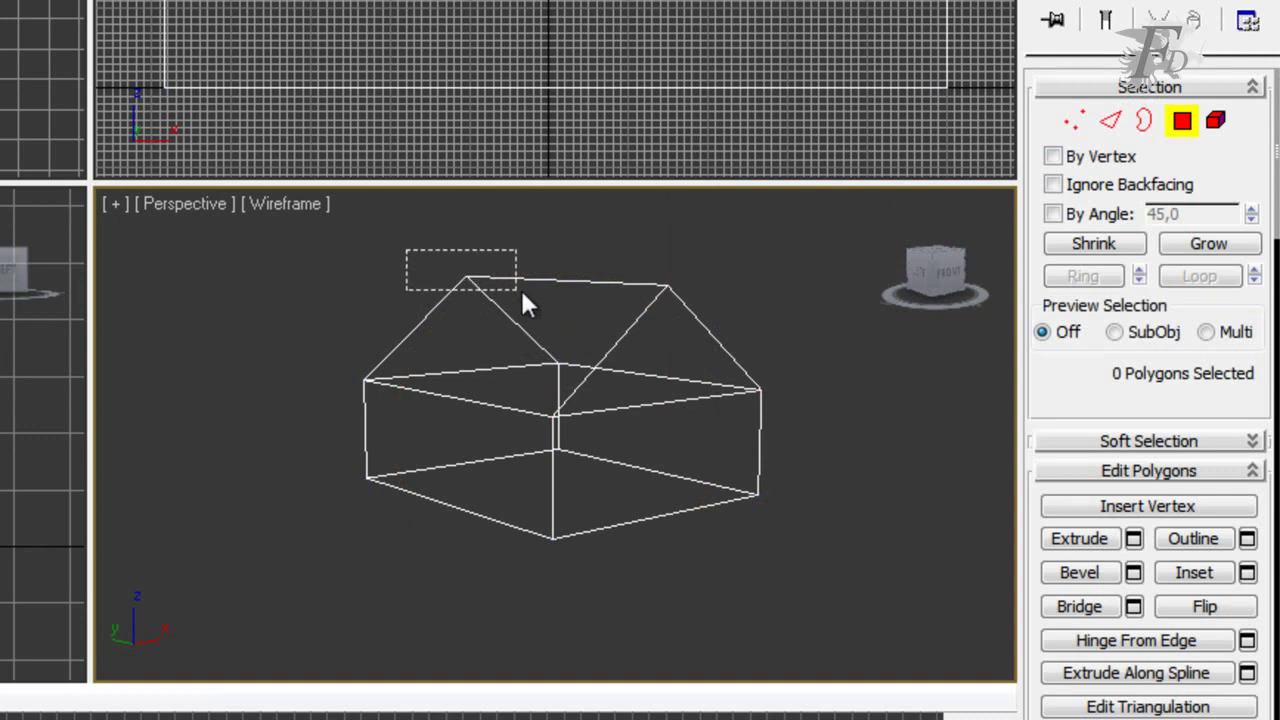
drag(520, 290, 742, 326)
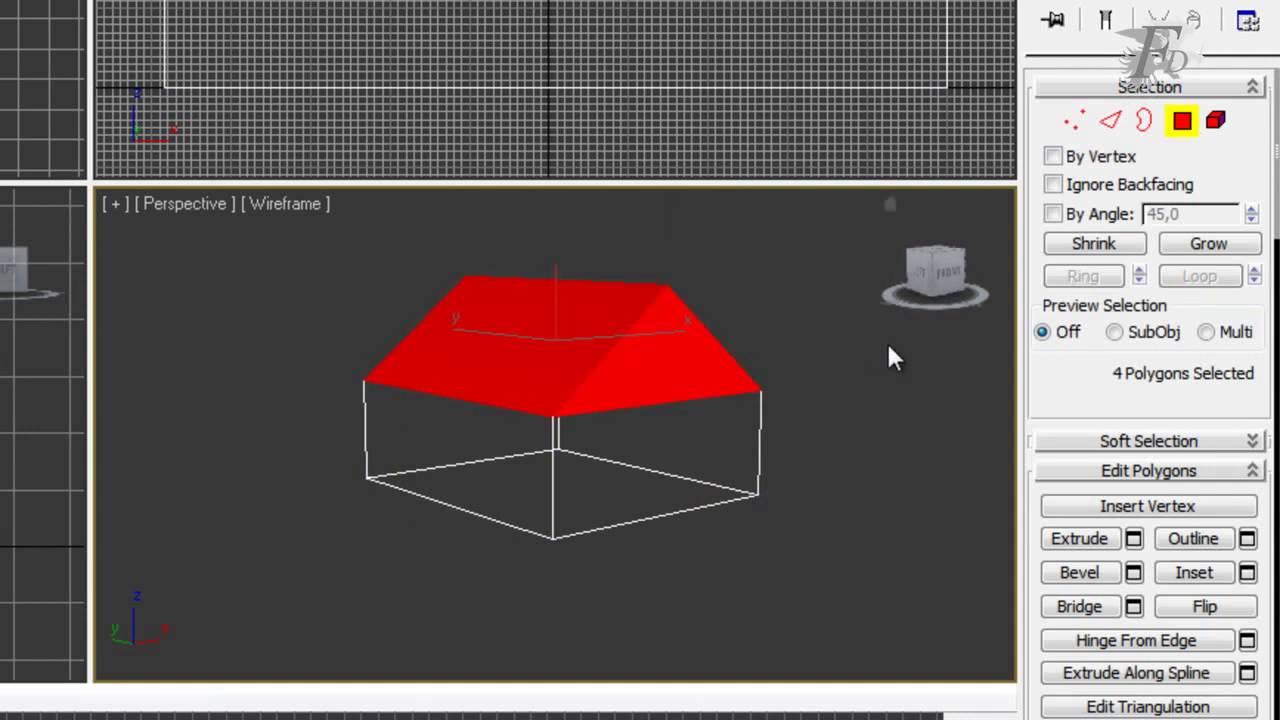
click(1134, 539)
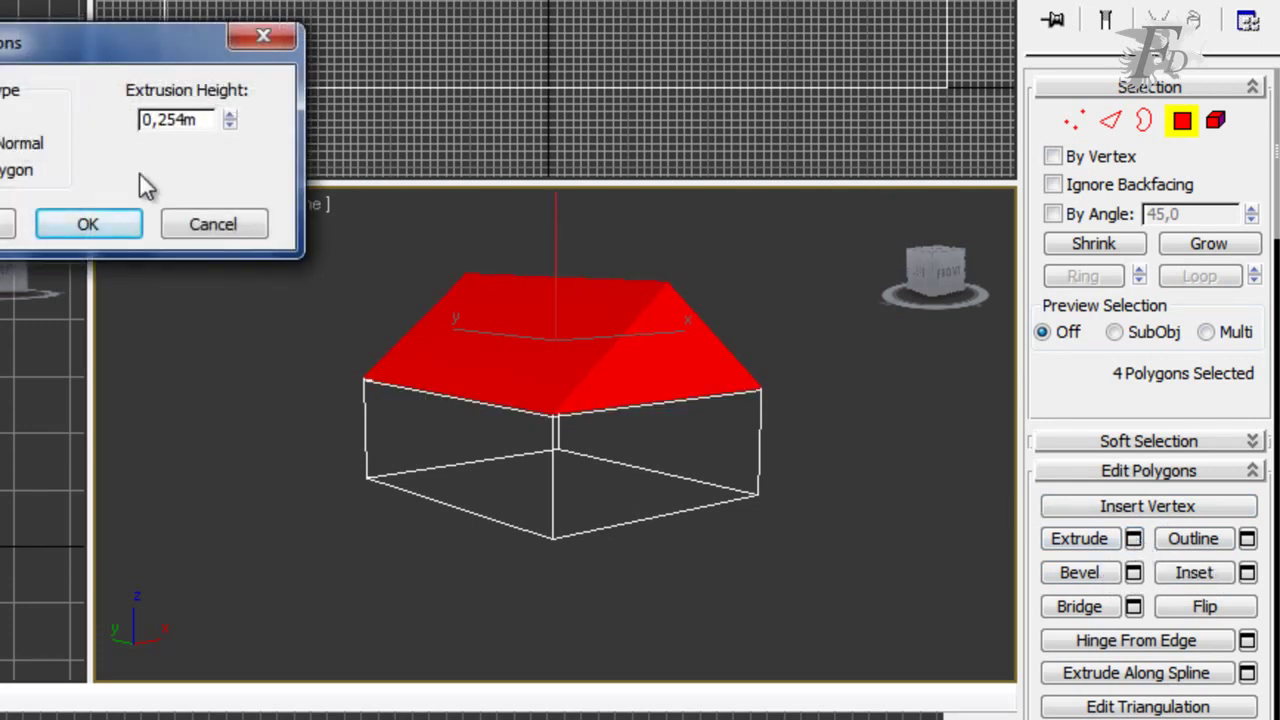
drag(230, 118, 230, 2)
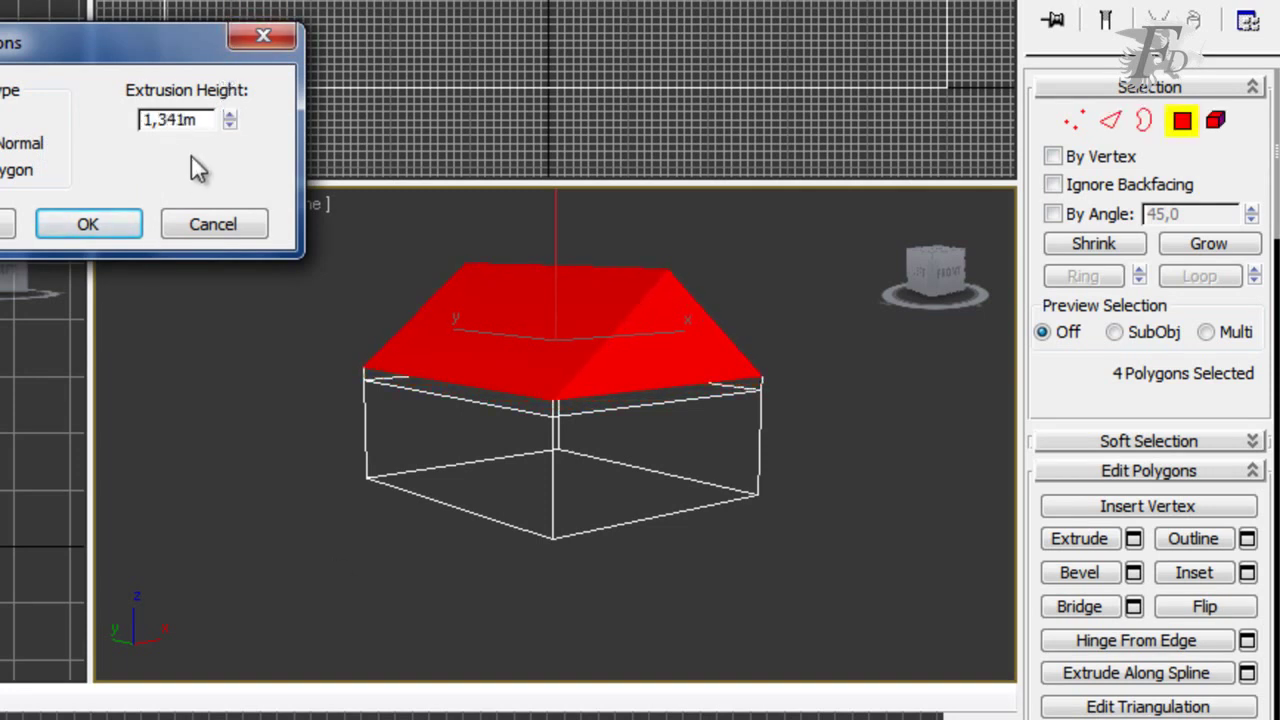
mouse_move(232, 120)
mouse_down()
mouse_move(228, 50)
mouse_move(223, 77)
mouse_move(223, 63)
mouse_up()
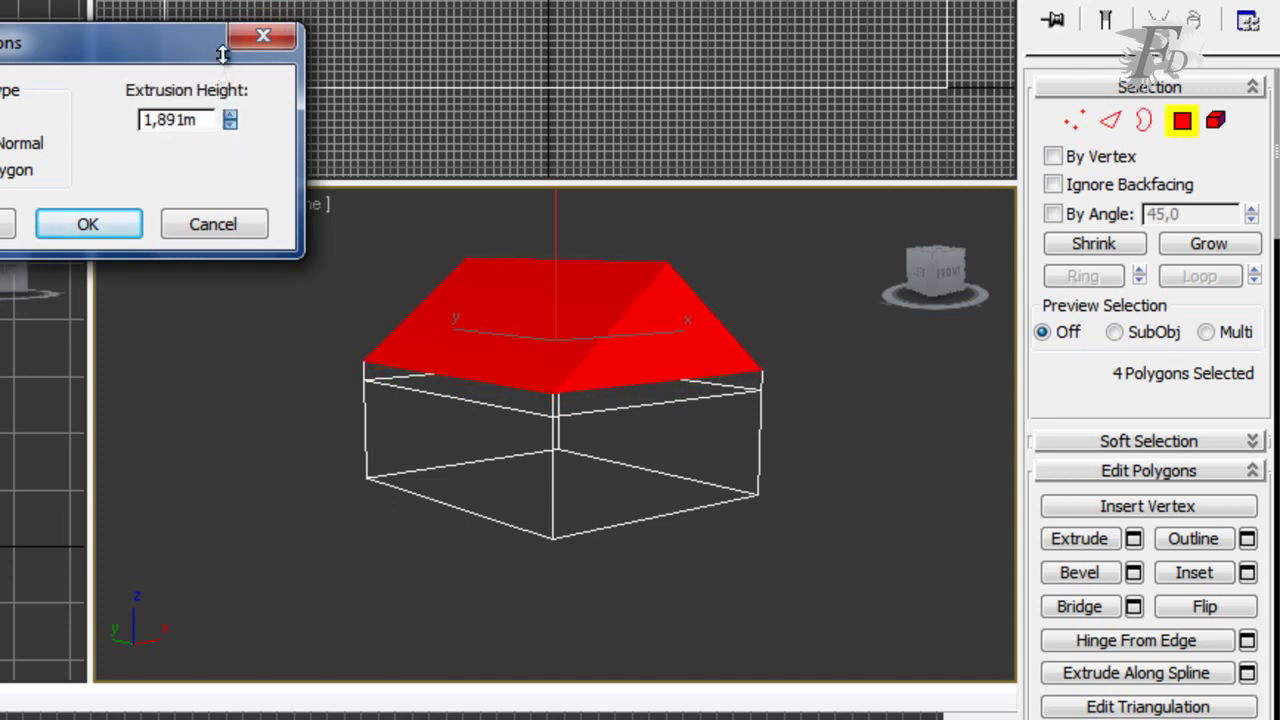
click(114, 220)
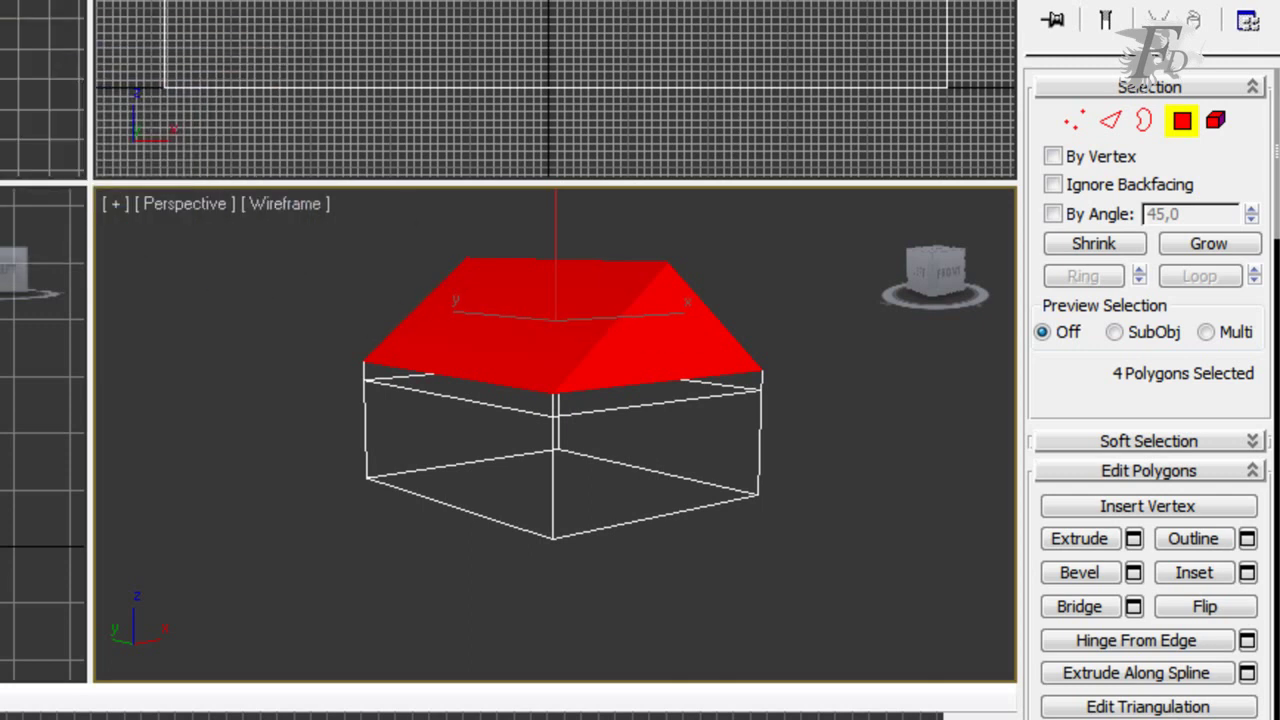
Scale the roof polygons outward to overhang the walls, then move them slightly down.
key(r)
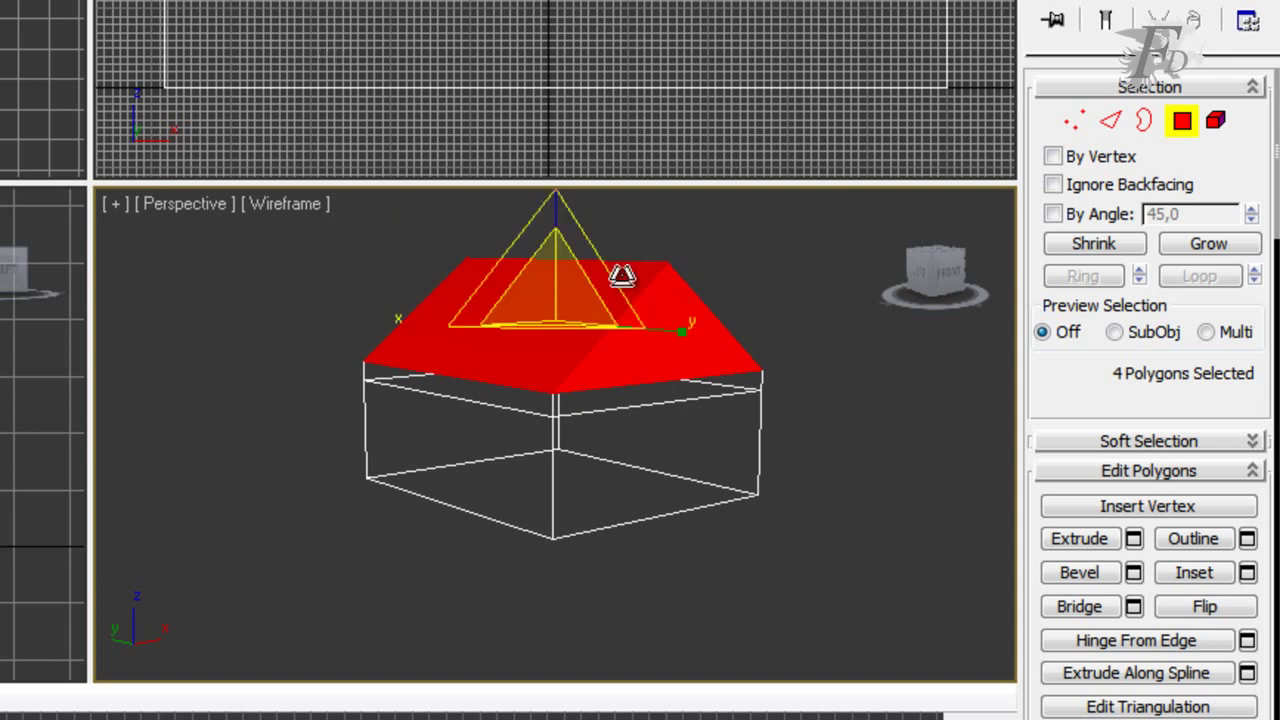
mouse_move(553, 307)
mouse_down()
mouse_move(557, 240)
mouse_move(551, 278)
mouse_up()
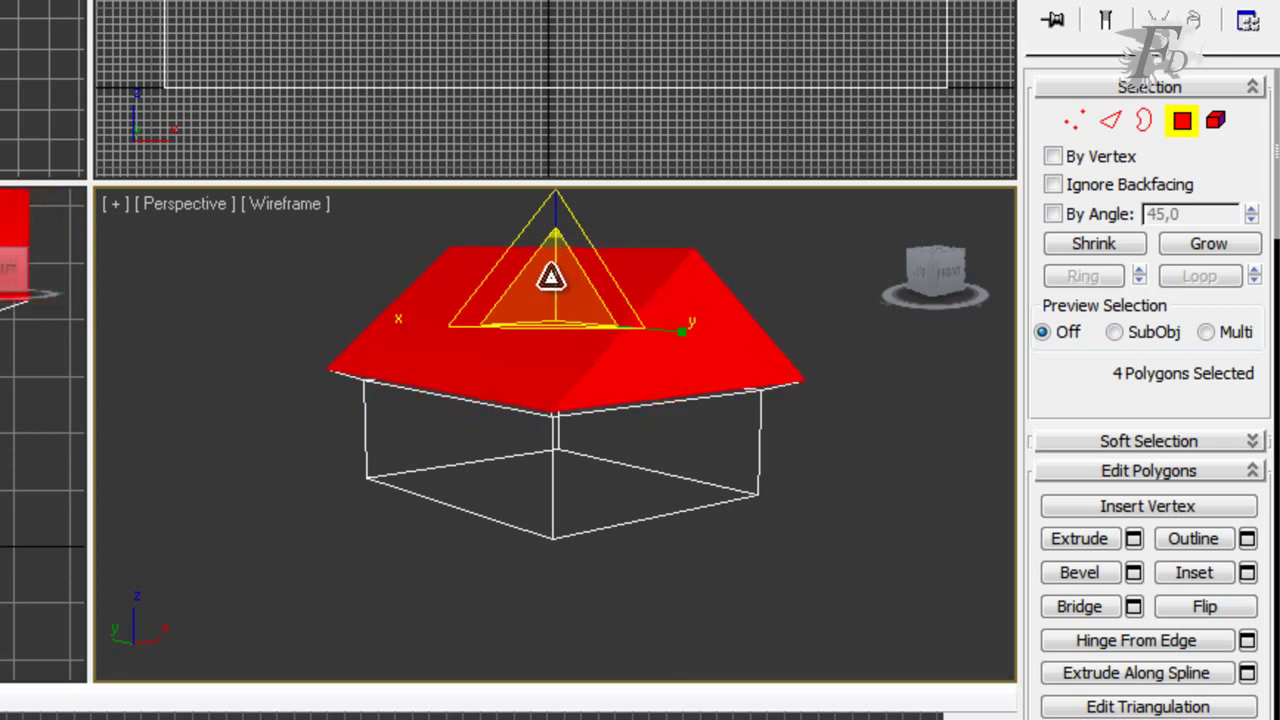
drag(551, 277, 549, 279)
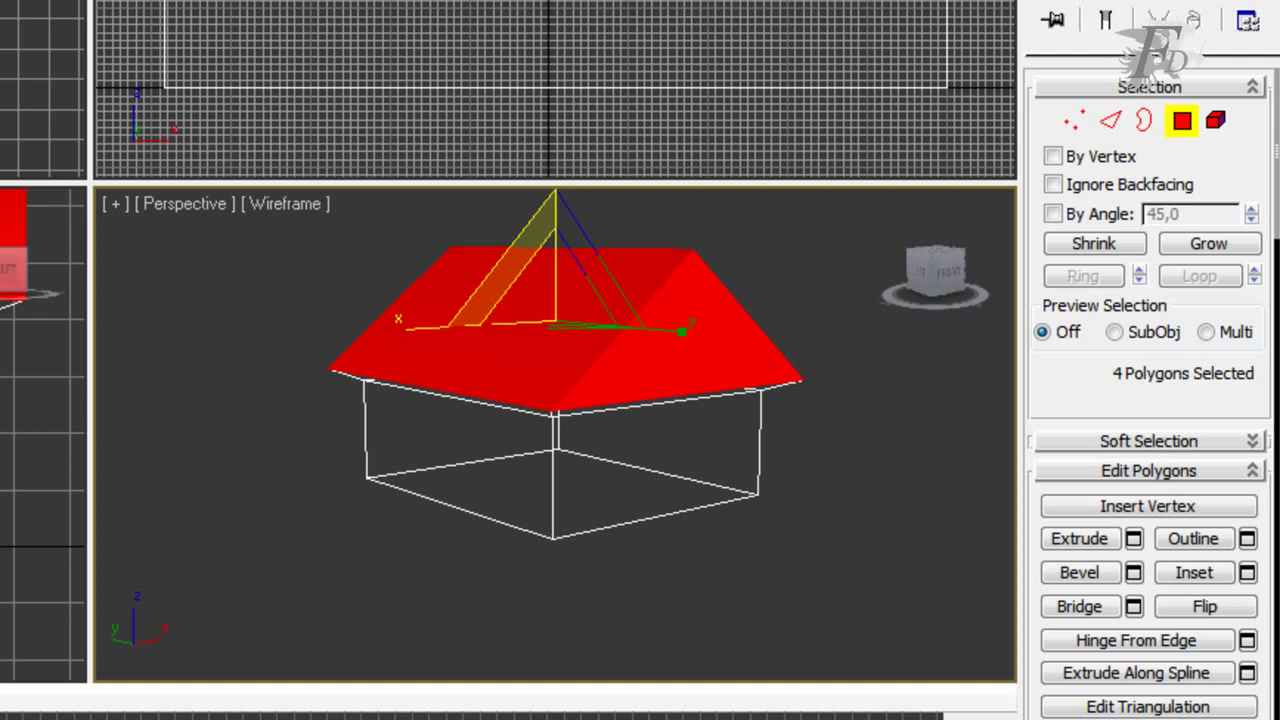
key(w)
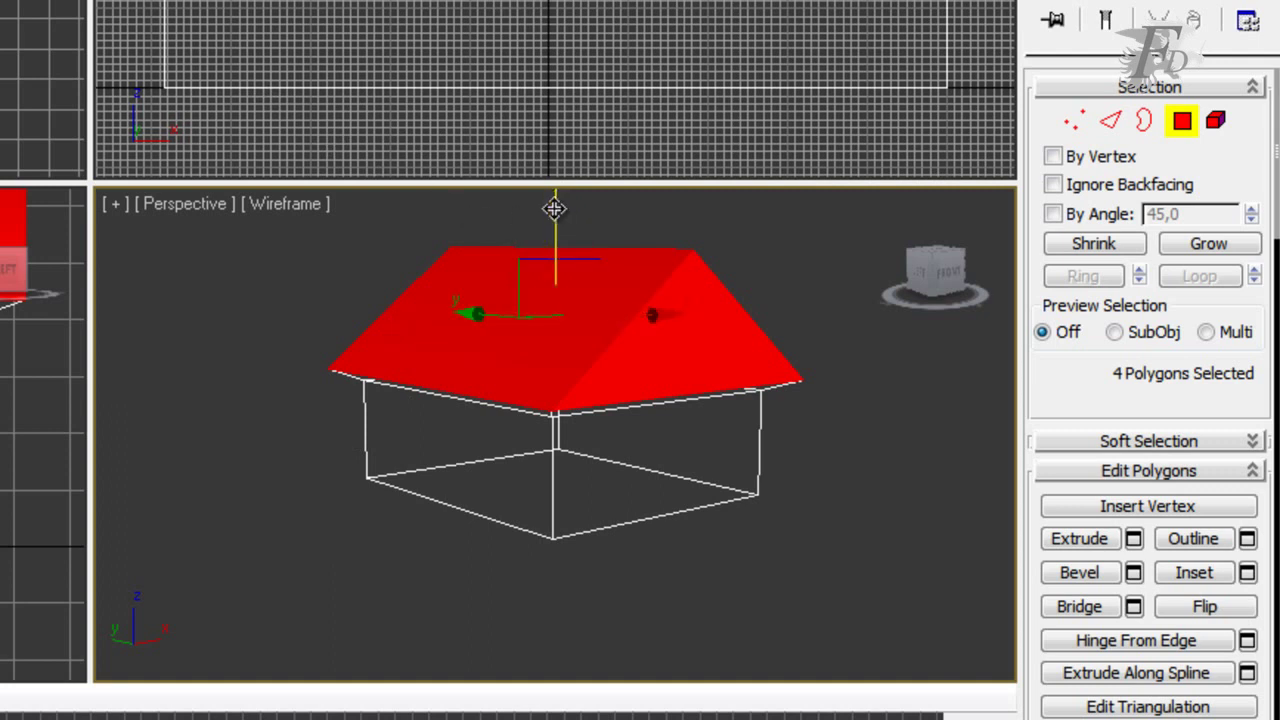
drag(554, 208, 556, 230)
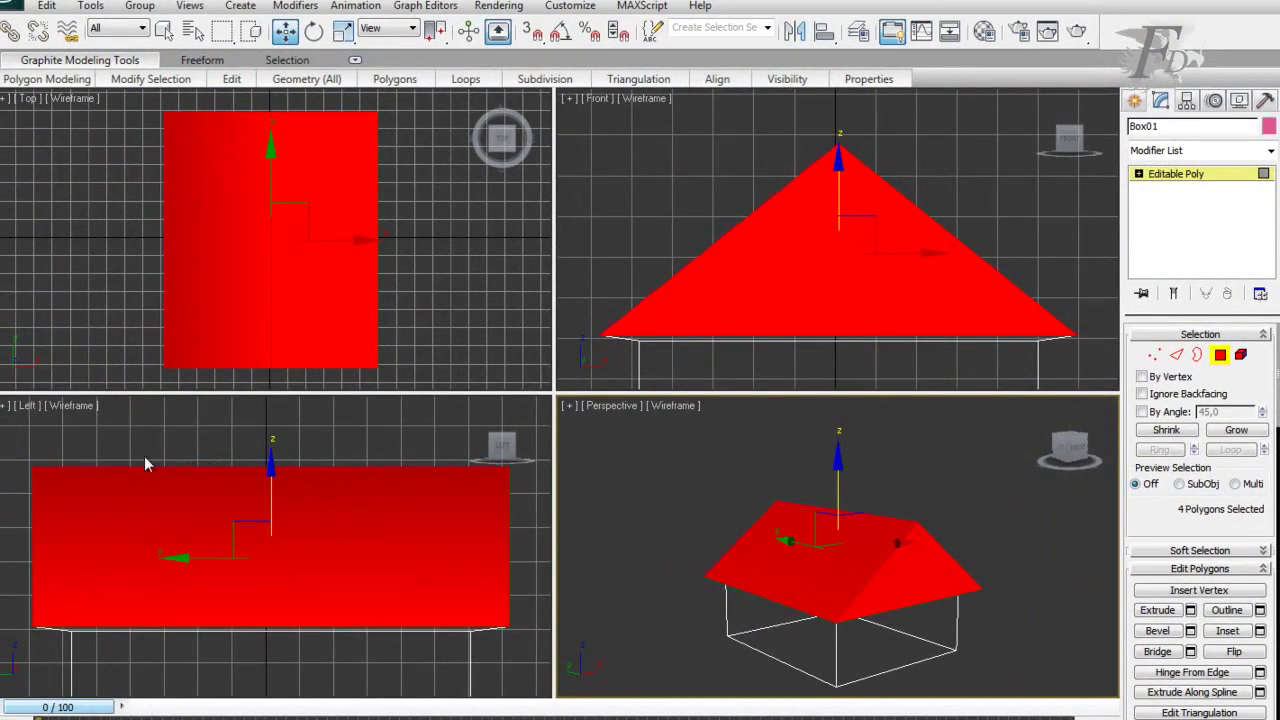
Slide both ridge-end vertices inward along X in the Left viewport.
click(1154, 354)
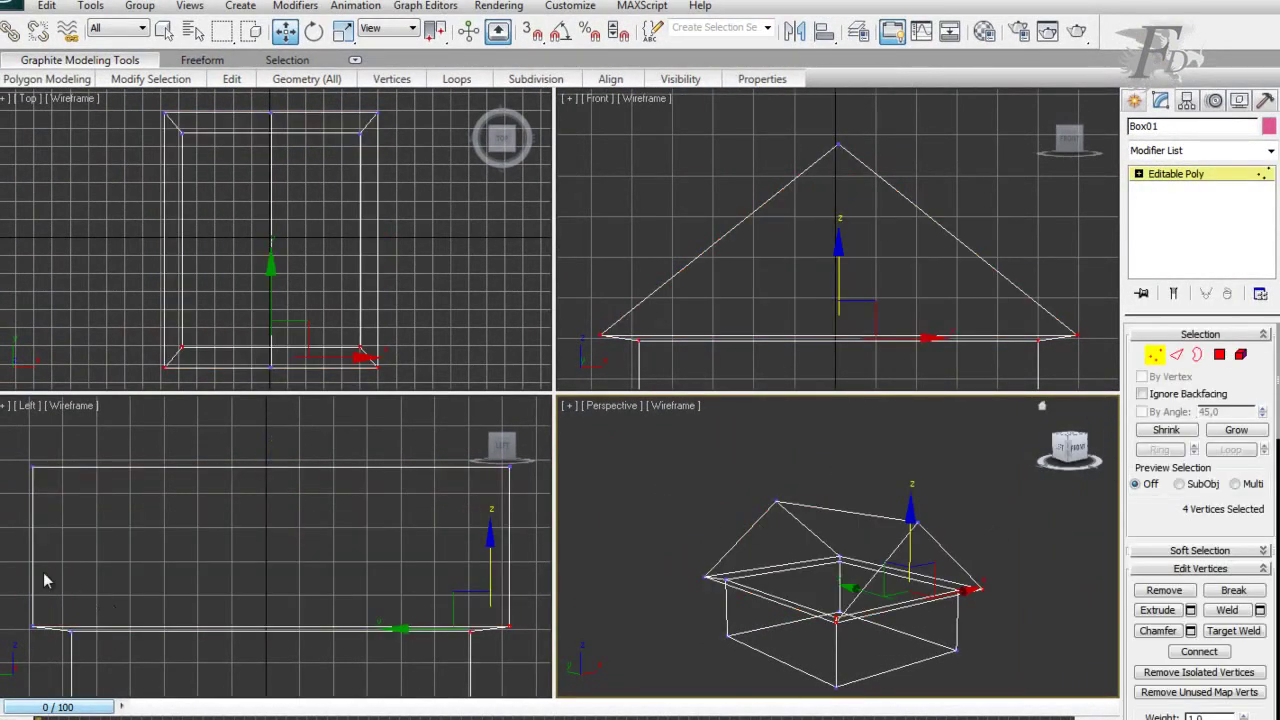
drag(18, 450, 46, 480)
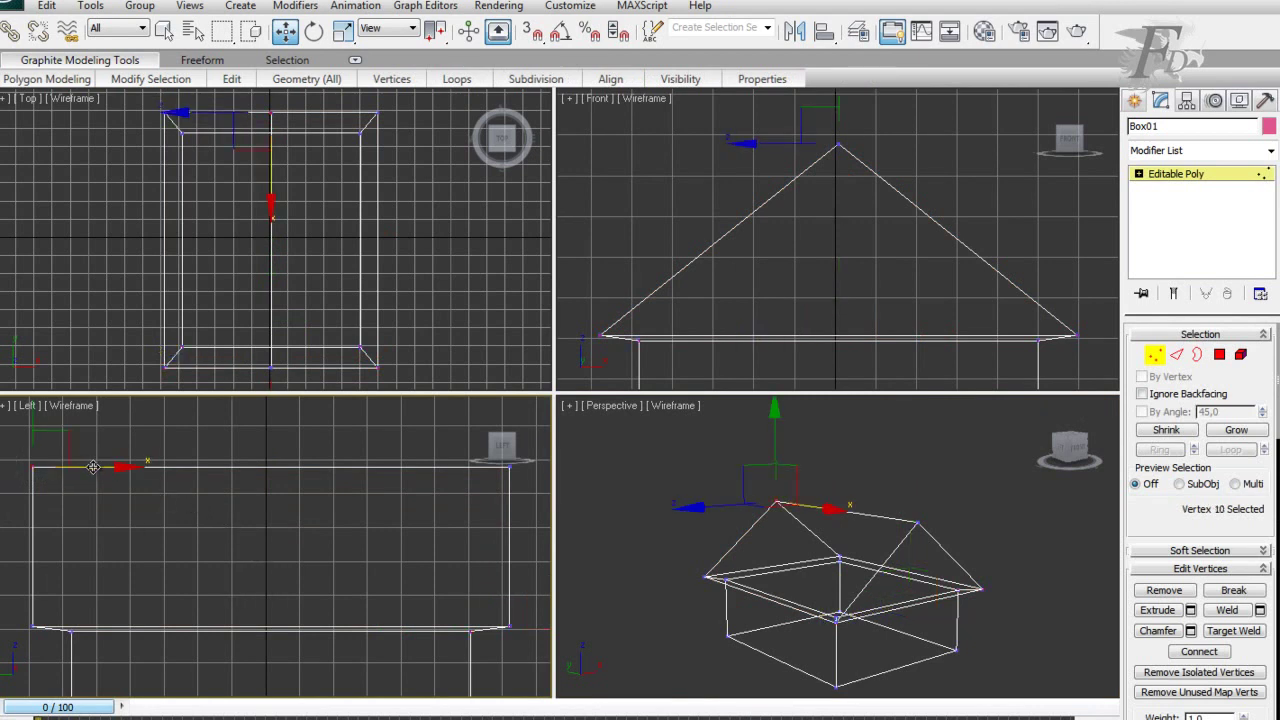
drag(92, 467, 271, 480)
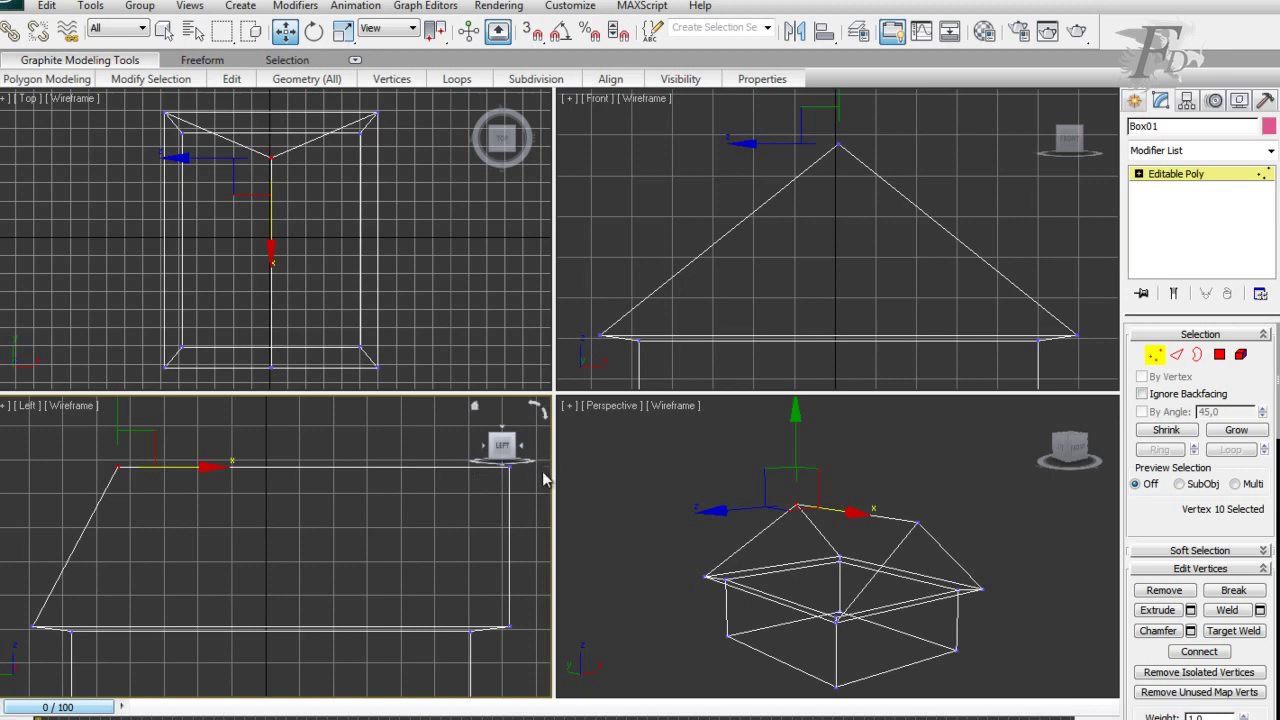
click(508, 467)
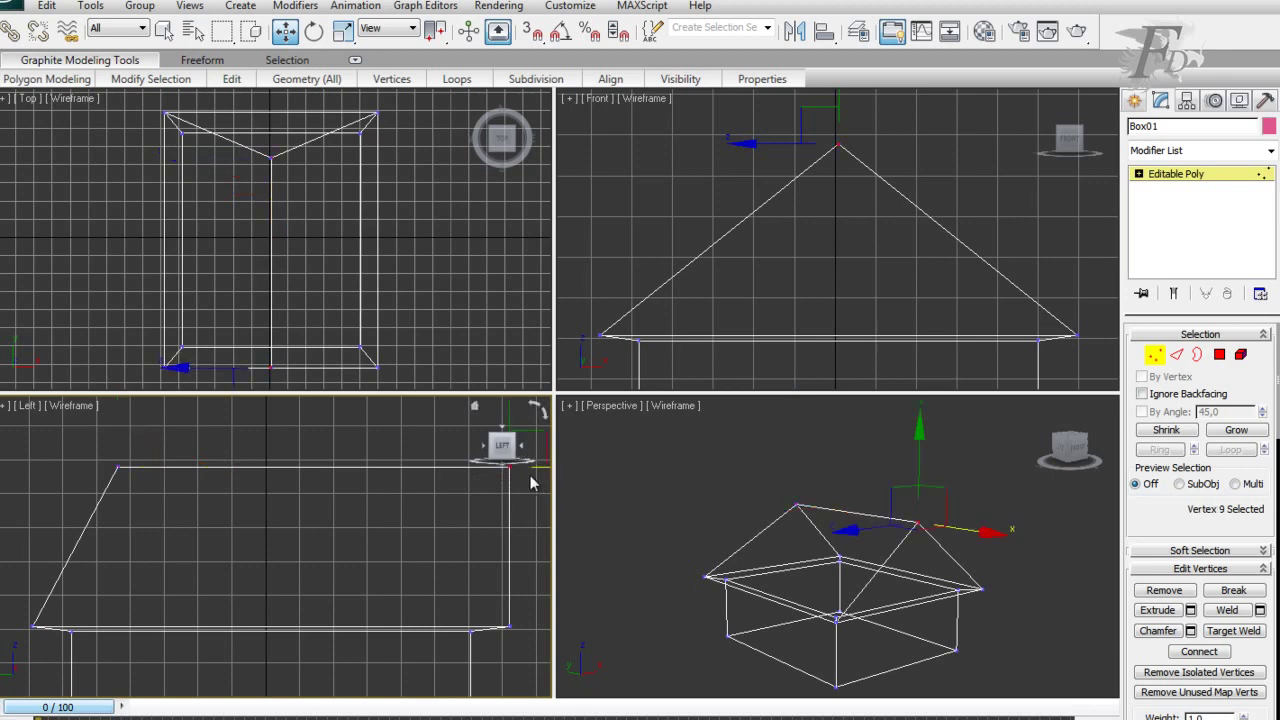
drag(536, 469, 473, 463)
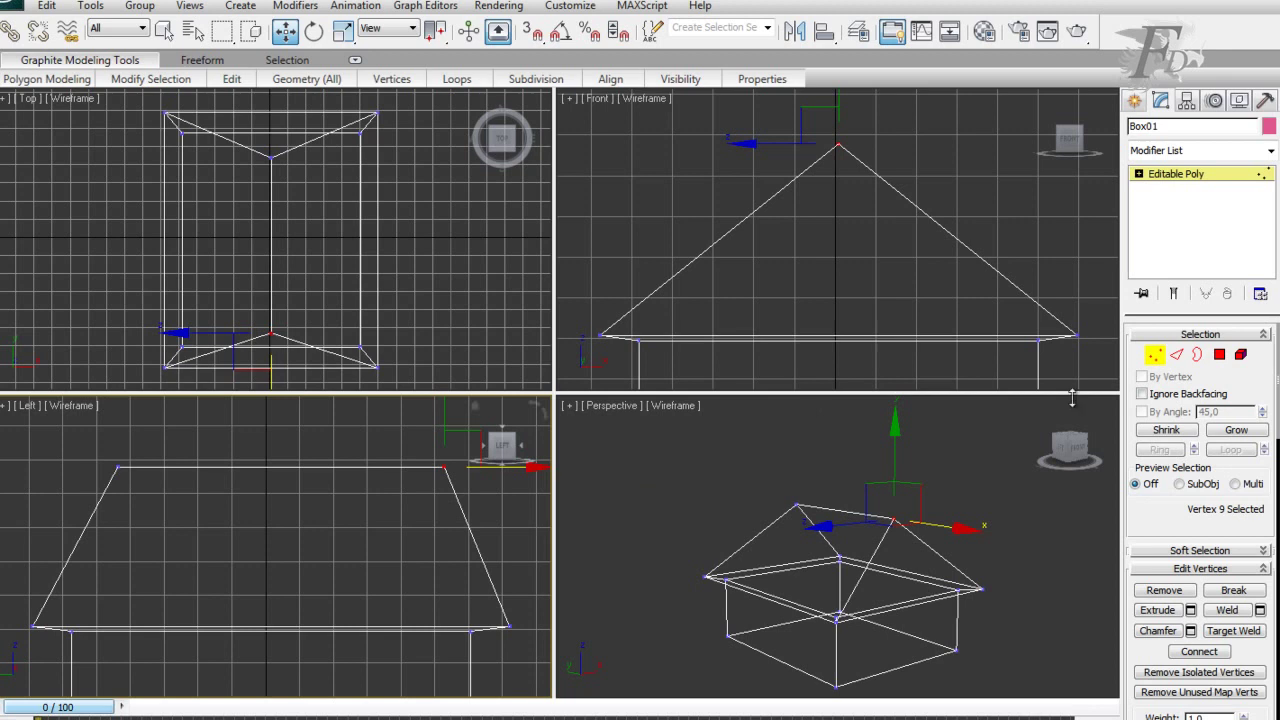
click(1221, 355)
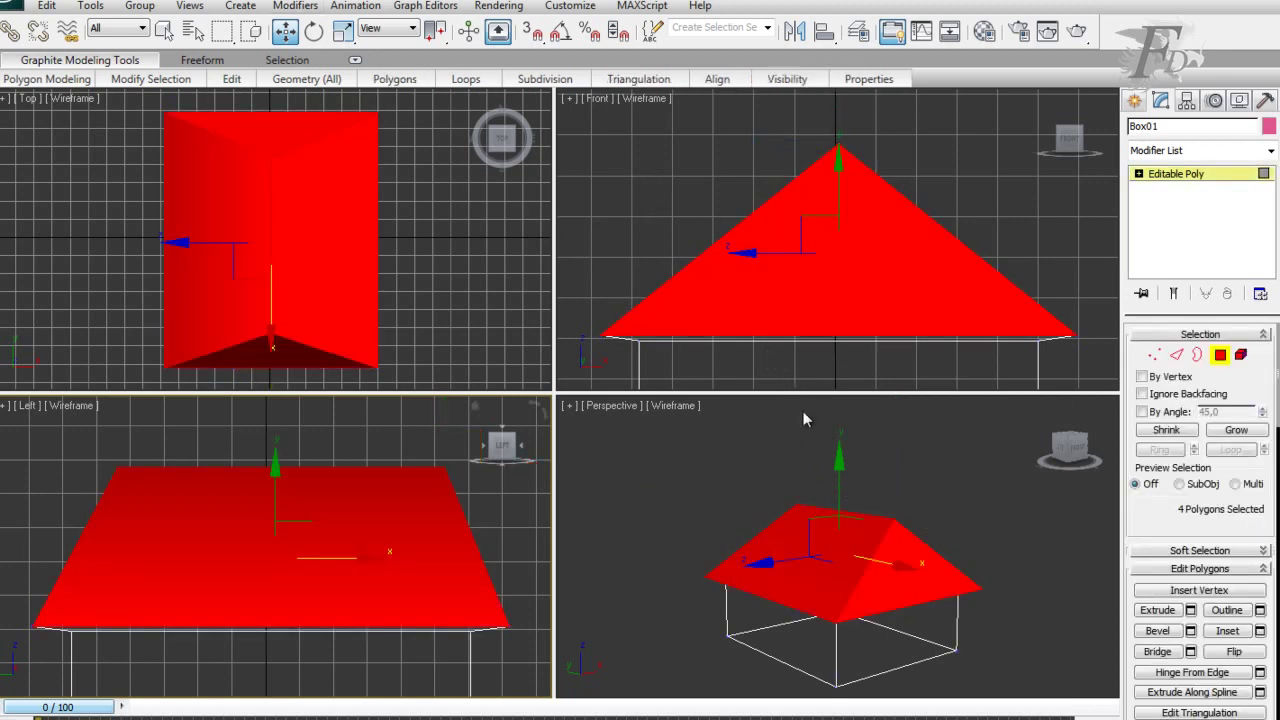
Lower the roof onto the walls and reselect its polygons in the Front view.
right_click(916, 486)
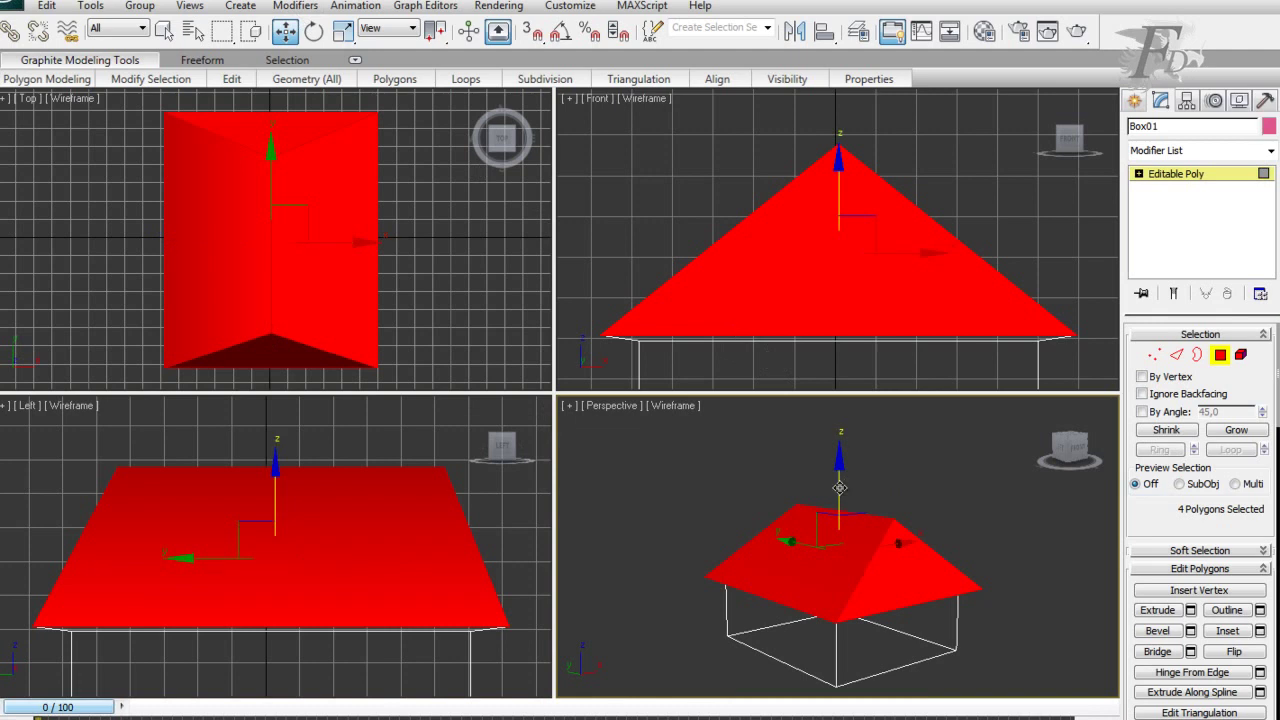
drag(838, 489, 840, 491)
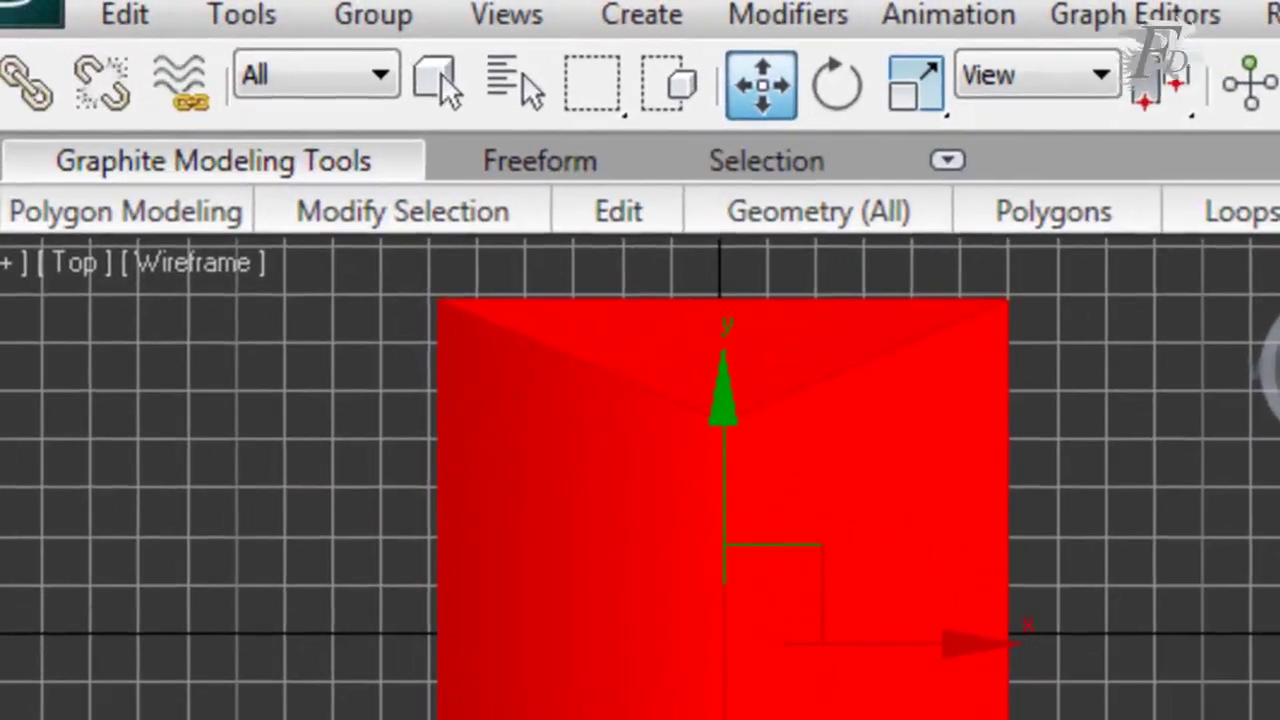
click(680, 100)
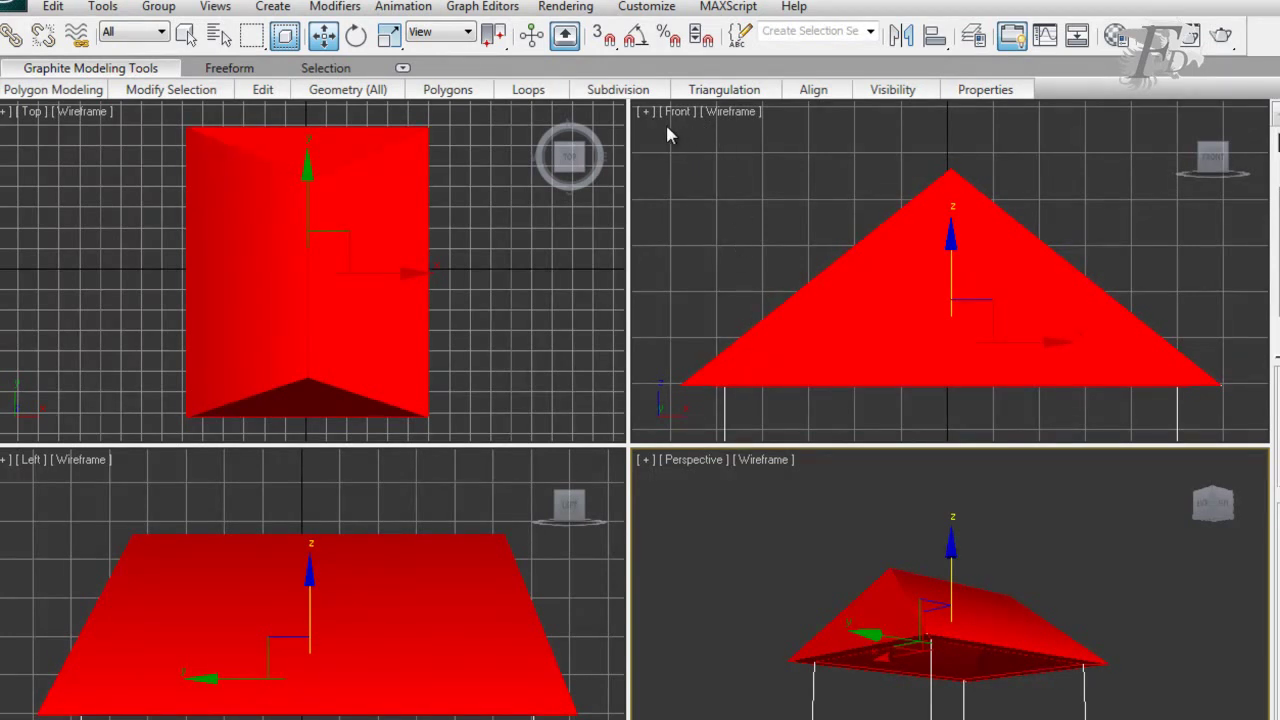
mouse_move(667, 123)
mouse_down()
mouse_move(737, 343)
mouse_move(1237, 402)
mouse_up()
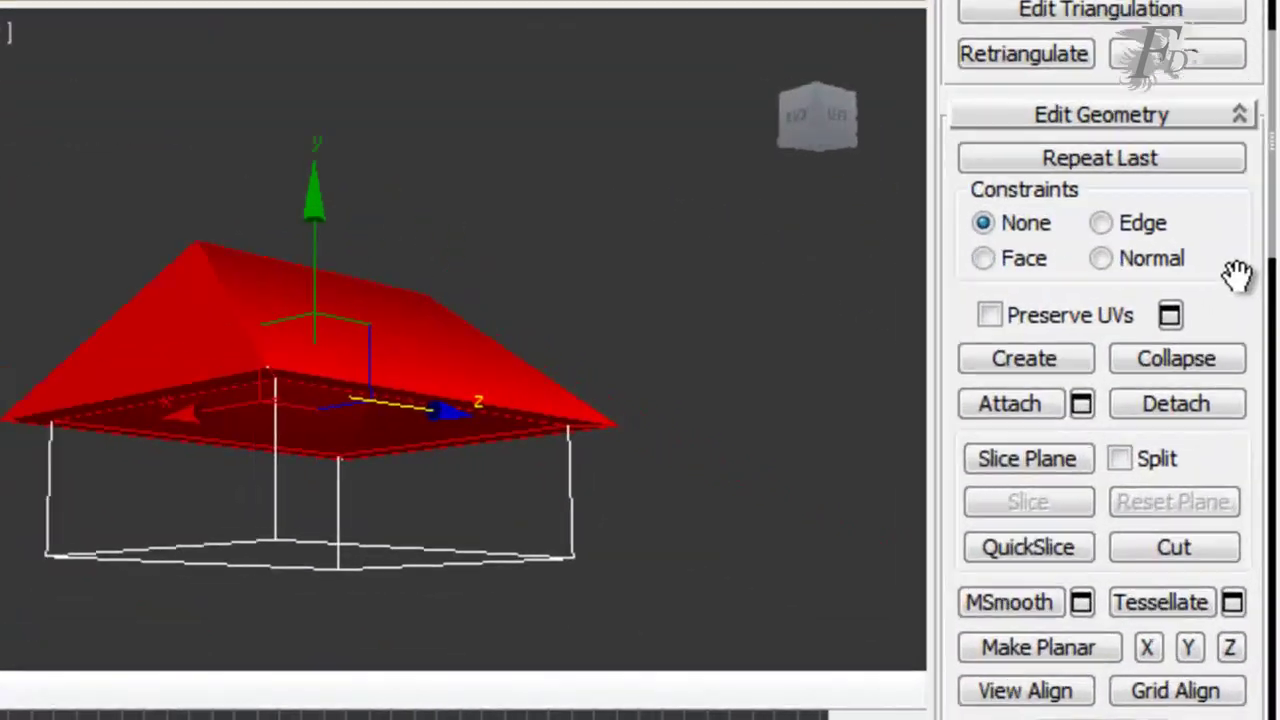
Scroll the Modify panel down to the Edit Geometry rollout.
drag(1262, 495, 1262, 395)
mouse_move(1234, 5)
mouse_down()
mouse_move(1250, 592)
mouse_move(1185, 160)
mouse_move(1229, 449)
mouse_up()
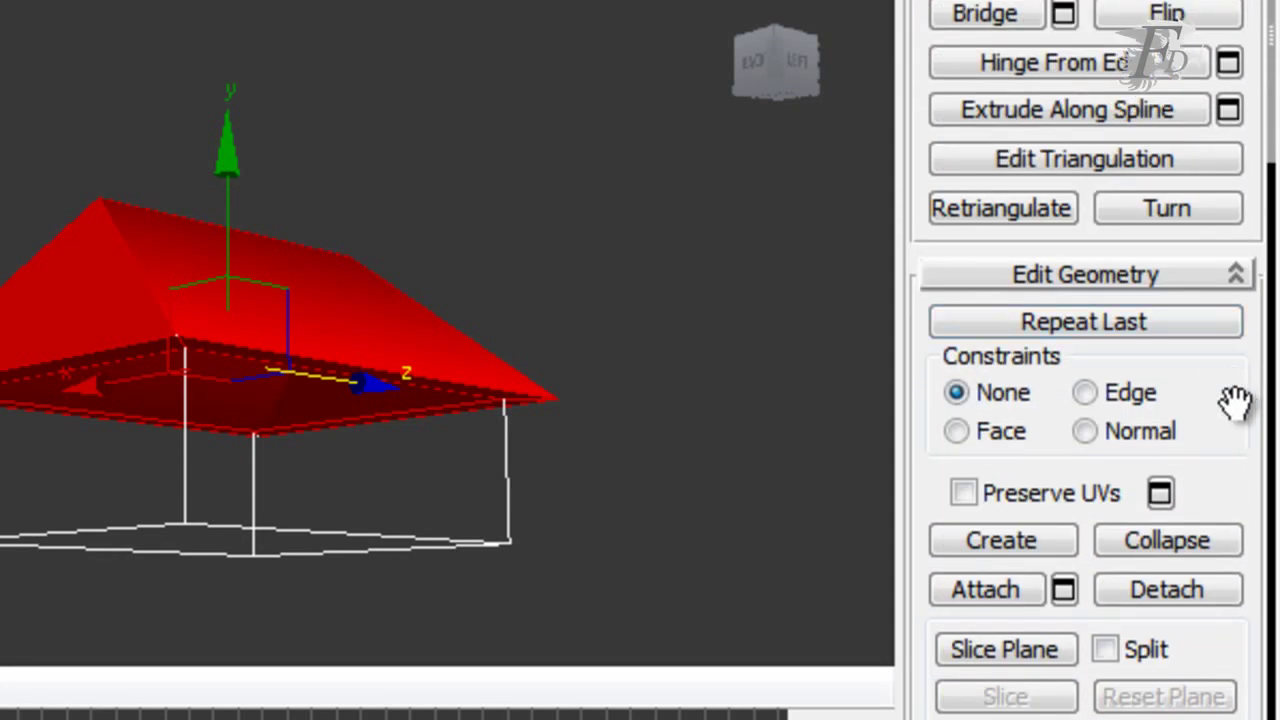
drag(1234, 417, 1245, 152)
scroll(1245, 152, down, 3)
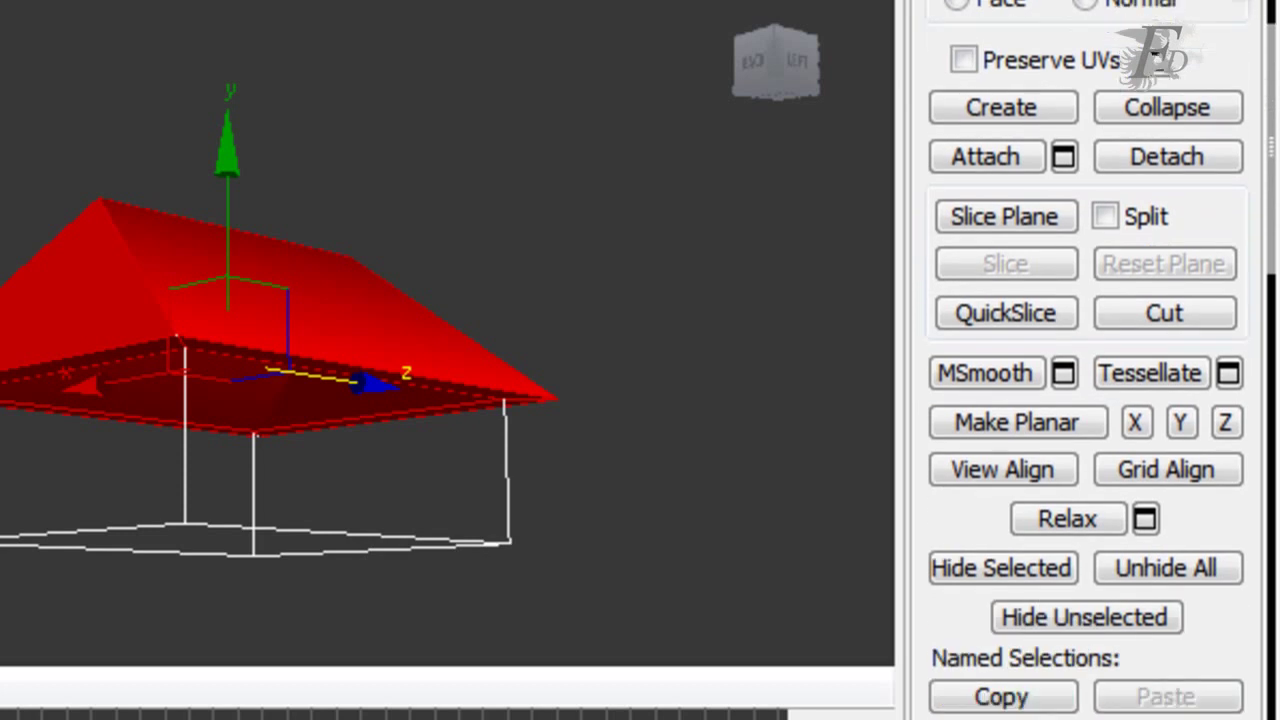
scroll(1235, 125, down, 2)
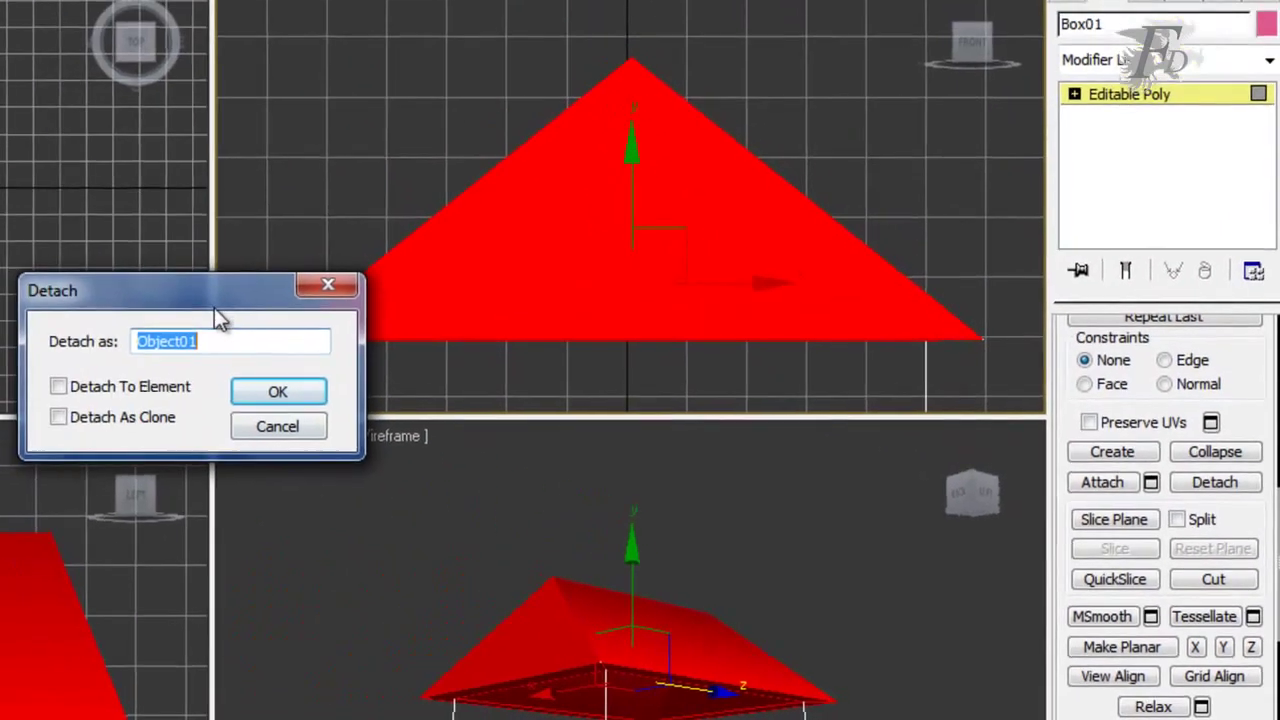
Detach the roof polygons as a separate object named 'tejado'.
drag(191, 297, 85, 287)
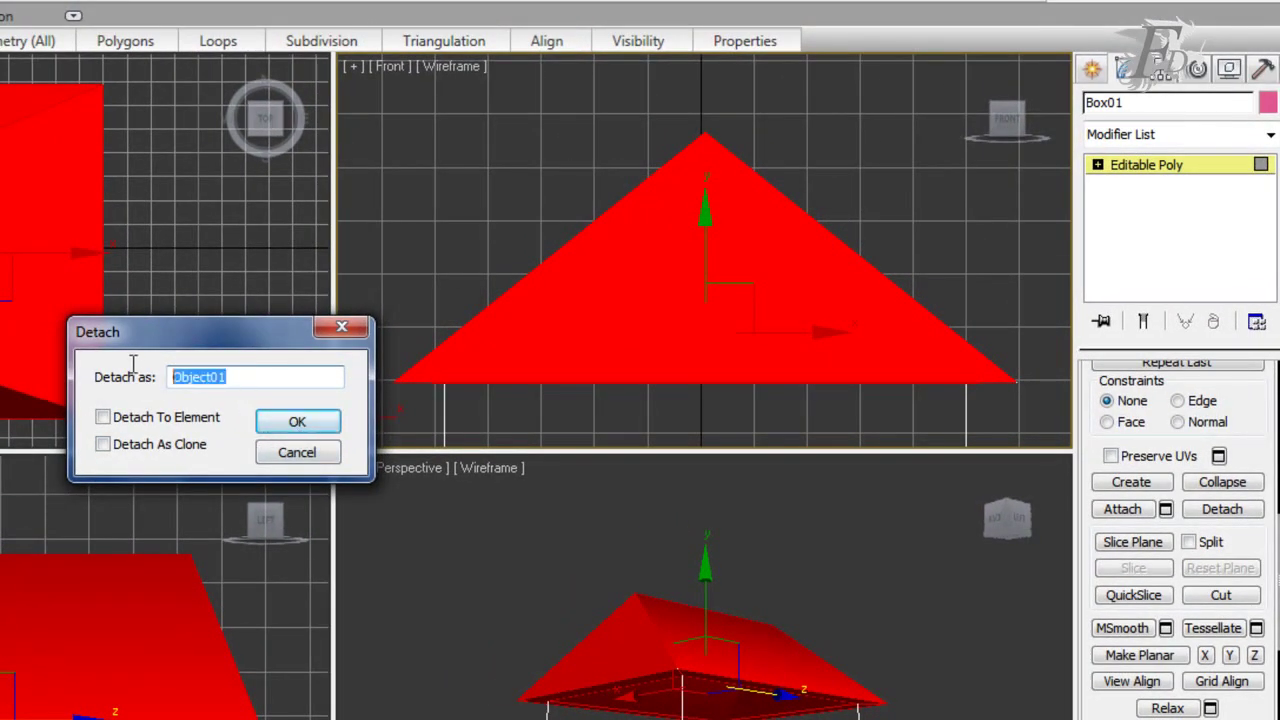
text(tejado)
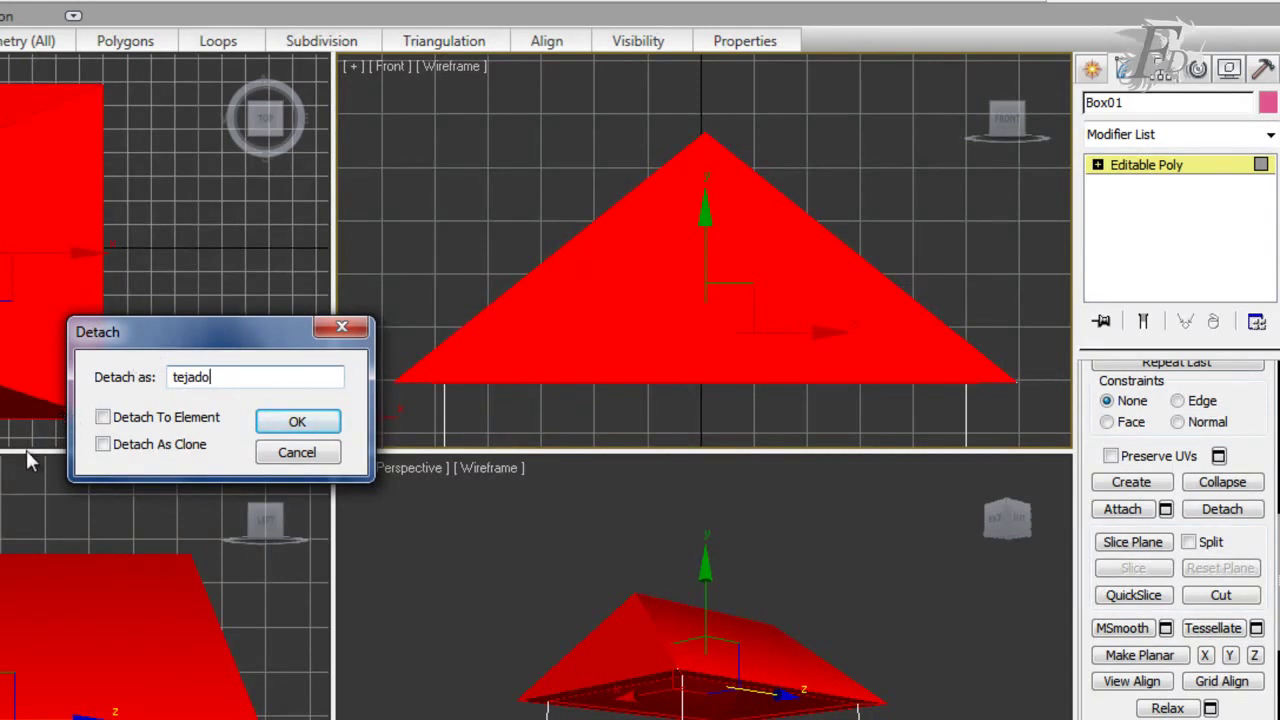
click(297, 422)
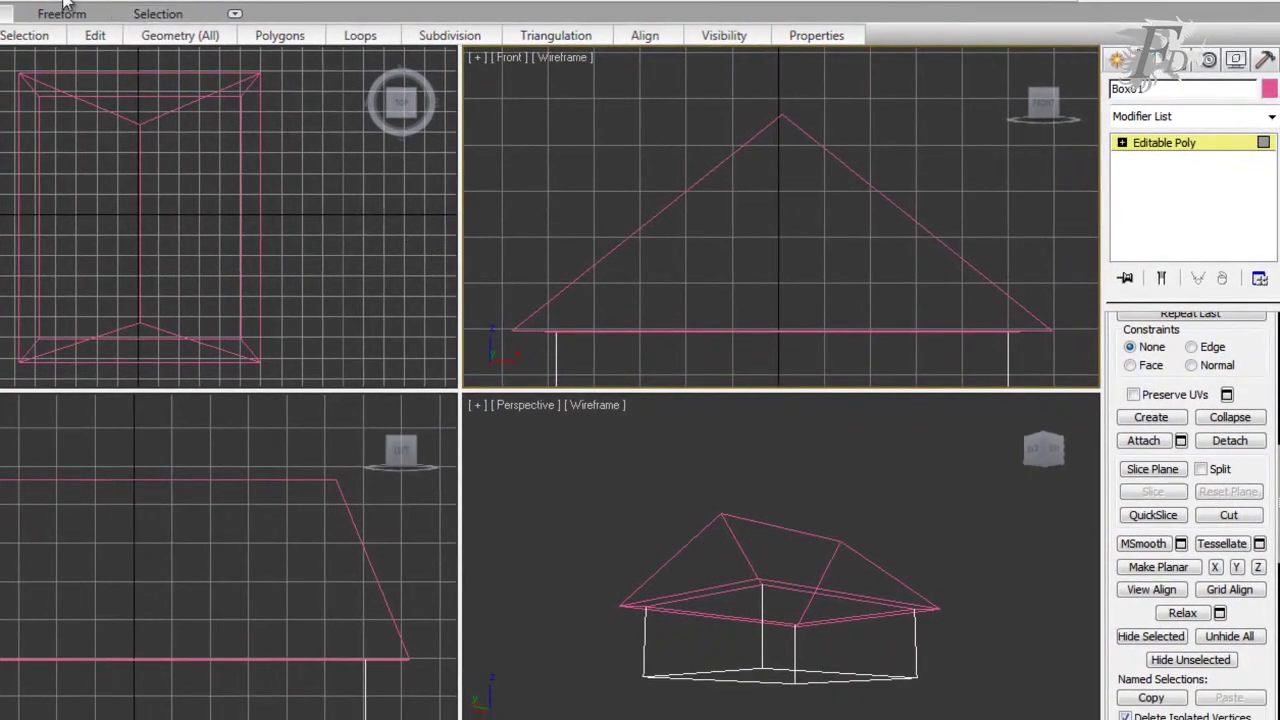
Select tejado from the Select From Scene list.
click(63, 4)
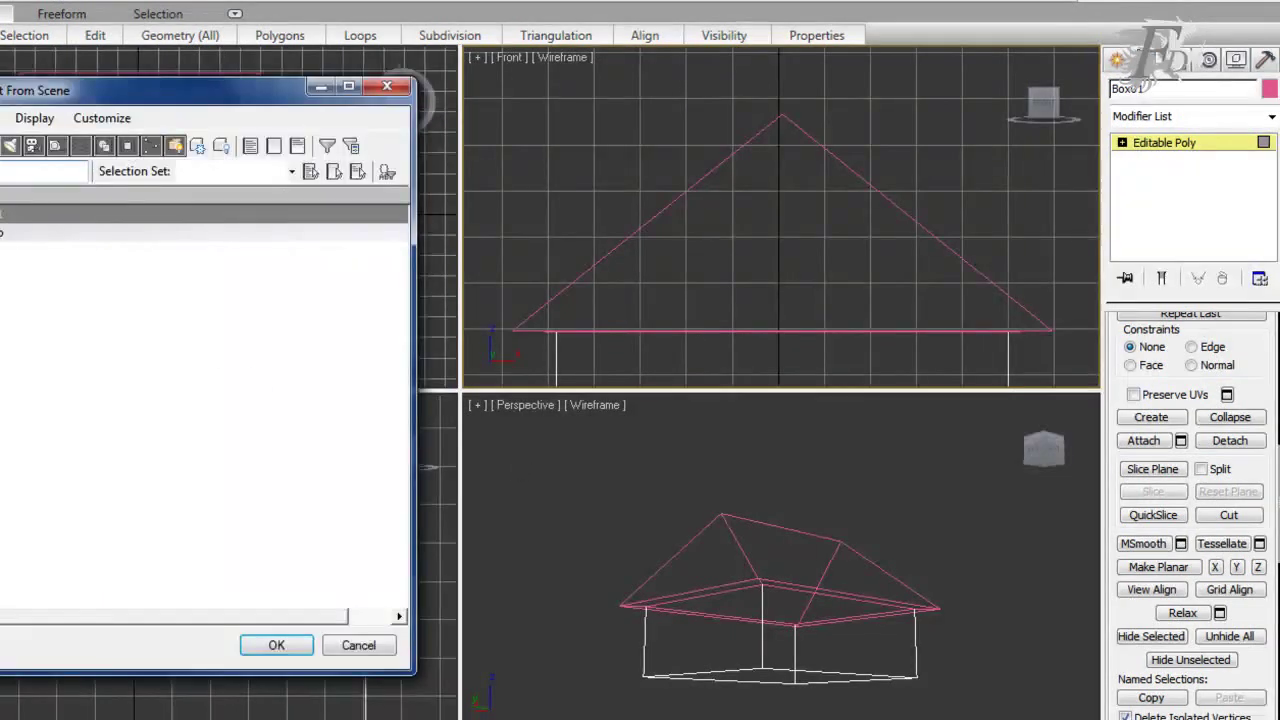
click(50, 233)
click(55, 215)
click(57, 235)
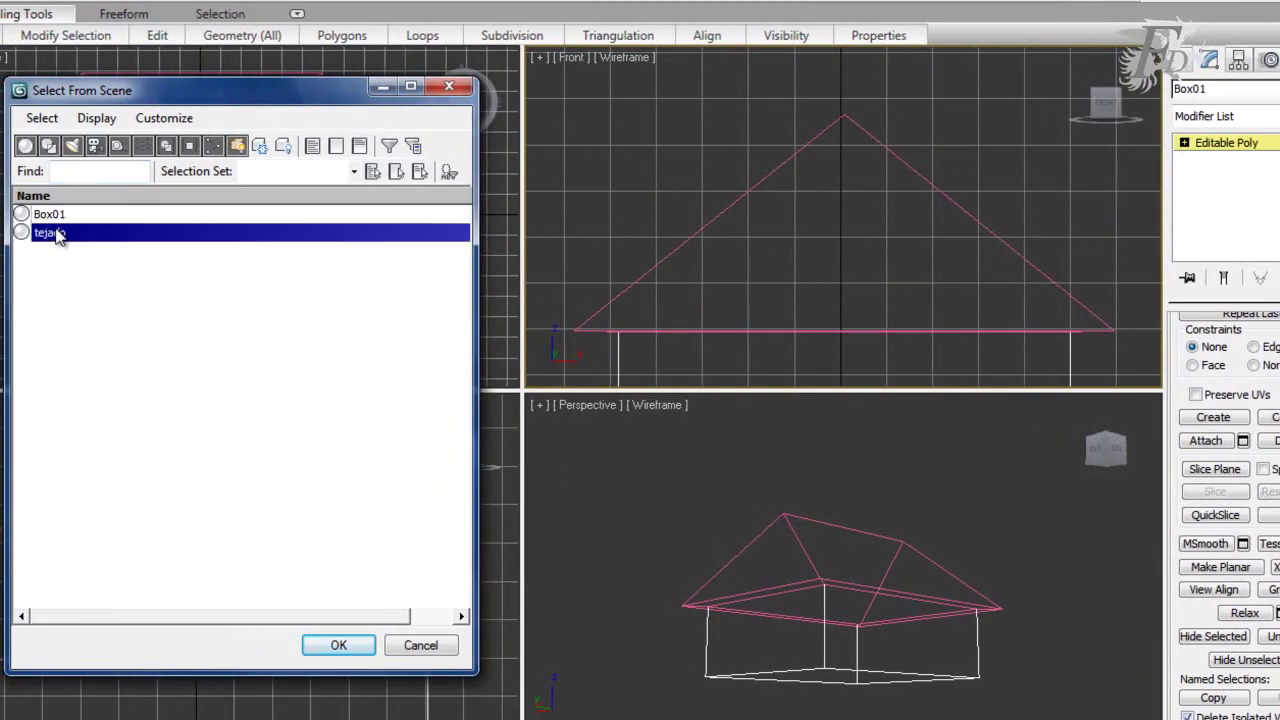
click(58, 216)
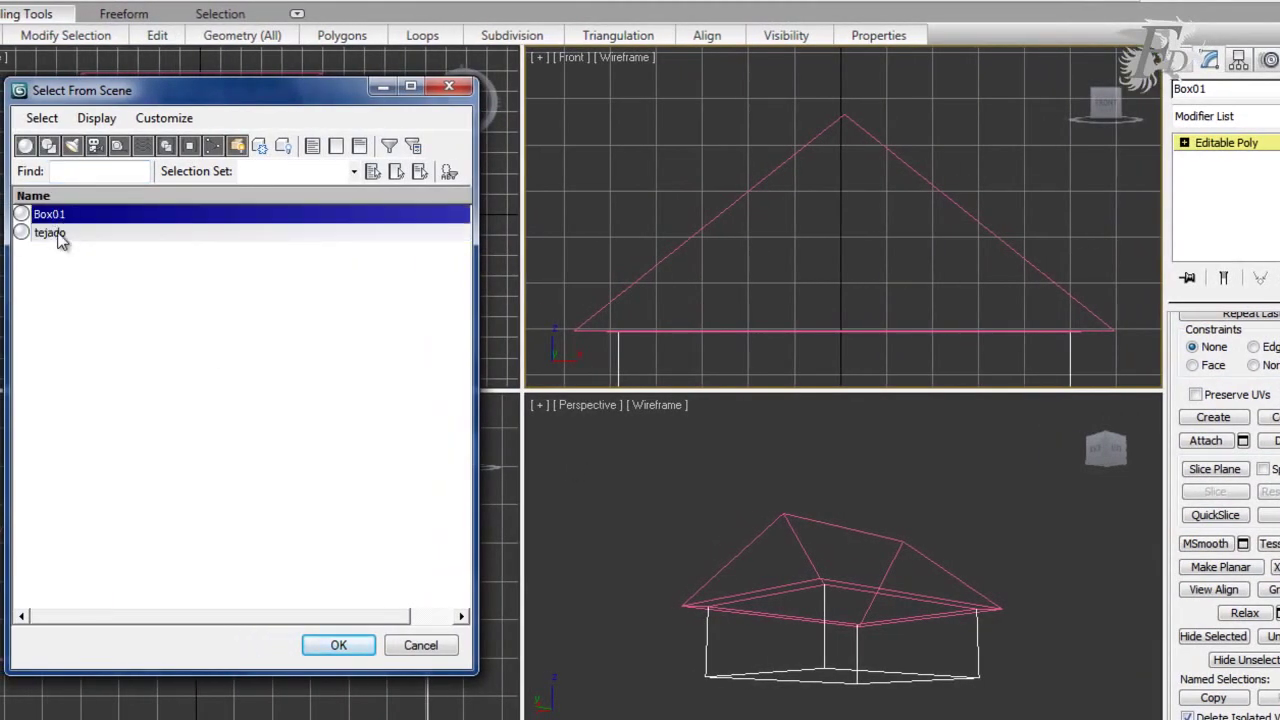
click(58, 236)
click(339, 645)
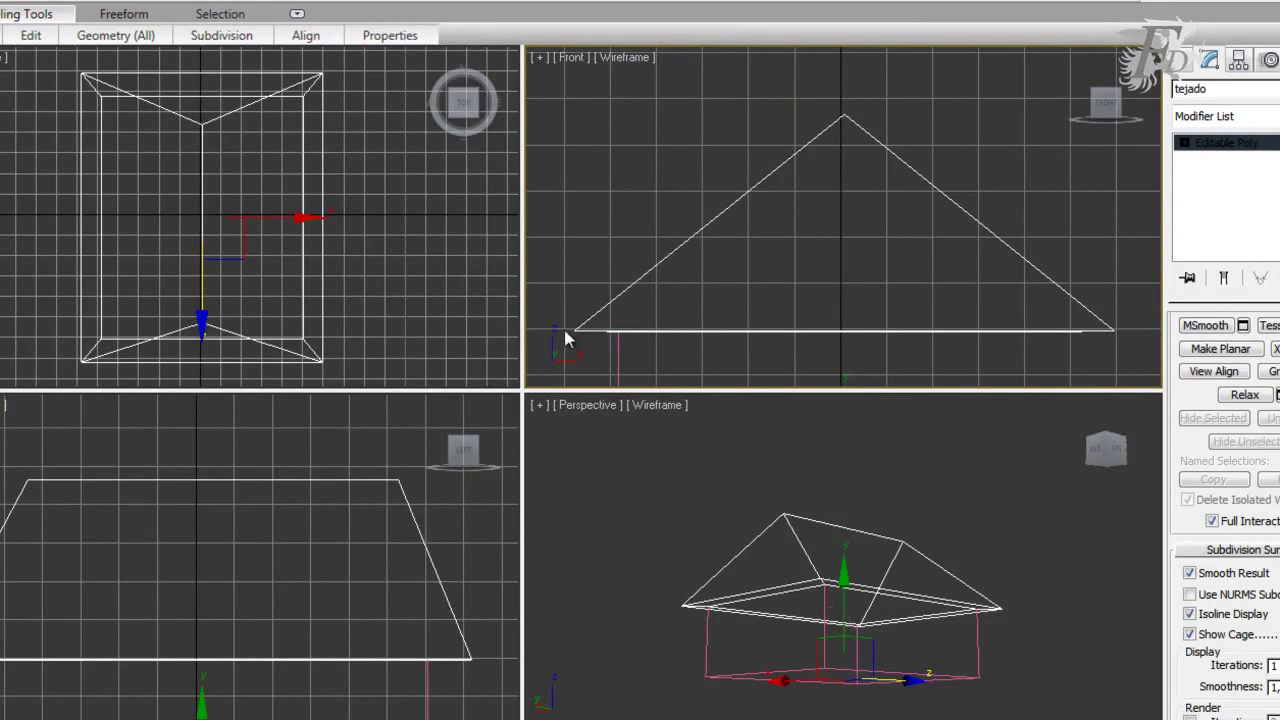
Lift tejado above the Box01 walls and shade Perspective with Smooth + Highlights.
right_click(665, 468)
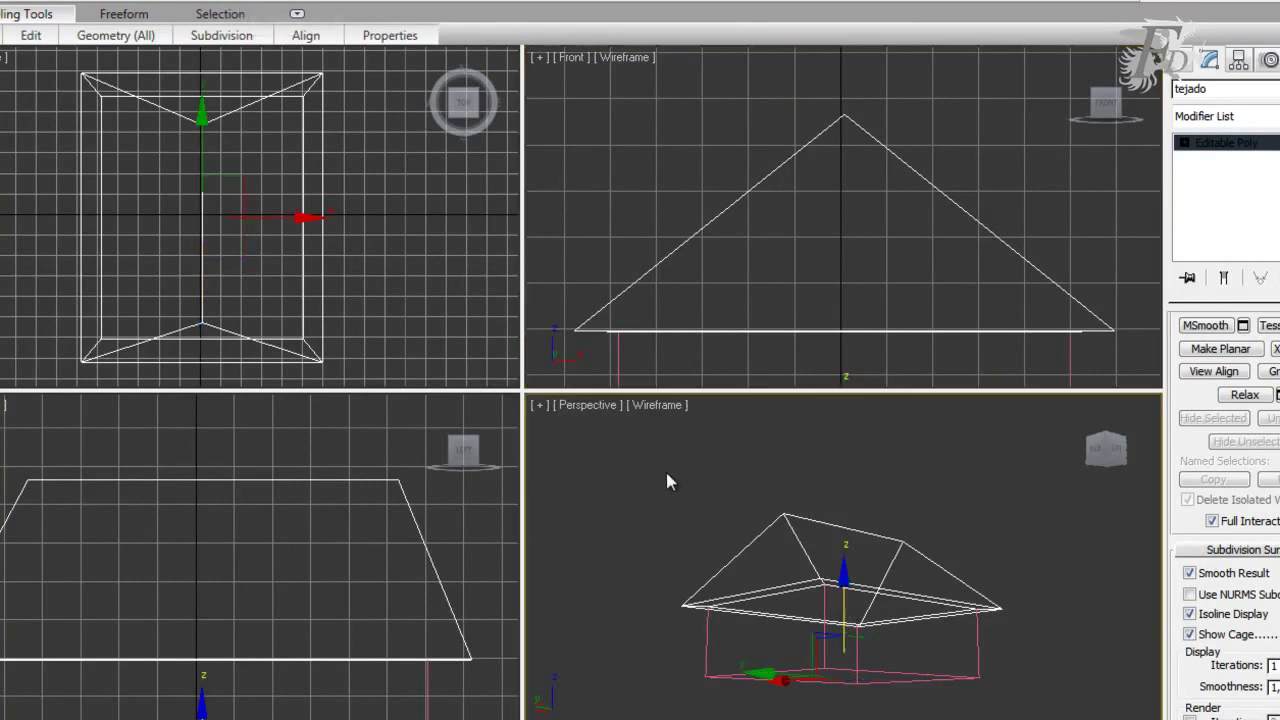
drag(845, 610, 847, 552)
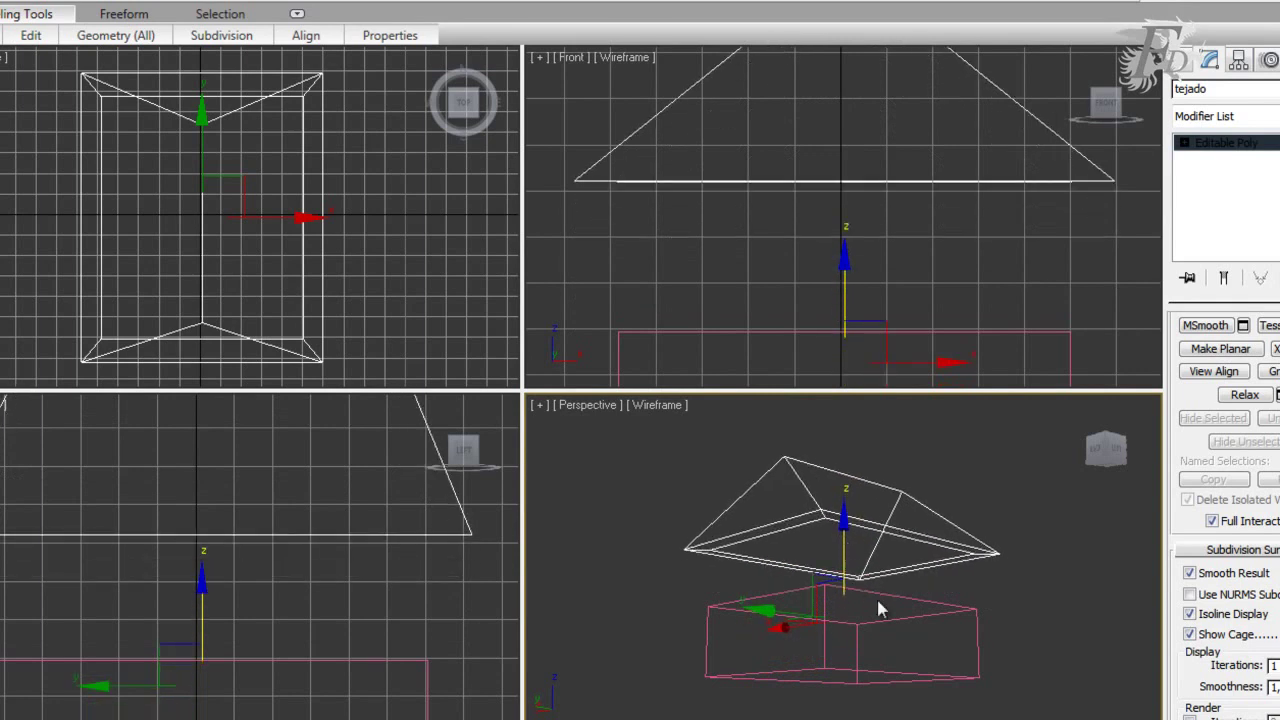
key(ctrl+z)
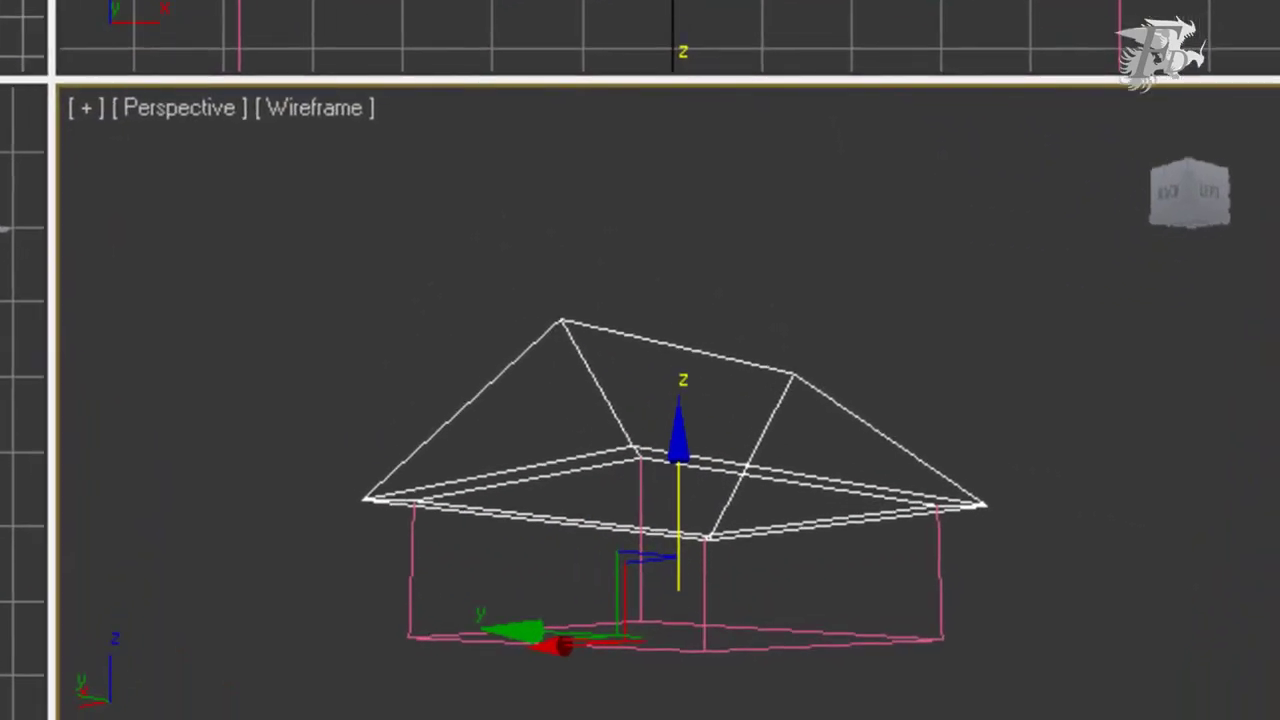
key(ctrl+r)
mouse_move(671, 363)
mouse_down()
mouse_move(698, 430)
mouse_move(777, 466)
mouse_move(660, 463)
mouse_up()
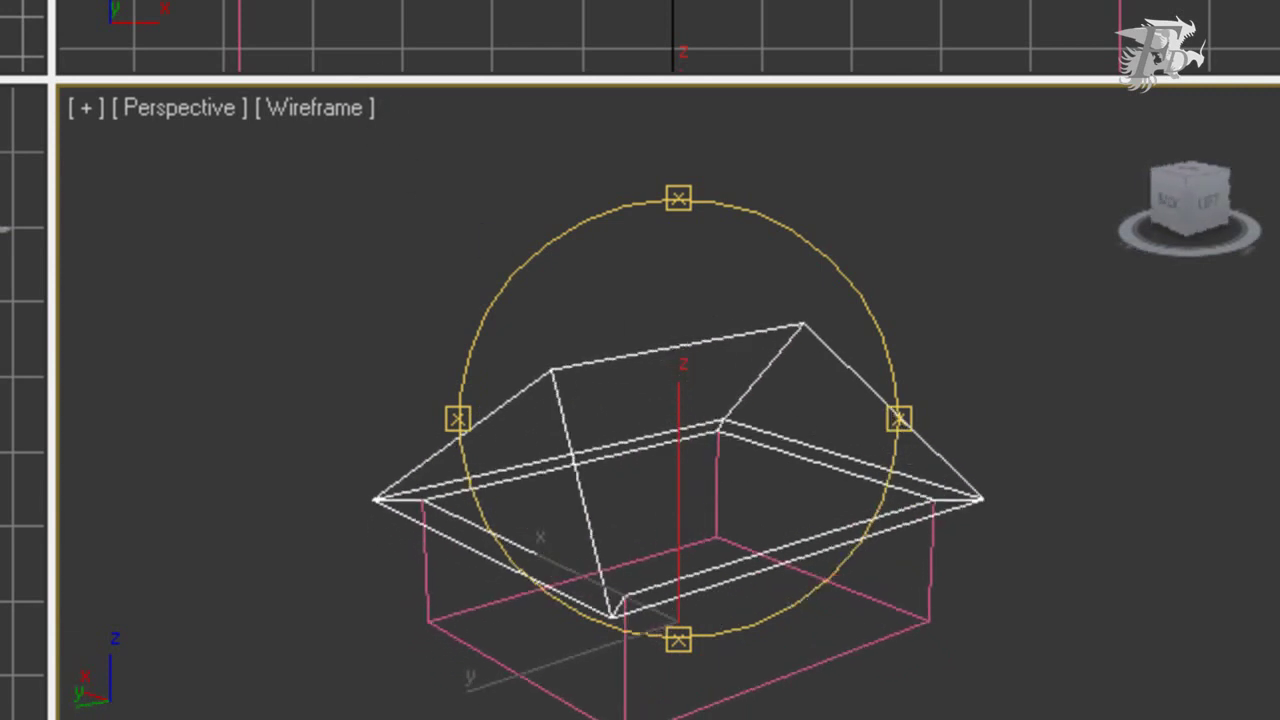
key(w)
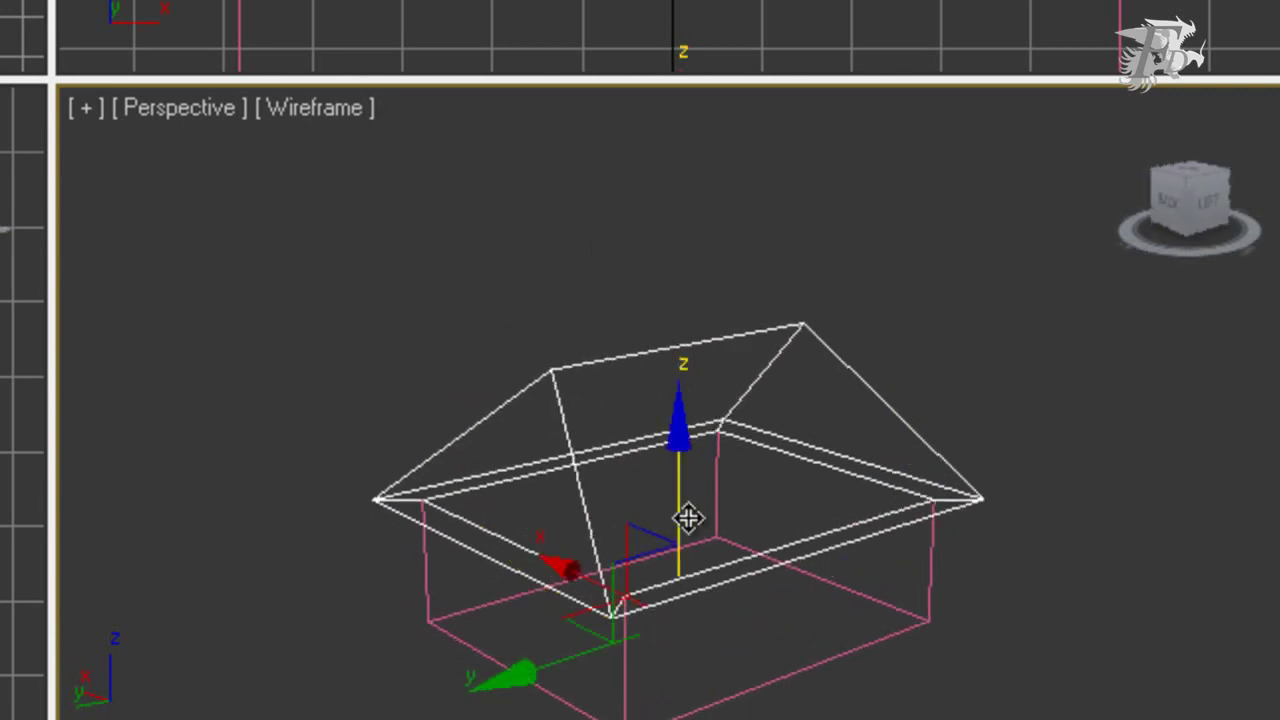
drag(680, 516, 680, 401)
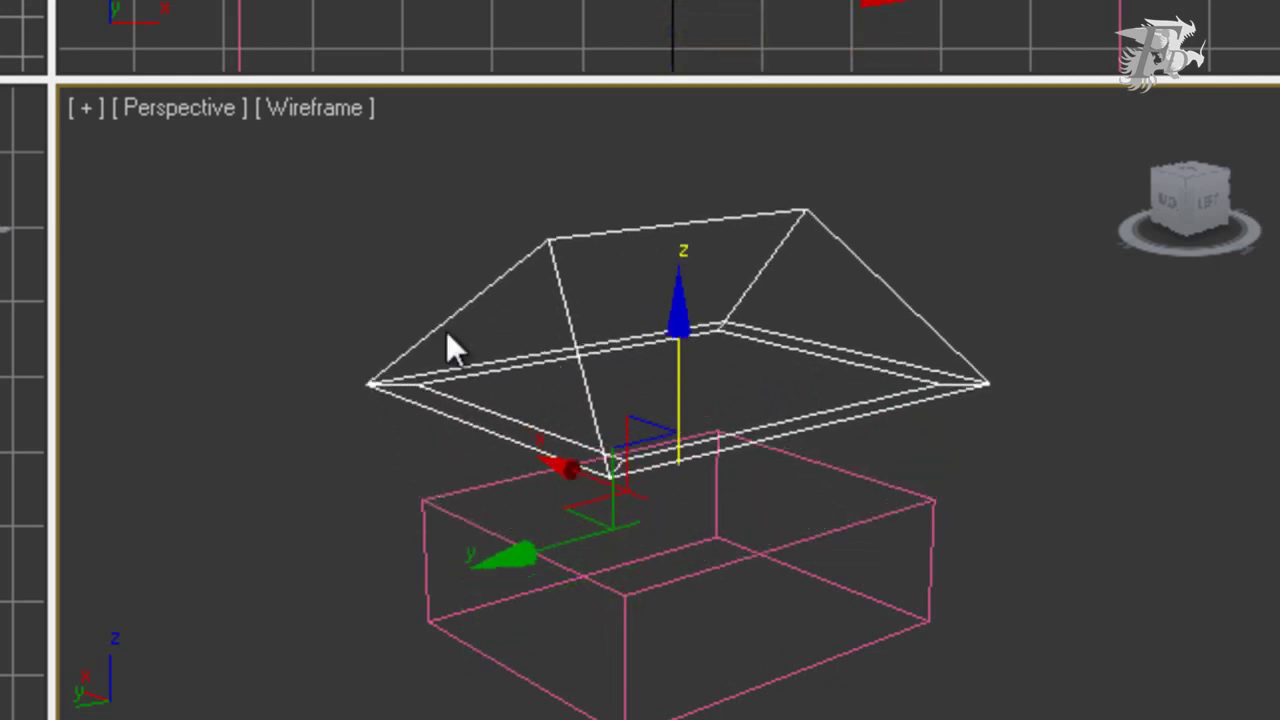
click(315, 110)
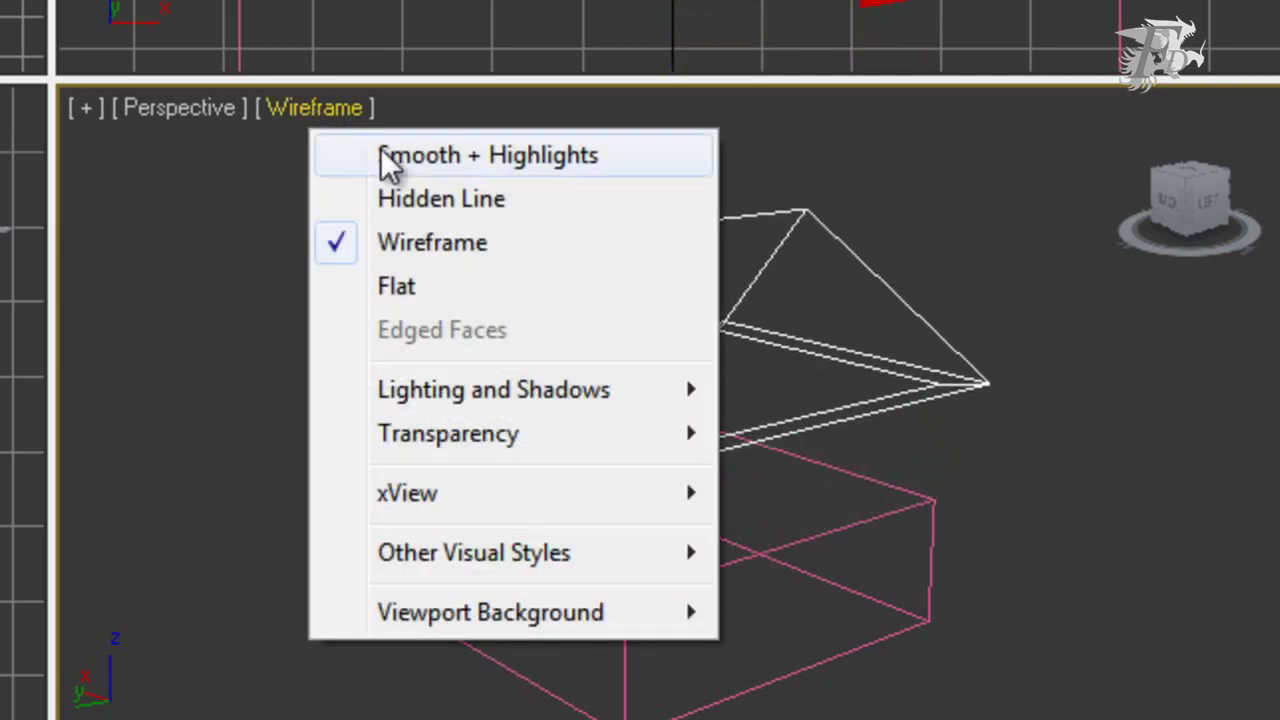
click(486, 162)
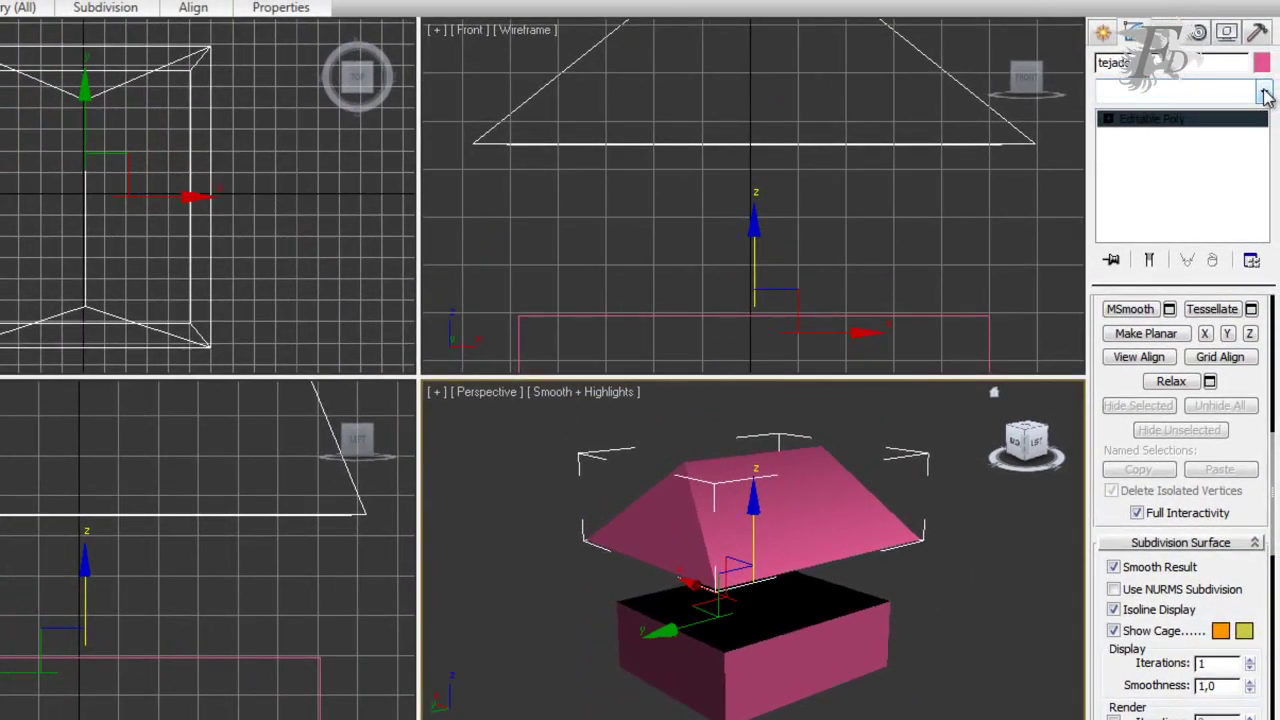
Add a Shell modifier to the tejado roof with Inner Amount 0,085m and Outer Amount 0,025m.
click(1264, 92)
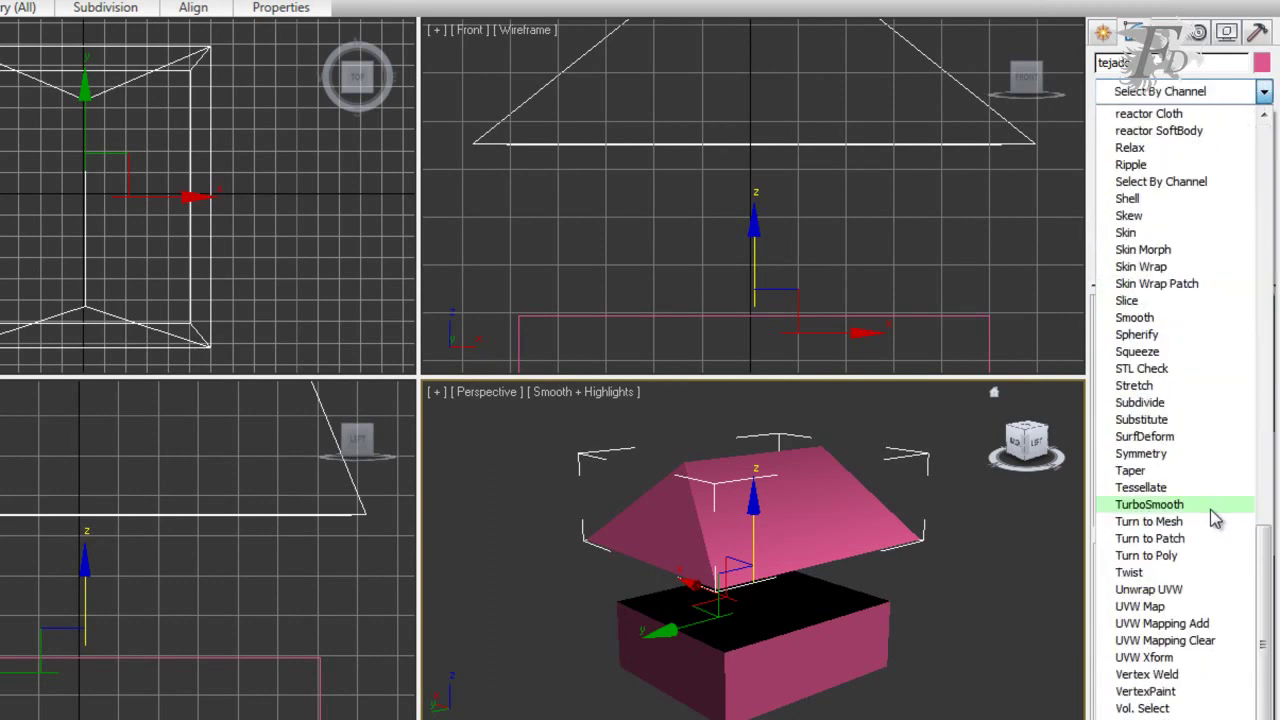
key(s)
click(1128, 198)
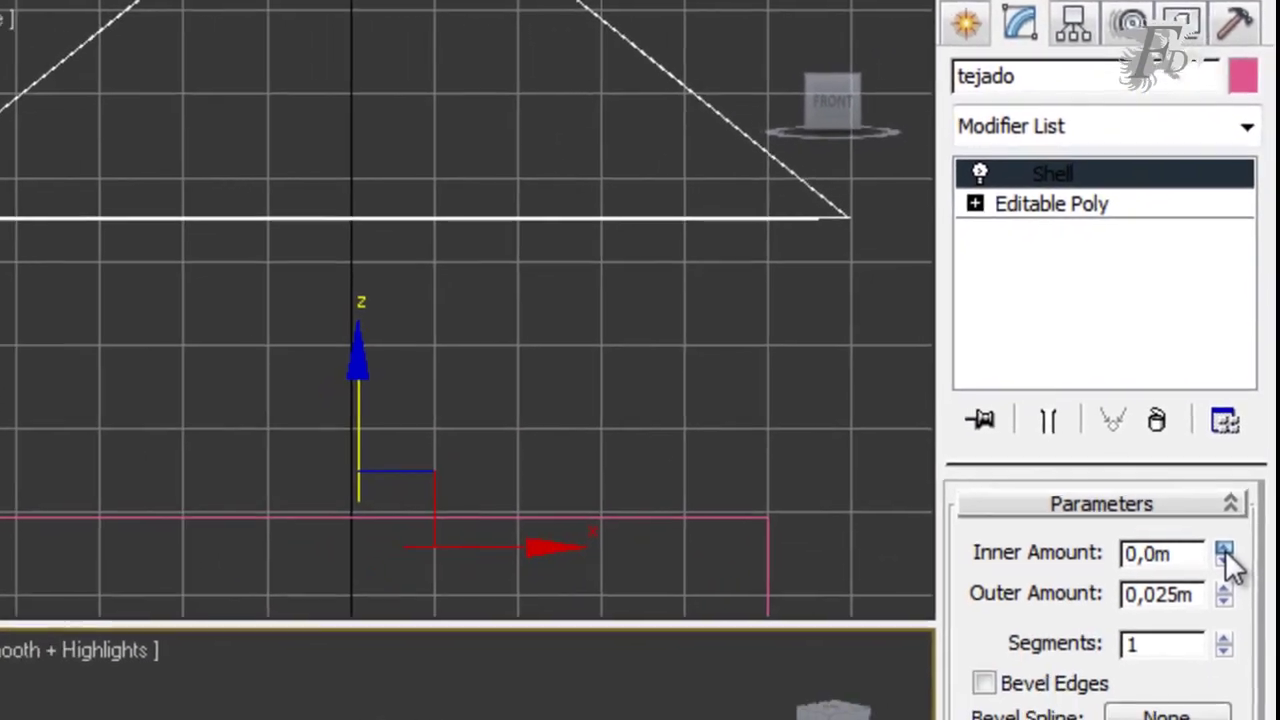
mouse_move(1227, 558)
mouse_down()
mouse_move(1223, 400)
mouse_move(1141, 22)
mouse_up()
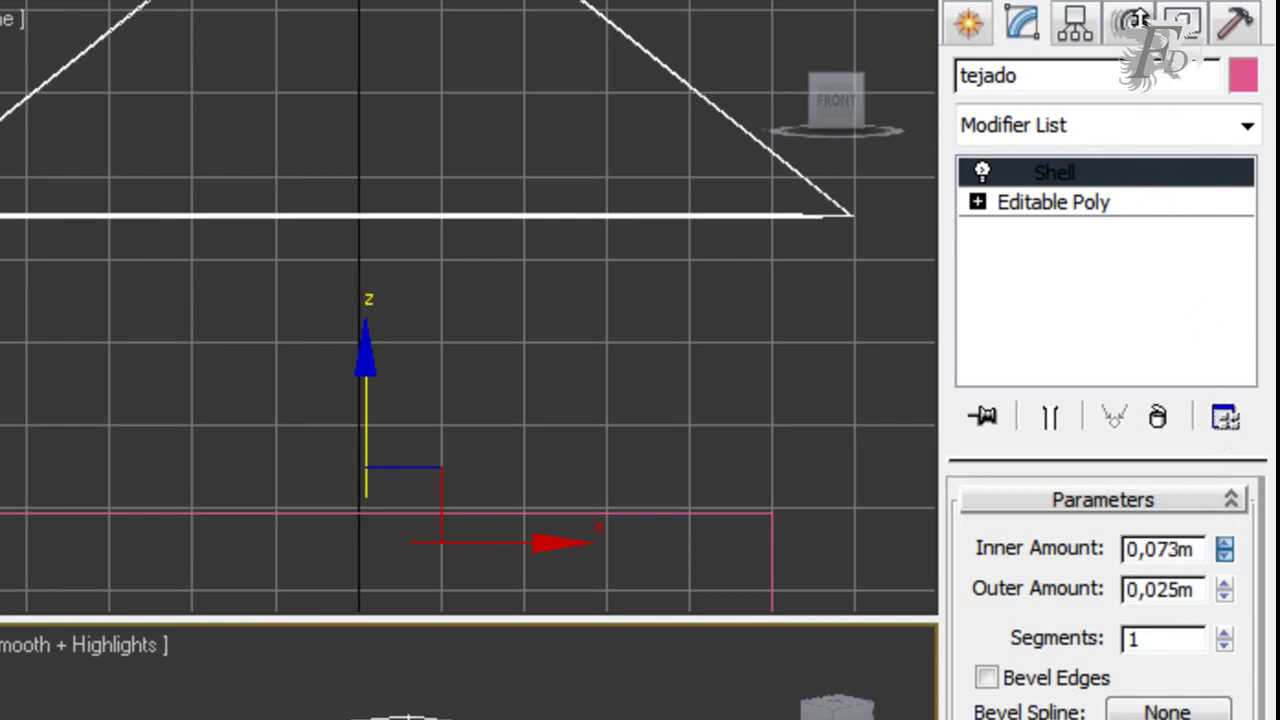
drag(1225, 548, 1234, 491)
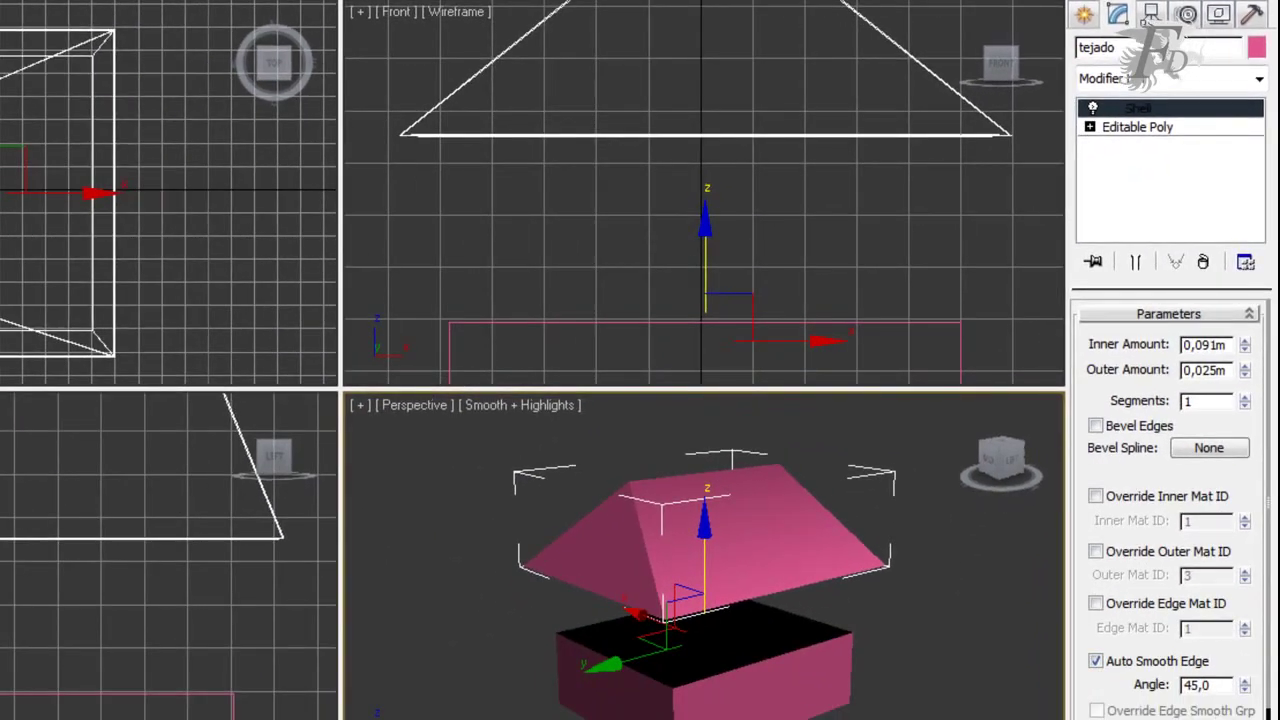
mouse_move(654, 580)
alt+middle_down()
mouse_move(673, 482)
mouse_move(623, 457)
mouse_move(586, 471)
mouse_move(586, 500)
mouse_move(617, 525)
mouse_move(651, 534)
mouse_move(651, 509)
mouse_move(659, 557)
alt+middle_up()
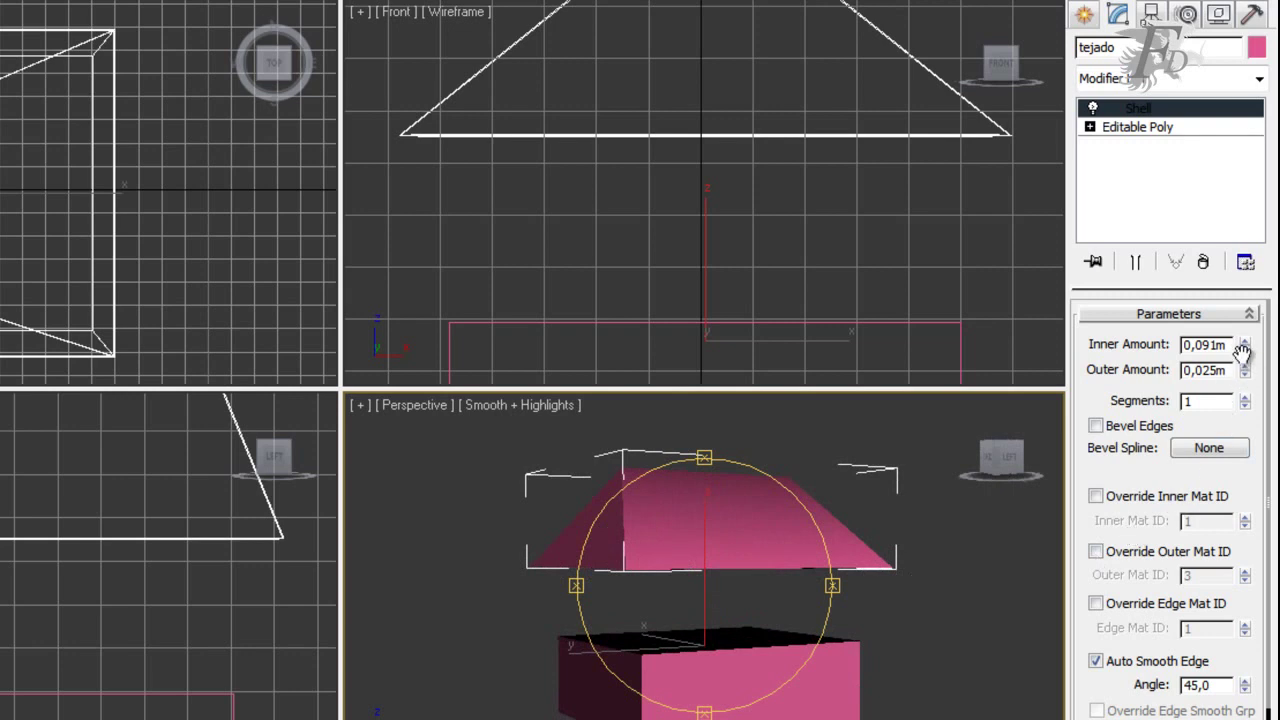
drag(1246, 372, 1247, 378)
mouse_move(700, 605)
alt+middle_down()
mouse_move(737, 634)
mouse_move(791, 634)
mouse_move(700, 629)
mouse_move(745, 633)
mouse_move(783, 594)
mouse_move(731, 637)
mouse_move(745, 630)
alt+middle_up()
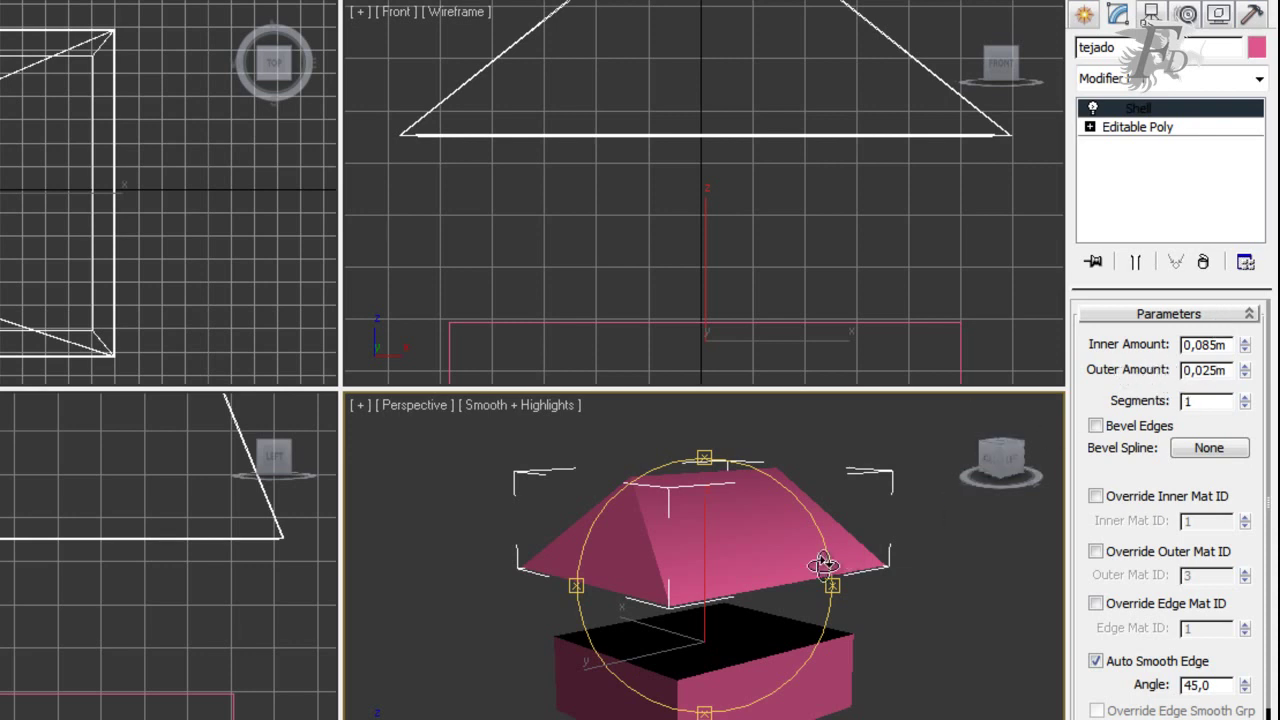
Rename the Box01 walls to 'paredes', then select the tejado roof by name.
mouse_move(1001, 458)
key(h)
click(94, 188)
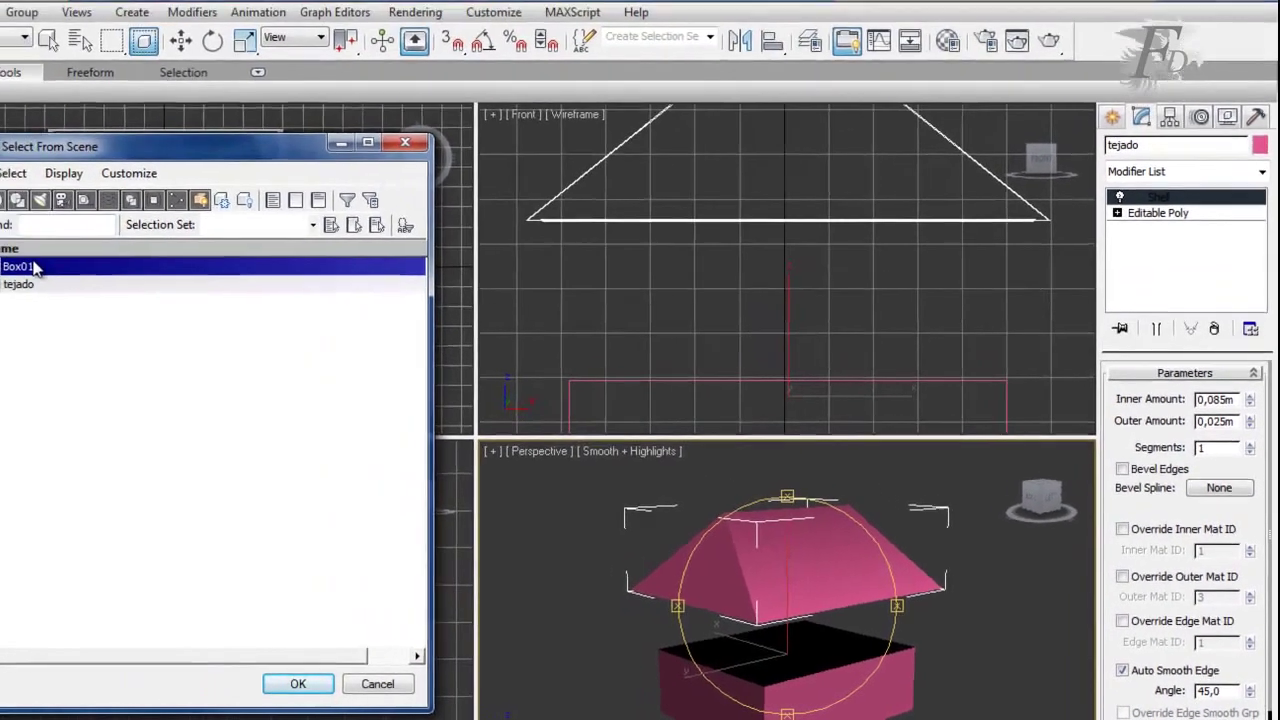
double_click(35, 266)
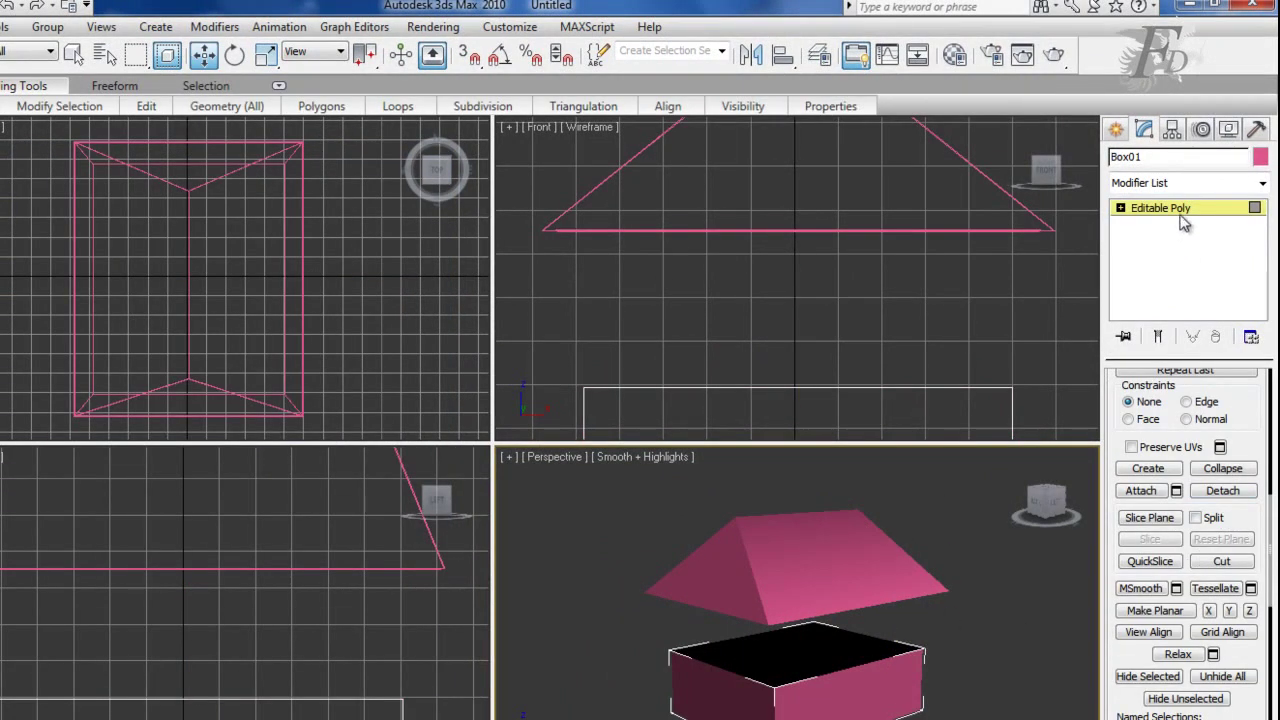
drag(1152, 157, 1106, 157)
text(paredes)
click(106, 54)
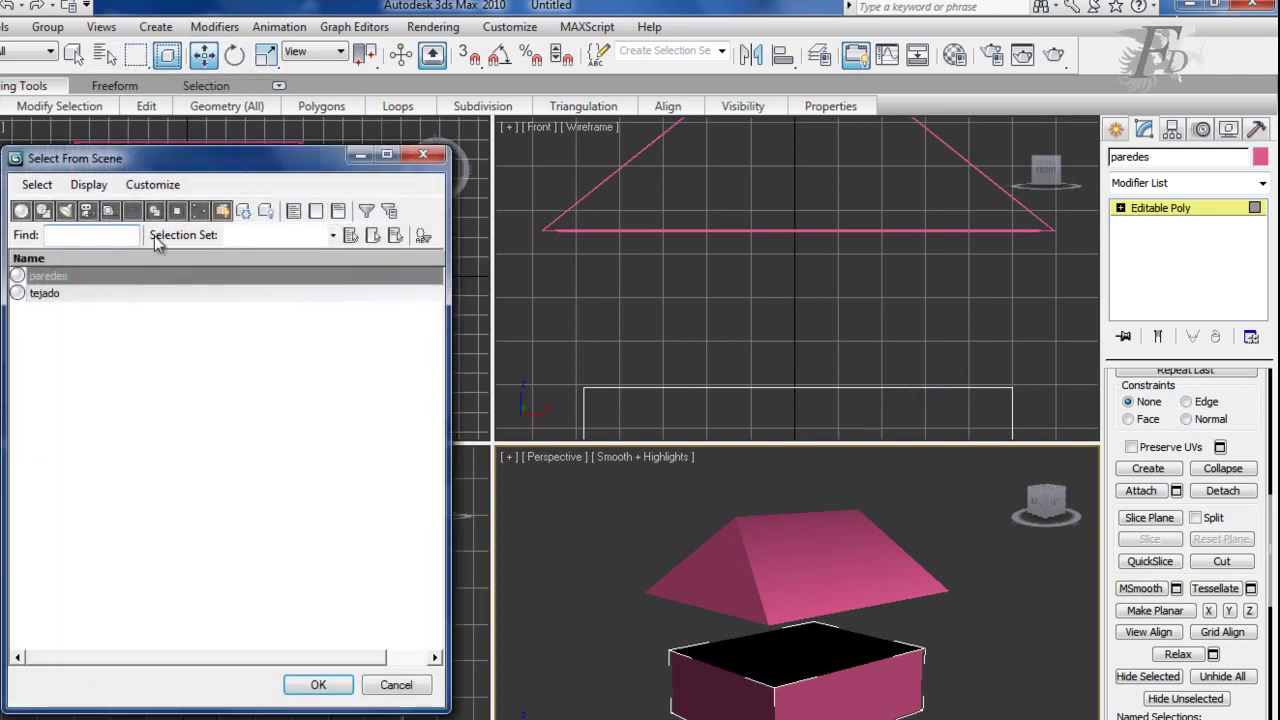
double_click(66, 295)
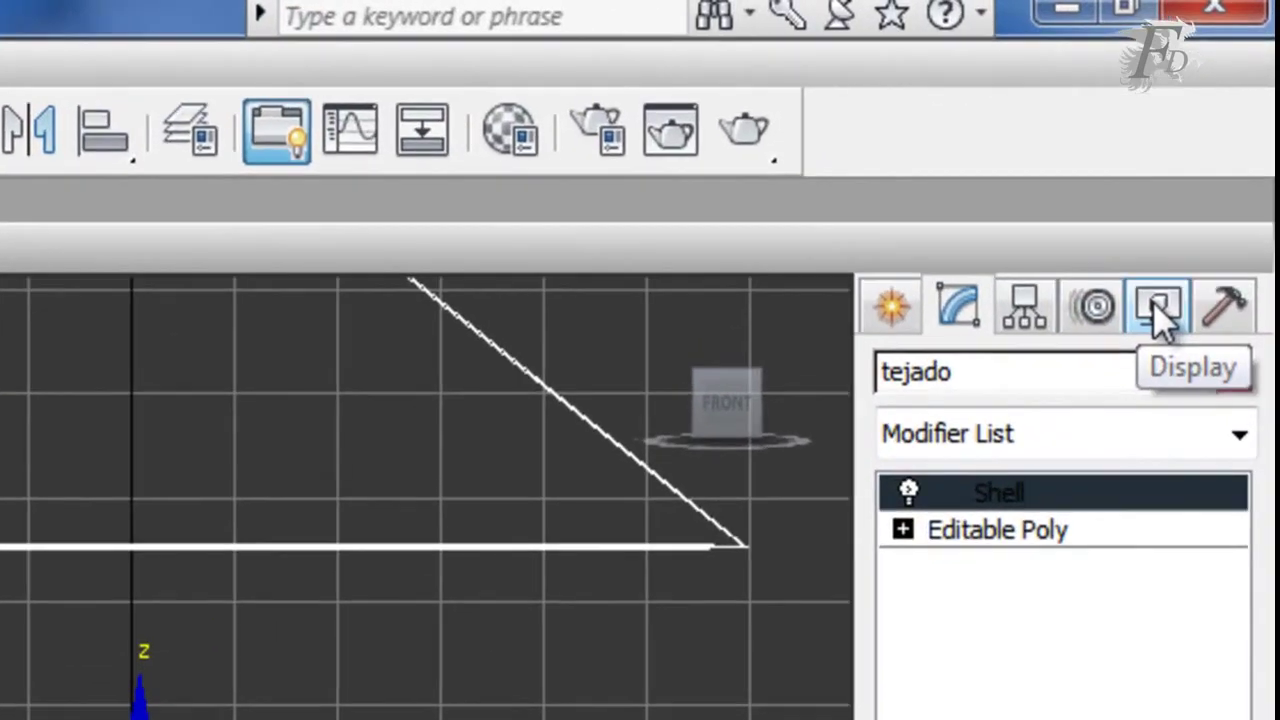
Hide the tejado roof, select the paredes box and zoom all views to it.
click(1192, 218)
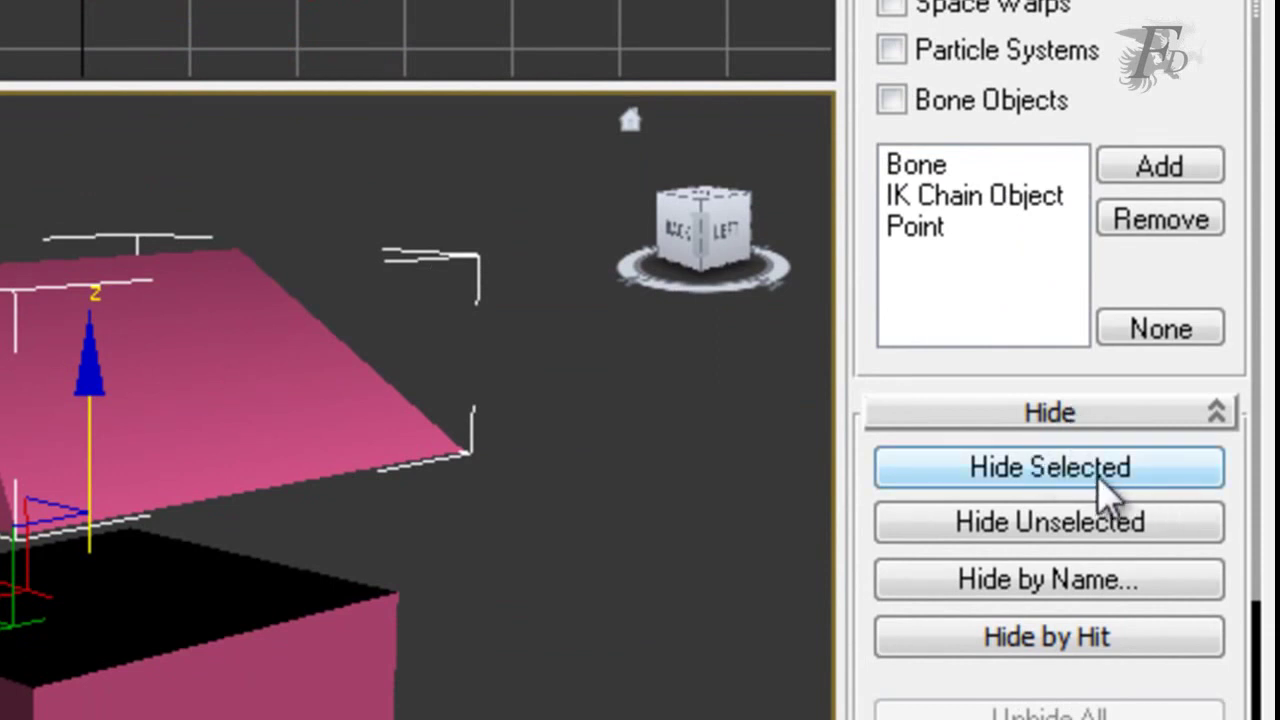
click(1097, 475)
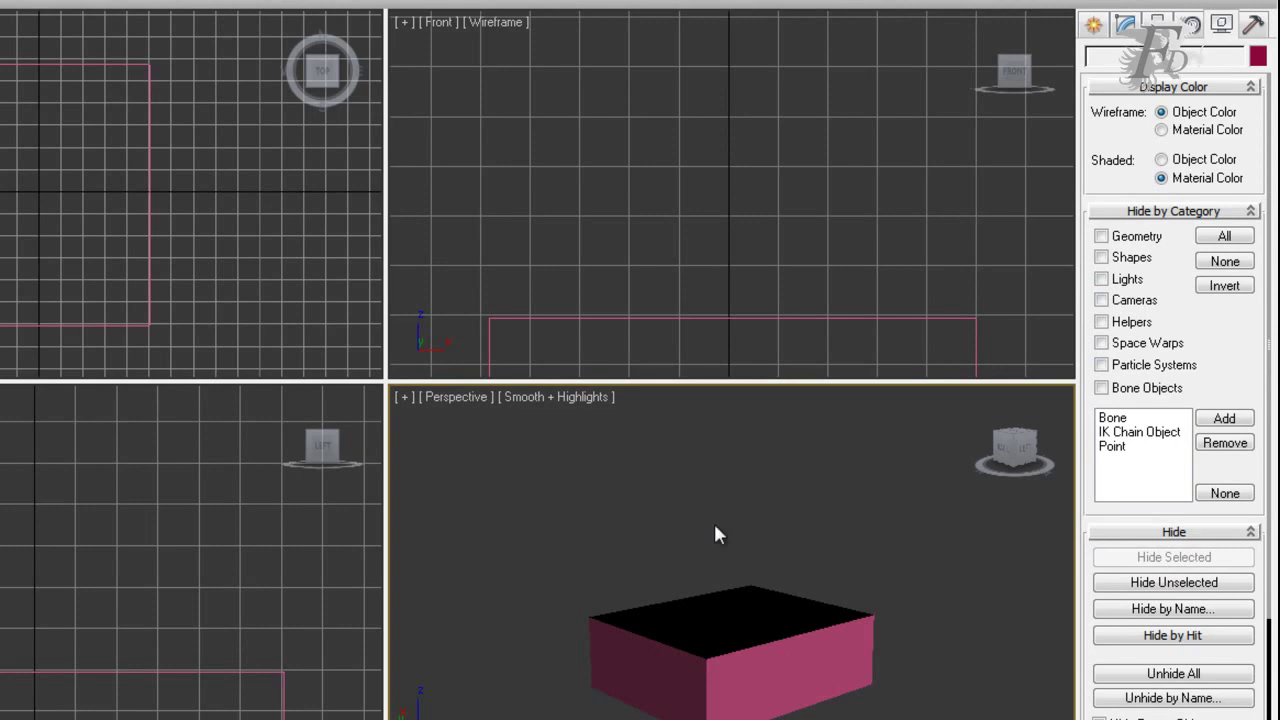
click(759, 680)
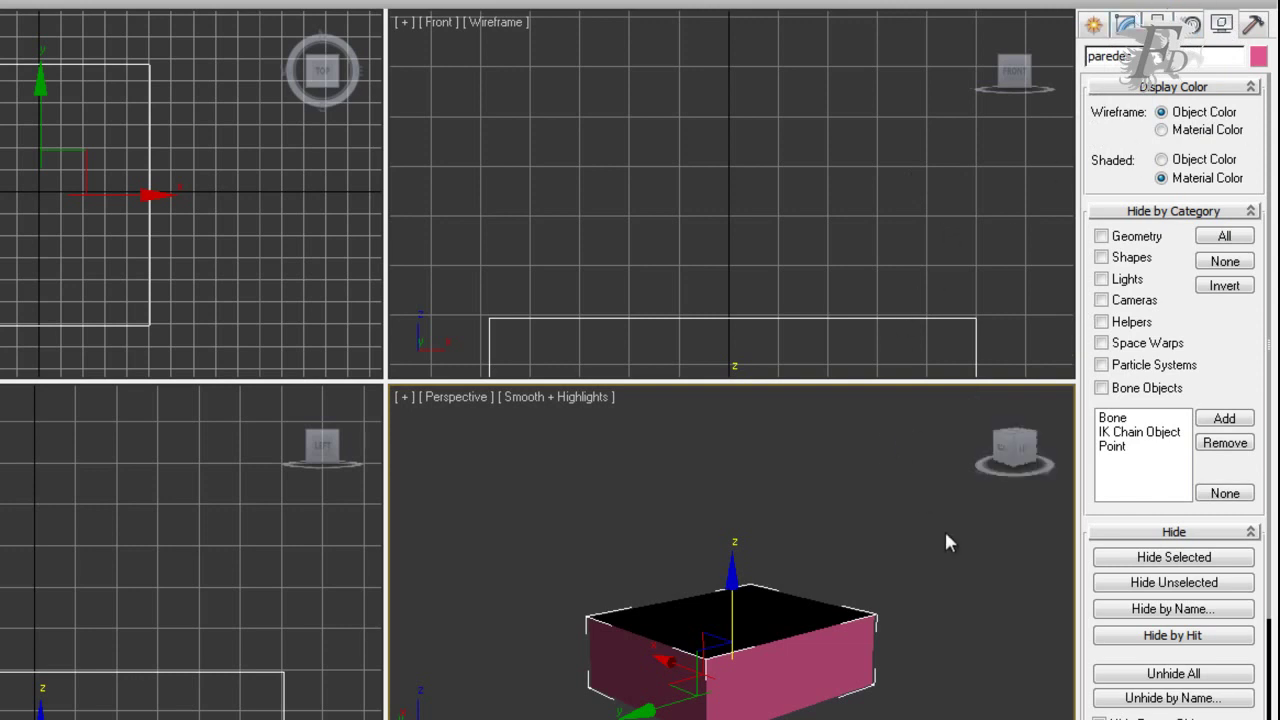
key(z)
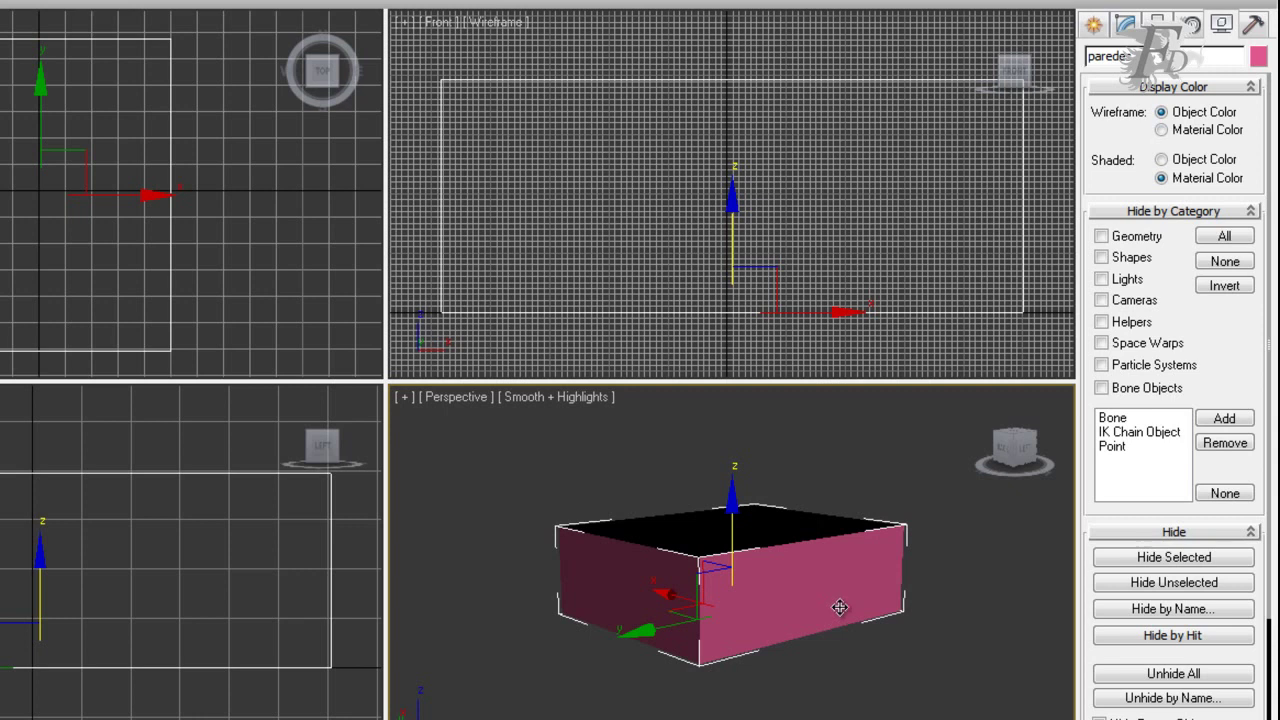
Set the Perspective viewport shading back to Wireframe.
key(e)
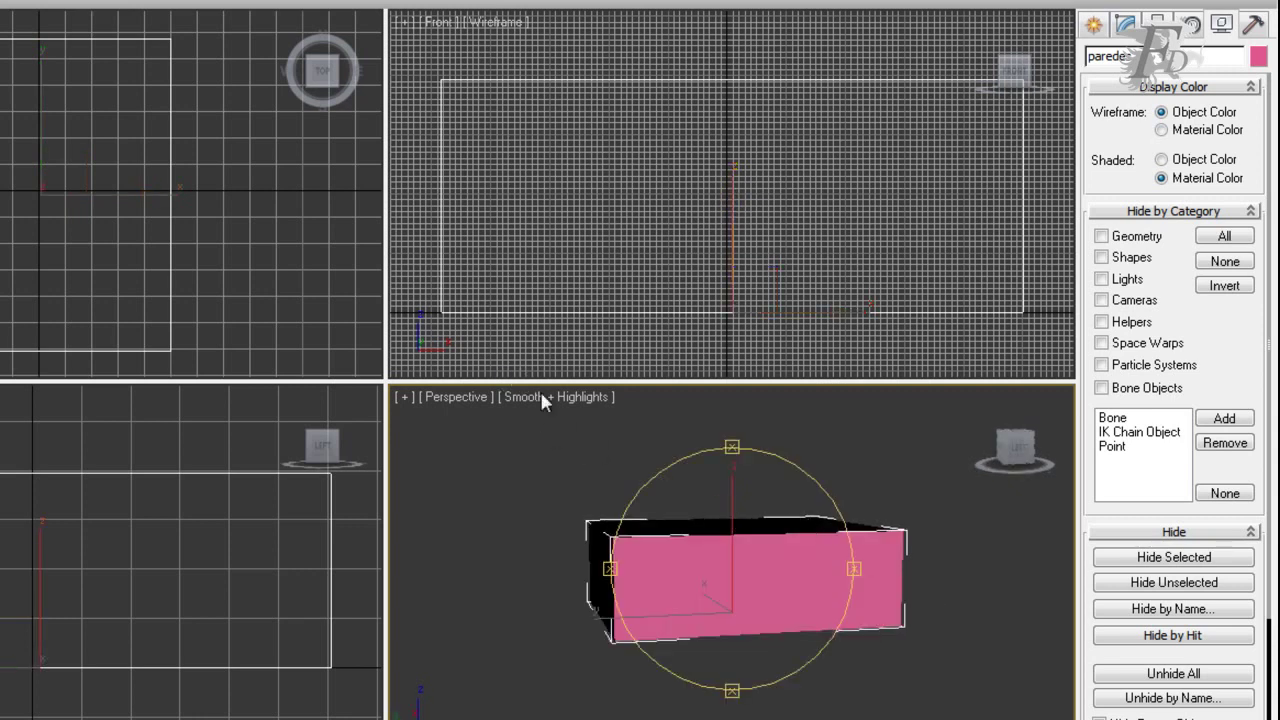
click(557, 398)
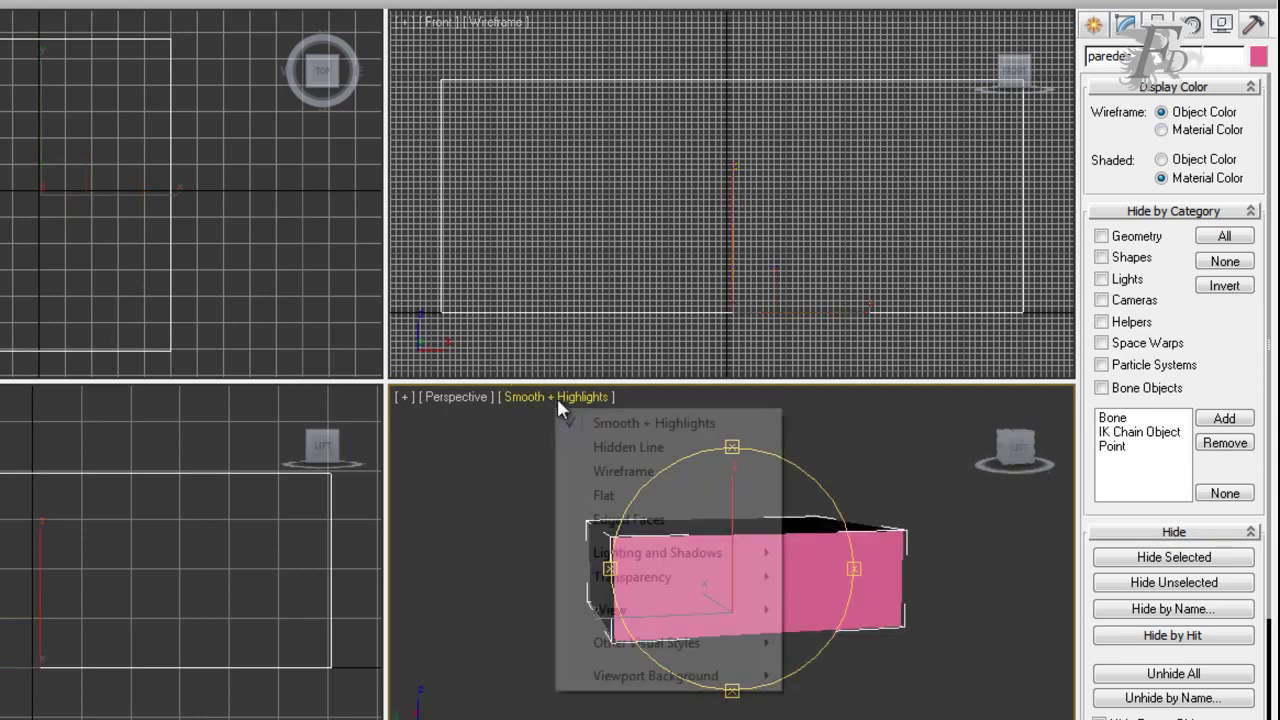
click(645, 472)
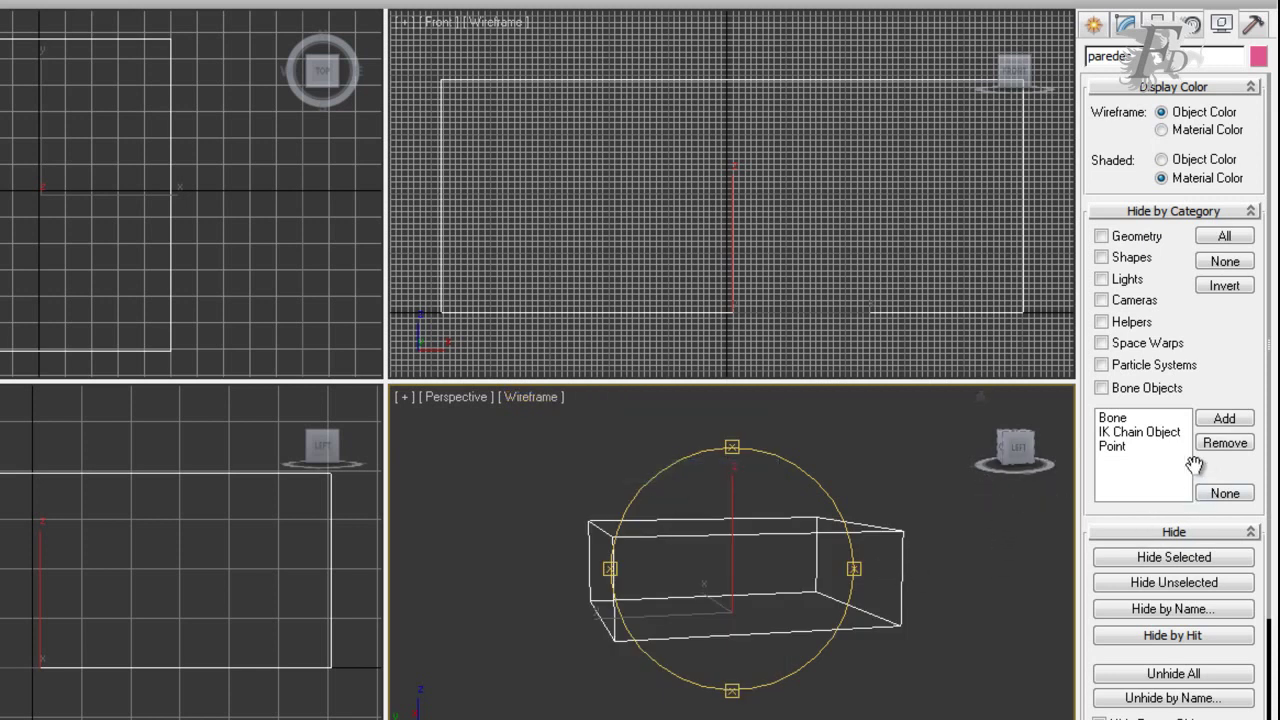
In Edge mode on paredes, select the front wall's top and bottom edges.
click(1125, 24)
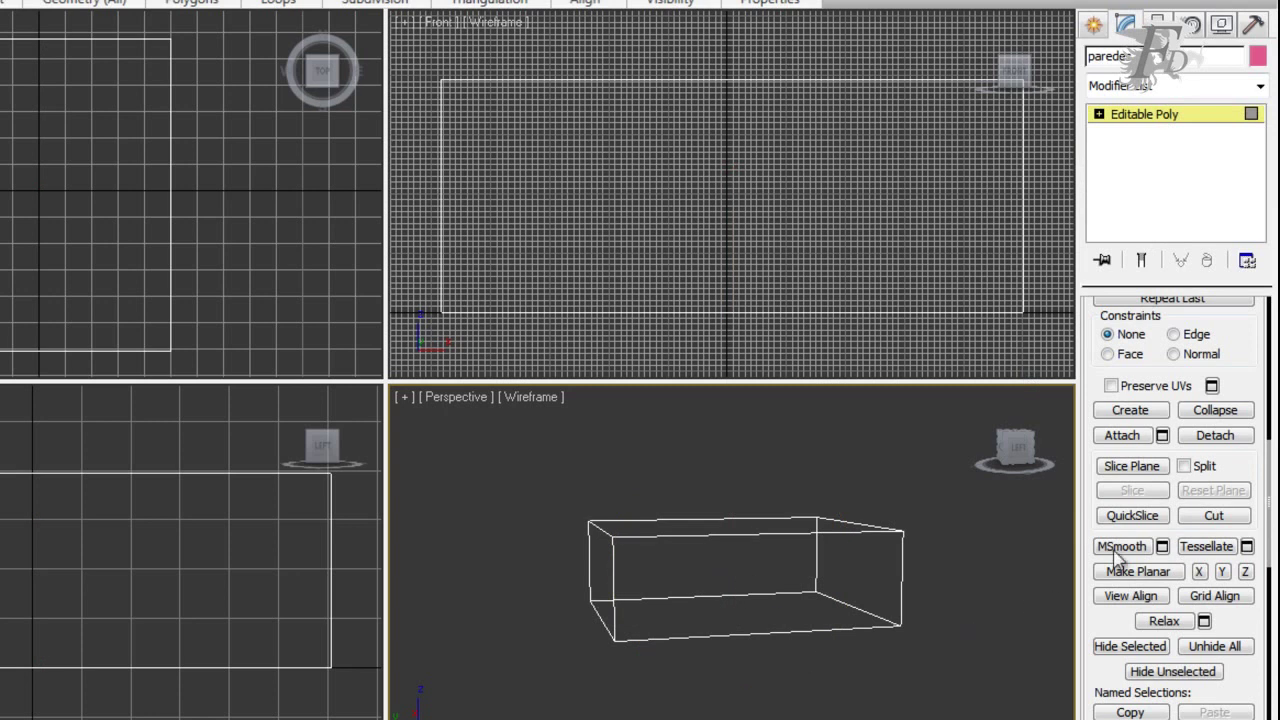
scroll(1249, 357, up, 10)
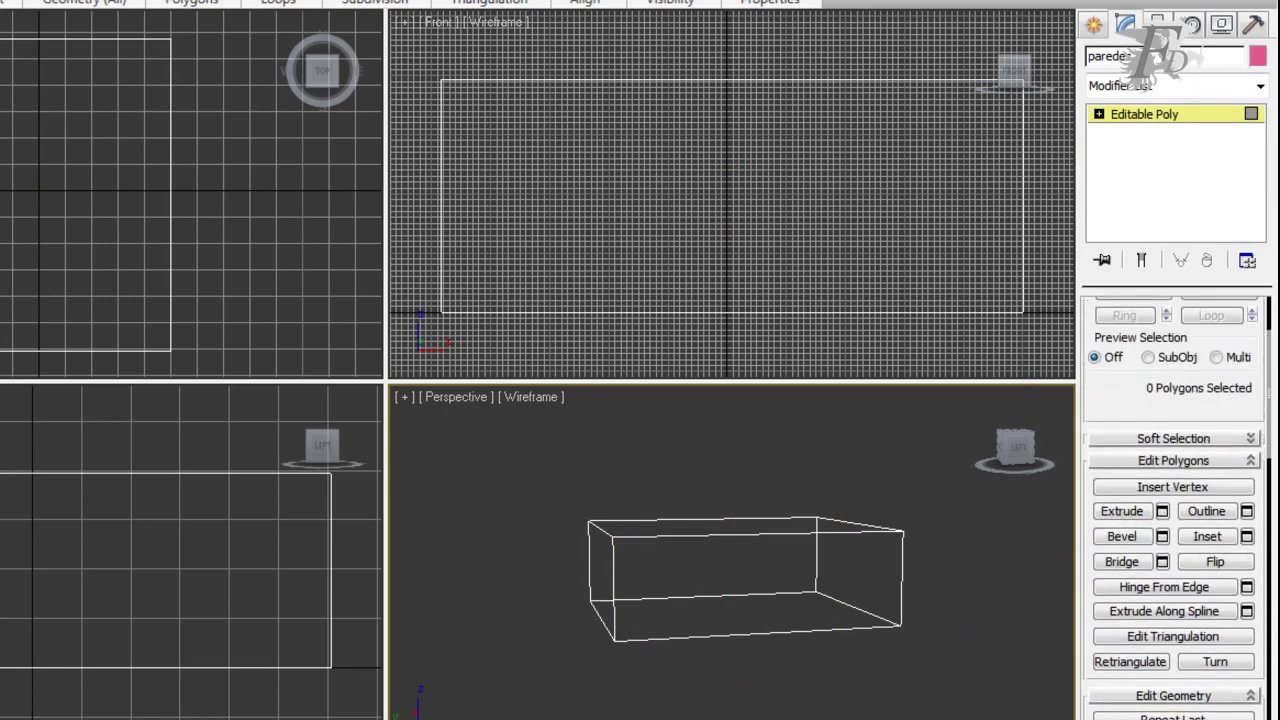
scroll(1130, 420, up, 3)
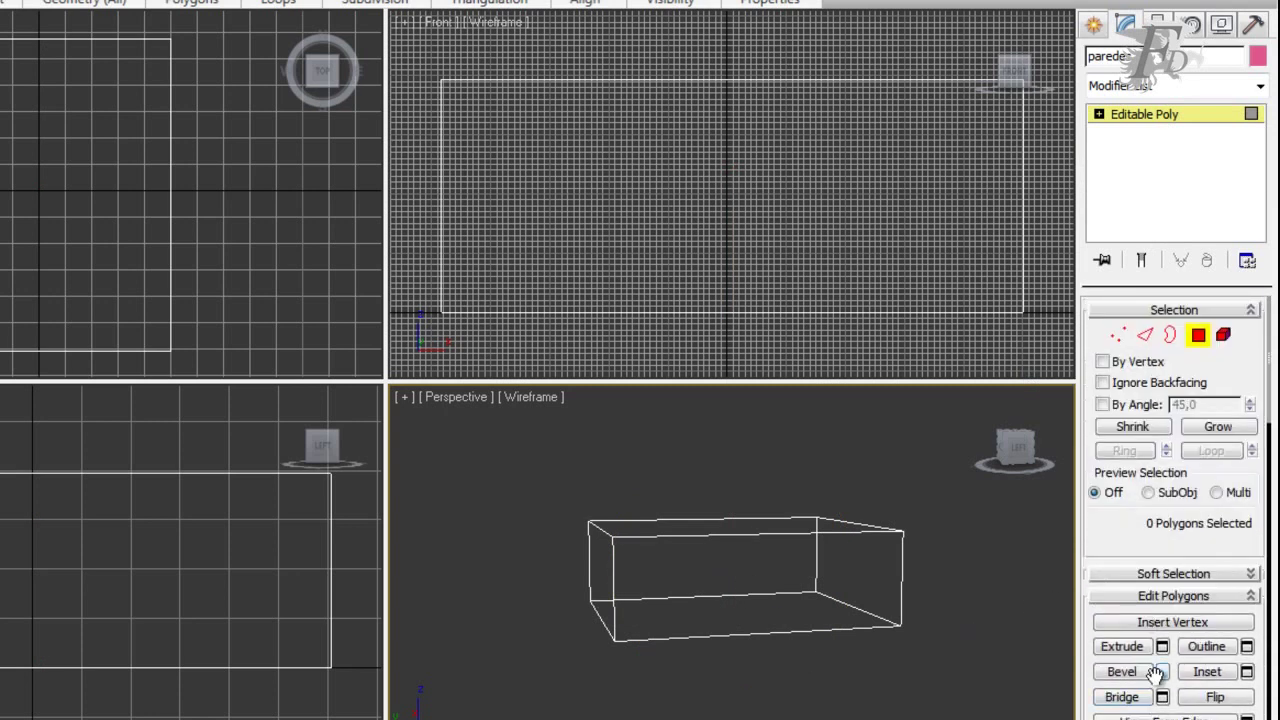
click(1145, 336)
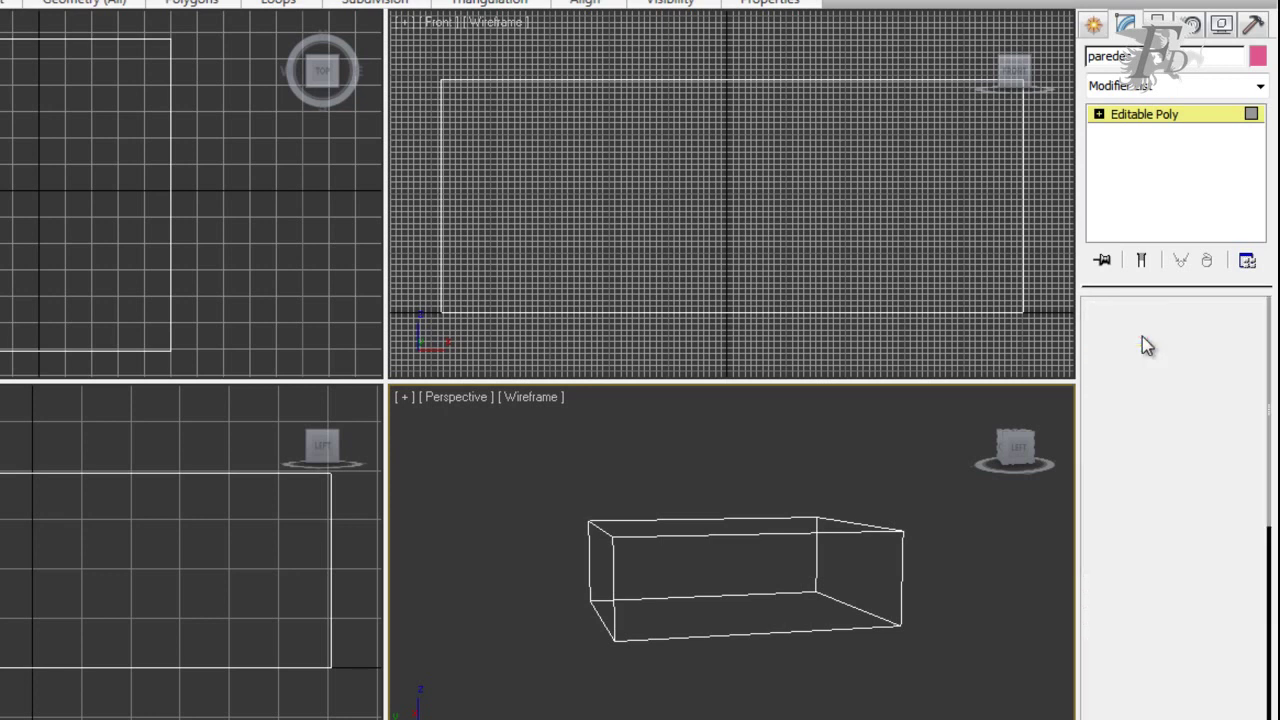
click(719, 537)
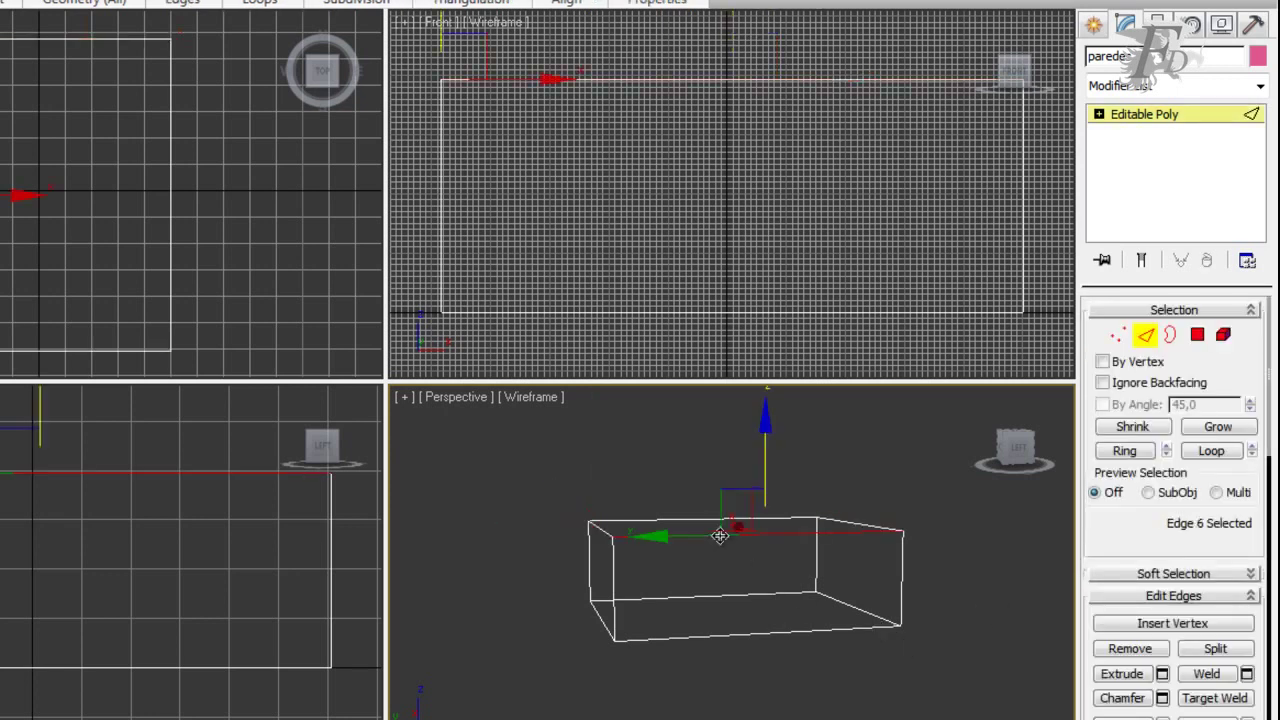
ctrl+click(758, 633)
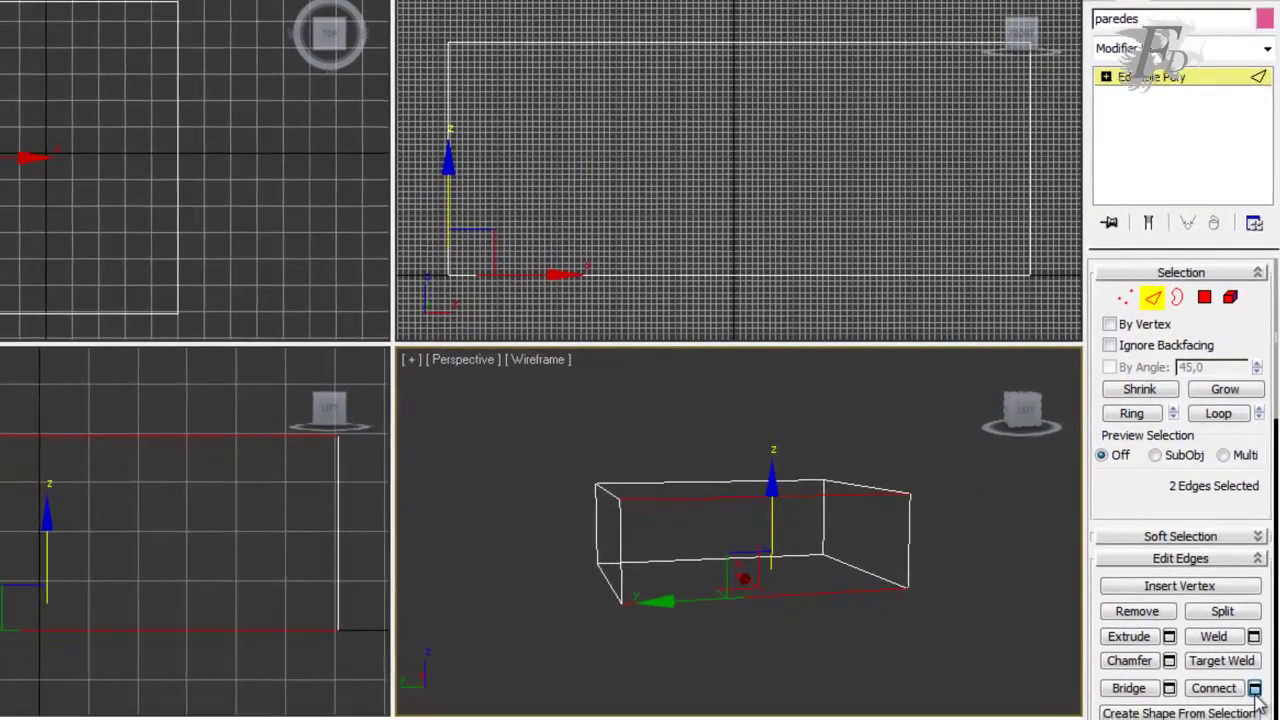
Connect the two edges with 2 segments, Pinch -24 and Slide -124, marking the door sides.
click(1254, 684)
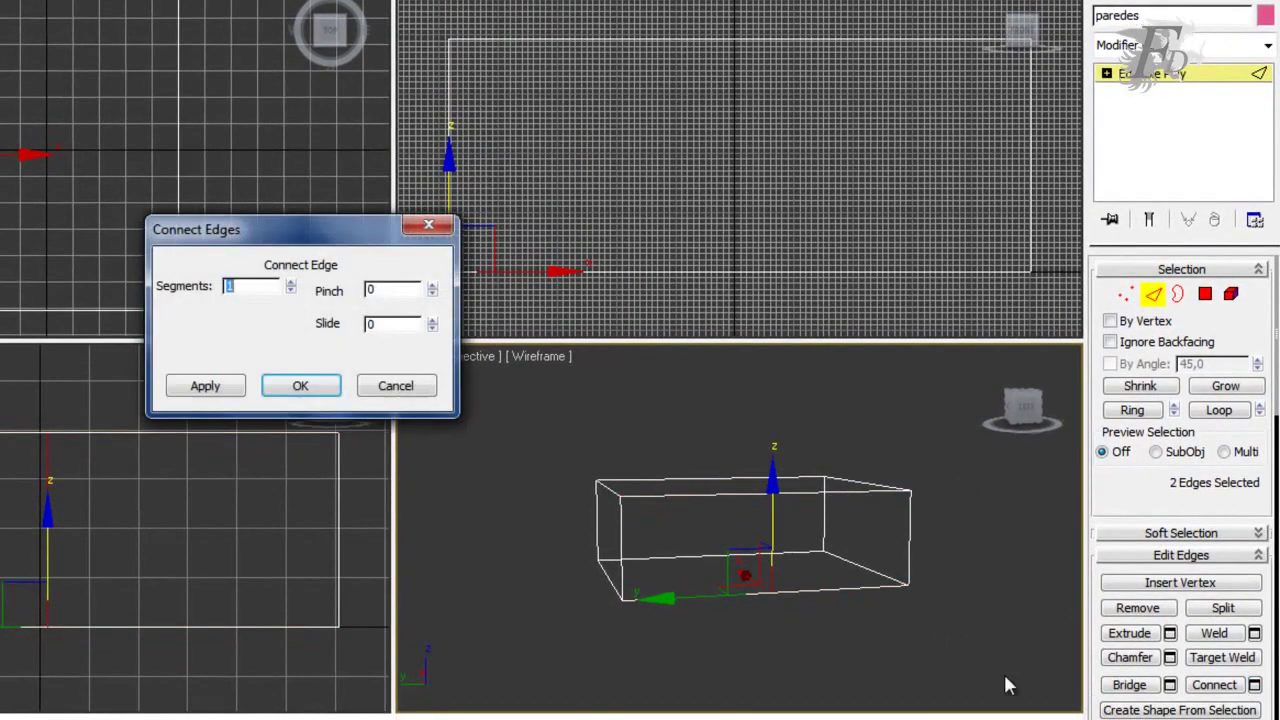
drag(322, 240, 336, 225)
text(2)
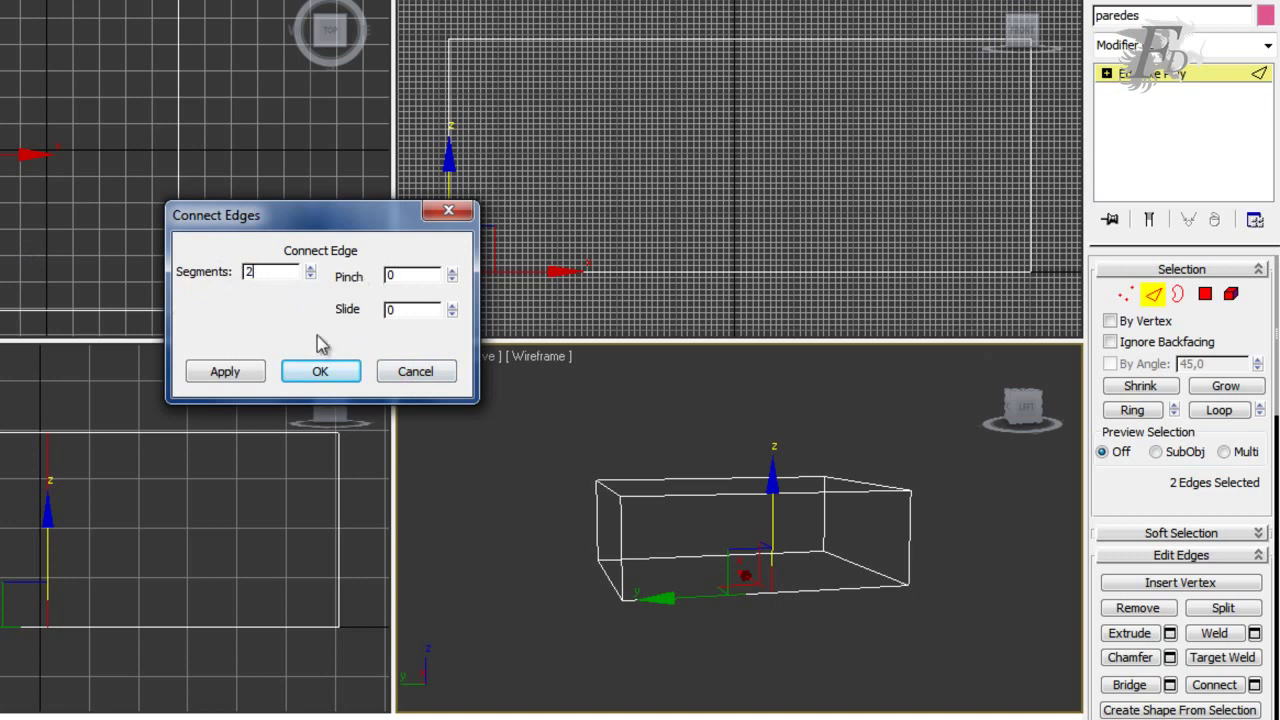
click(413, 276)
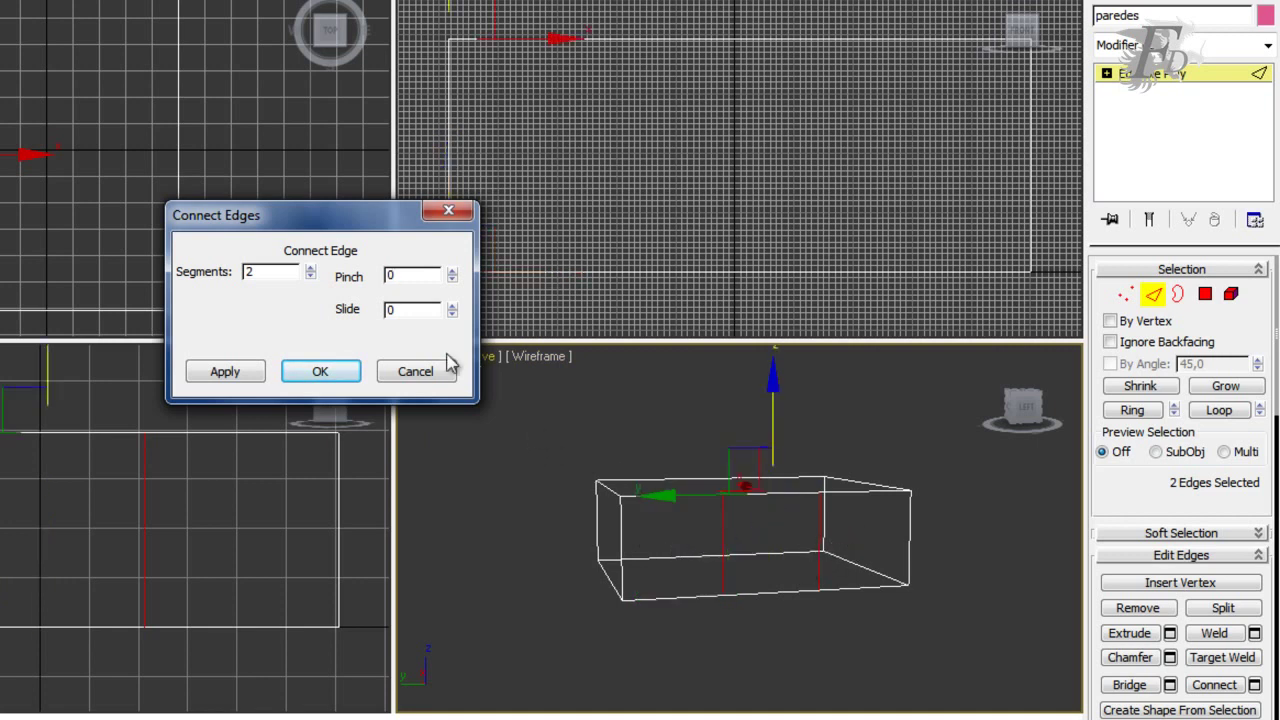
click(454, 281)
mouse_move(454, 273)
mouse_down()
mouse_move(456, 312)
mouse_move(449, 262)
mouse_move(451, 441)
mouse_up()
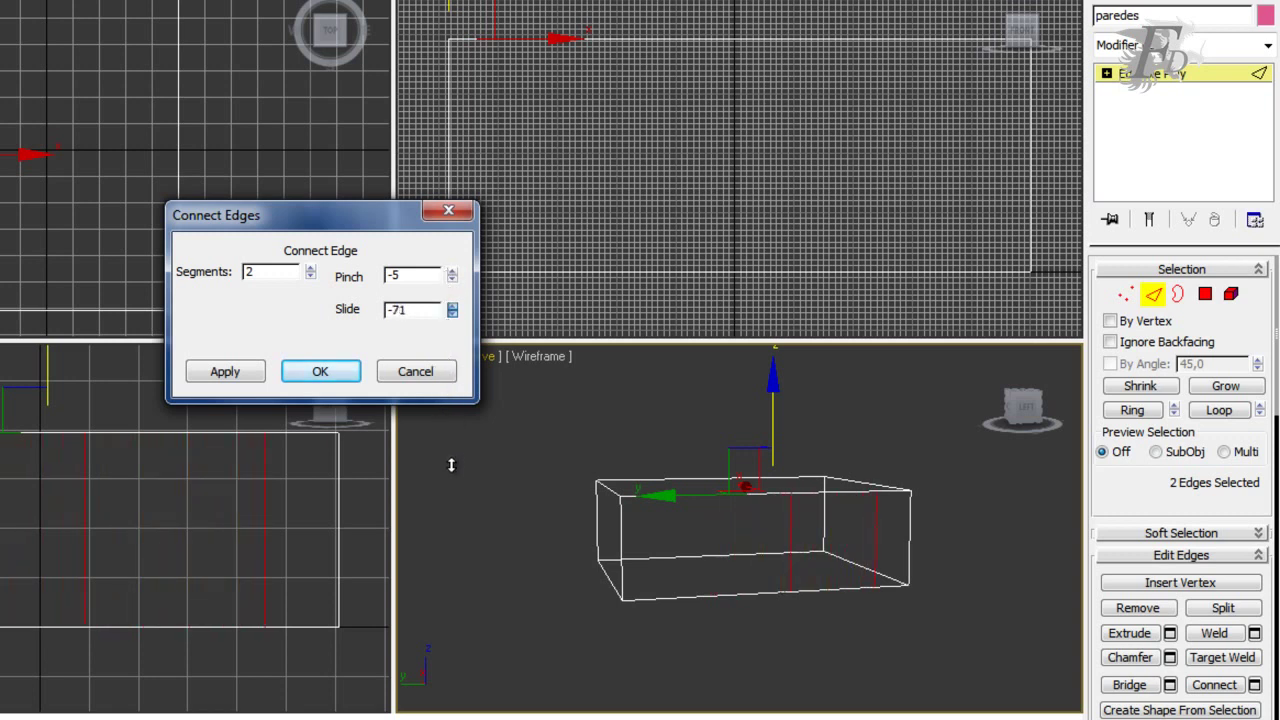
drag(453, 473, 453, 470)
drag(453, 278, 468, 334)
drag(481, 320, 458, 414)
drag(455, 274, 452, 270)
click(329, 375)
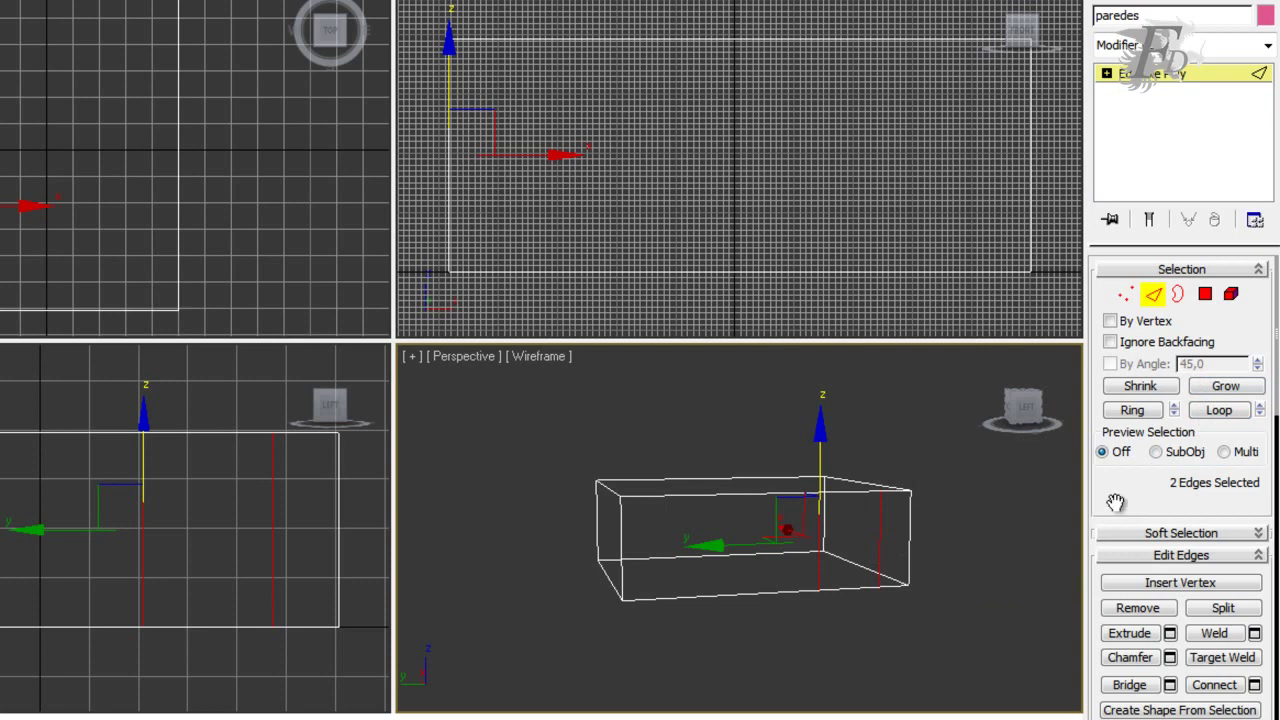
drag(1116, 502, 1123, 313)
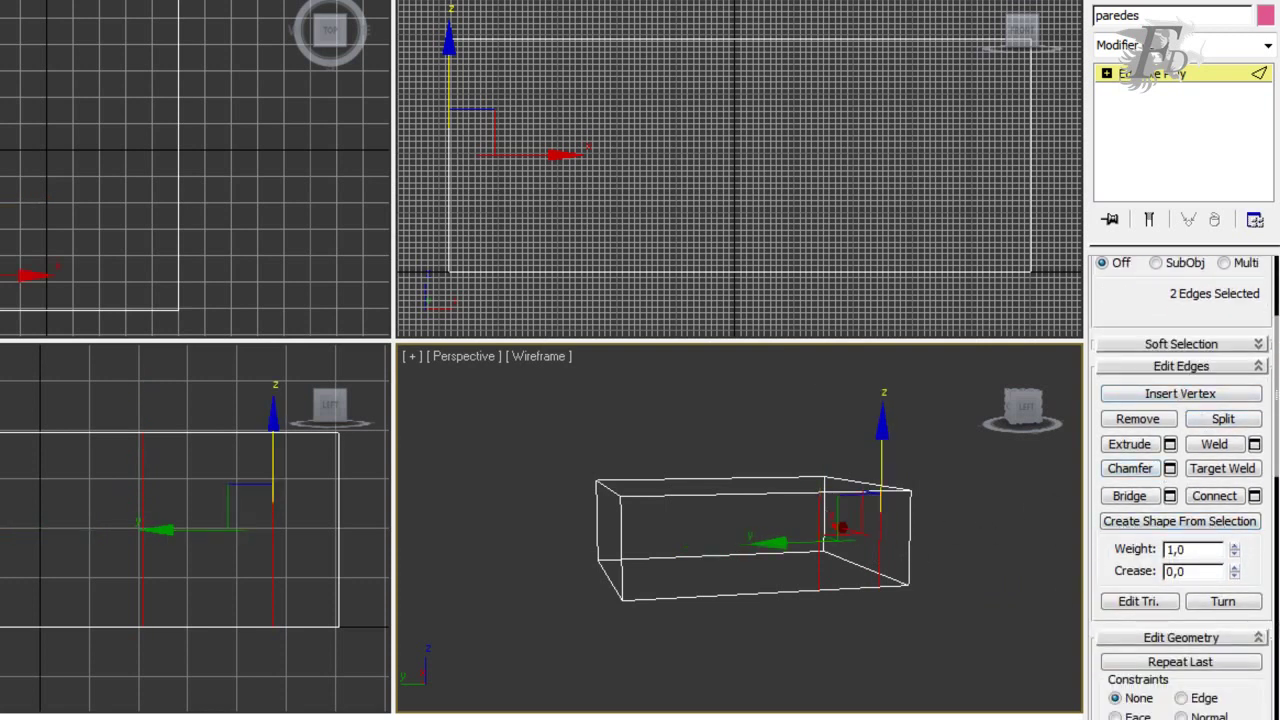
Connect the two verticals with one horizontal edge at Slide 53 for the door top.
click(1255, 497)
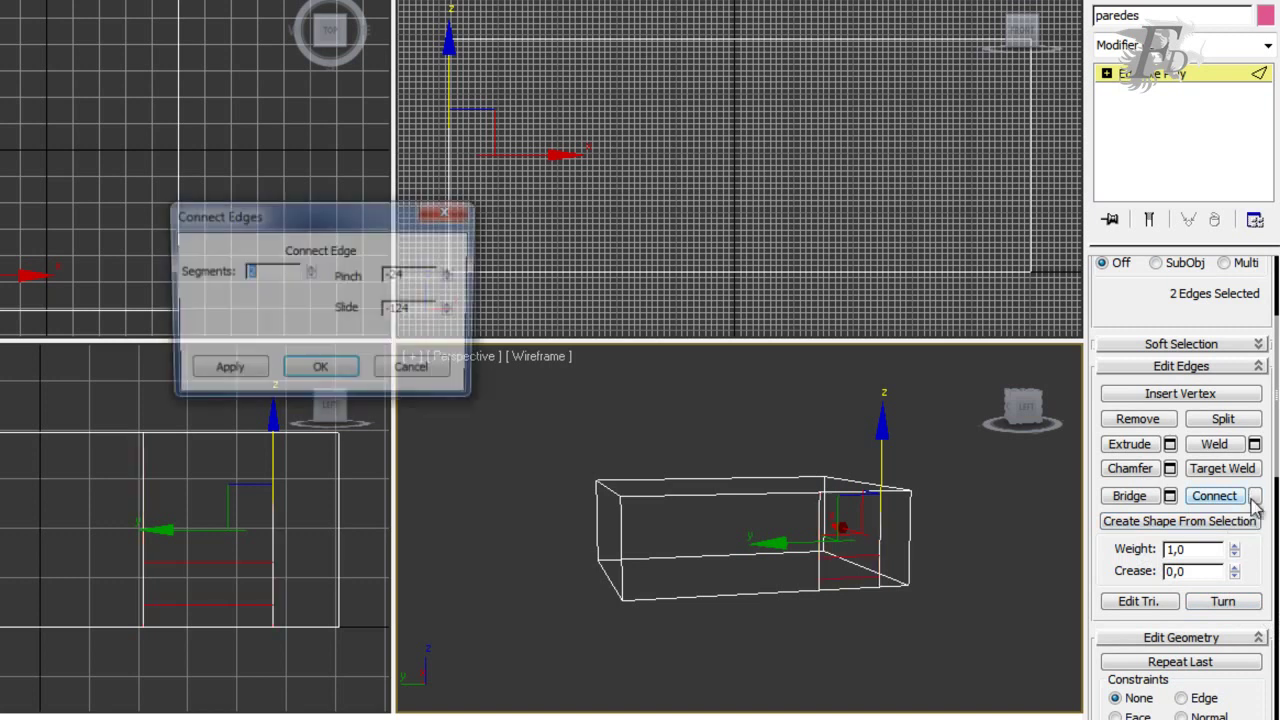
click(310, 278)
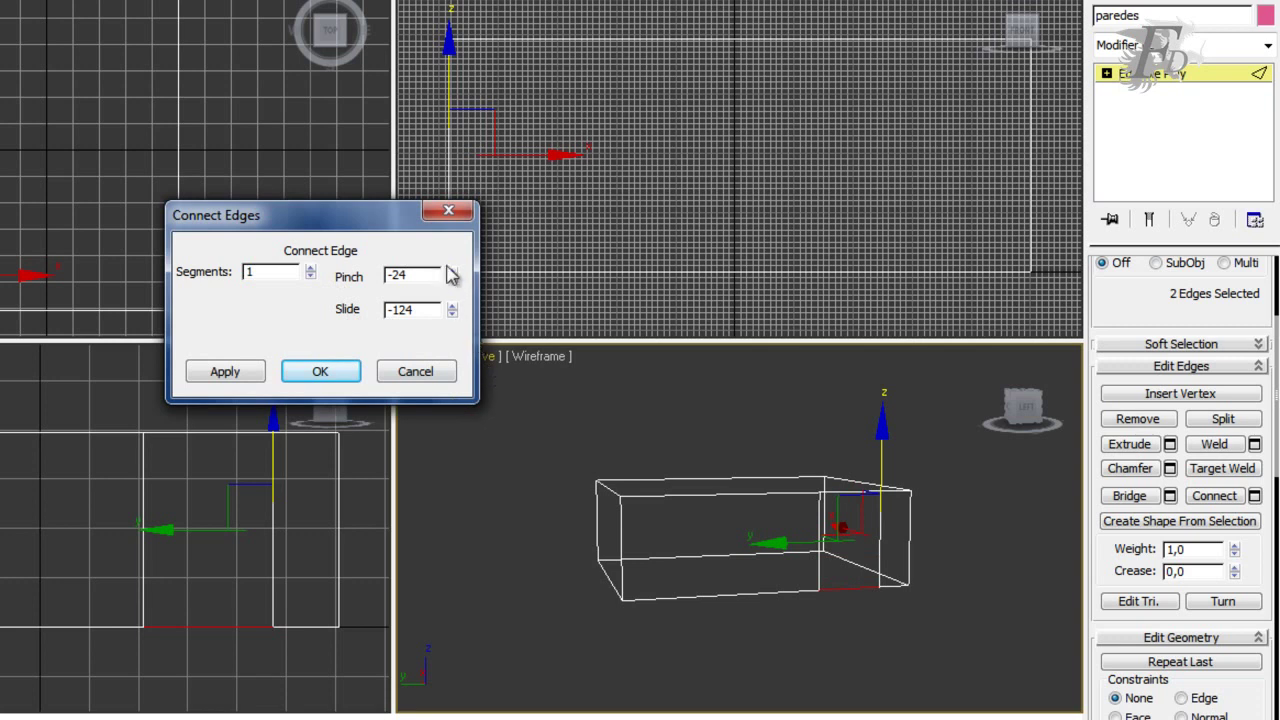
drag(453, 312, 461, 399)
drag(465, 452, 455, 124)
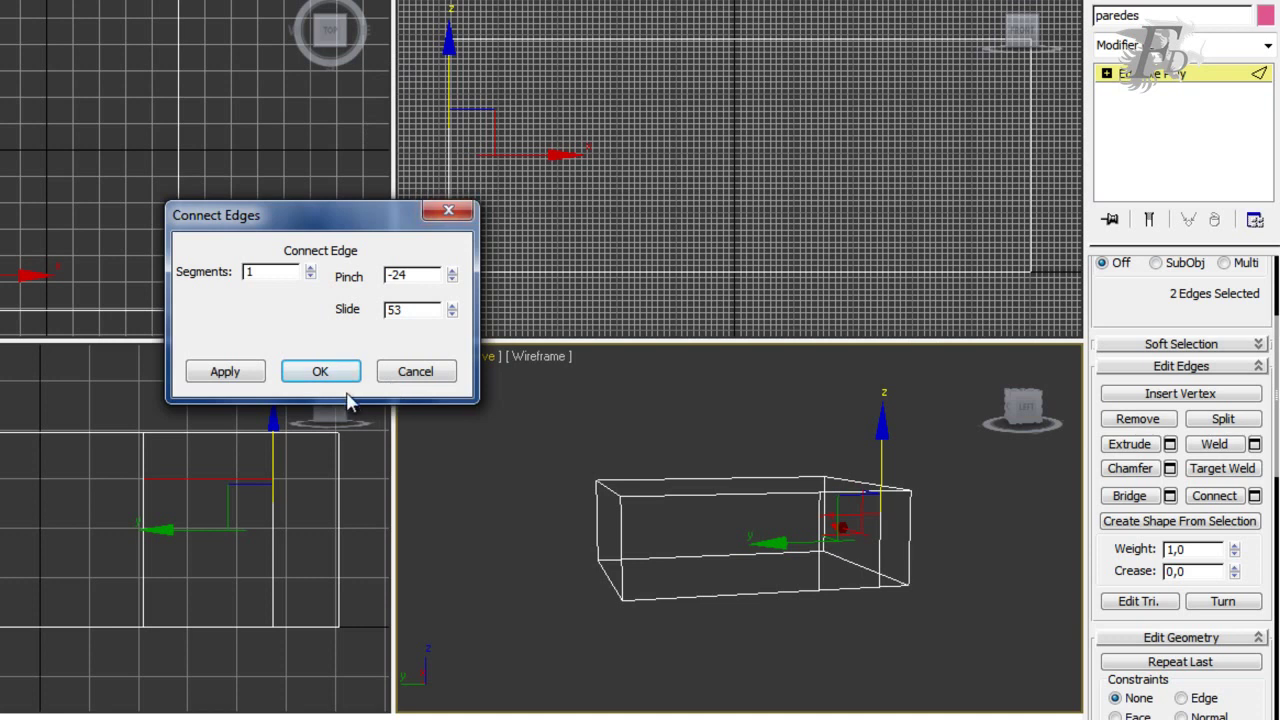
click(320, 372)
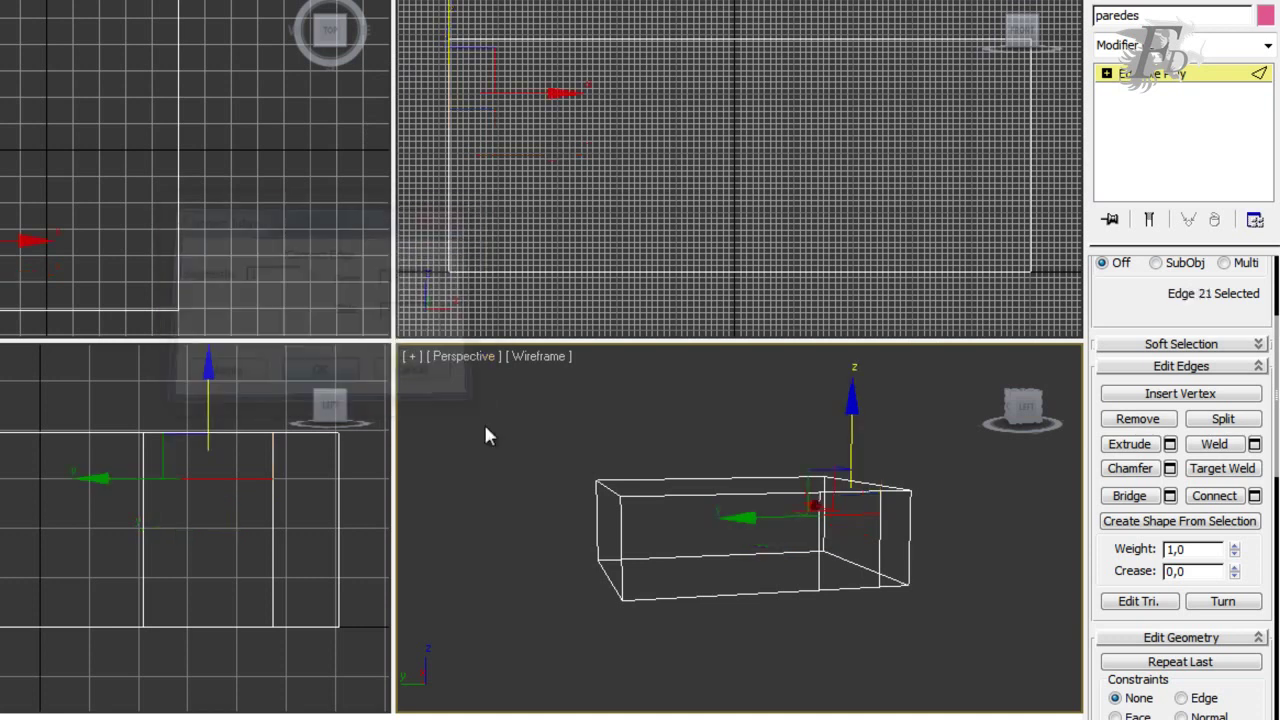
scroll(1180, 450, up, 3)
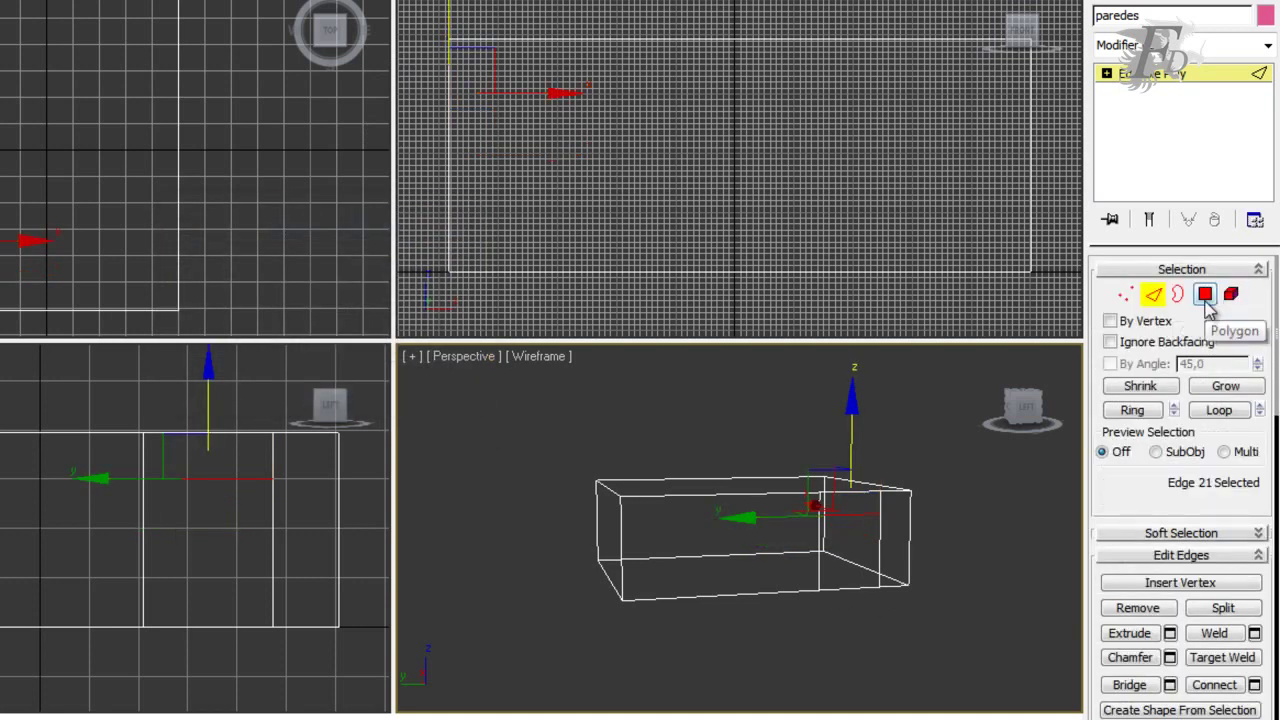
Select the door polygon in Polygon mode, then view the house Smooth + Highlights from above.
click(1206, 294)
click(855, 543)
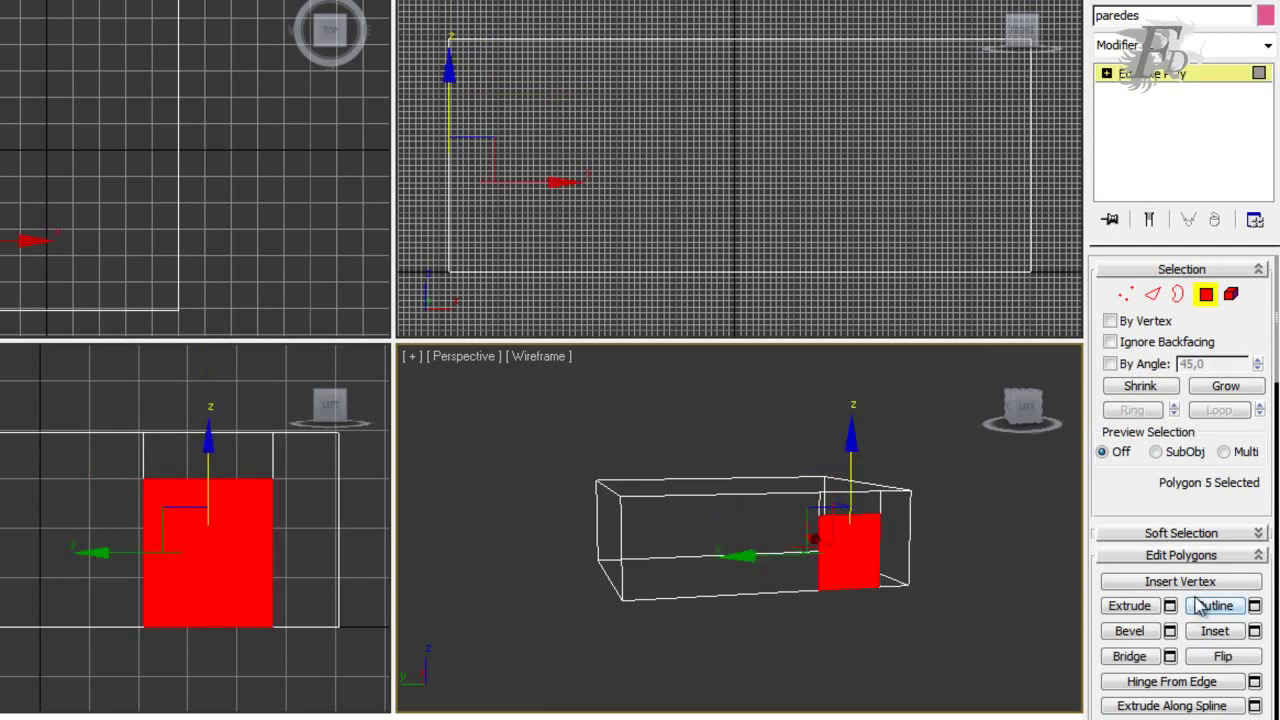
click(940, 610)
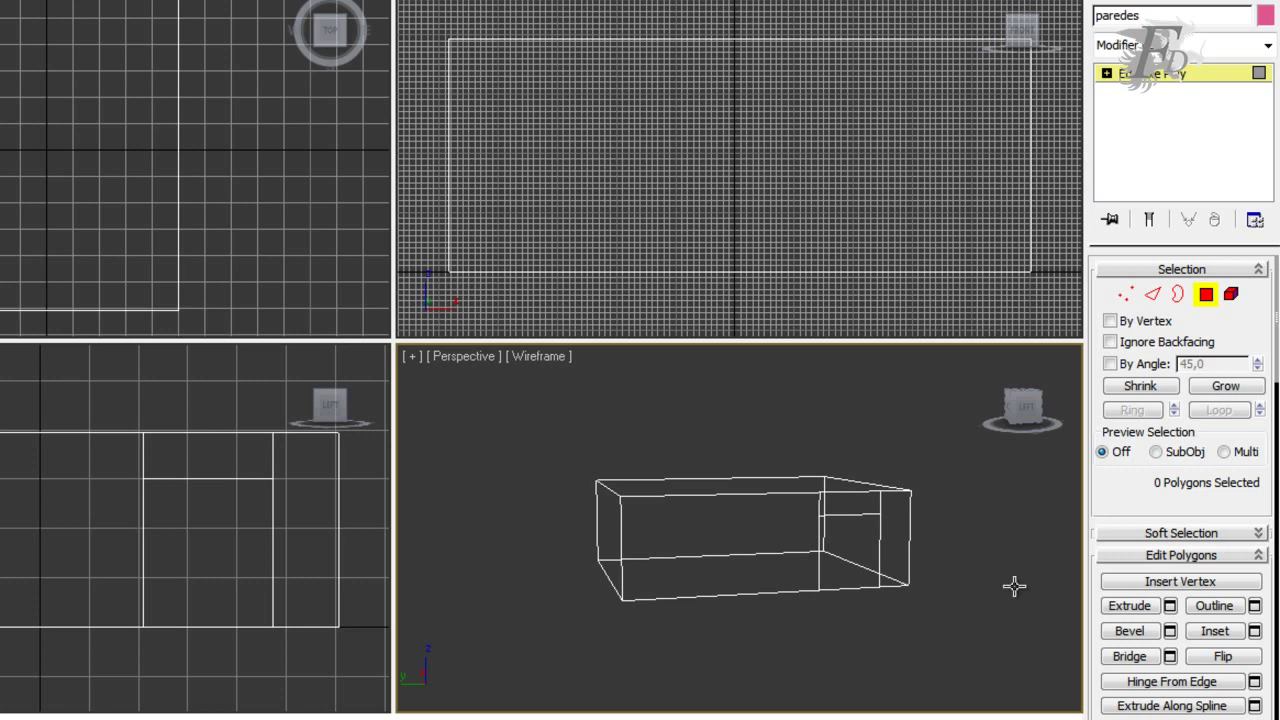
click(540, 356)
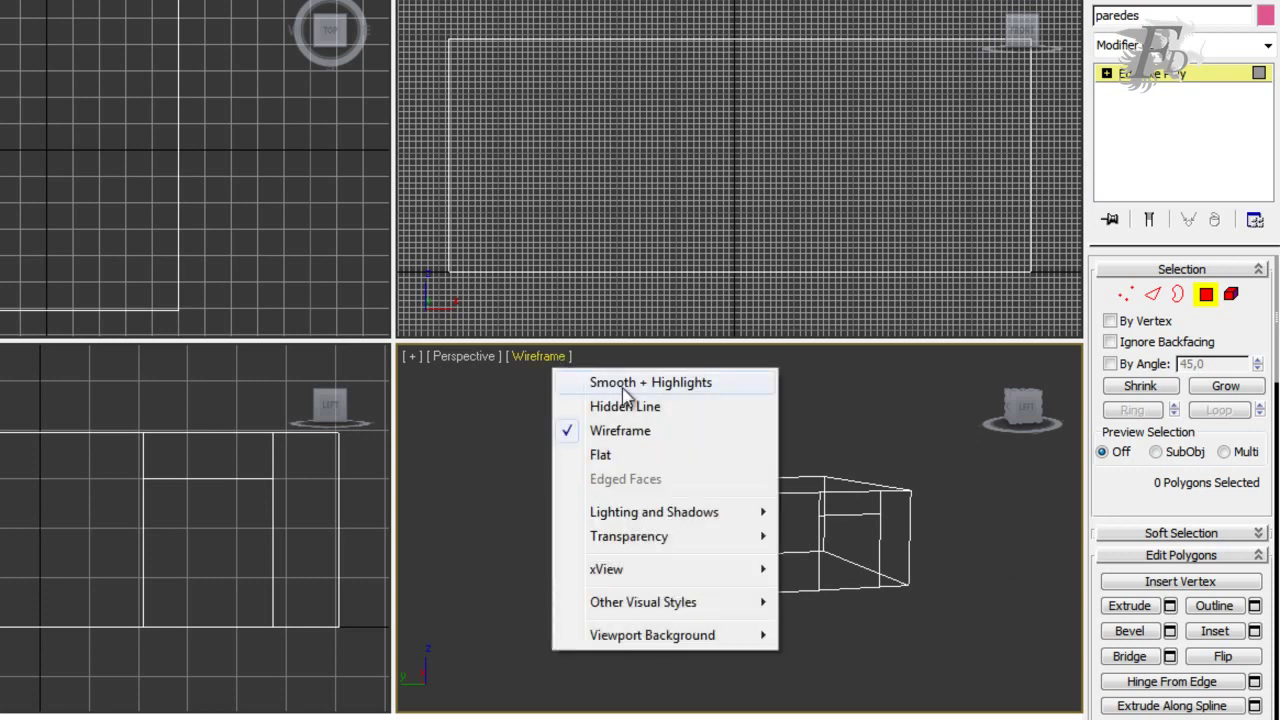
click(623, 380)
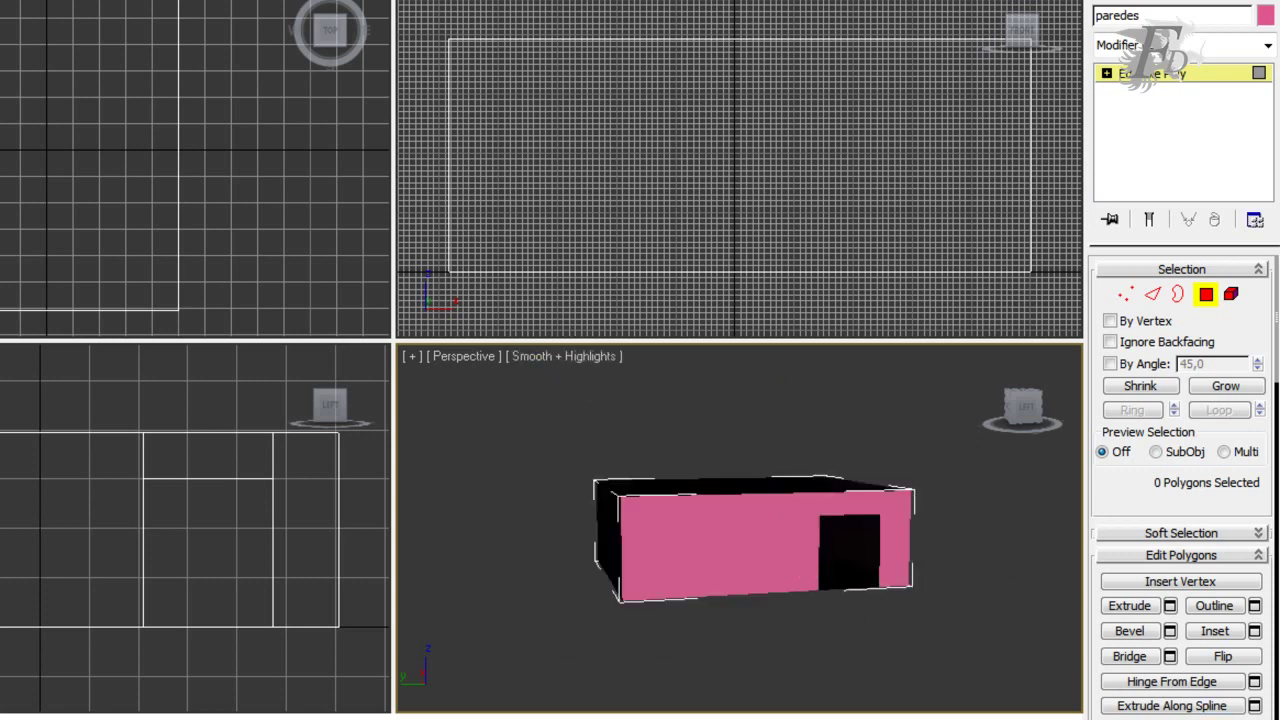
mouse_move(862, 583)
alt+middle_down()
mouse_move(977, 615)
mouse_move(1057, 557)
mouse_move(909, 591)
mouse_move(763, 586)
mouse_move(717, 534)
mouse_move(809, 529)
mouse_move(646, 491)
alt+middle_up()
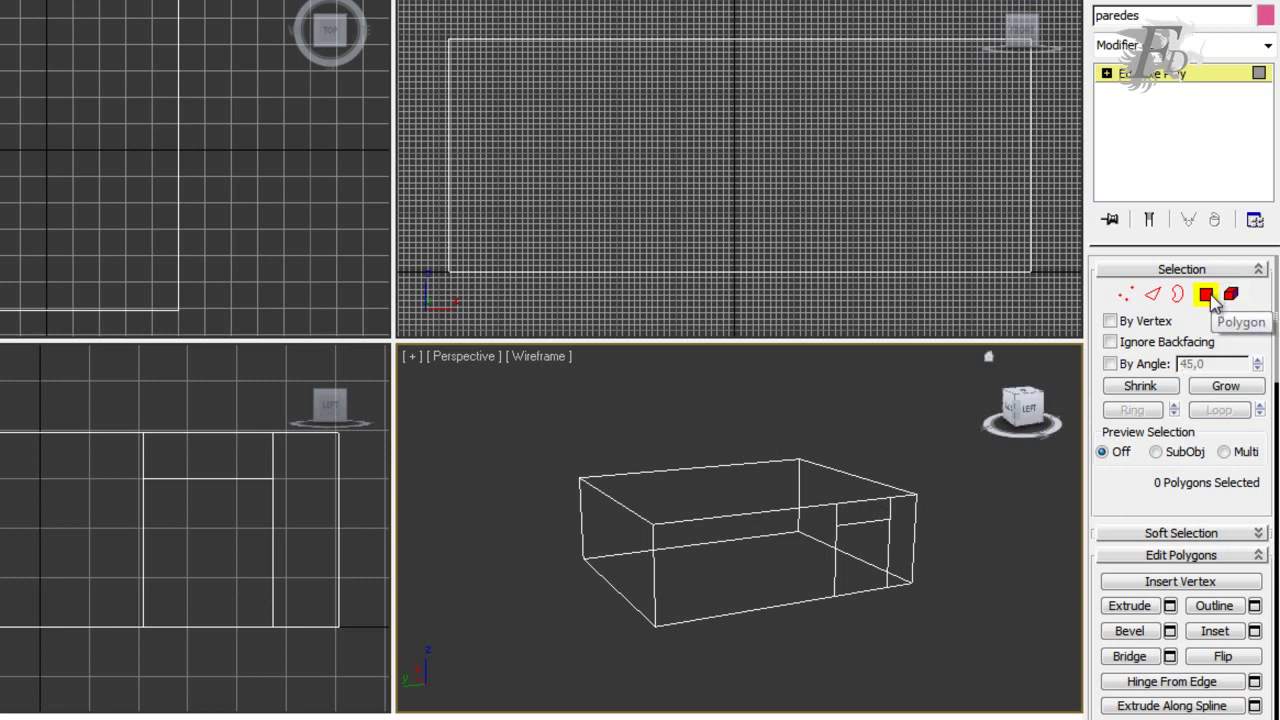
mouse_move(110, 85)
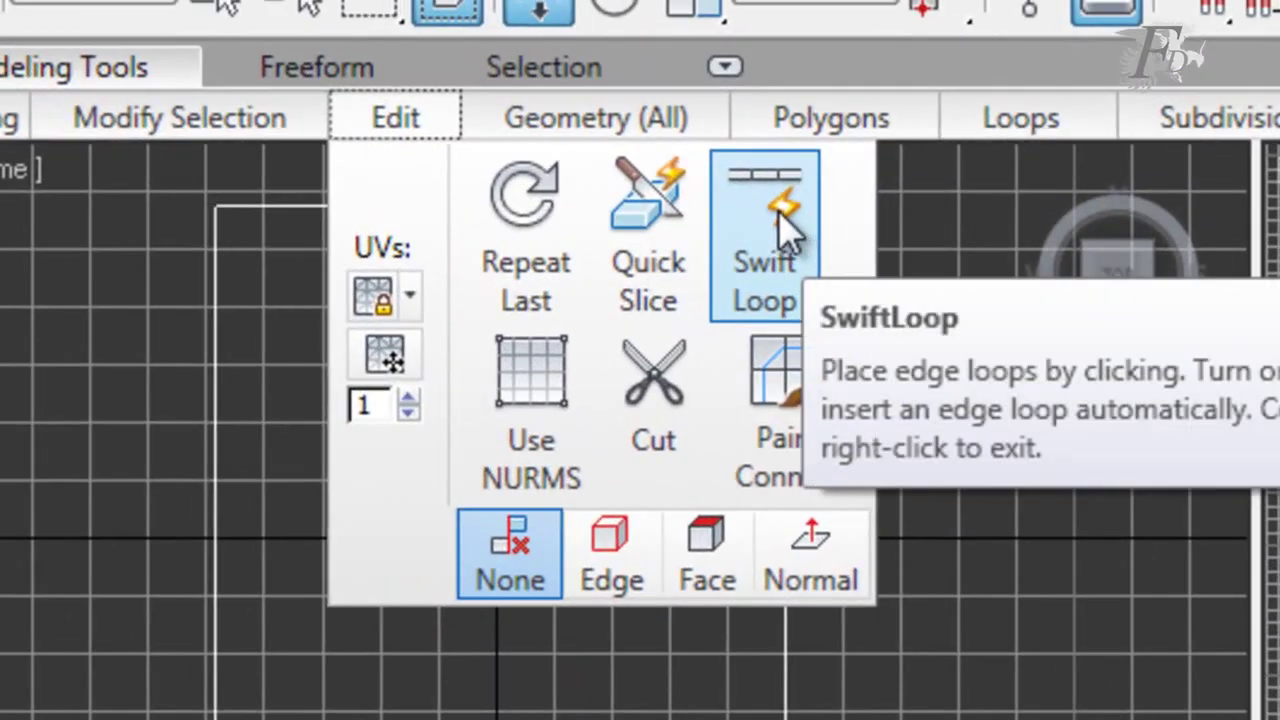
Add one horizontal and two vertical Swift Loop edge loops around the walls.
click(778, 212)
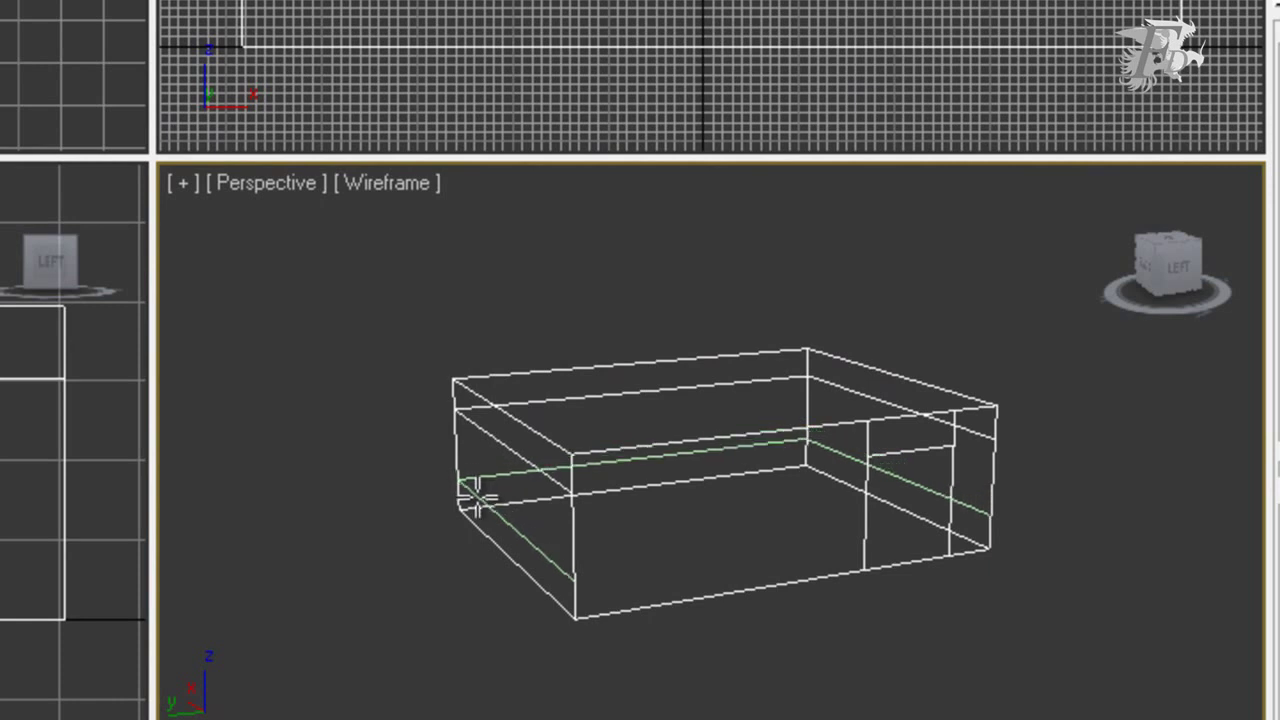
click(475, 492)
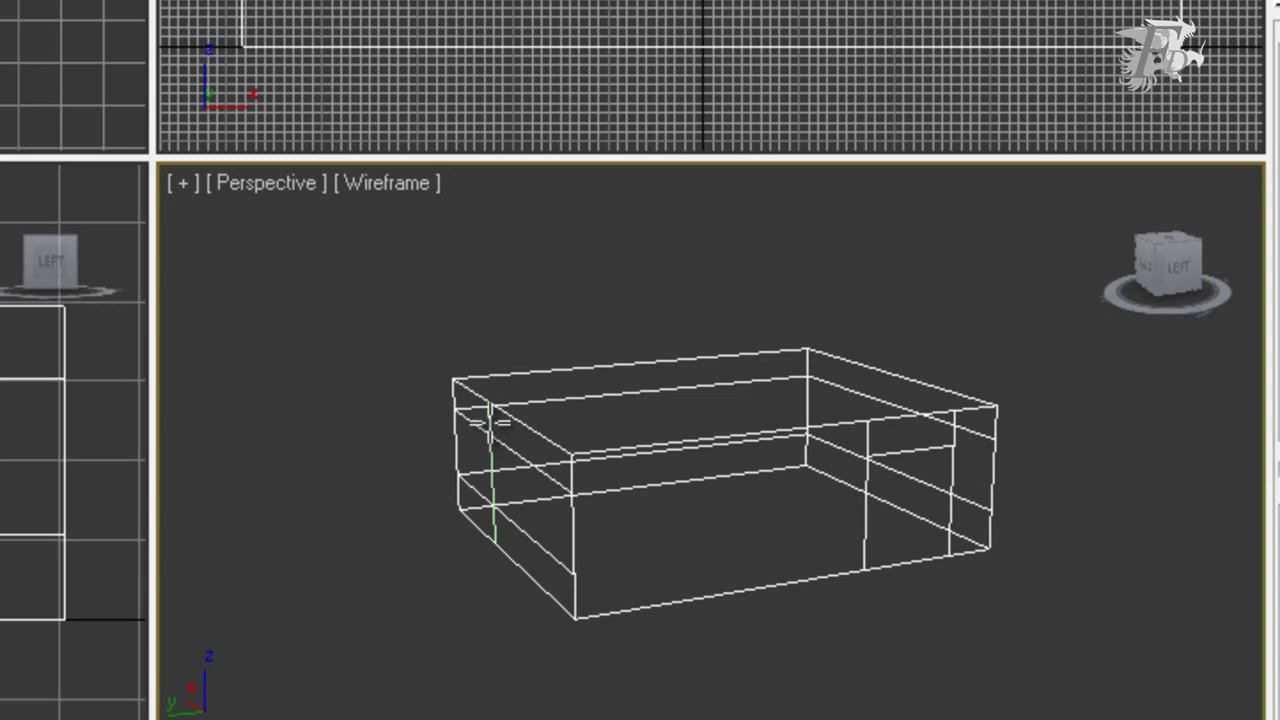
alt+middle_drag(491, 430, 580, 528)
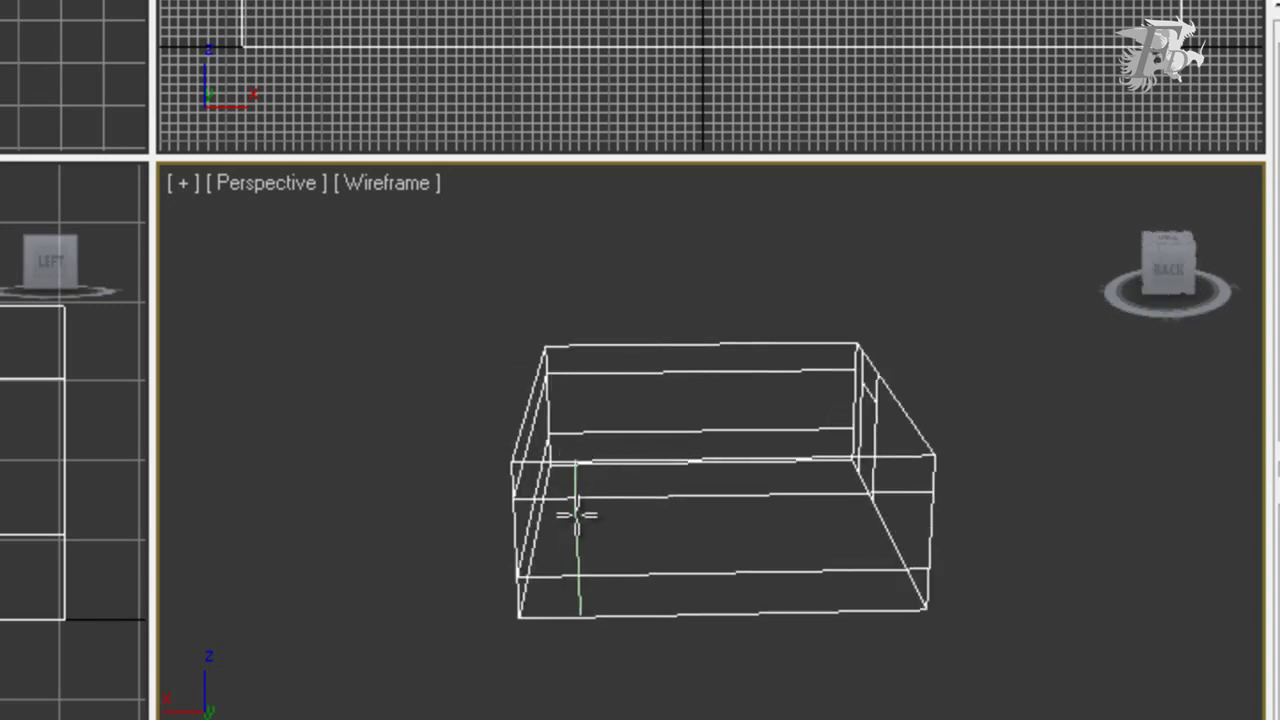
click(571, 517)
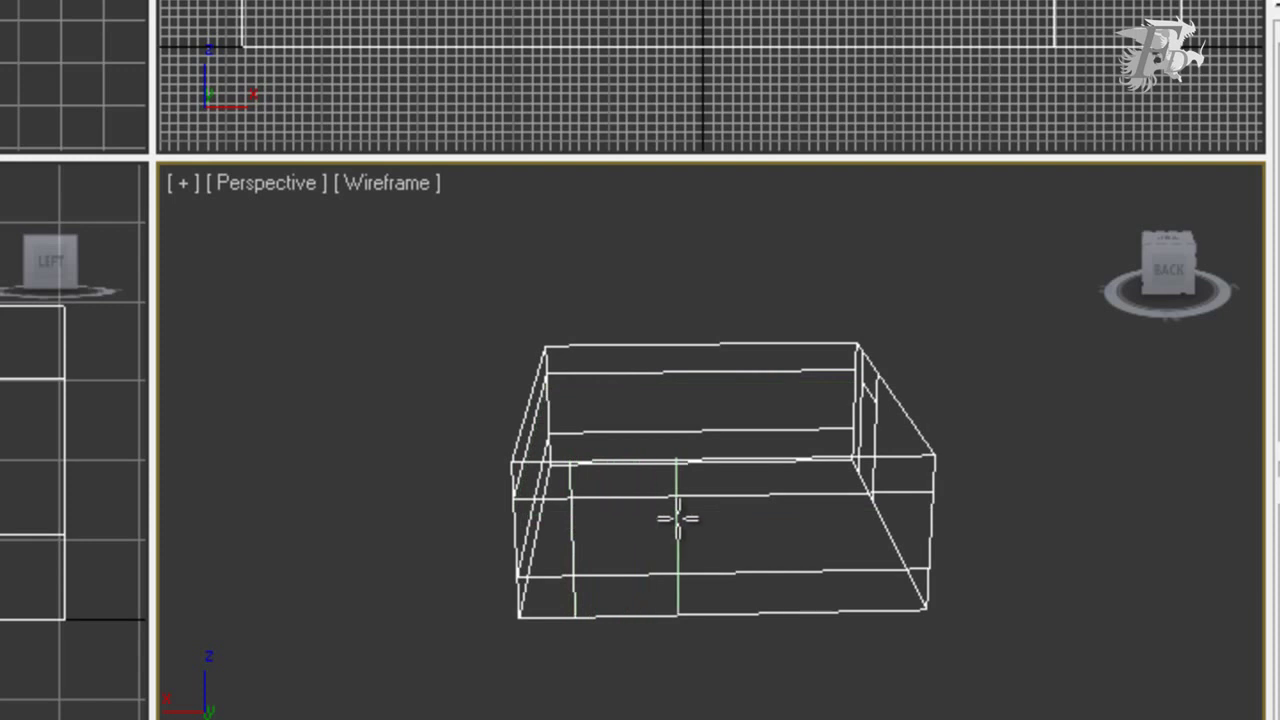
click(683, 518)
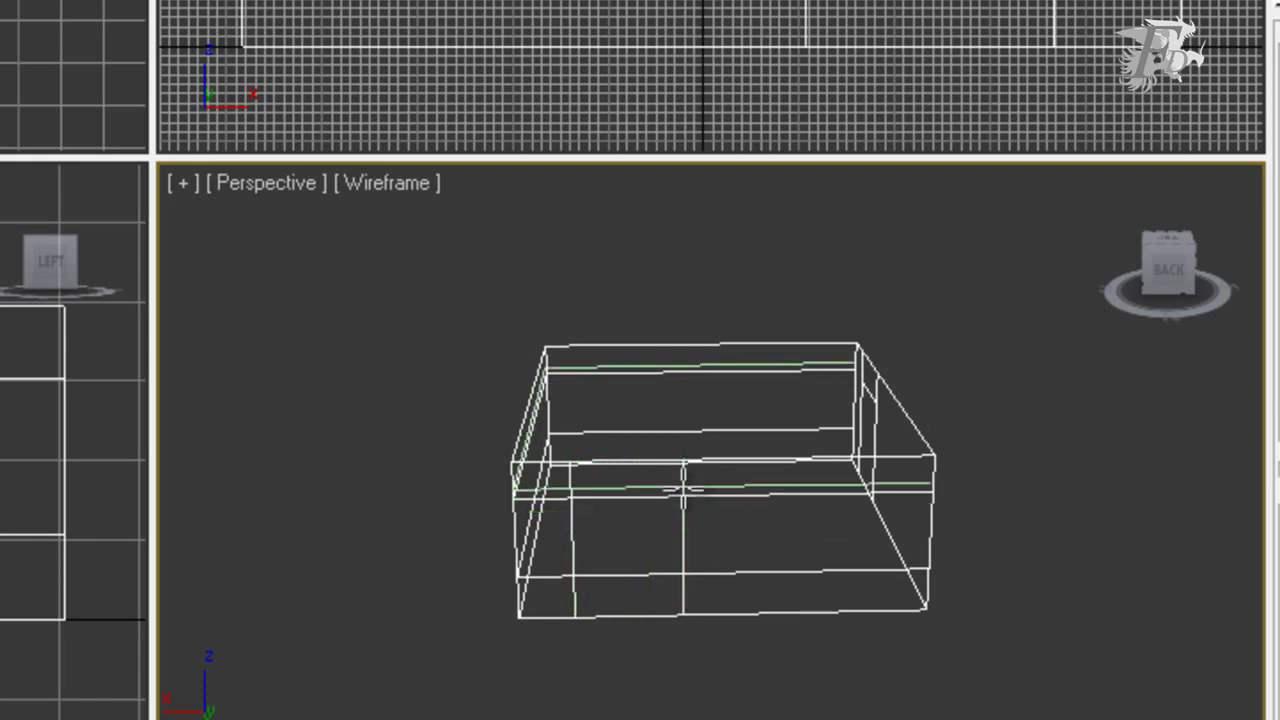
right_click(814, 471)
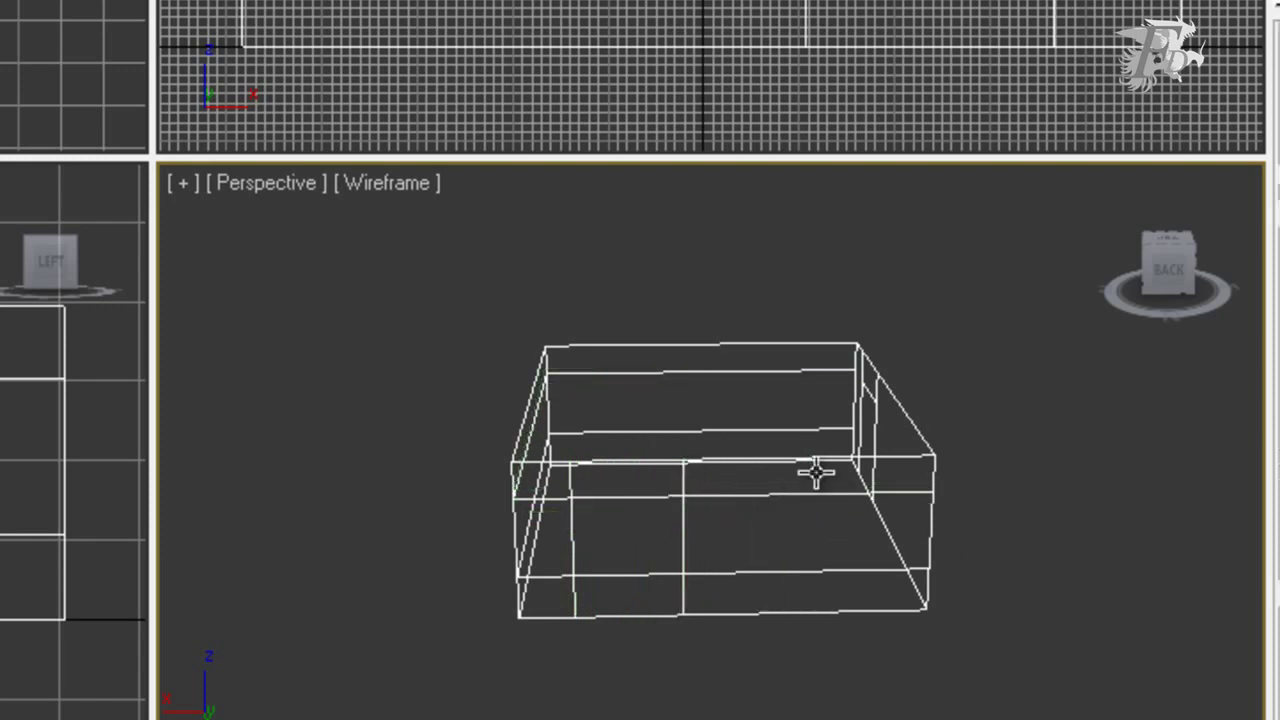
Delete the window polygon to open the window, and shade the view Smooth + Highlights.
click(620, 540)
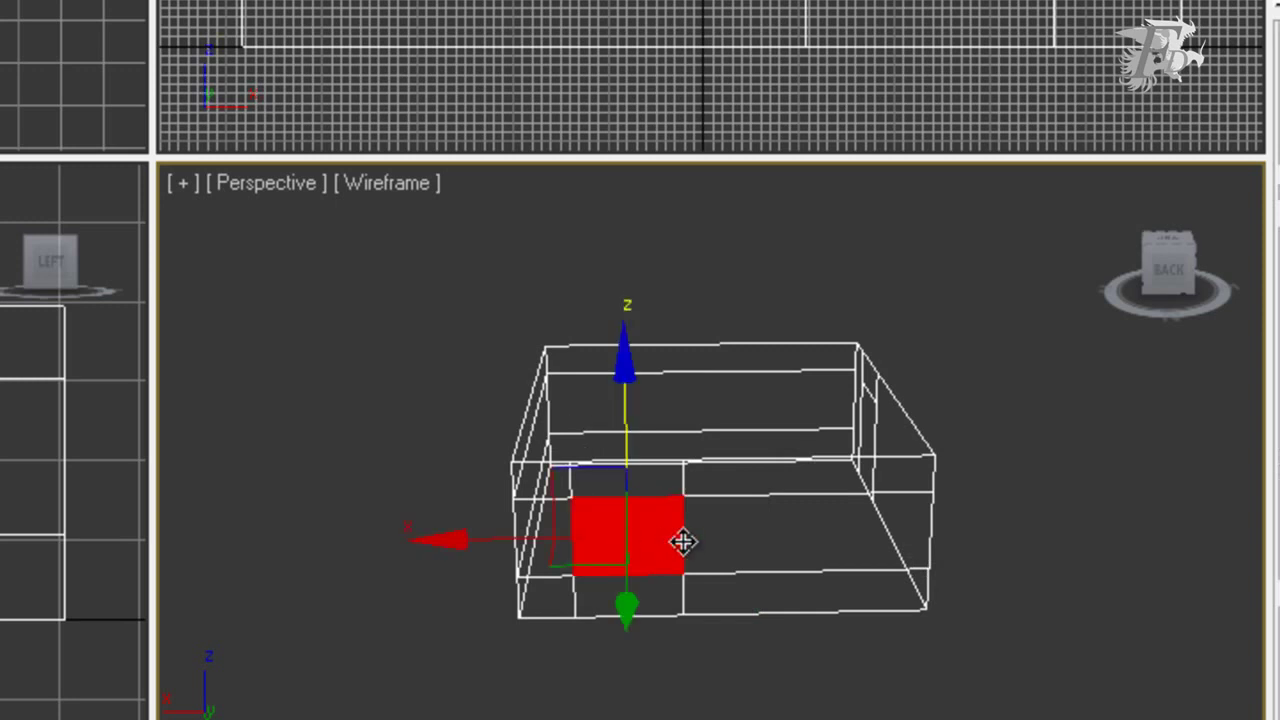
key(ctrl+d)
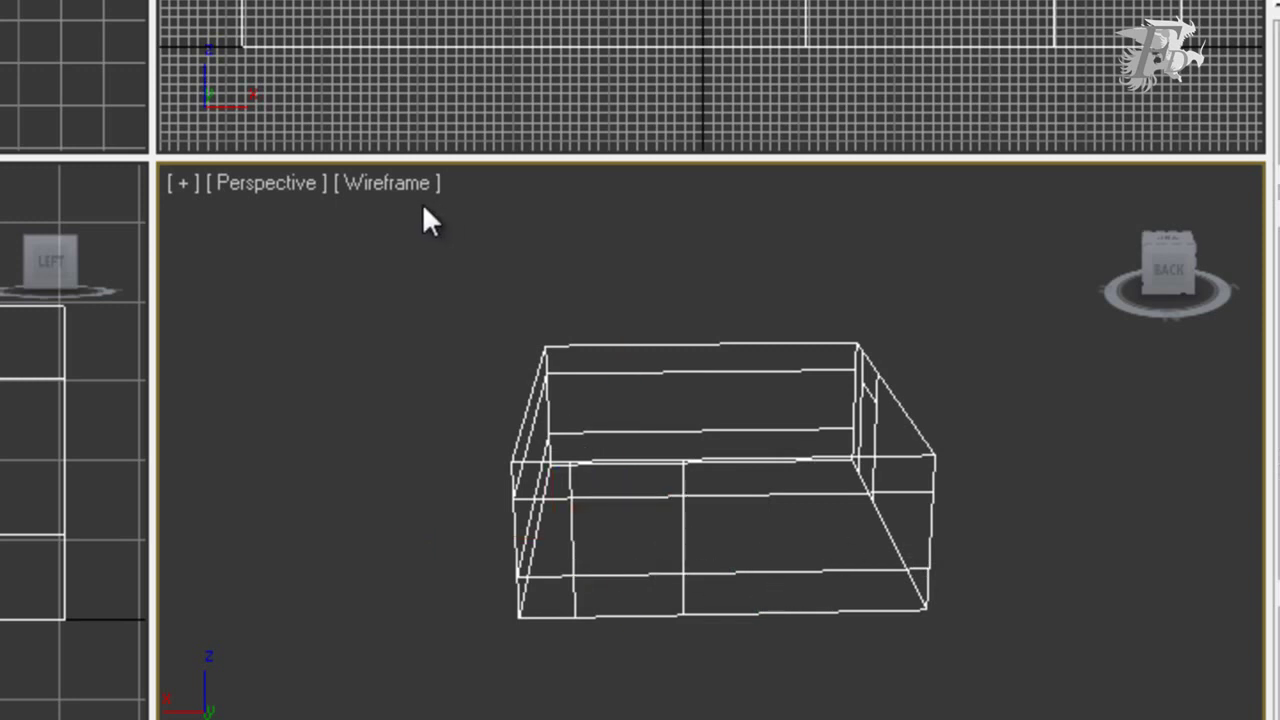
click(392, 182)
click(452, 220)
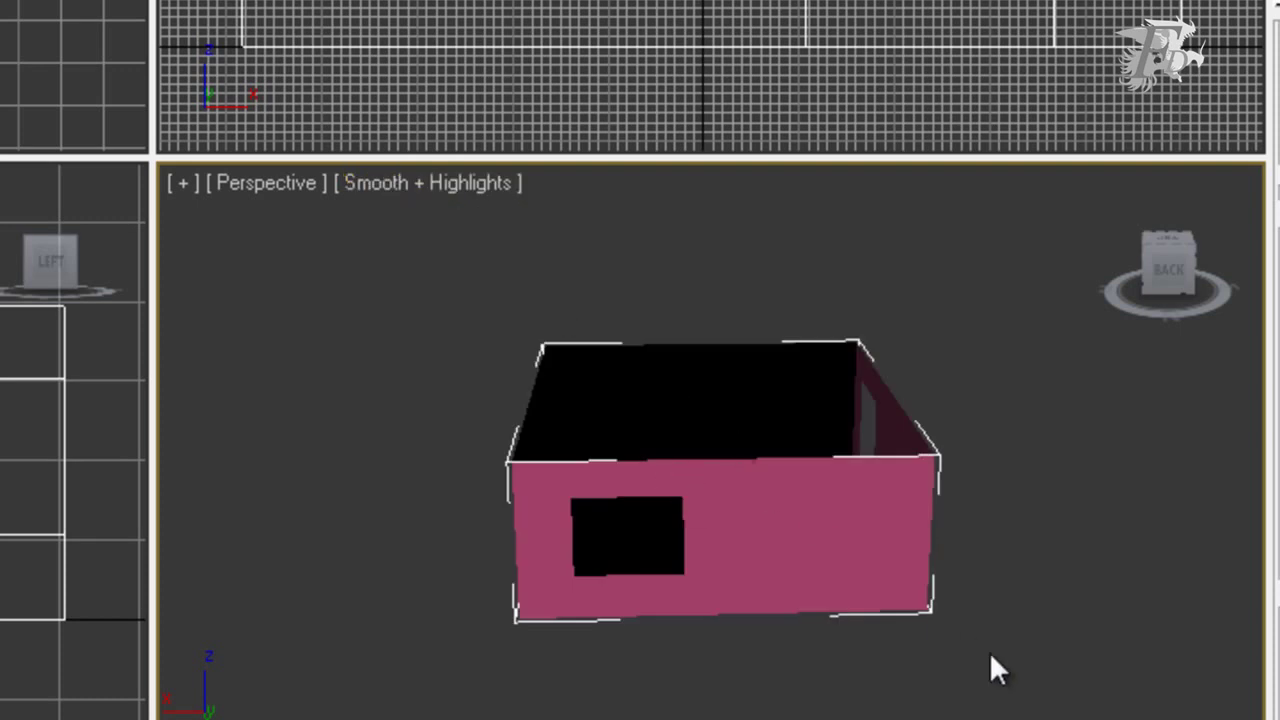
Orbit to the house's corner and switch the Perspective view to Wireframe shading.
key(ctrl+r)
mouse_move(751, 537)
mouse_down()
mouse_move(928, 568)
mouse_move(773, 543)
mouse_move(814, 503)
mouse_move(700, 460)
mouse_move(746, 460)
mouse_move(631, 451)
mouse_move(650, 415)
mouse_move(717, 443)
mouse_move(589, 491)
mouse_move(594, 503)
mouse_move(820, 457)
mouse_up()
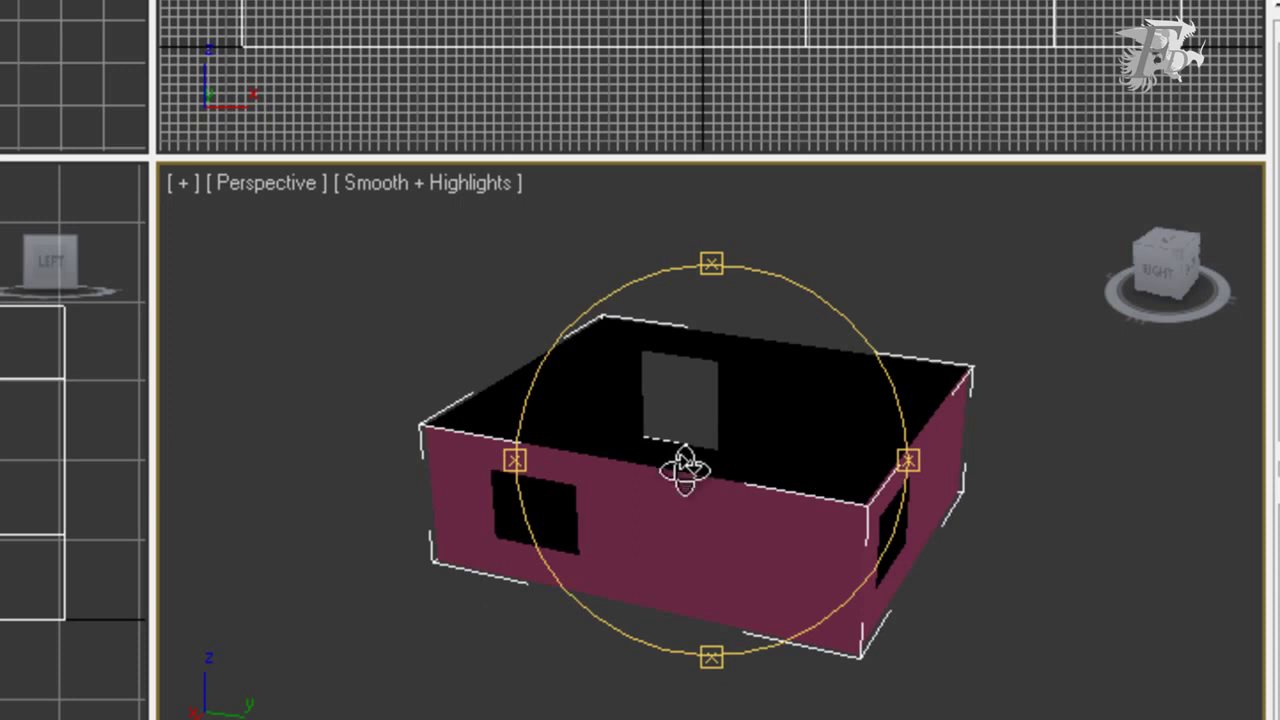
drag(683, 466, 577, 463)
mouse_move(667, 449)
mouse_down()
mouse_move(651, 434)
mouse_move(589, 429)
mouse_move(674, 466)
mouse_move(676, 509)
mouse_up()
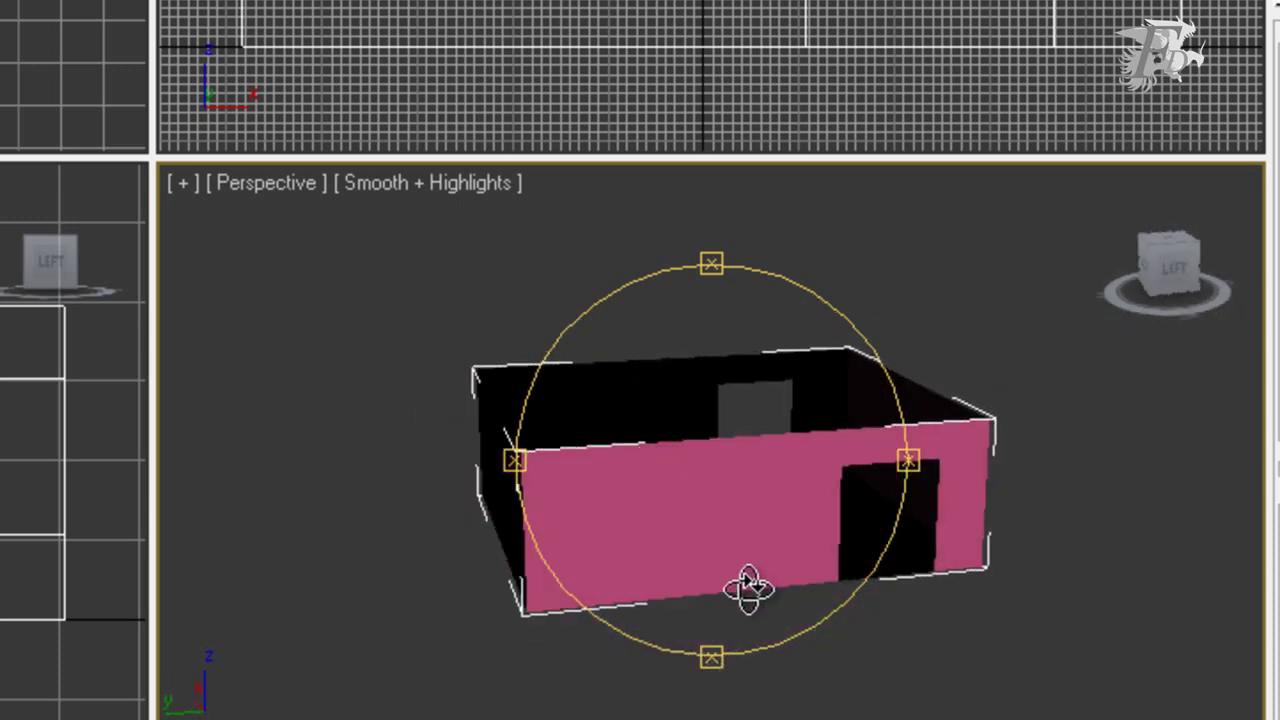
mouse_move(737, 463)
mouse_down()
mouse_move(766, 491)
mouse_move(749, 457)
mouse_up()
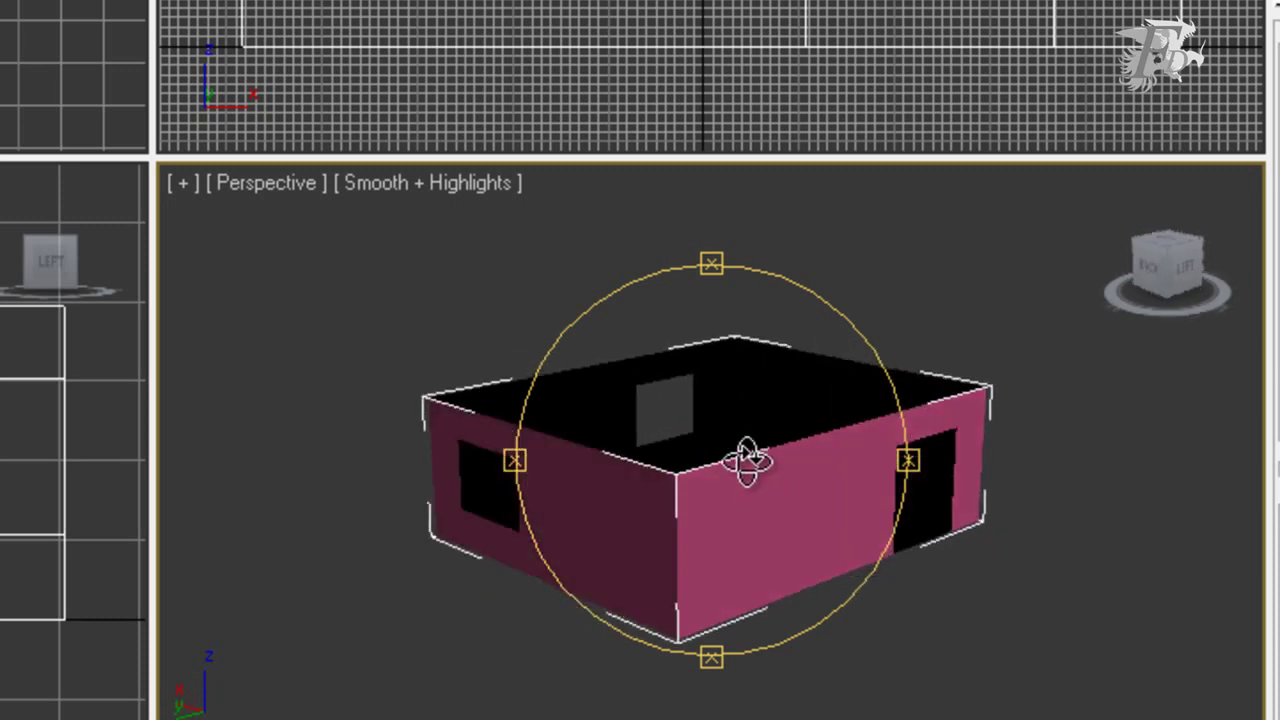
click(449, 189)
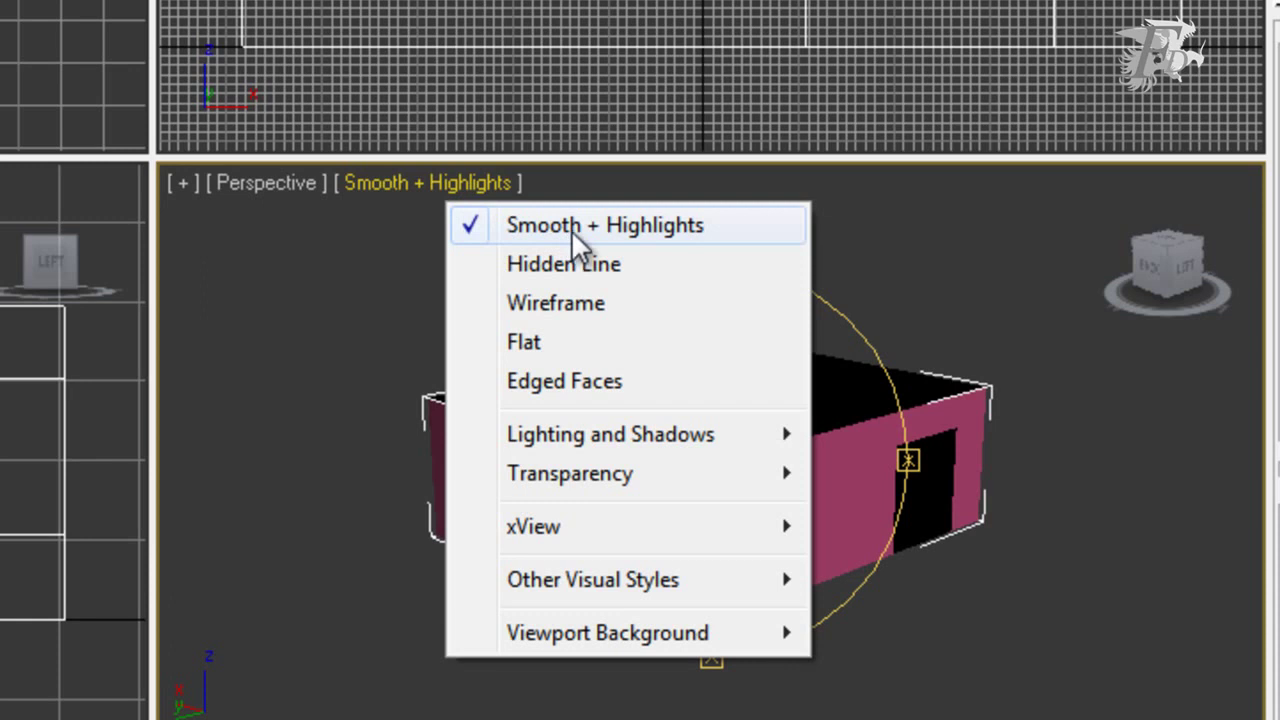
click(571, 228)
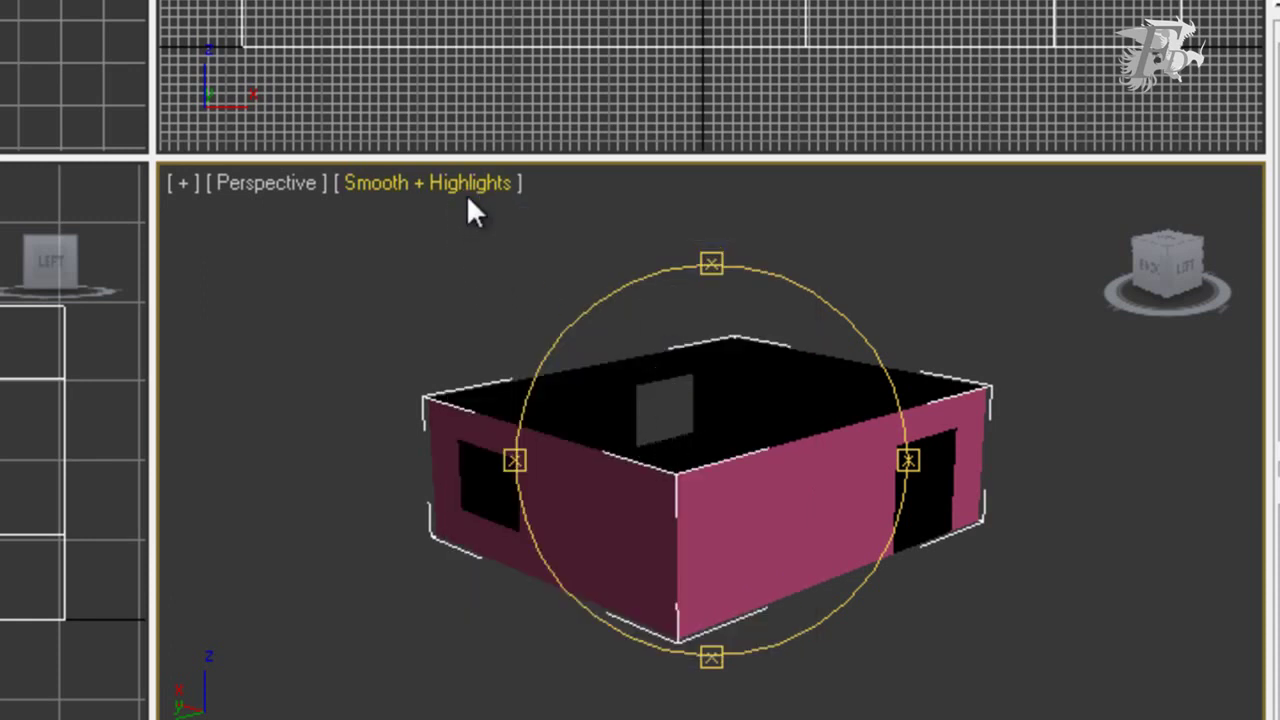
click(467, 195)
click(553, 302)
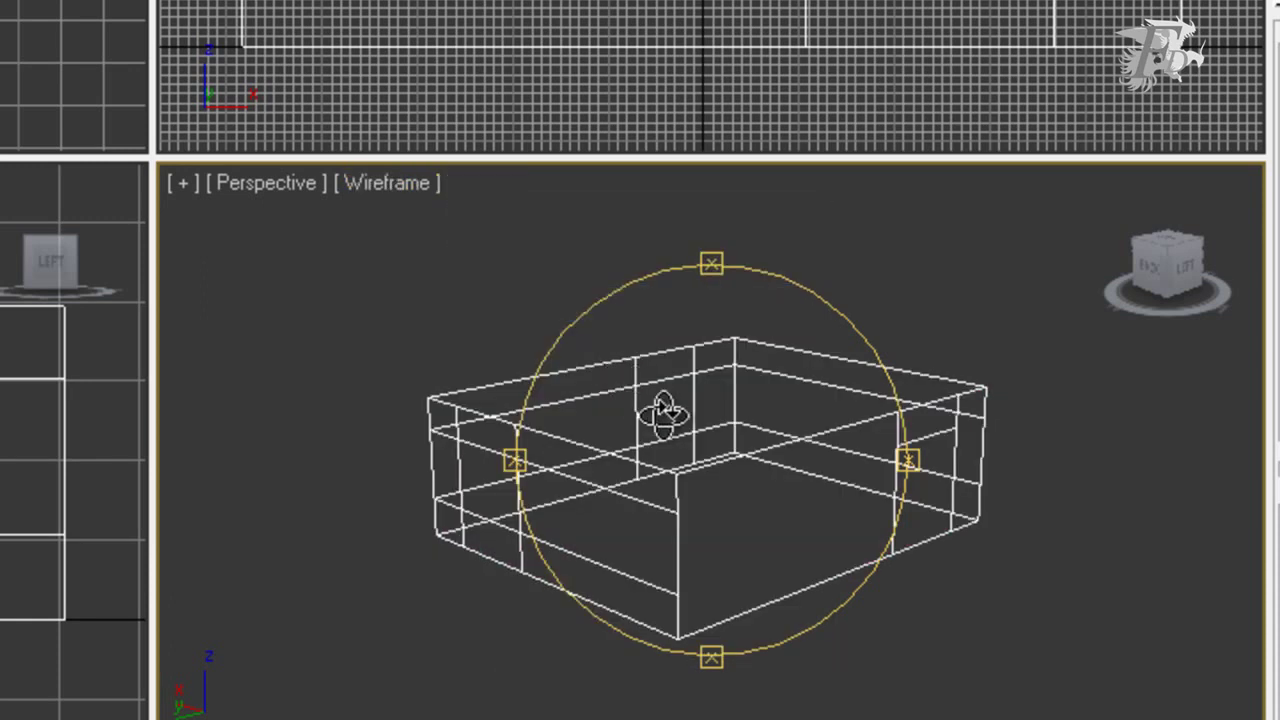
alt+middle_drag(664, 414, 613, 403)
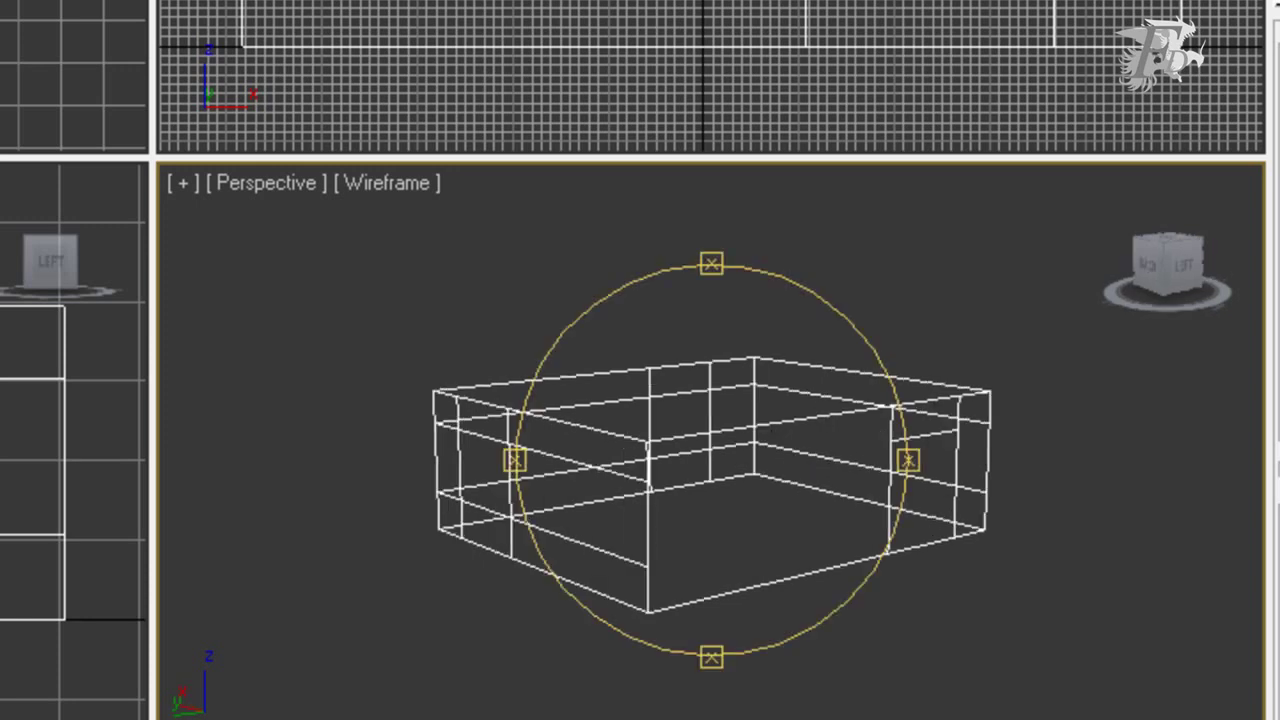
Select the bottom-strip wall polygons to be extruded.
key(Delete)
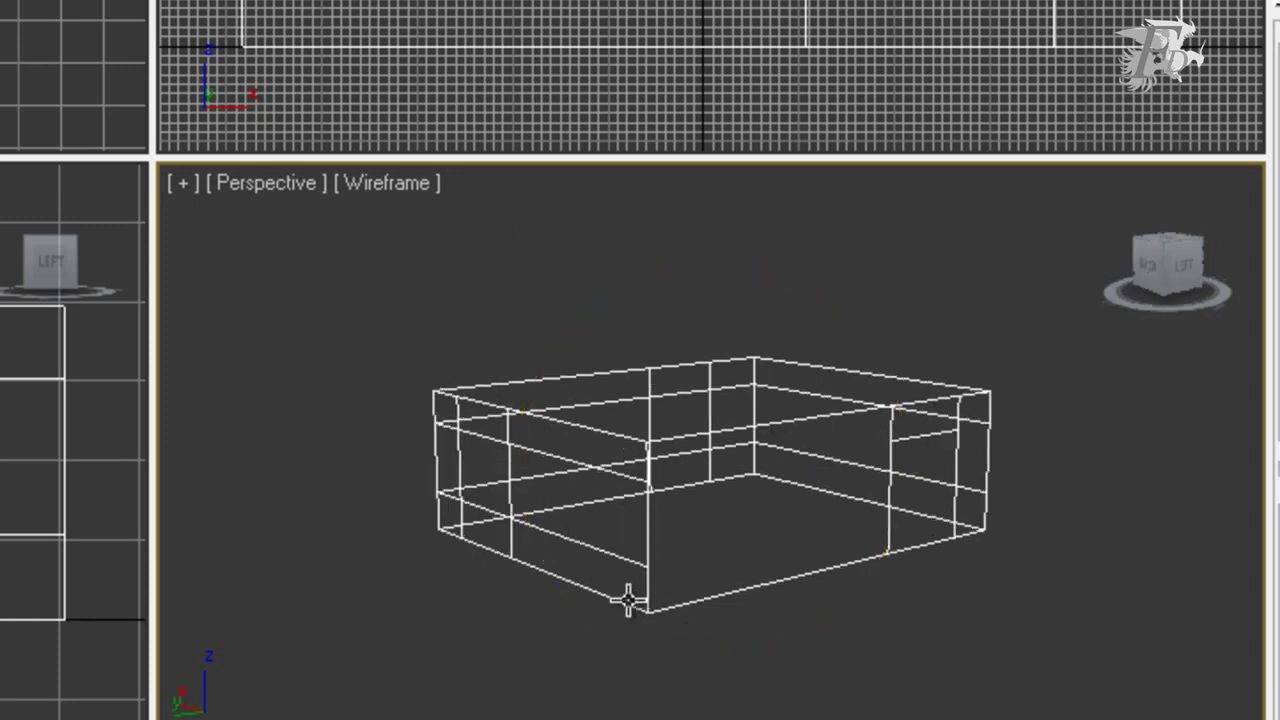
click(612, 580)
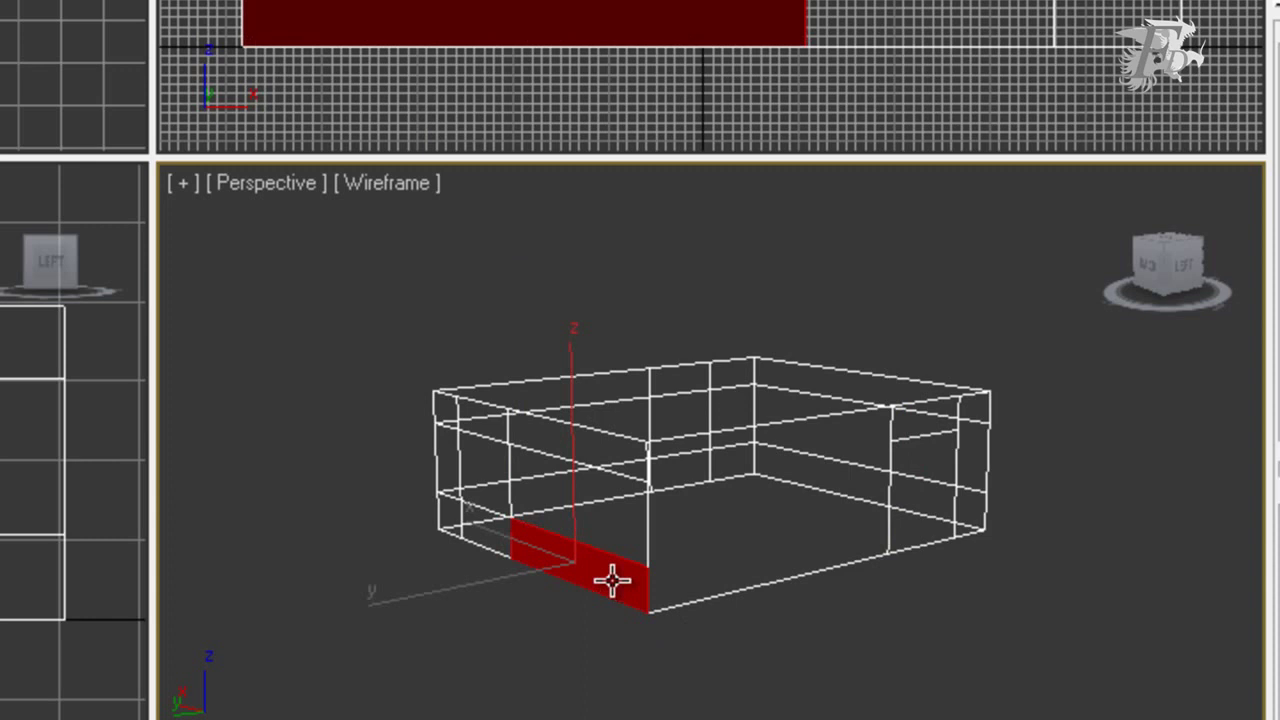
ctrl+click(465, 525)
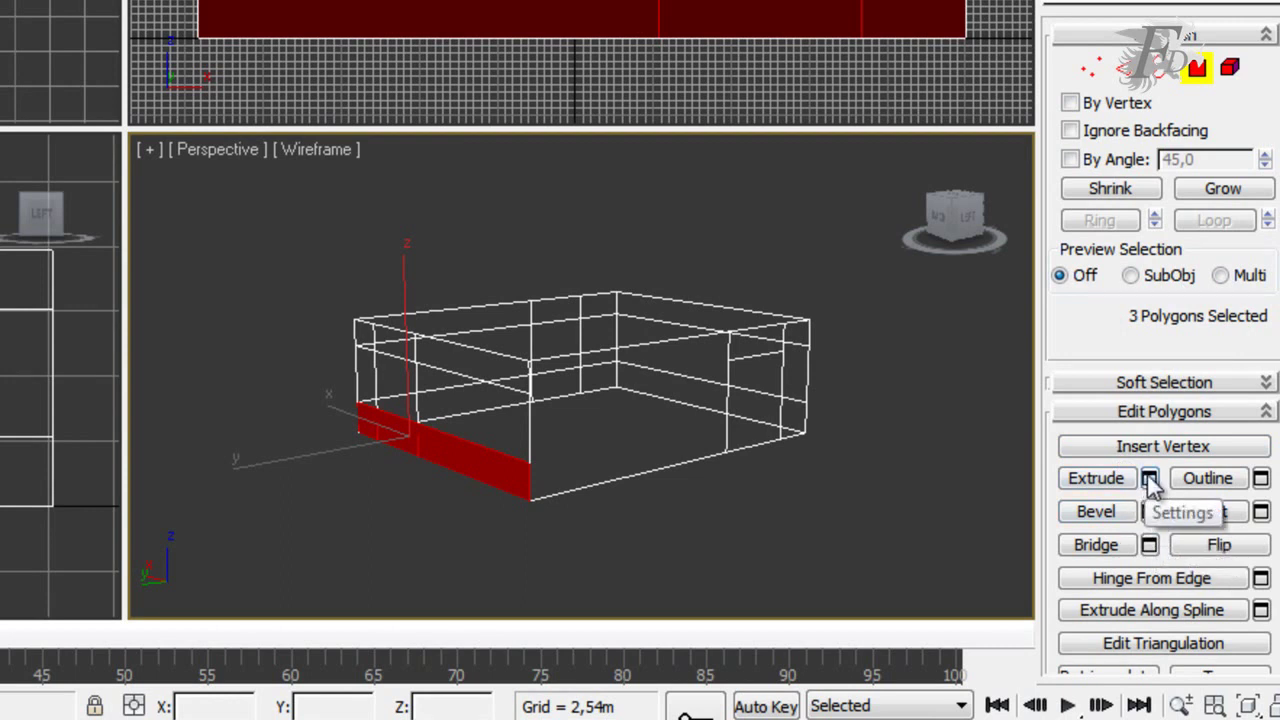
click(1100, 479)
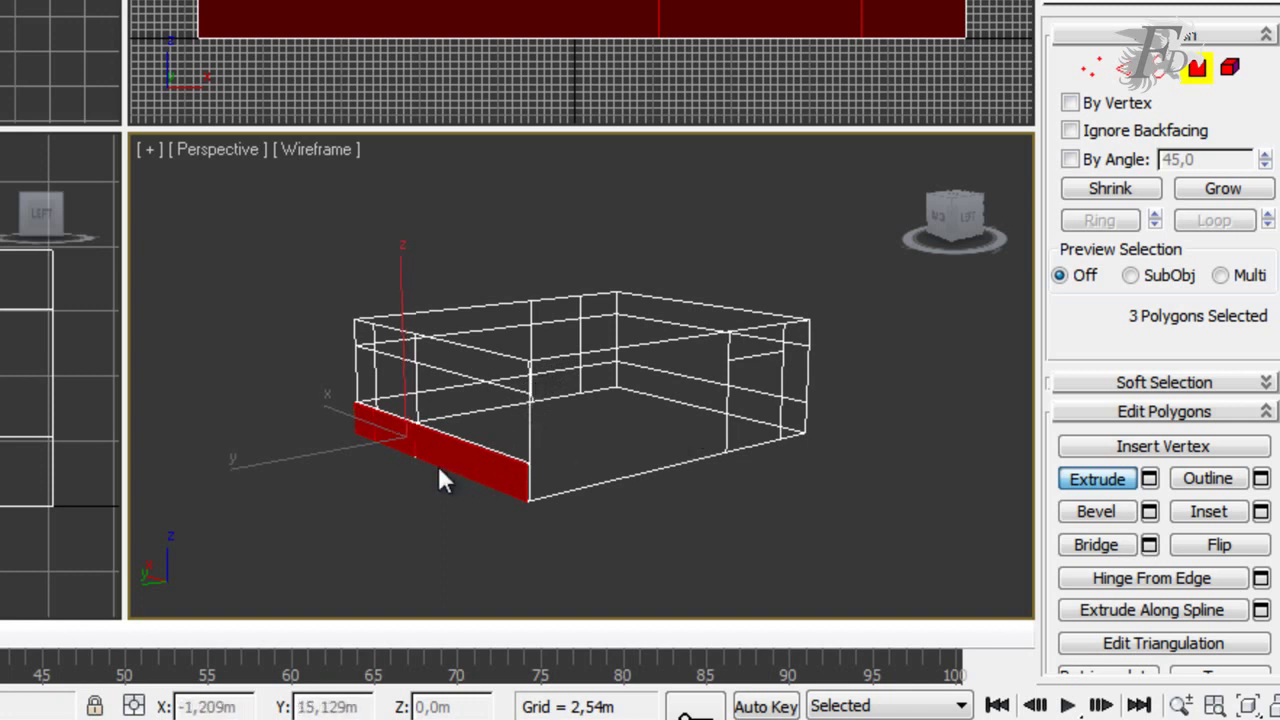
right_click(695, 408)
scroll(695, 408, up, 3)
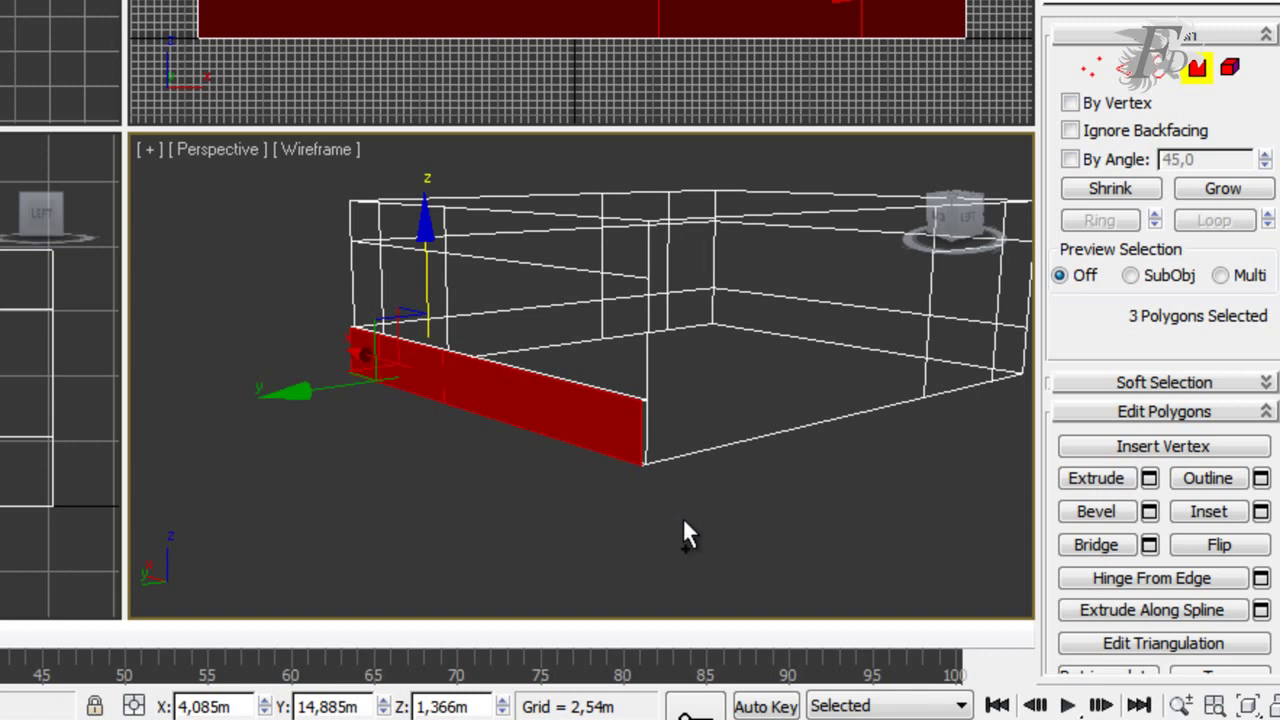
drag(681, 521, 709, 503)
Extrude the selected bottom polygons outward with an Extrusion Height of 0,3m.
click(1149, 478)
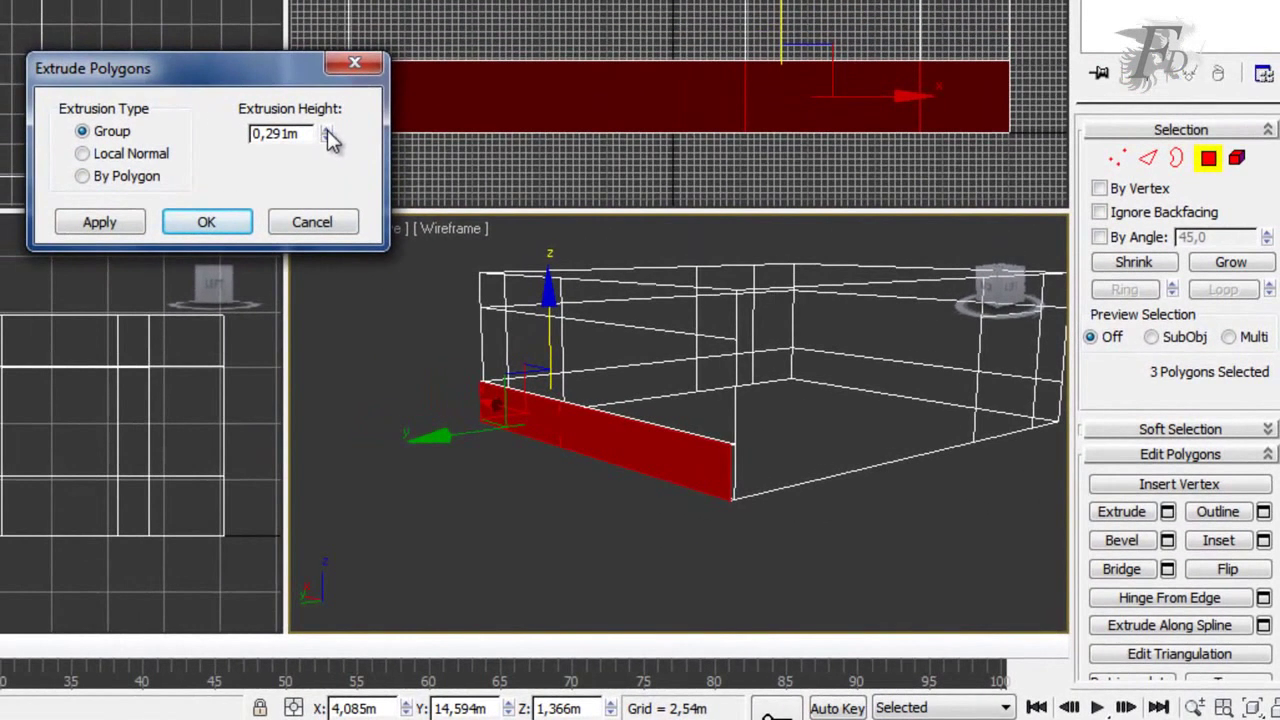
drag(263, 83, 221, 82)
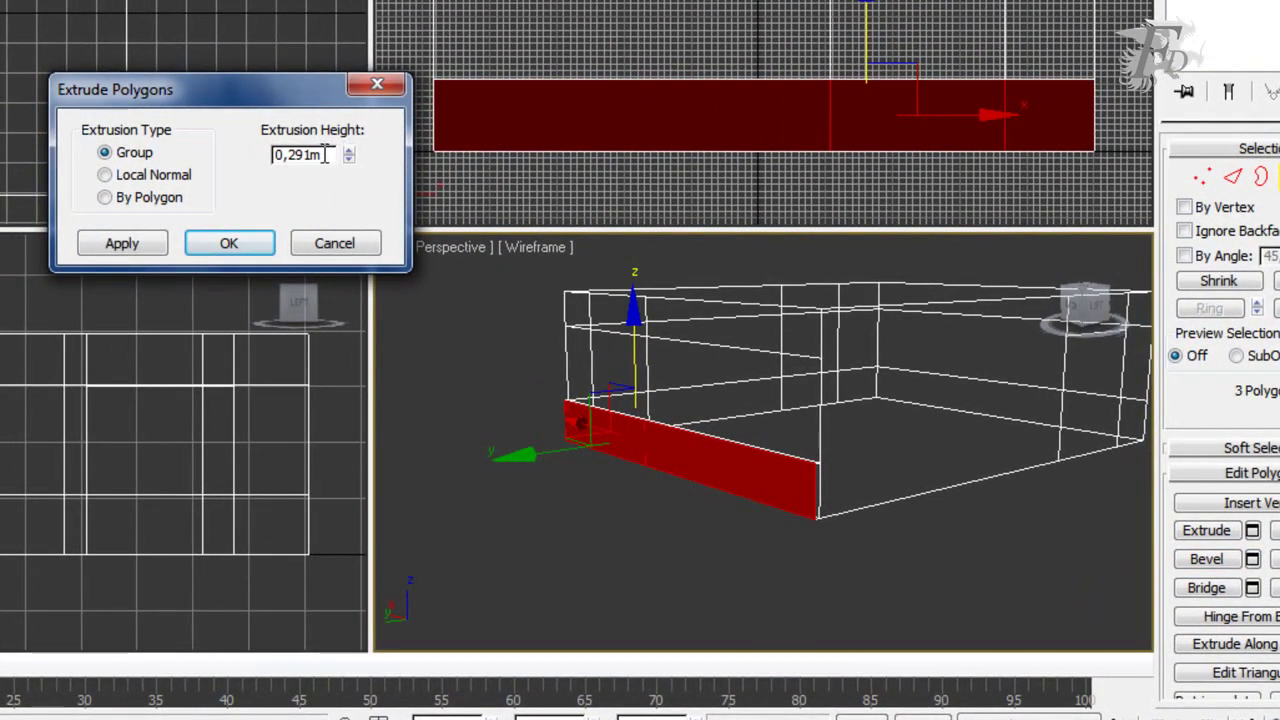
drag(326, 154, 258, 154)
text(0)
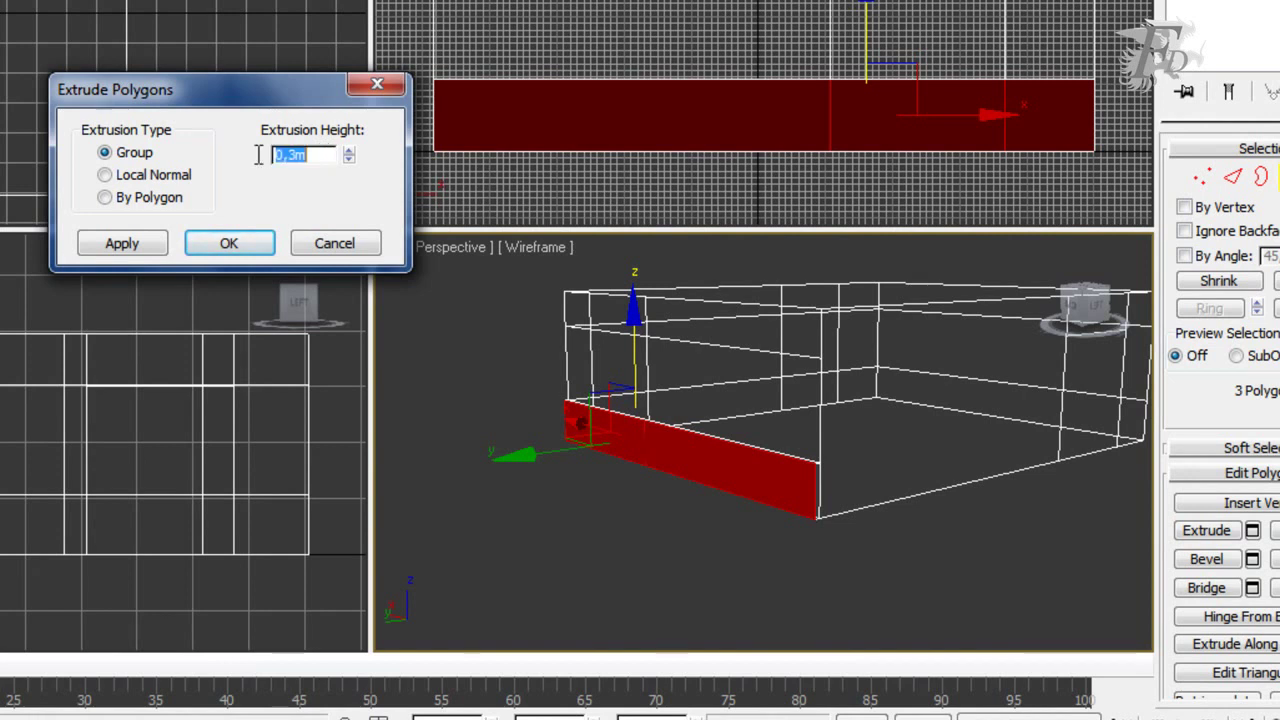
click(229, 248)
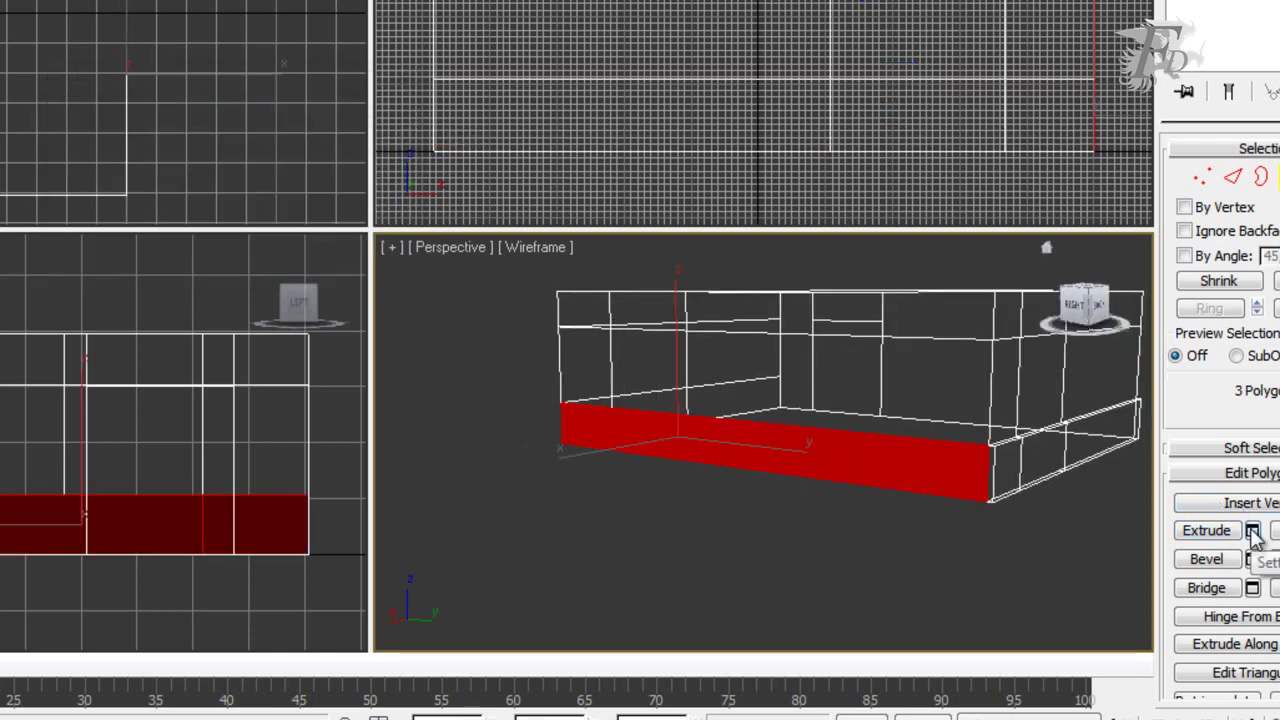
click(1252, 530)
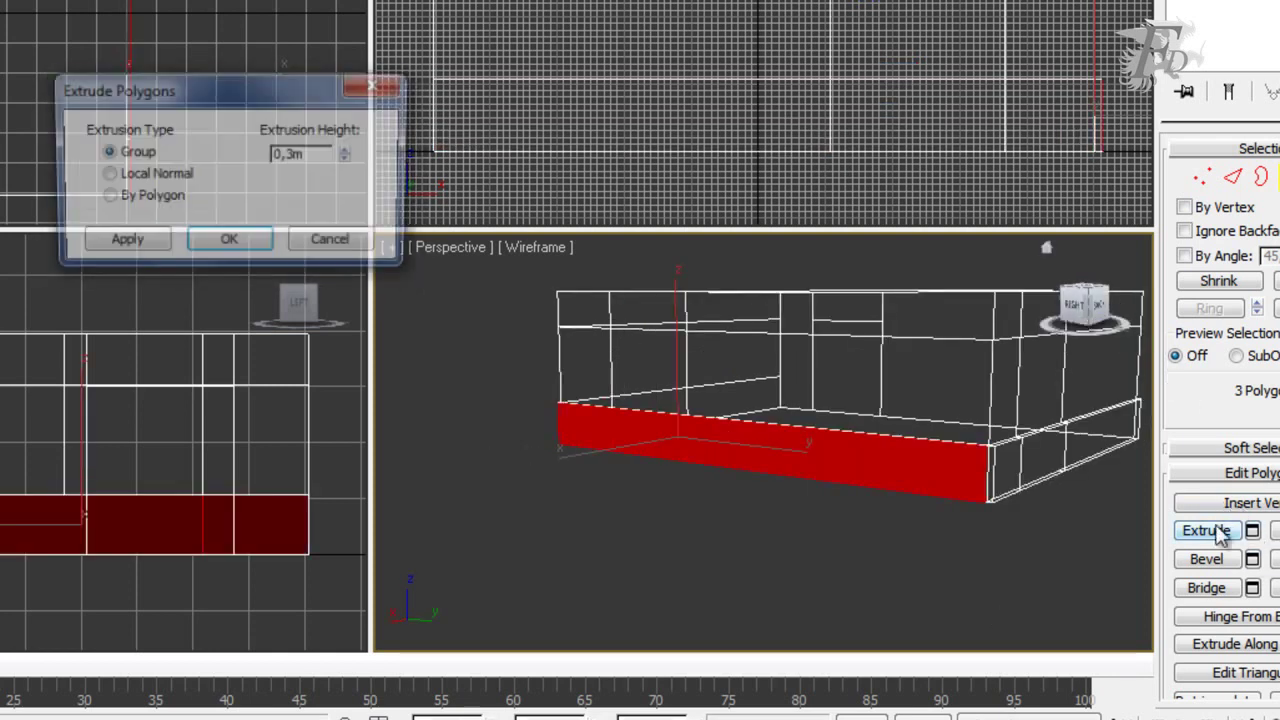
click(245, 253)
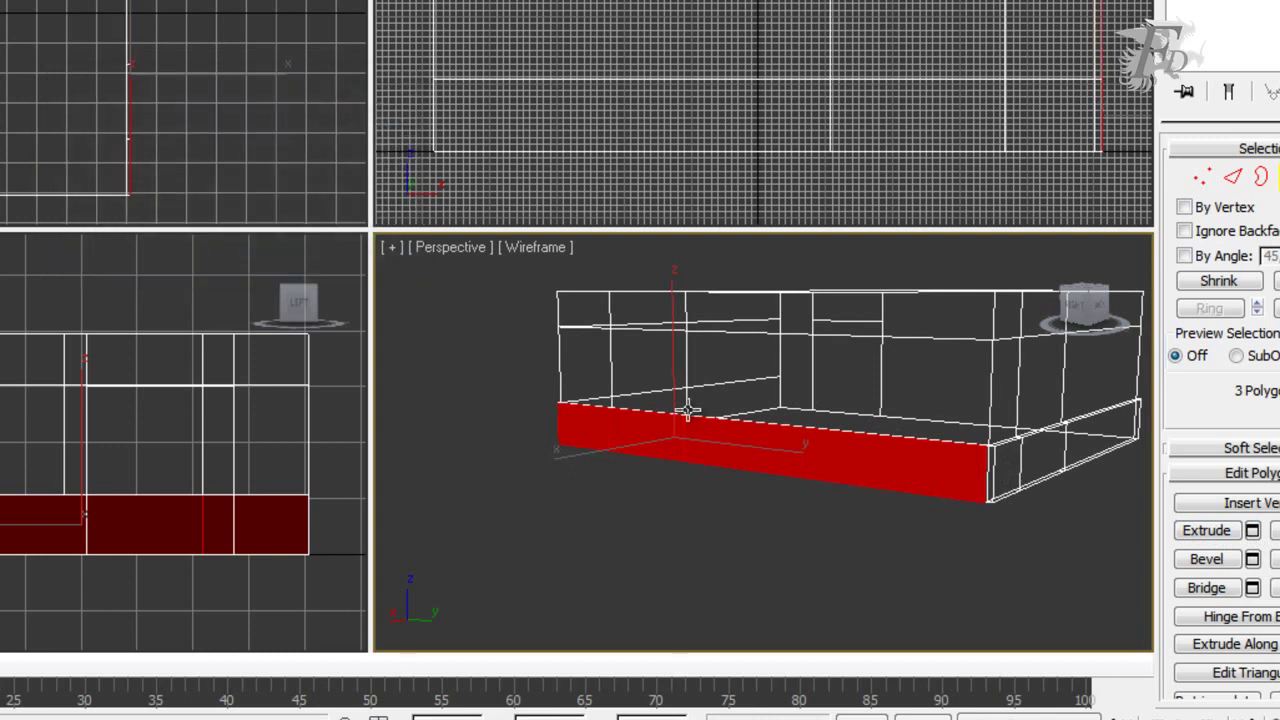
Orbit to the house's other side and select the large front wall face.
alt+middle_drag(822, 557, 892, 478)
alt+middle_drag(803, 489, 776, 465)
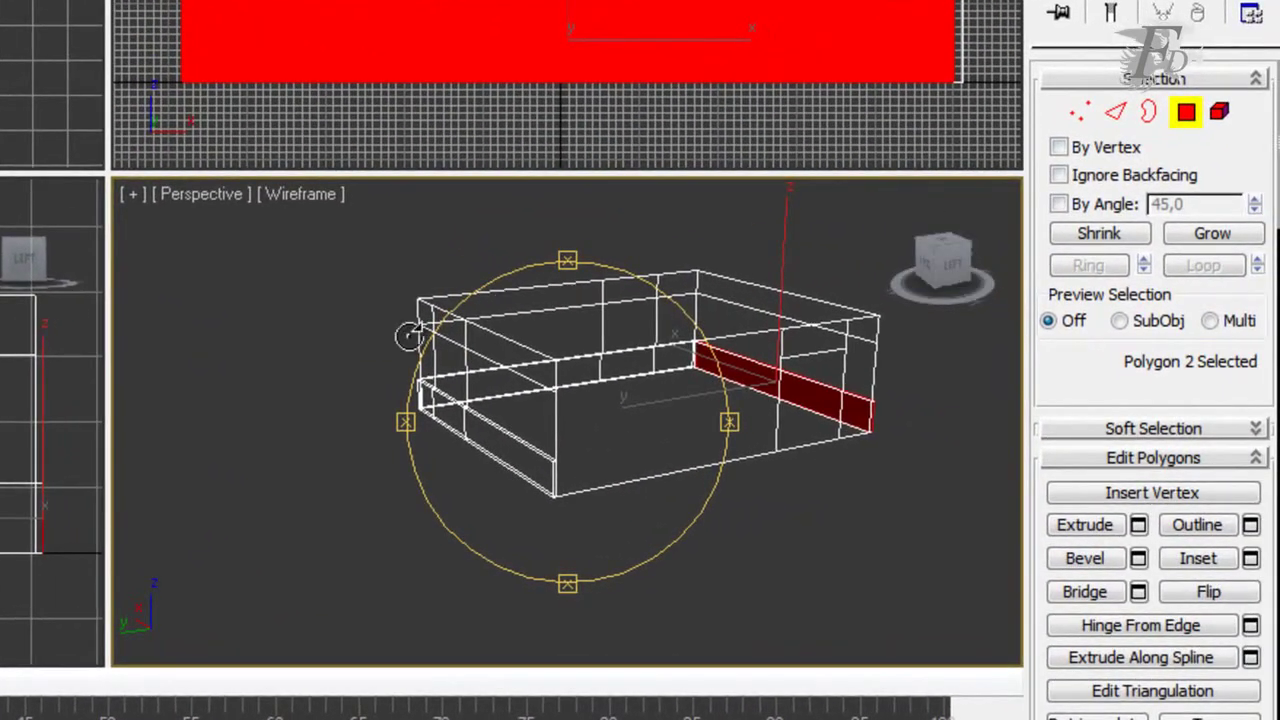
click(306, 349)
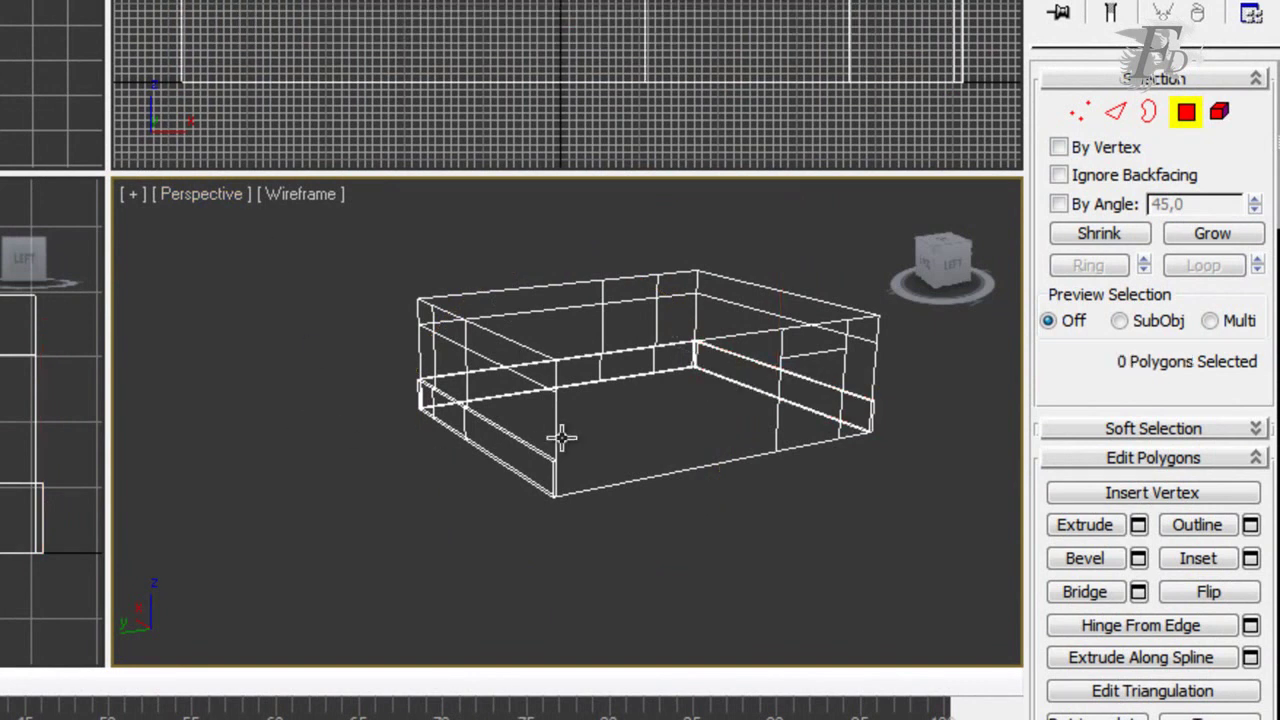
click(660, 426)
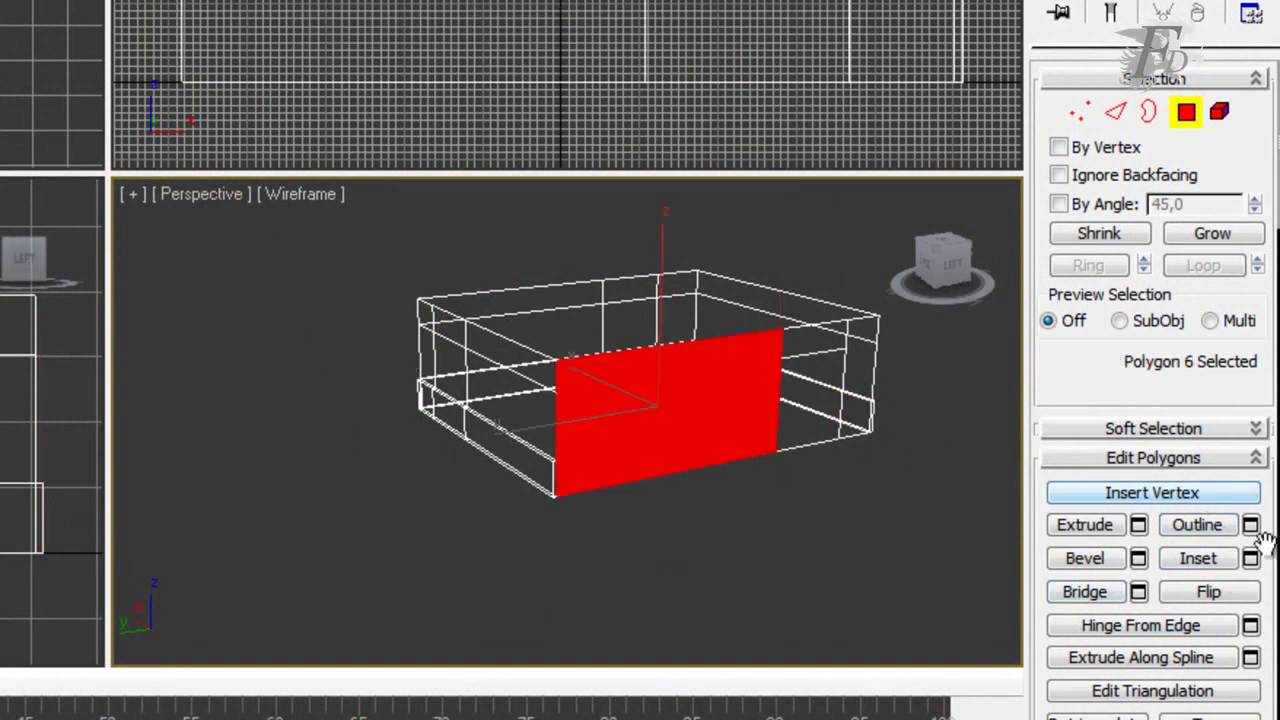
Inset the wall face into an inner panel, then scale it shorter and narrower.
click(1213, 562)
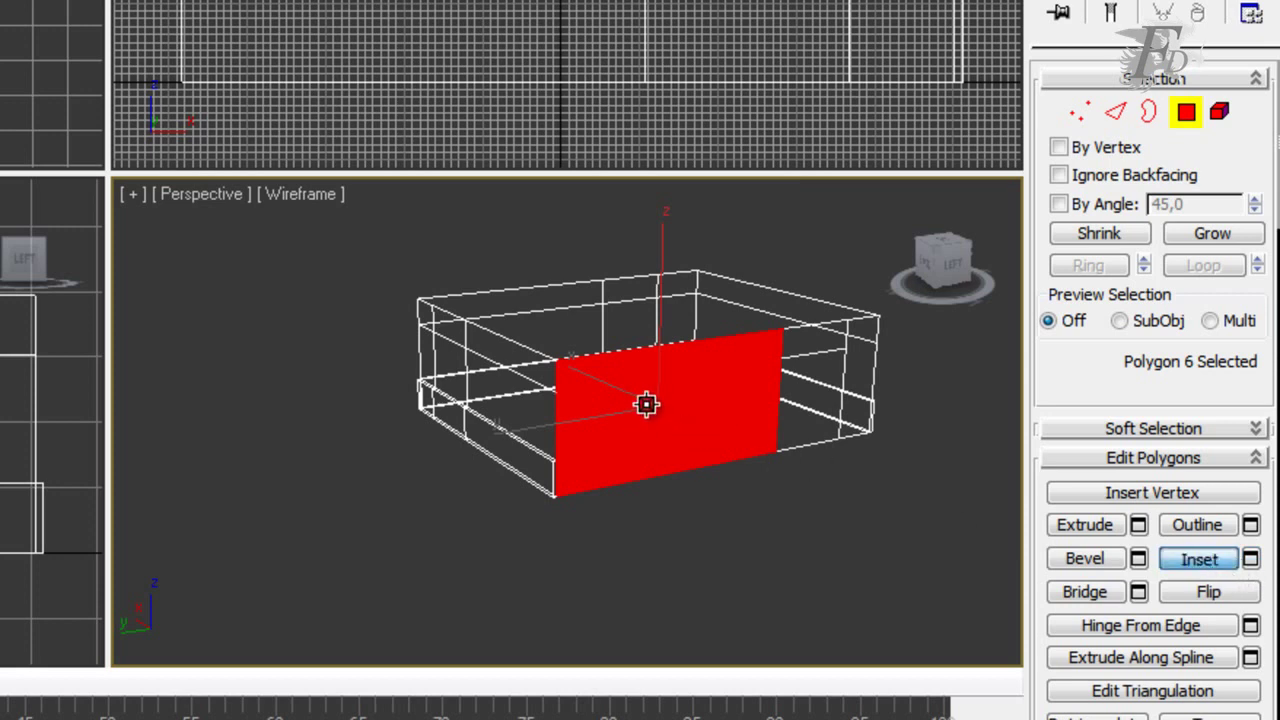
mouse_move(651, 431)
mouse_down()
mouse_move(735, 653)
mouse_move(758, 634)
mouse_up()
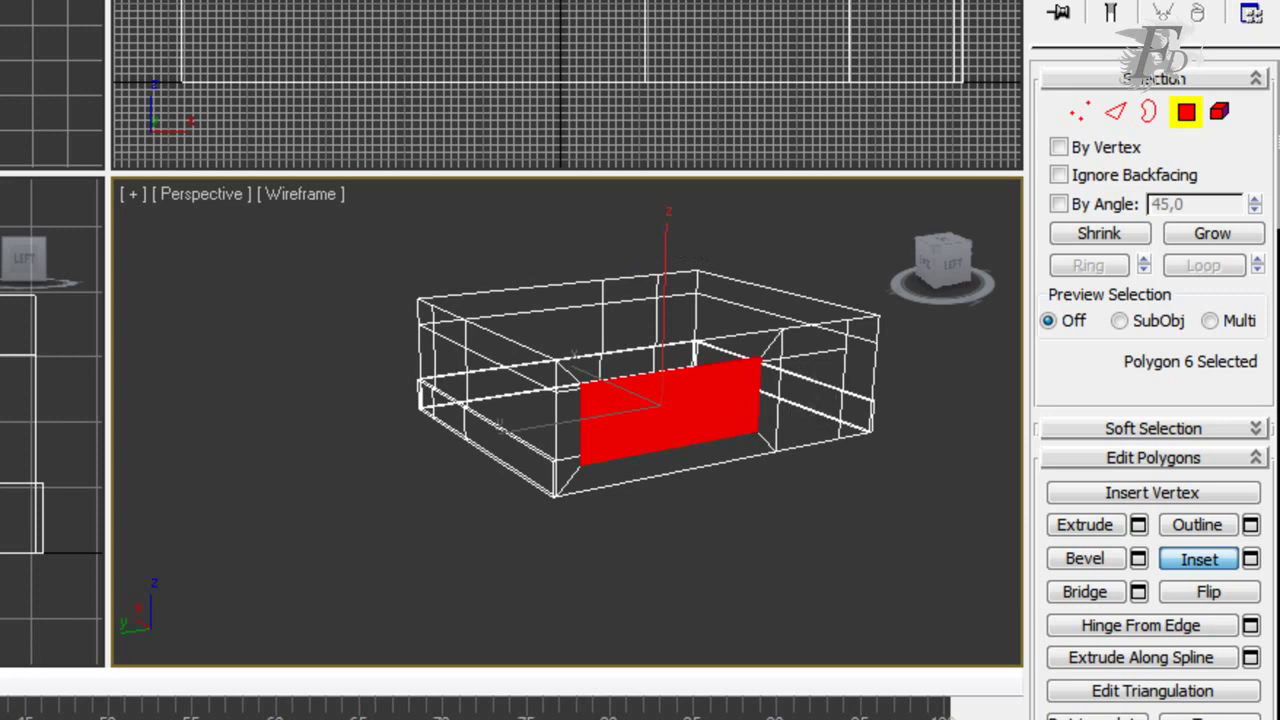
key(r)
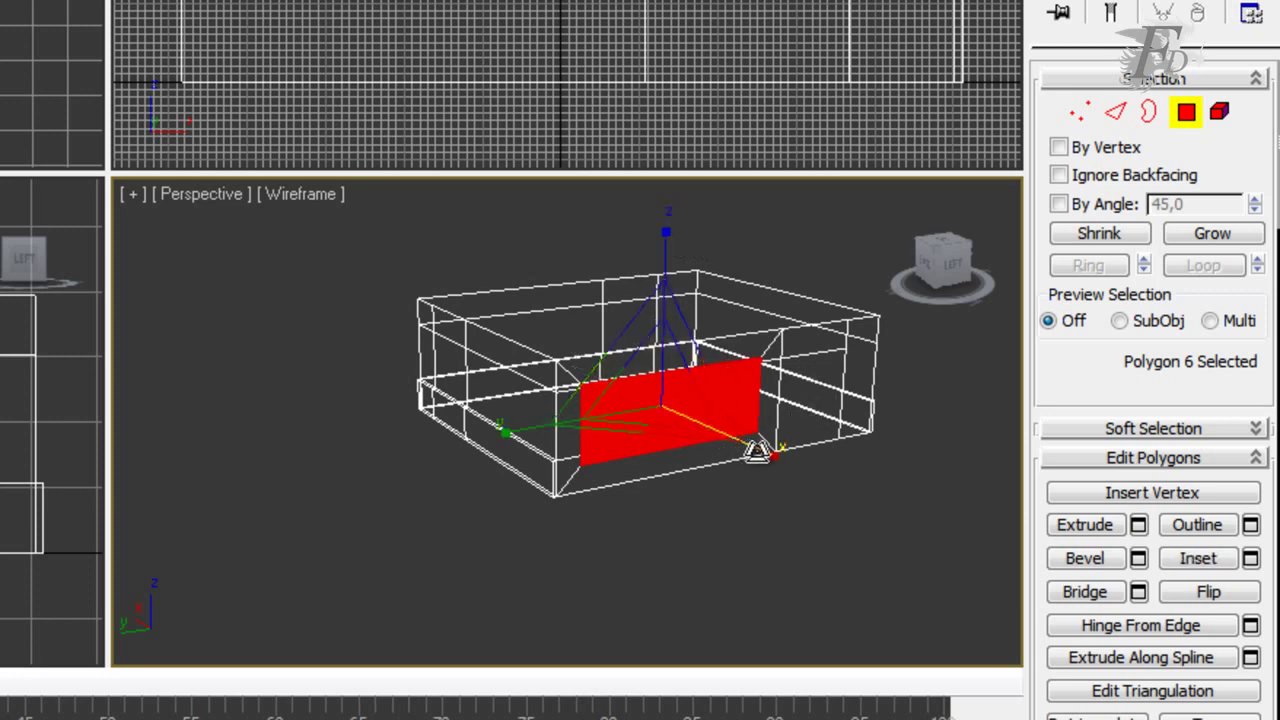
drag(663, 278, 662, 298)
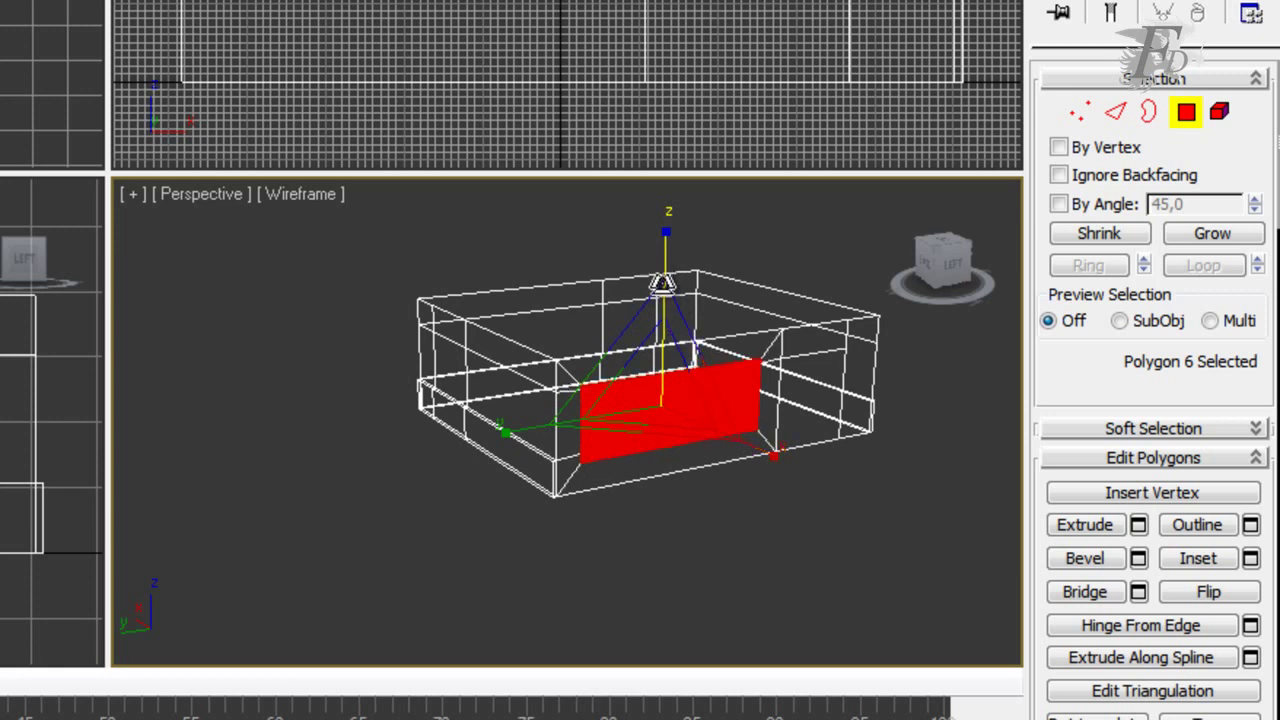
drag(543, 429, 639, 408)
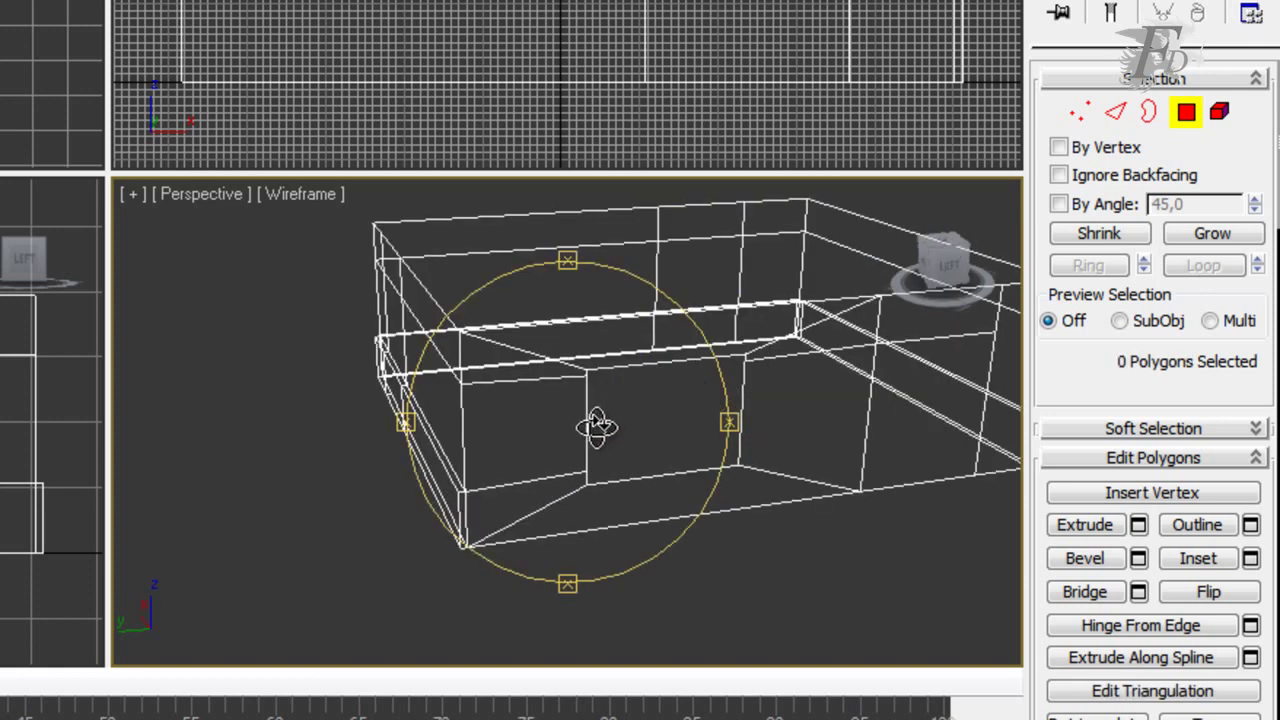
Undo back to the whole front face selected and orbit to check it.
drag(594, 426, 580, 435)
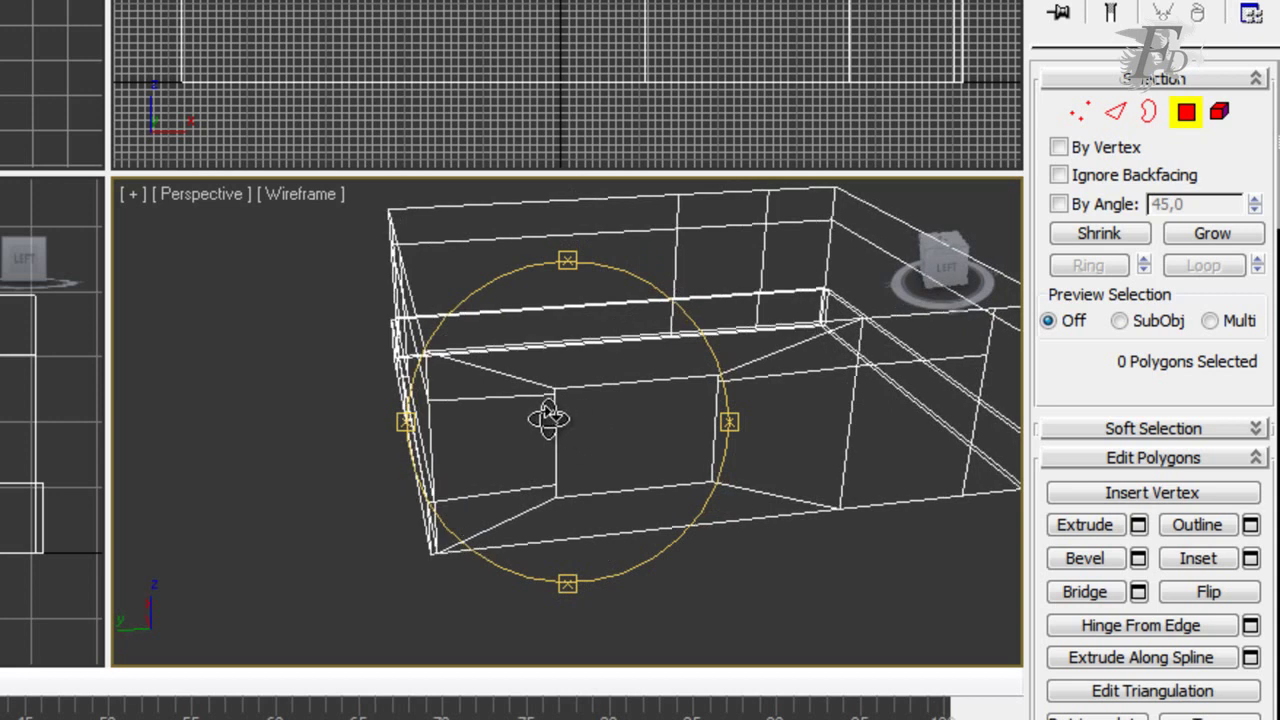
drag(594, 440, 510, 457)
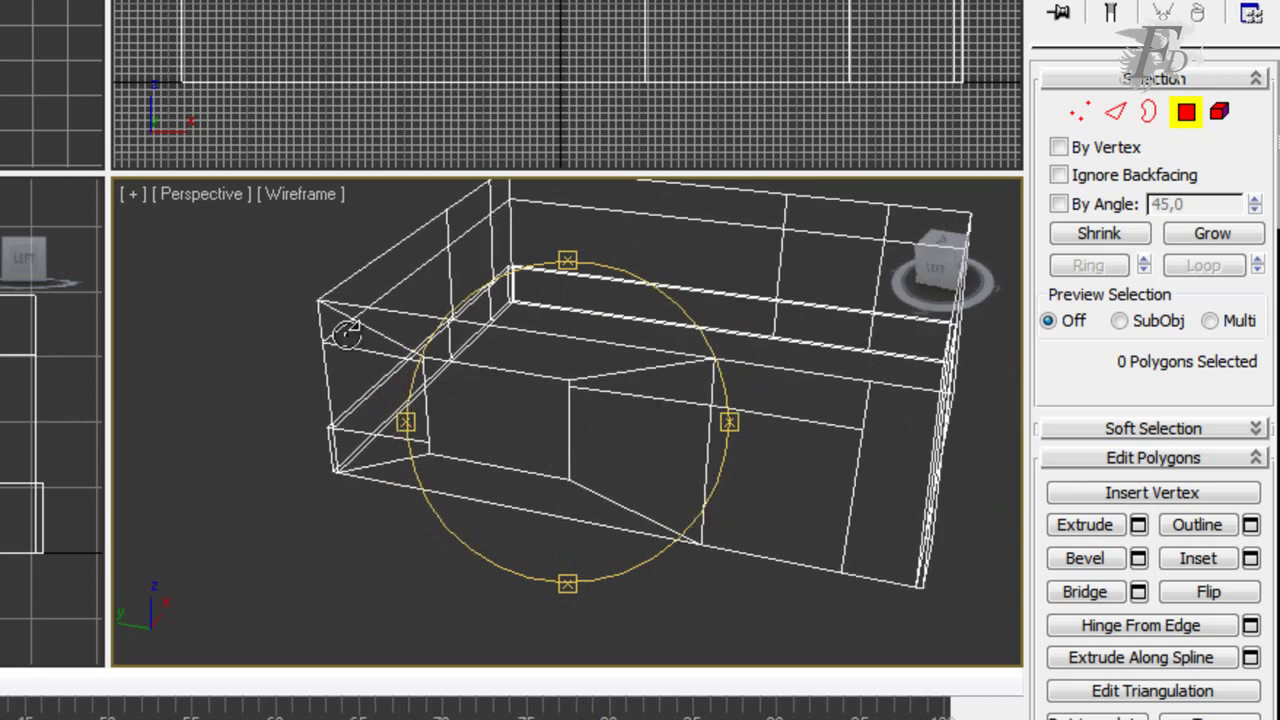
mouse_move(531, 429)
mouse_down()
mouse_move(651, 417)
mouse_move(508, 429)
mouse_move(594, 431)
mouse_move(543, 434)
mouse_move(596, 450)
mouse_up()
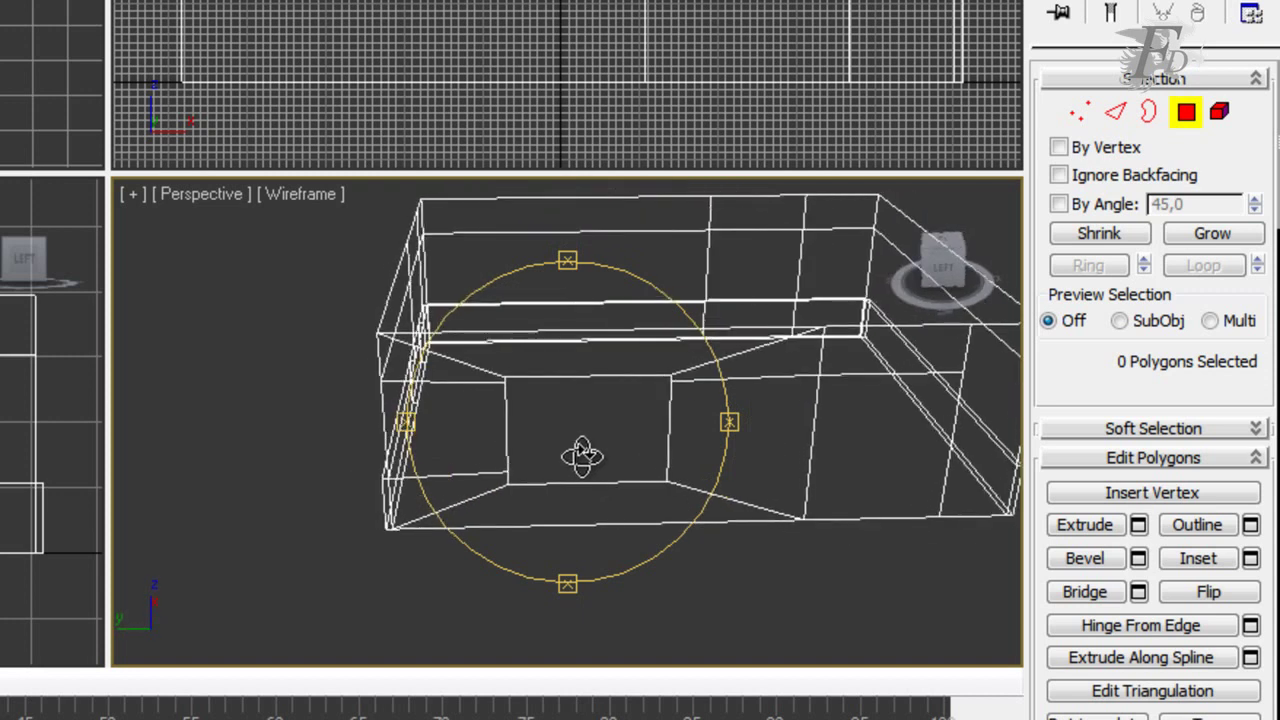
click(583, 455)
alt+middle_drag(583, 455, 604, 451)
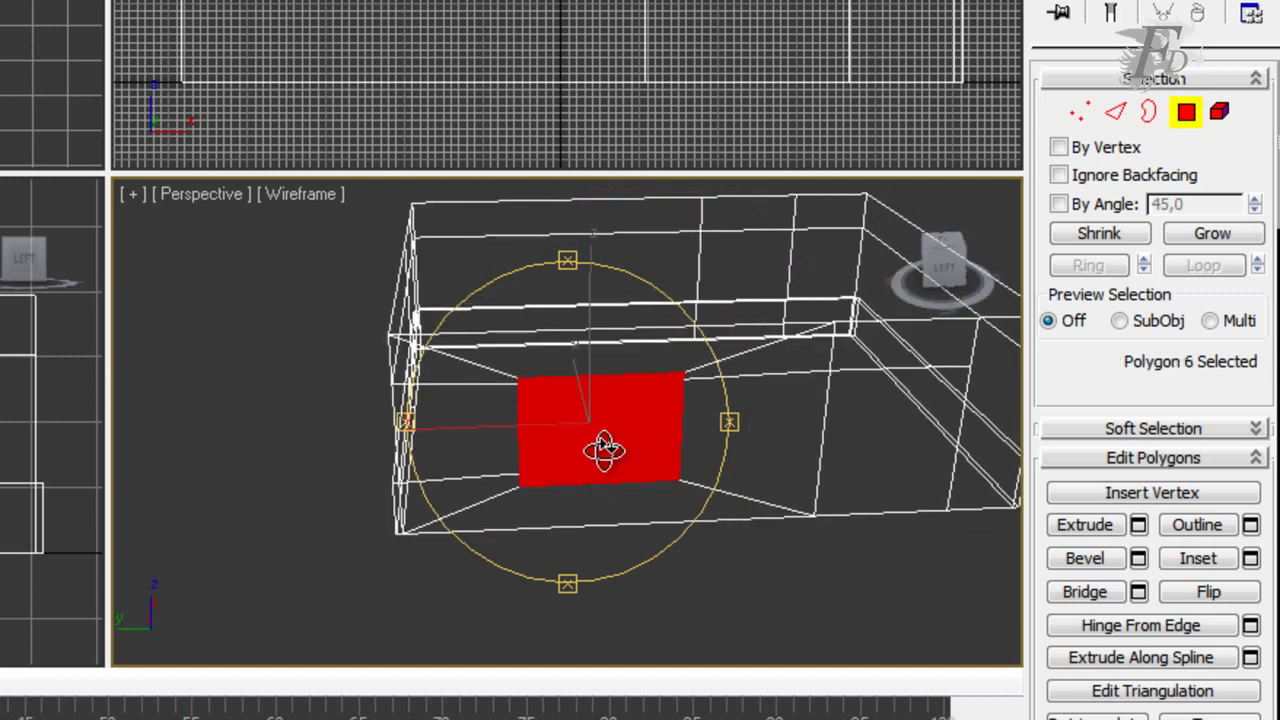
key(ctrl+z)
key(ctrl+z)
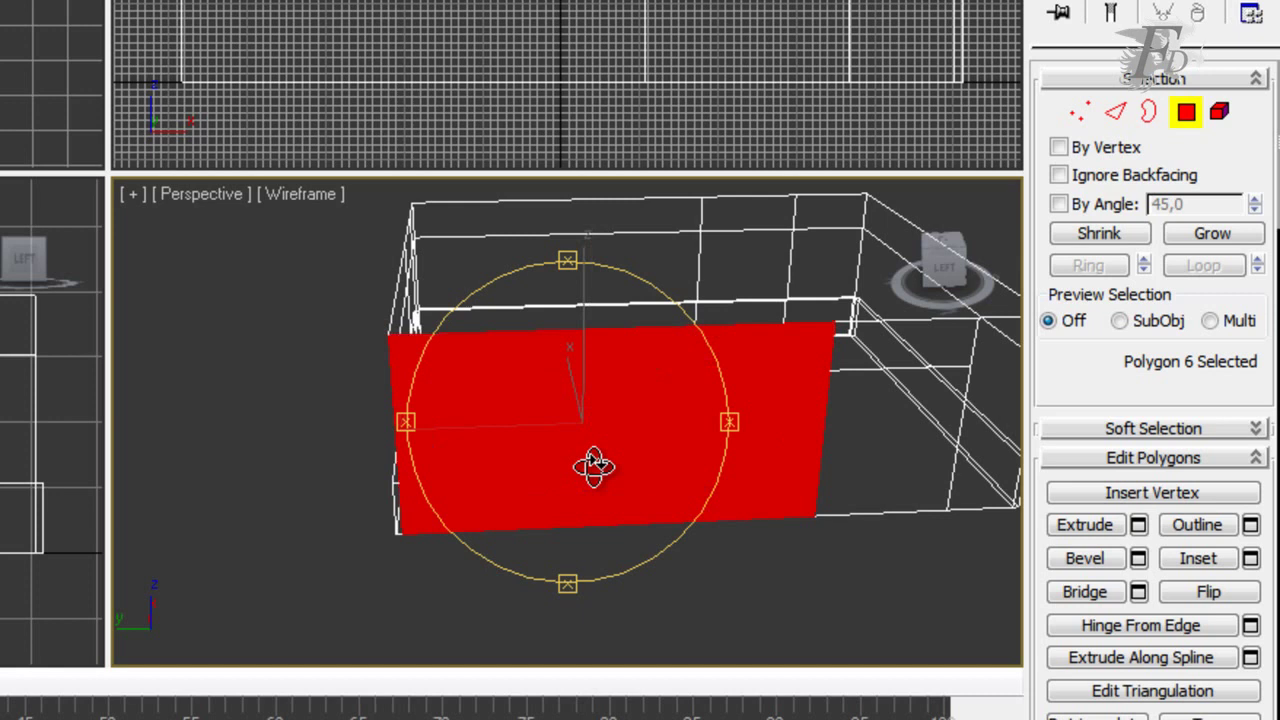
mouse_move(569, 449)
alt+middle_down()
mouse_move(654, 449)
mouse_move(569, 449)
mouse_move(608, 457)
alt+middle_up()
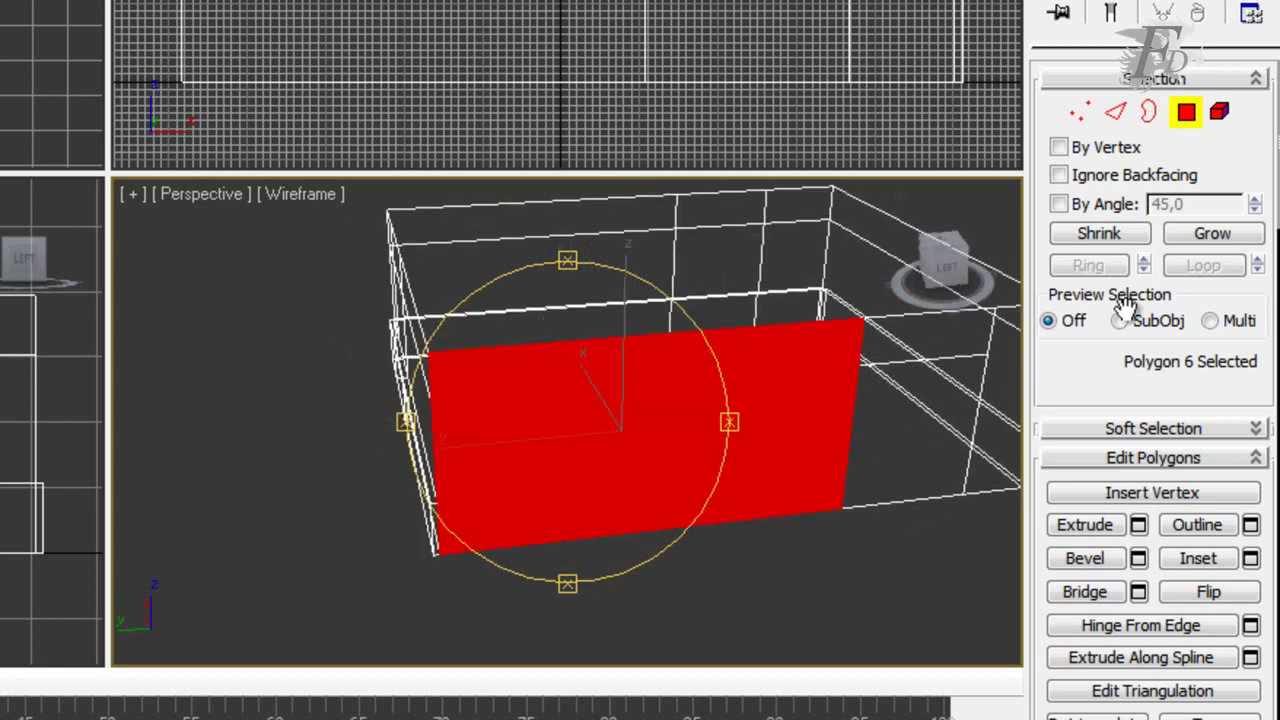
Connect the front wall's top and bottom edges with two new vertical edges.
click(1116, 112)
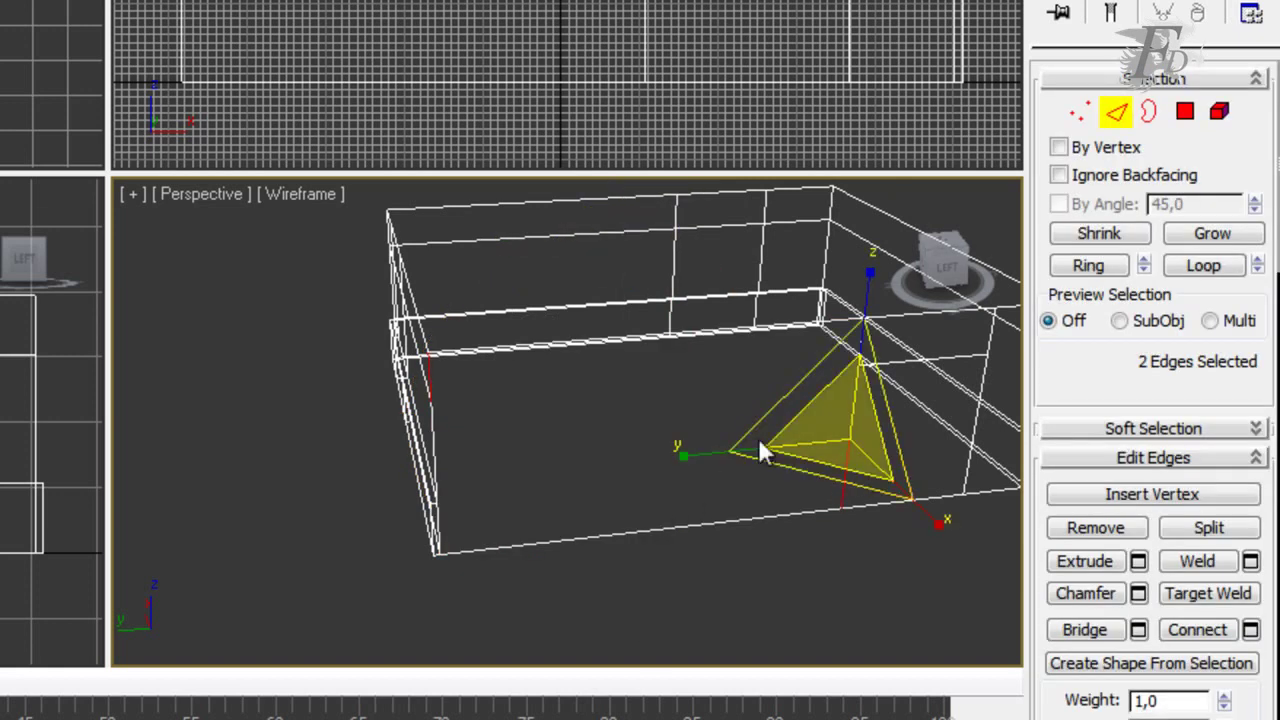
alt+middle_drag(975, 368, 523, 440)
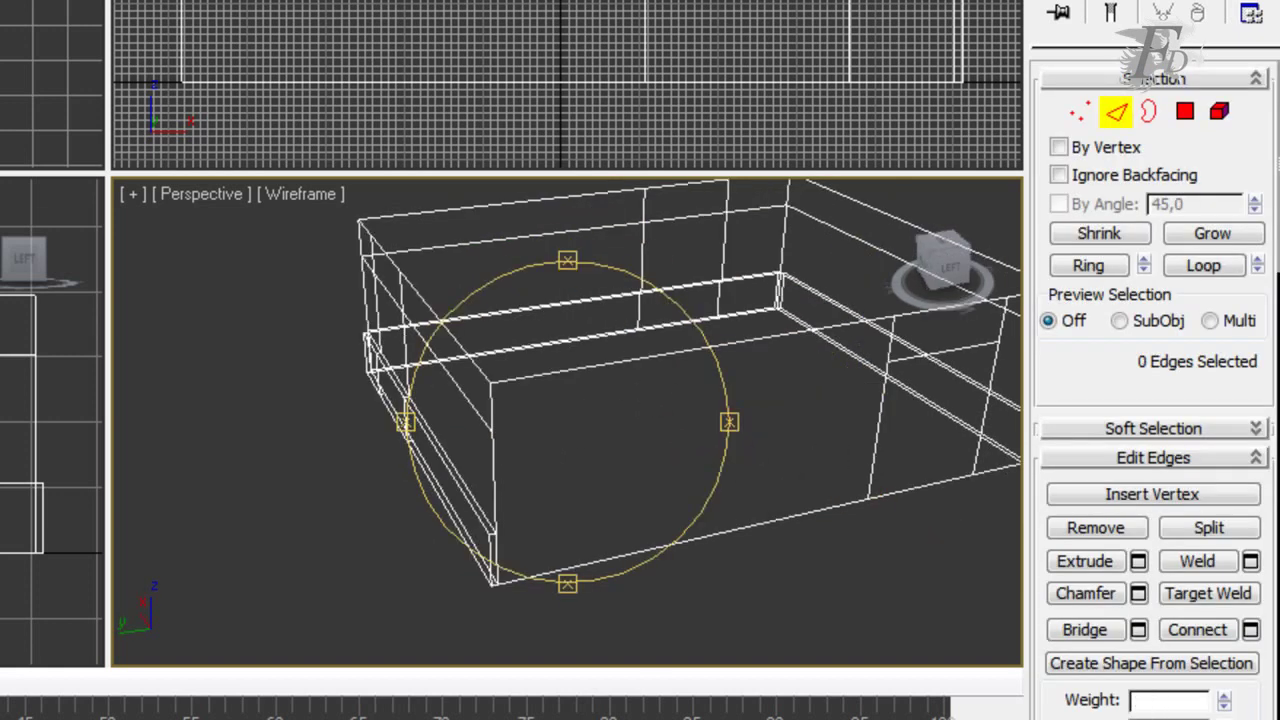
click(627, 361)
ctrl+click(694, 536)
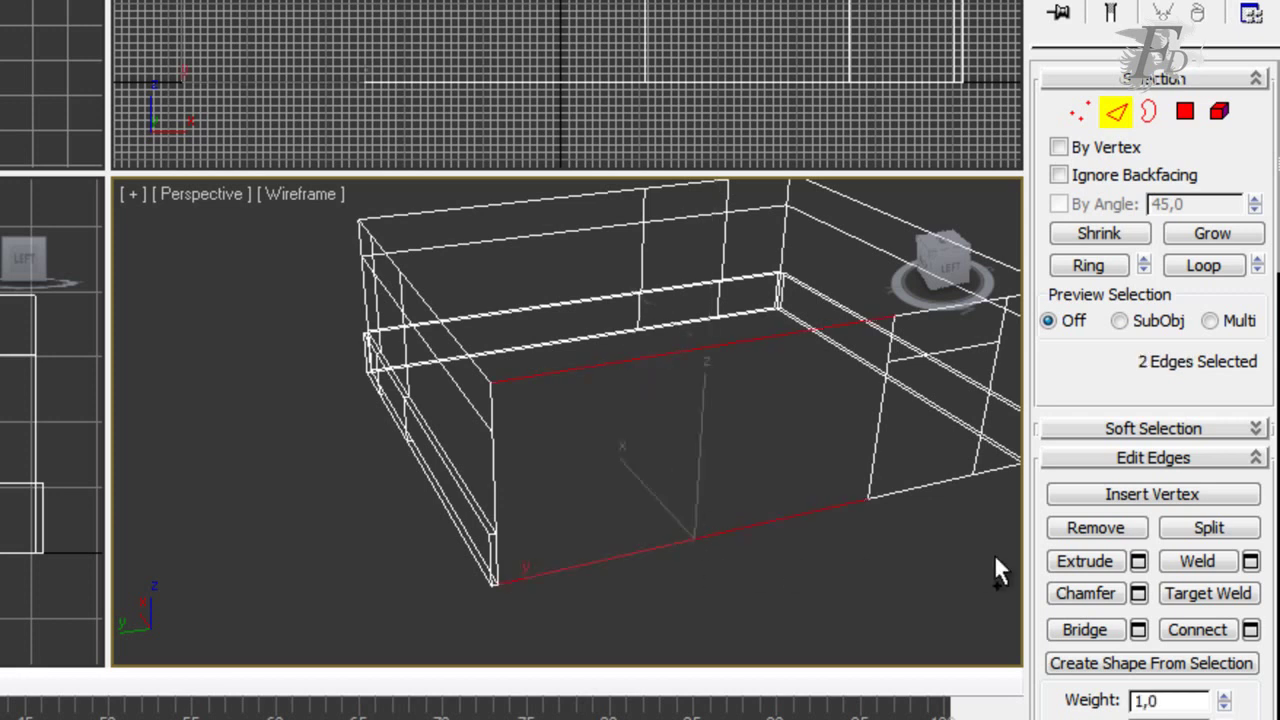
click(1251, 631)
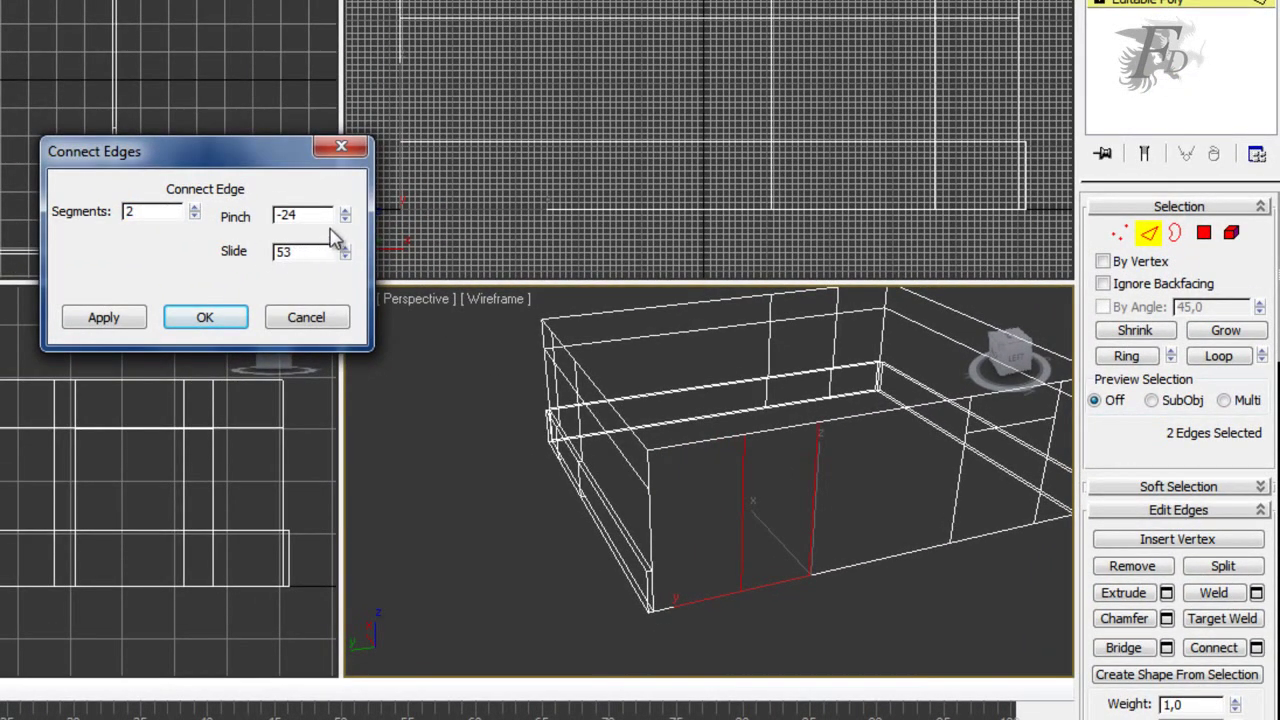
drag(347, 220, 357, 195)
drag(359, 291, 357, 289)
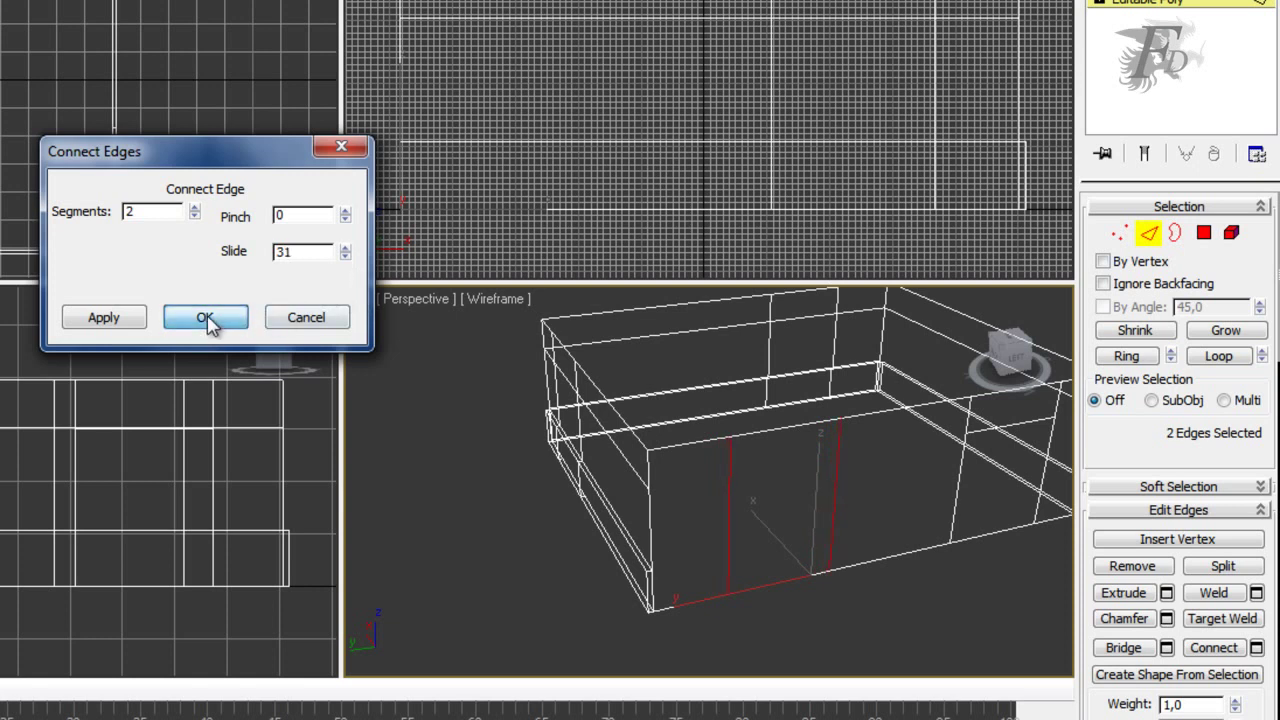
click(205, 318)
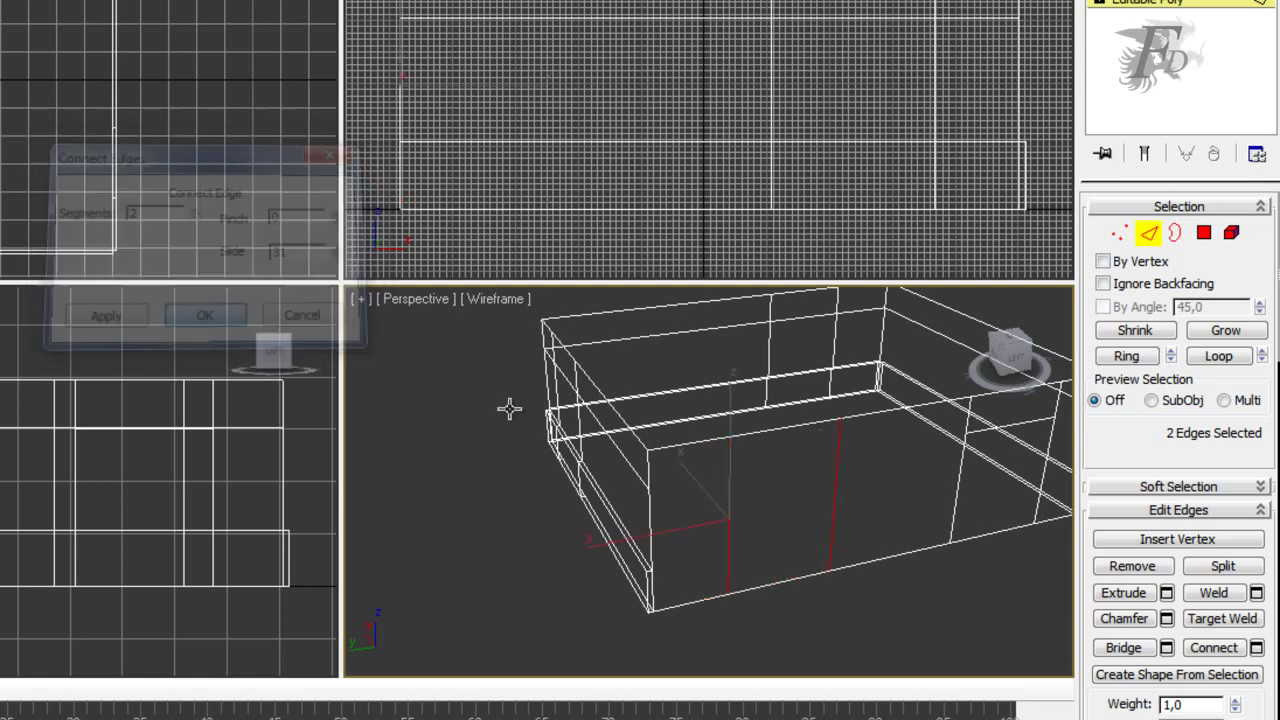
Connect the two vertical edges with two horizontal edges framing the window.
click(1257, 647)
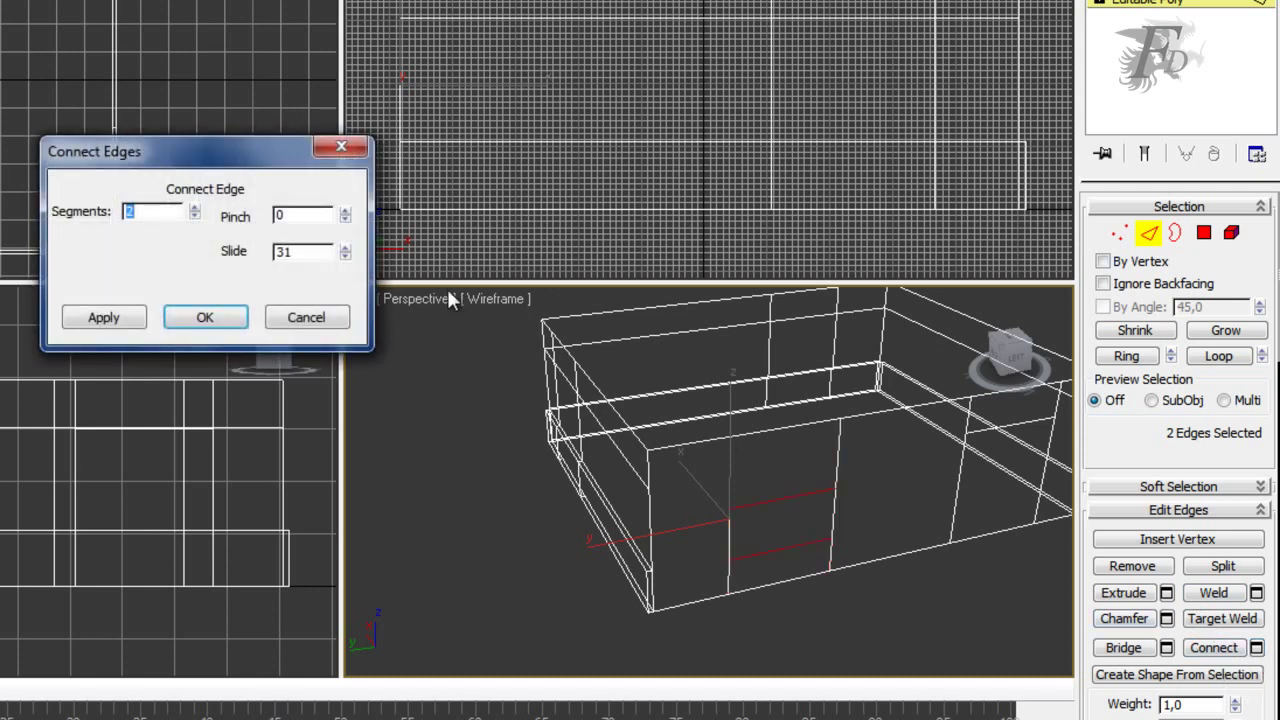
drag(346, 252, 372, 344)
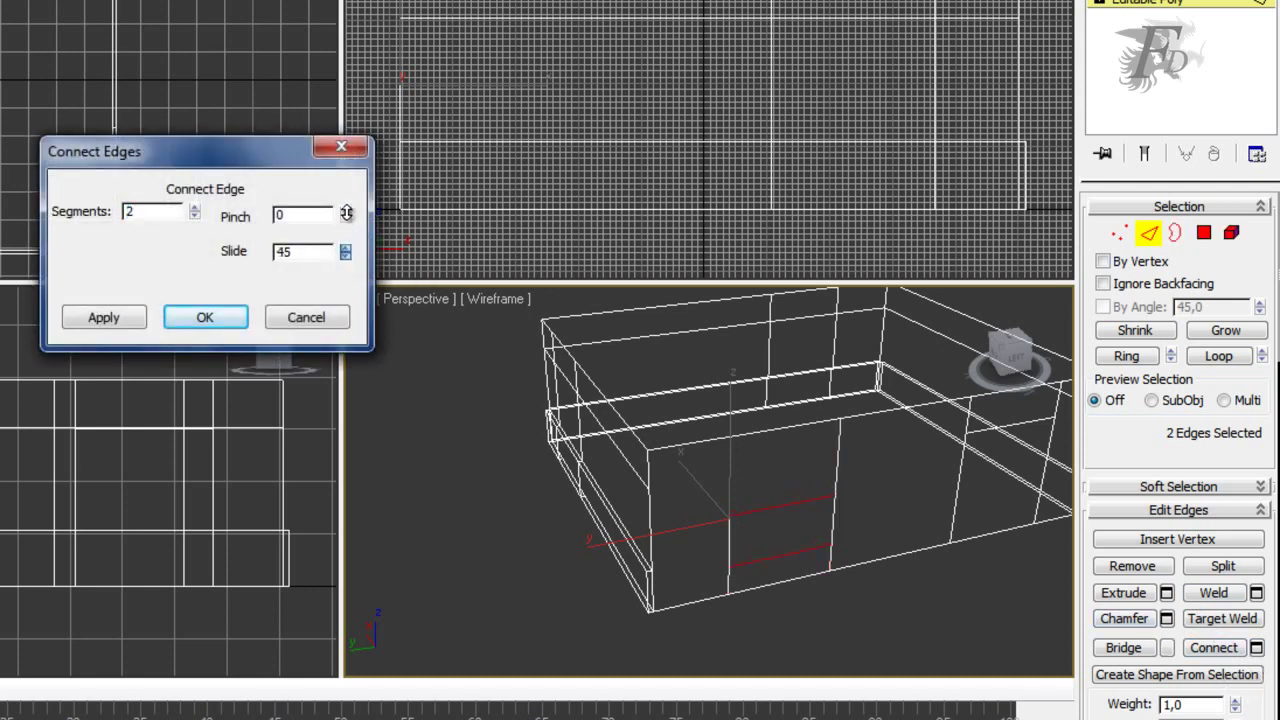
drag(346, 217, 341, 145)
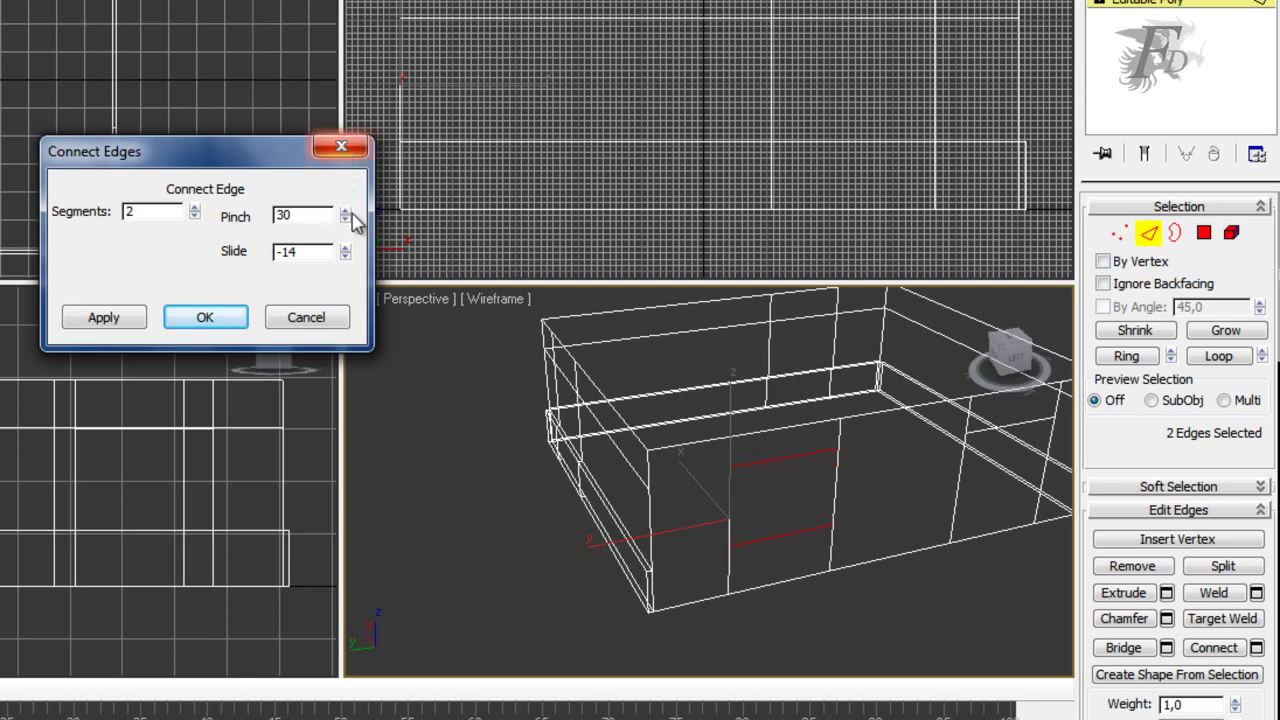
drag(346, 256, 345, 227)
click(210, 318)
Delete the enclosed window polygon and check the opening in smooth shading.
key(4)
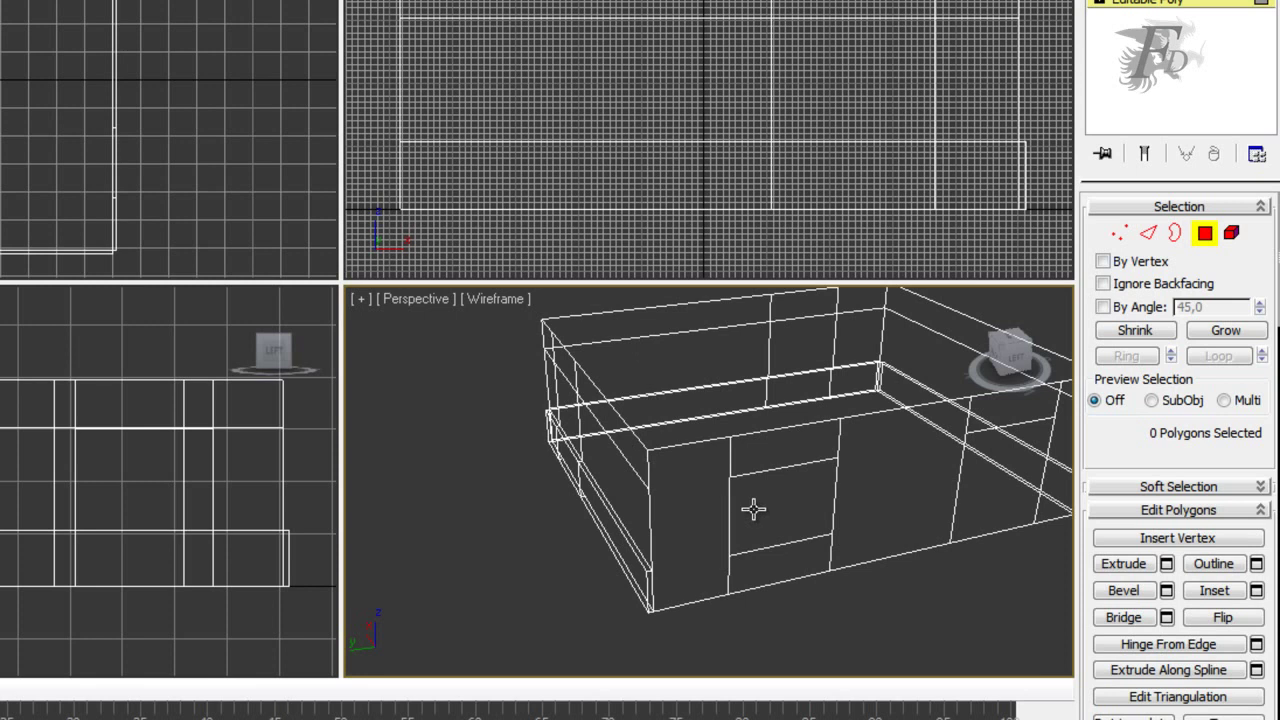
click(754, 509)
key(Delete)
click(497, 298)
click(595, 326)
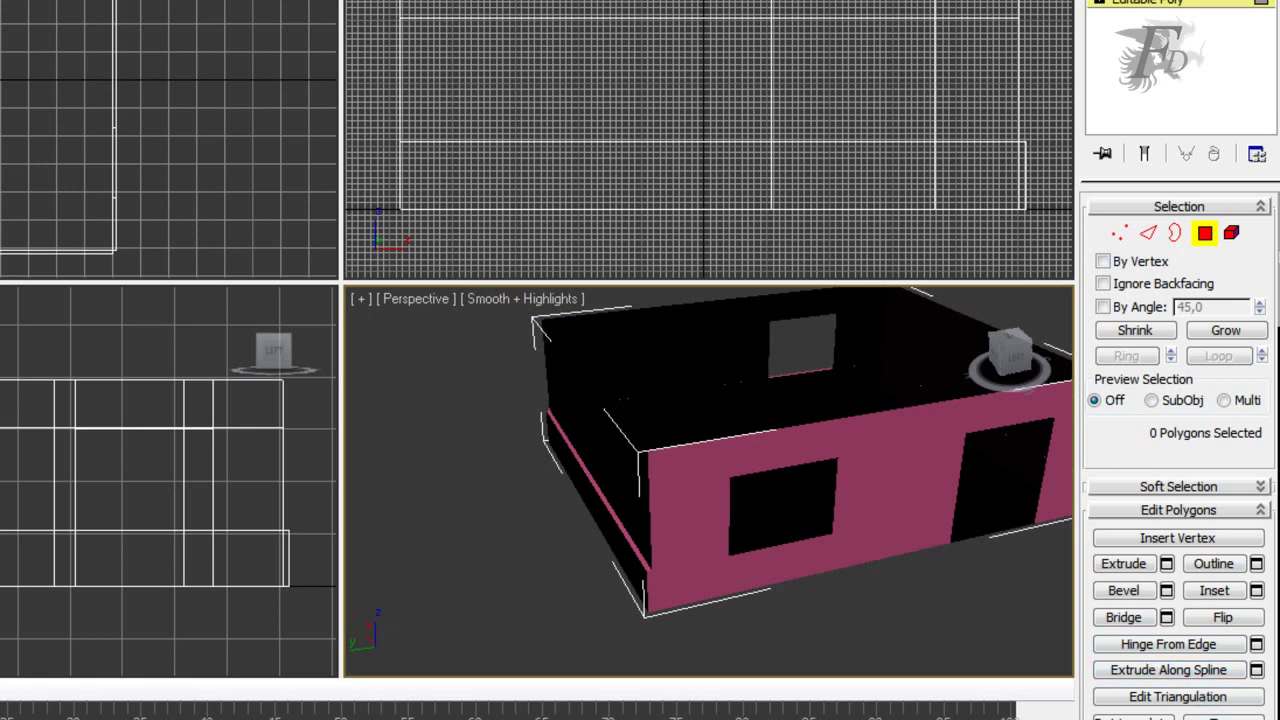
mouse_move(700, 486)
alt+middle_down()
mouse_move(961, 452)
mouse_move(889, 394)
mouse_move(720, 451)
mouse_move(657, 457)
alt+middle_up()
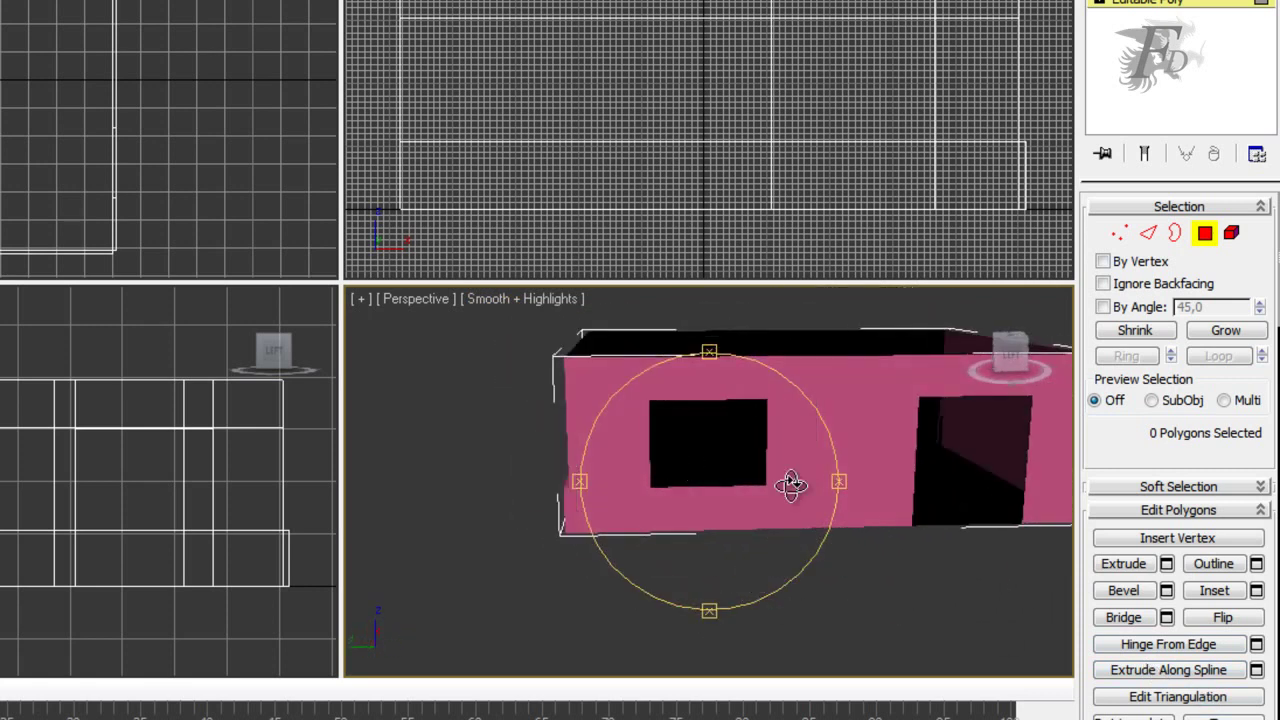
alt+middle_drag(790, 484, 911, 474)
key(F3)
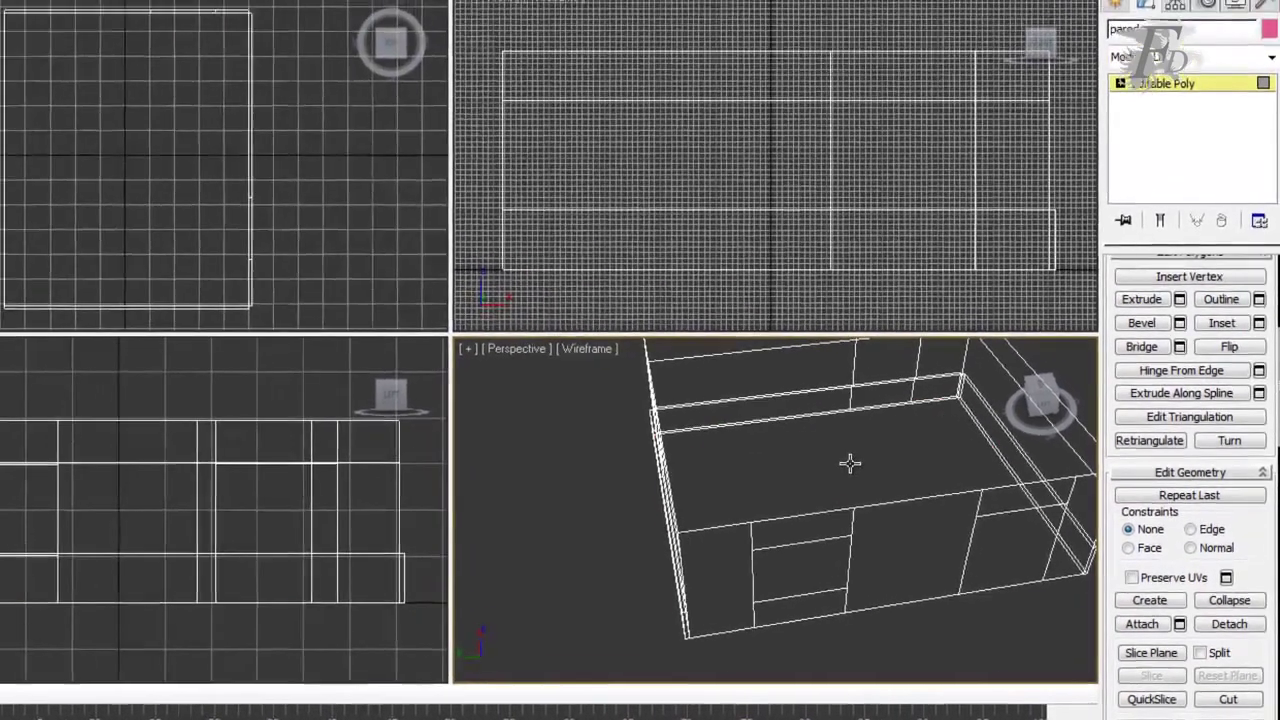
Detach the floor polygon as a new object named suelo.
key(ctrl+a)
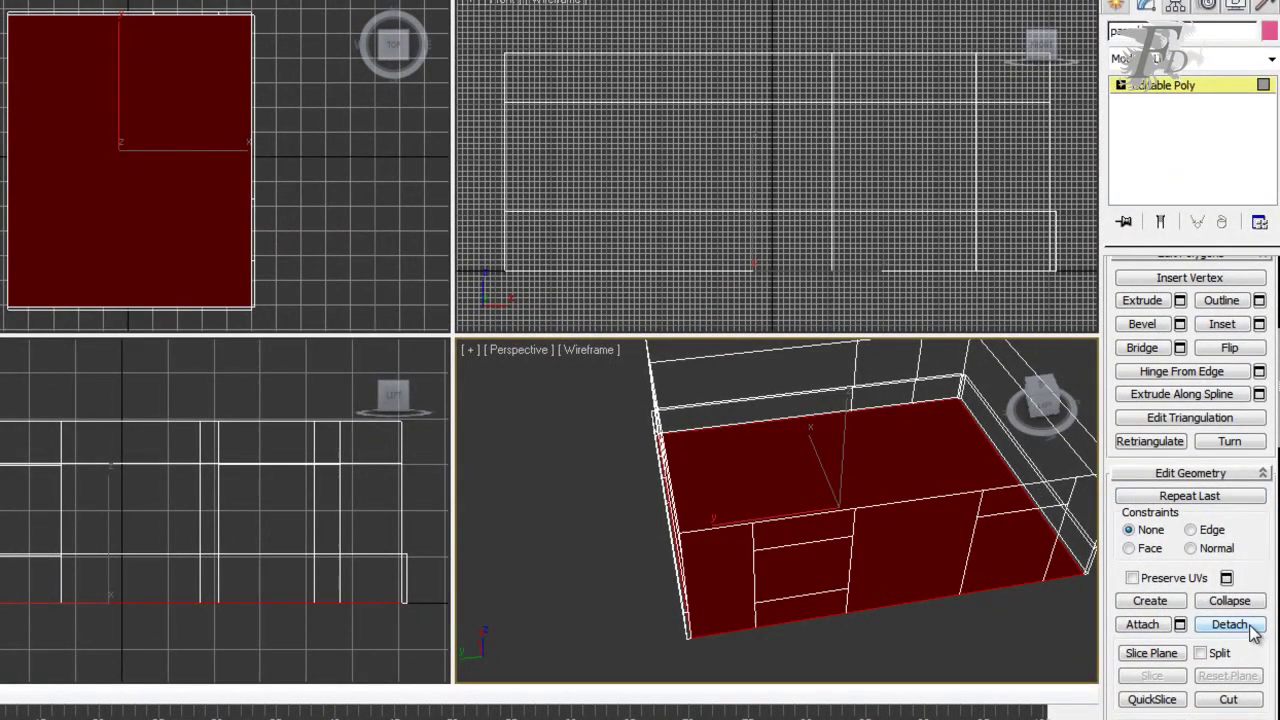
click(1229, 624)
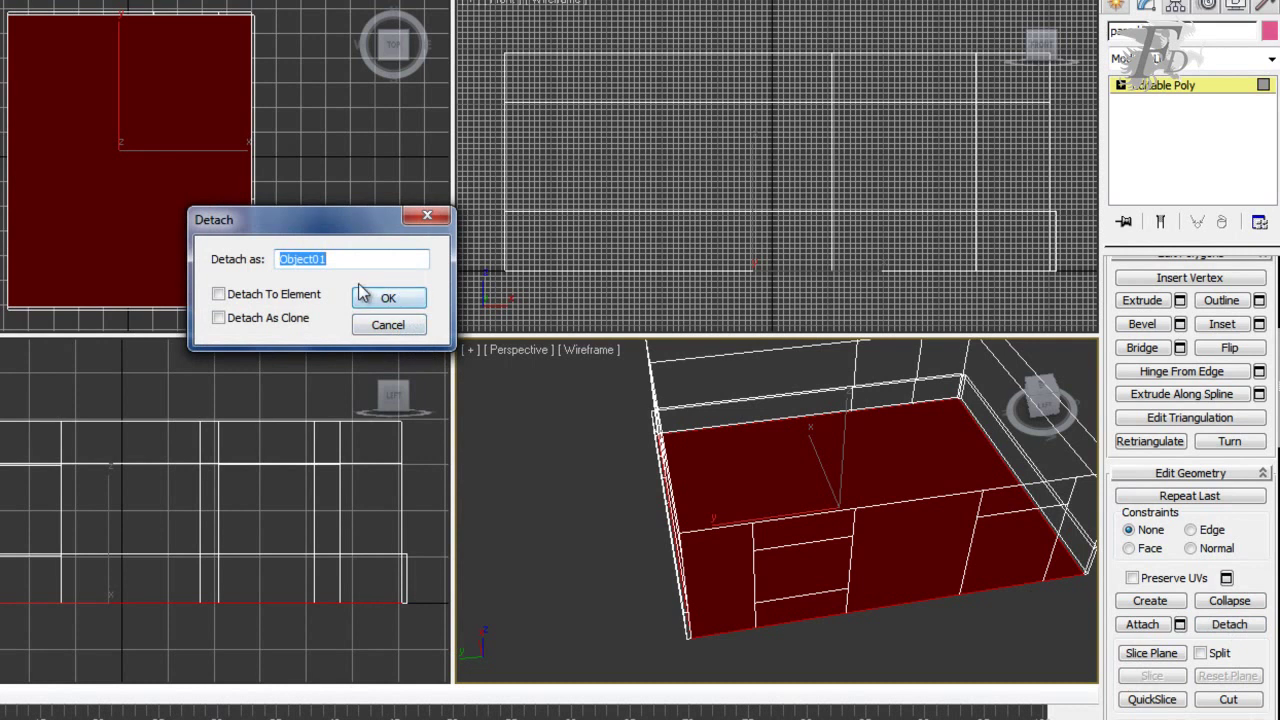
text(suelo)
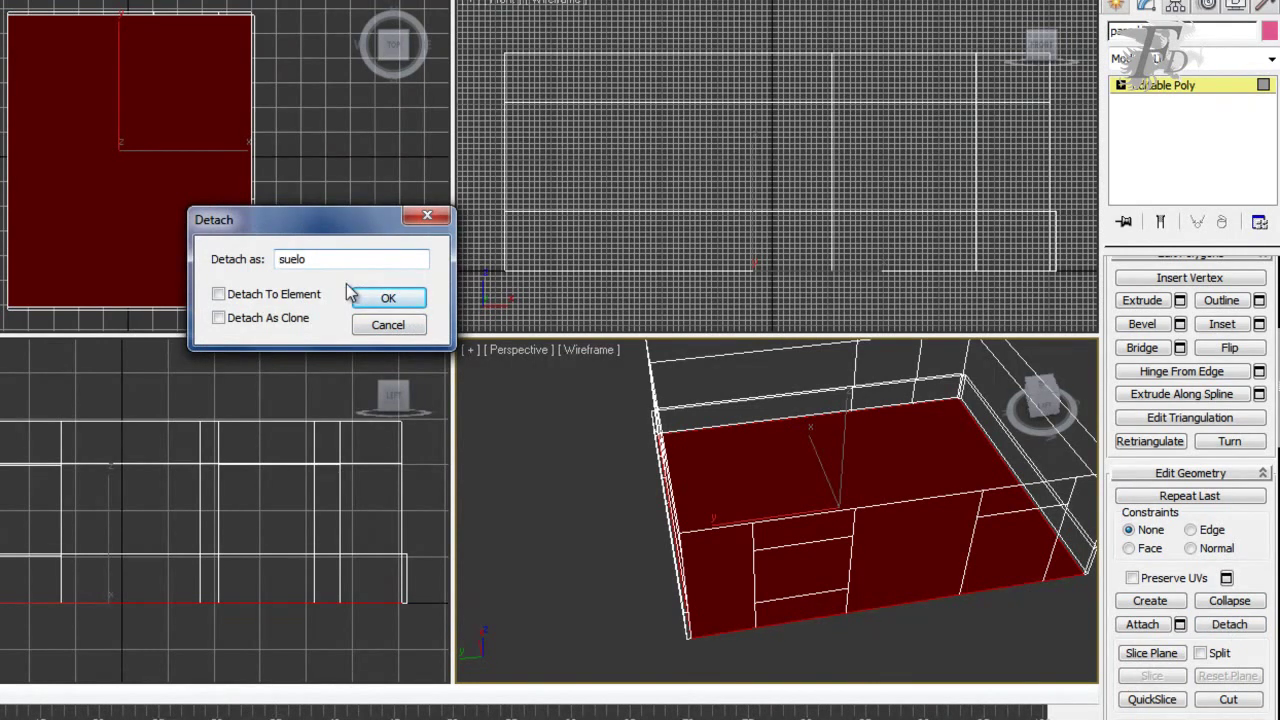
click(388, 298)
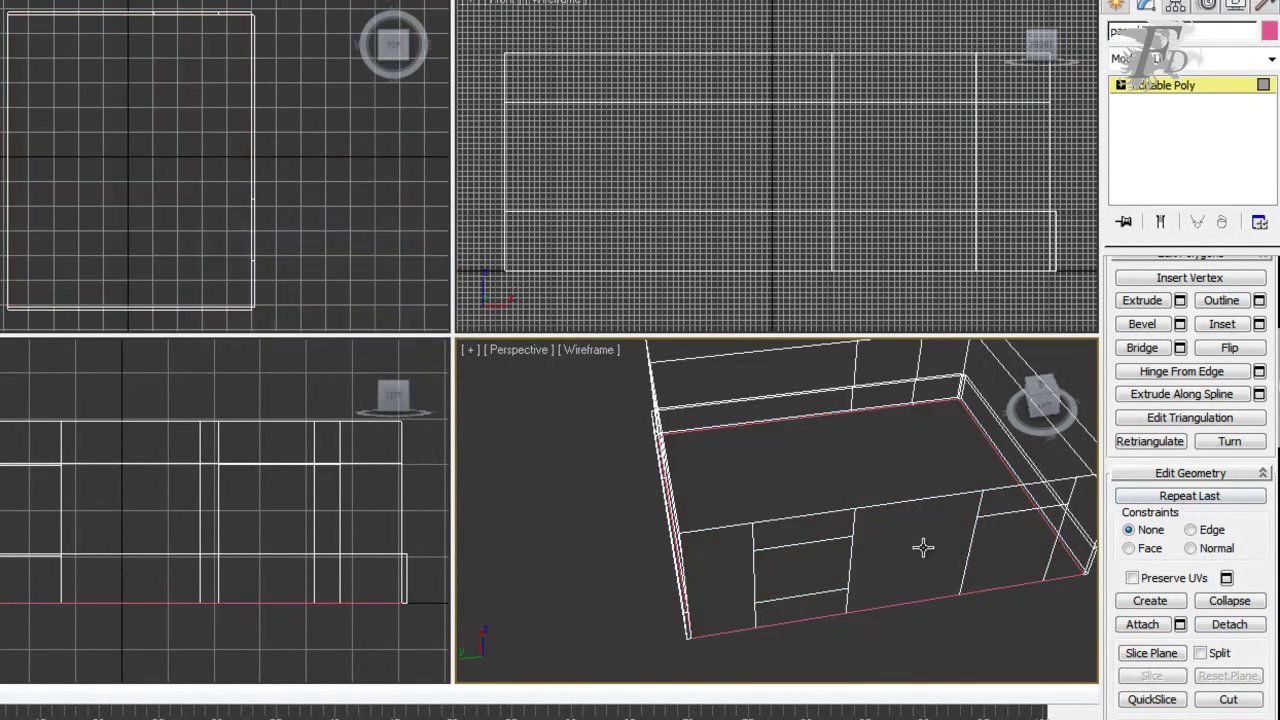
alt+middle_drag(933, 603, 861, 466)
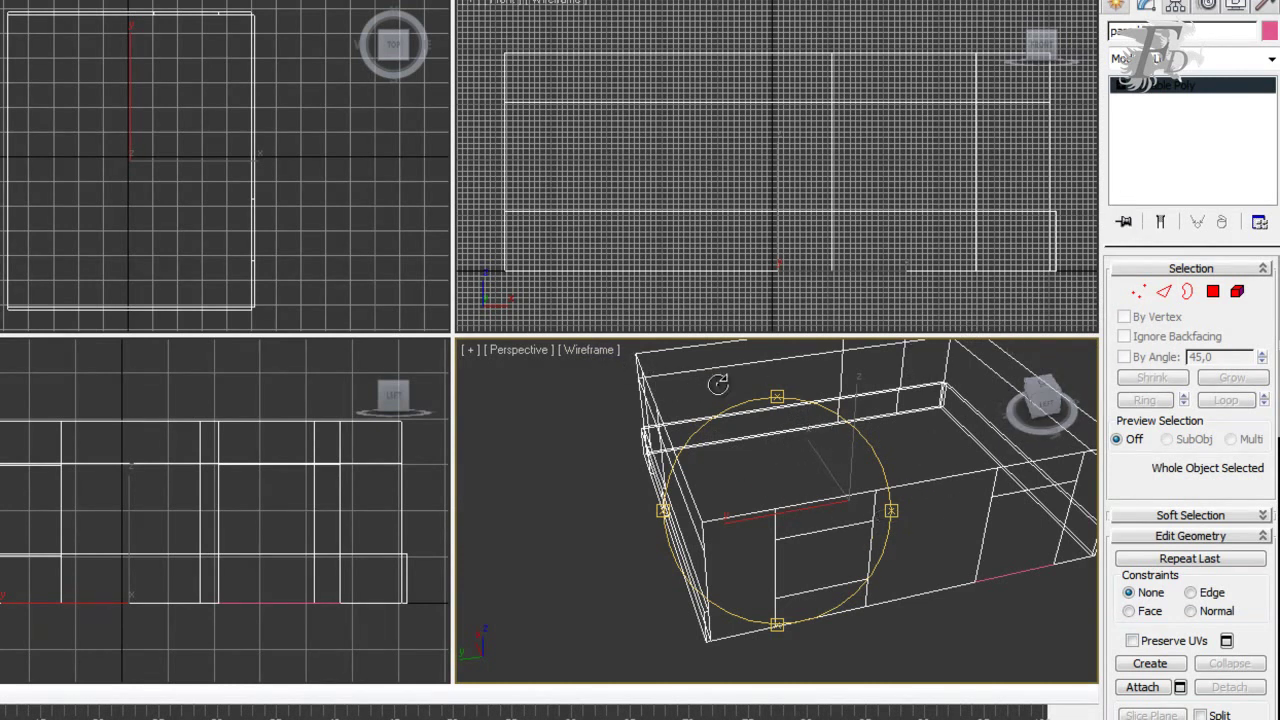
Add a Shell modifier to suelo (Inner 0,03m, Outer 0,025m) with smooth shading.
click(609, 352)
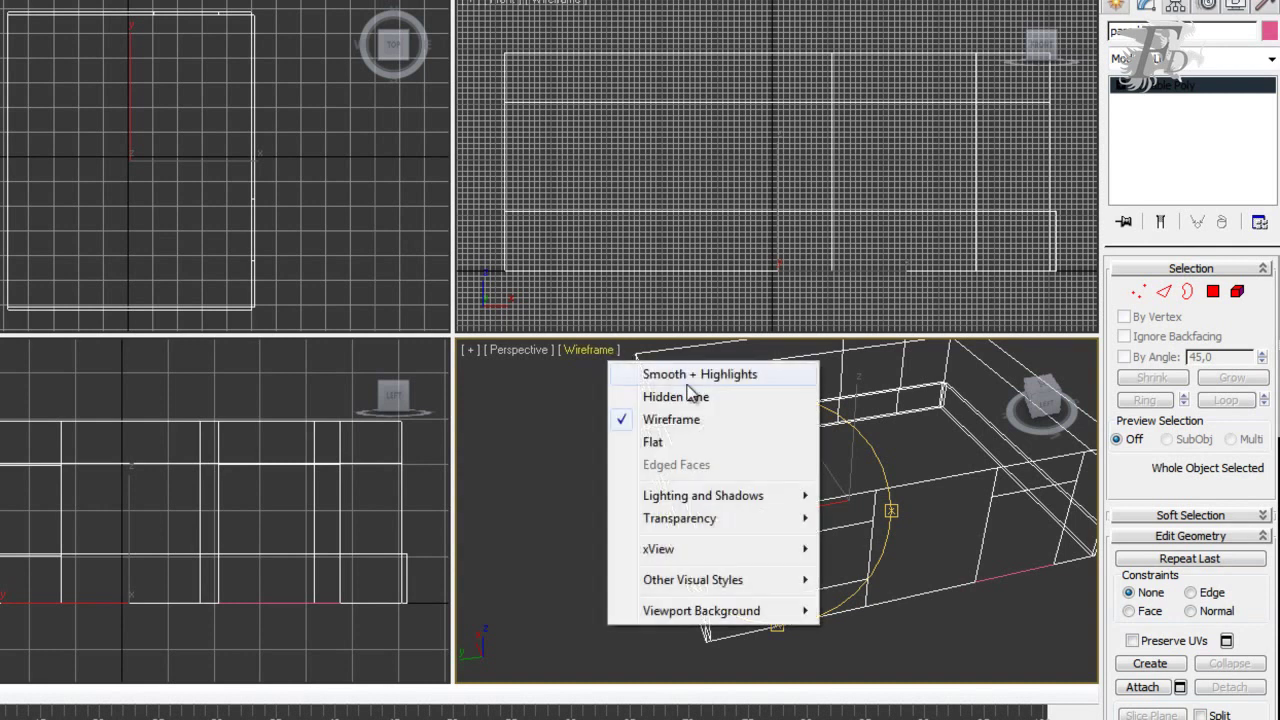
click(690, 375)
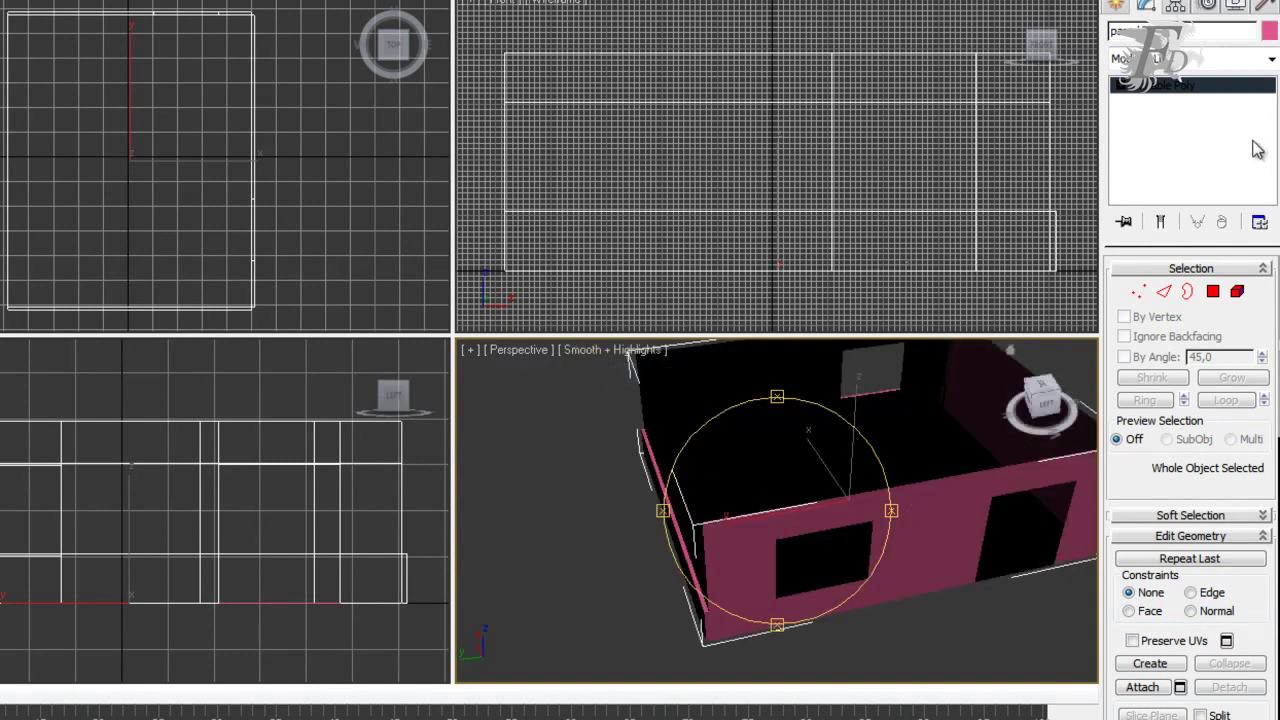
click(1271, 60)
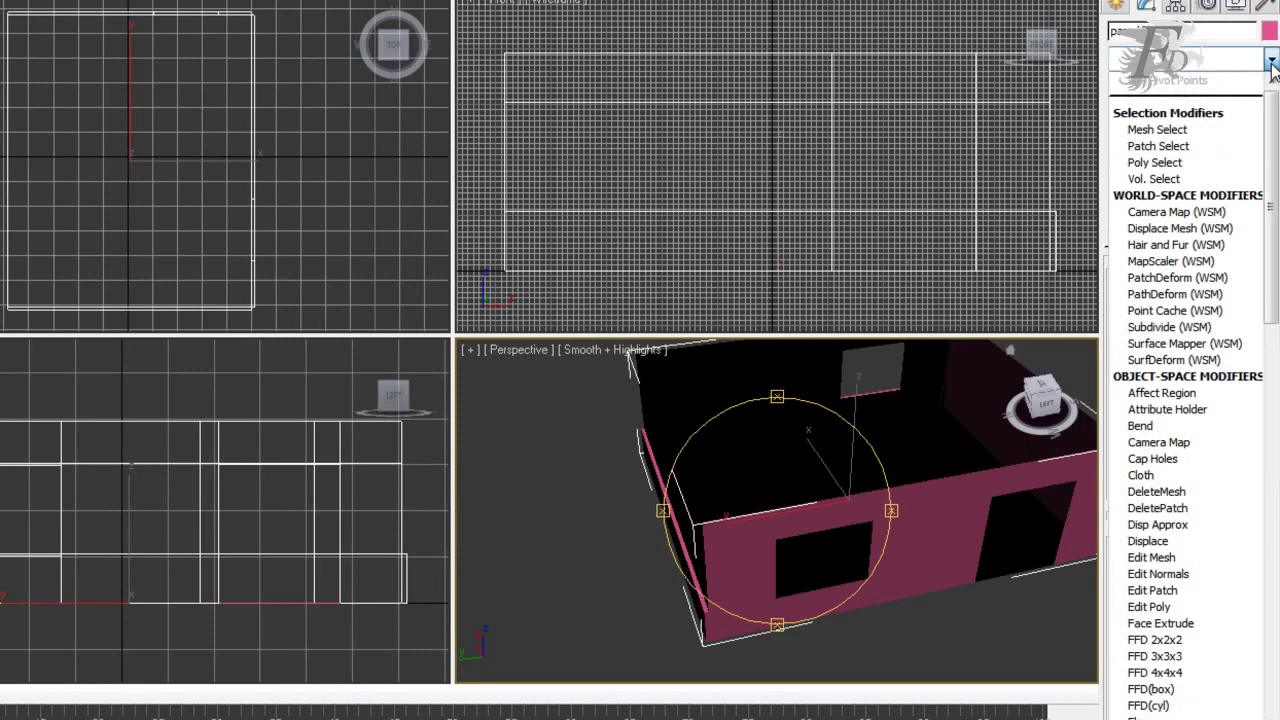
scroll(1271, 64, down, 5)
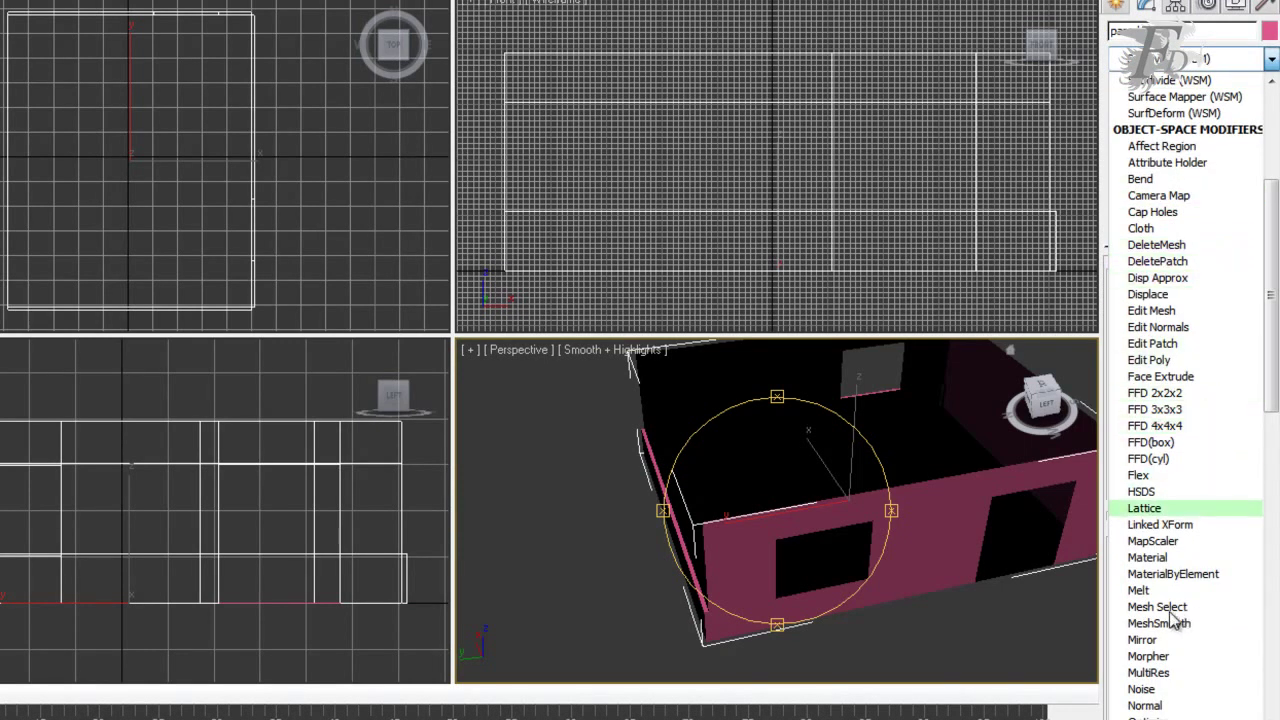
scroll(1183, 620, down, 8)
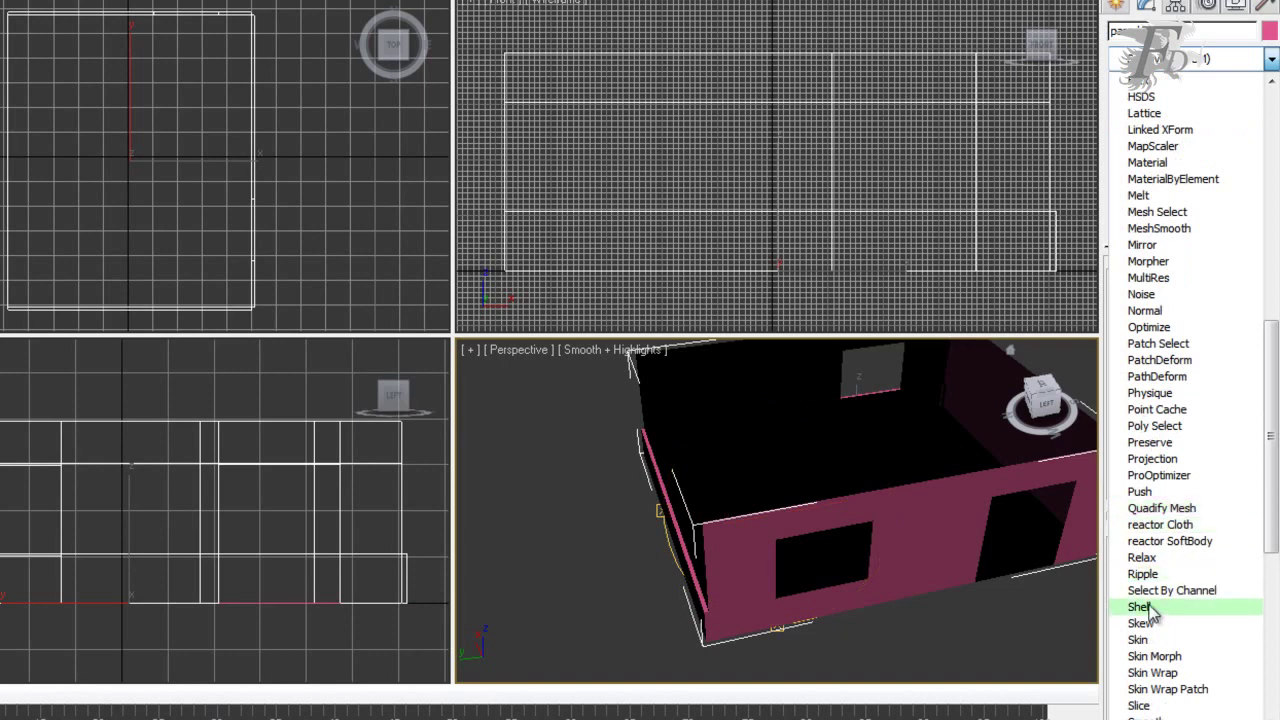
click(1146, 607)
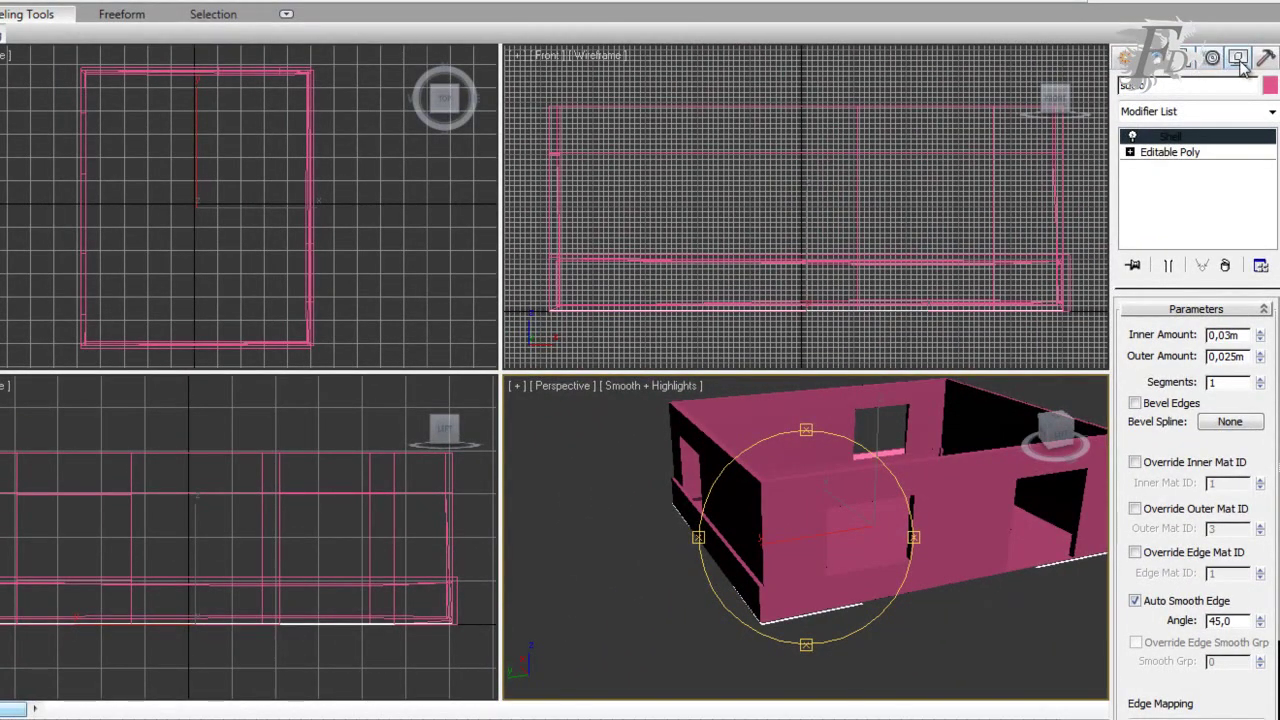
Hide unselected objects, then unhide all objects again.
click(1238, 58)
click(1220, 549)
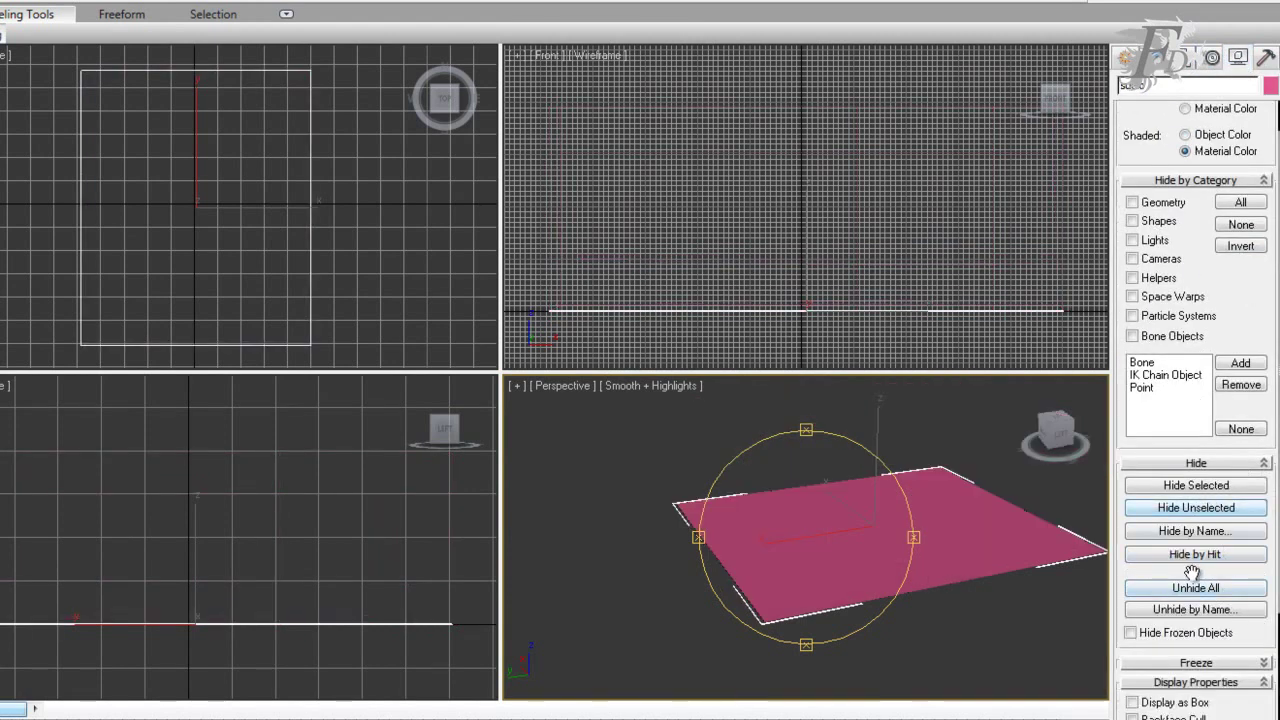
click(1199, 590)
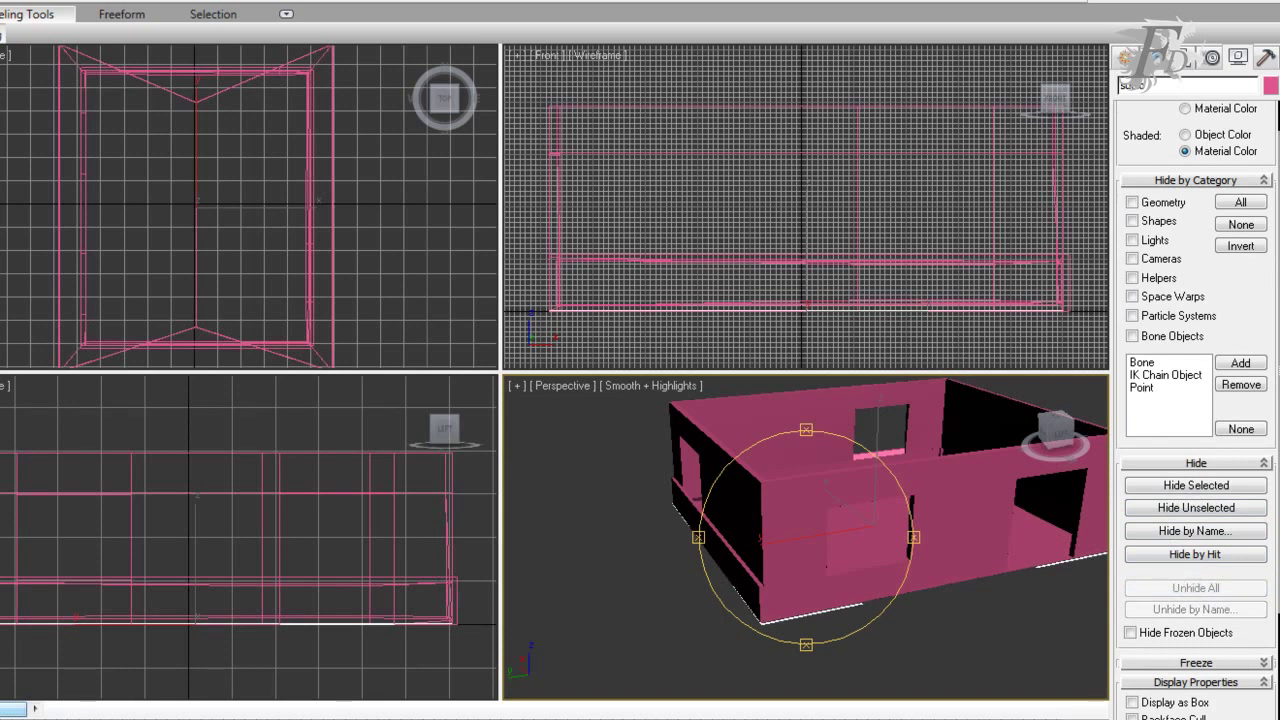
Shift-drag a copy of the floor up to wall-top height and name it techo.
key(h)
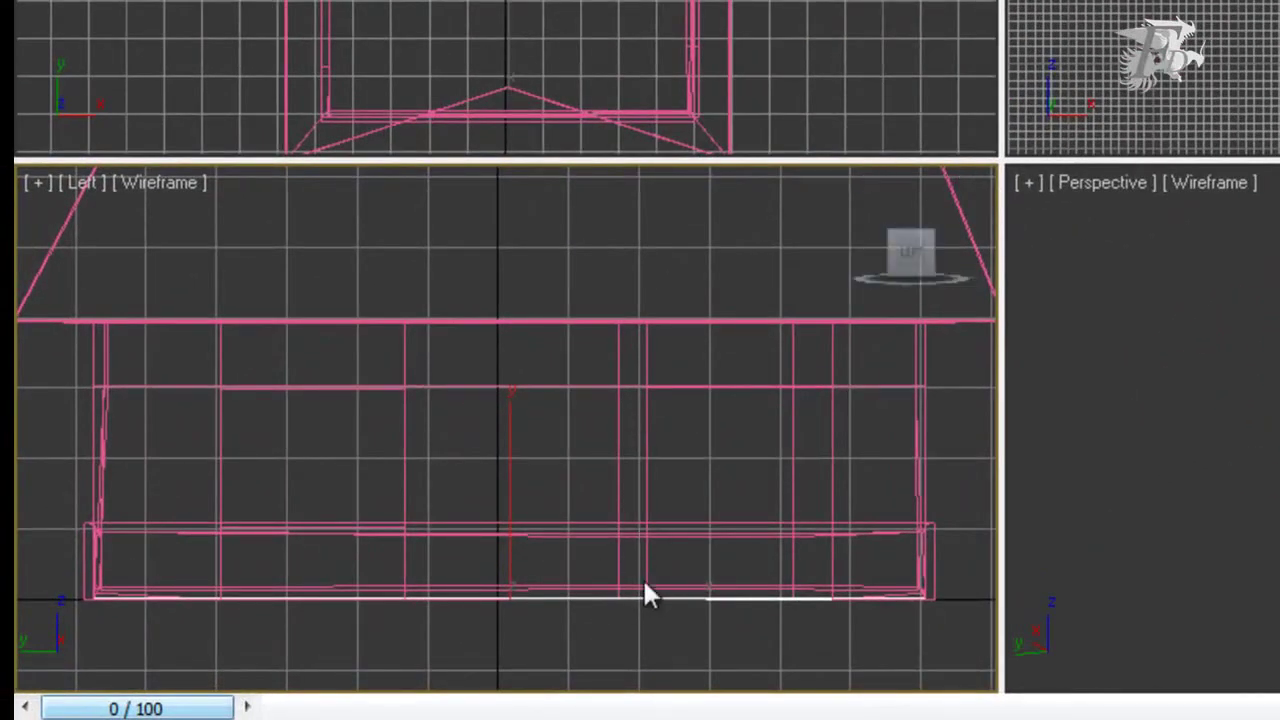
key(w)
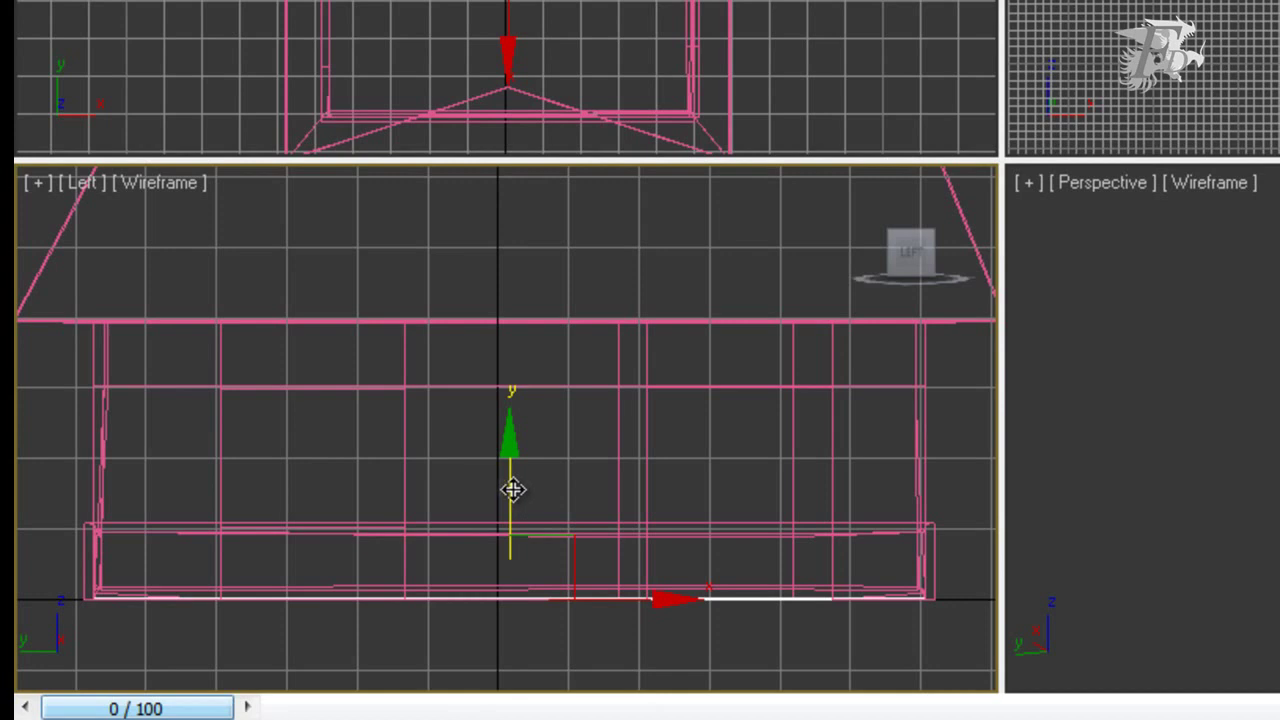
drag(510, 486, 500, 212)
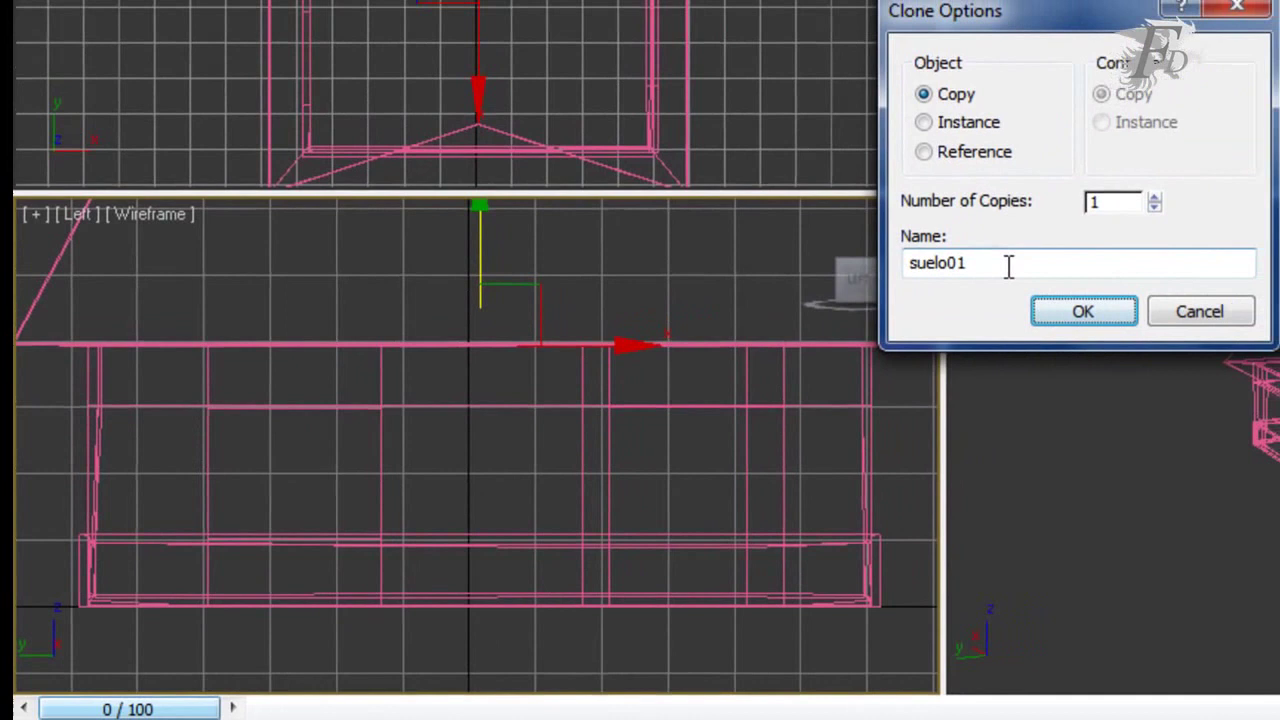
drag(968, 263, 898, 235)
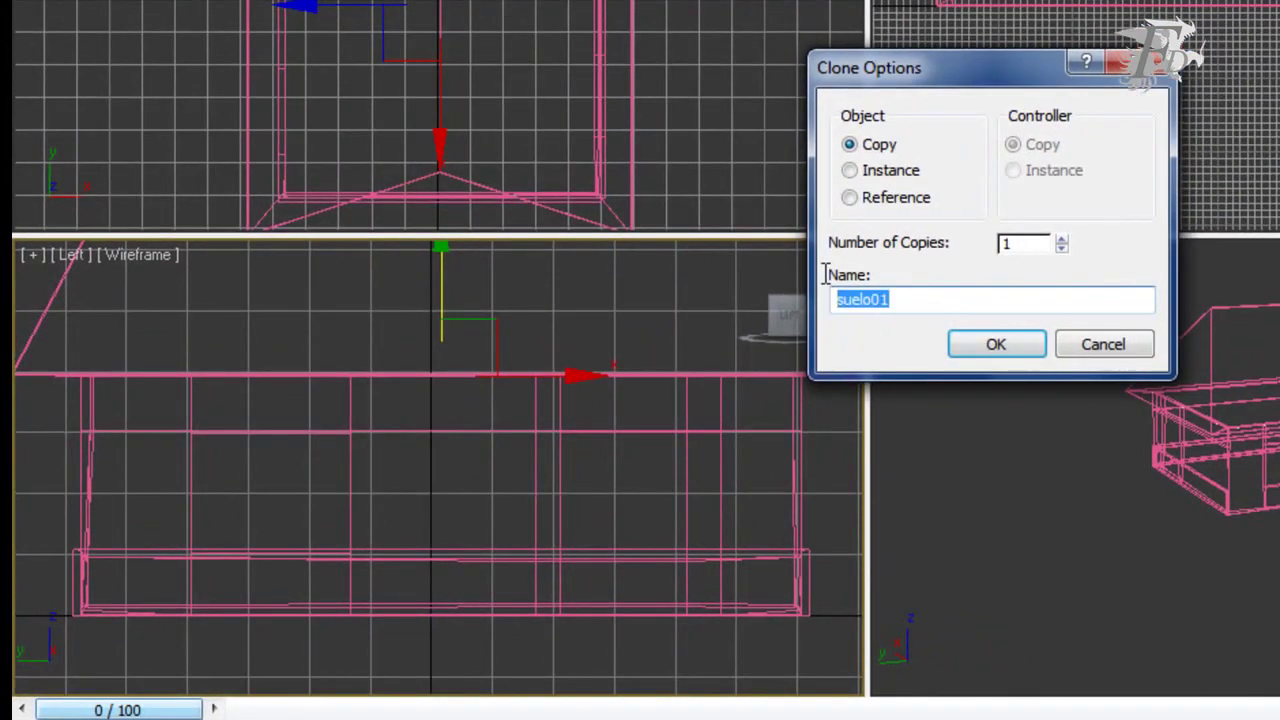
text(techo)
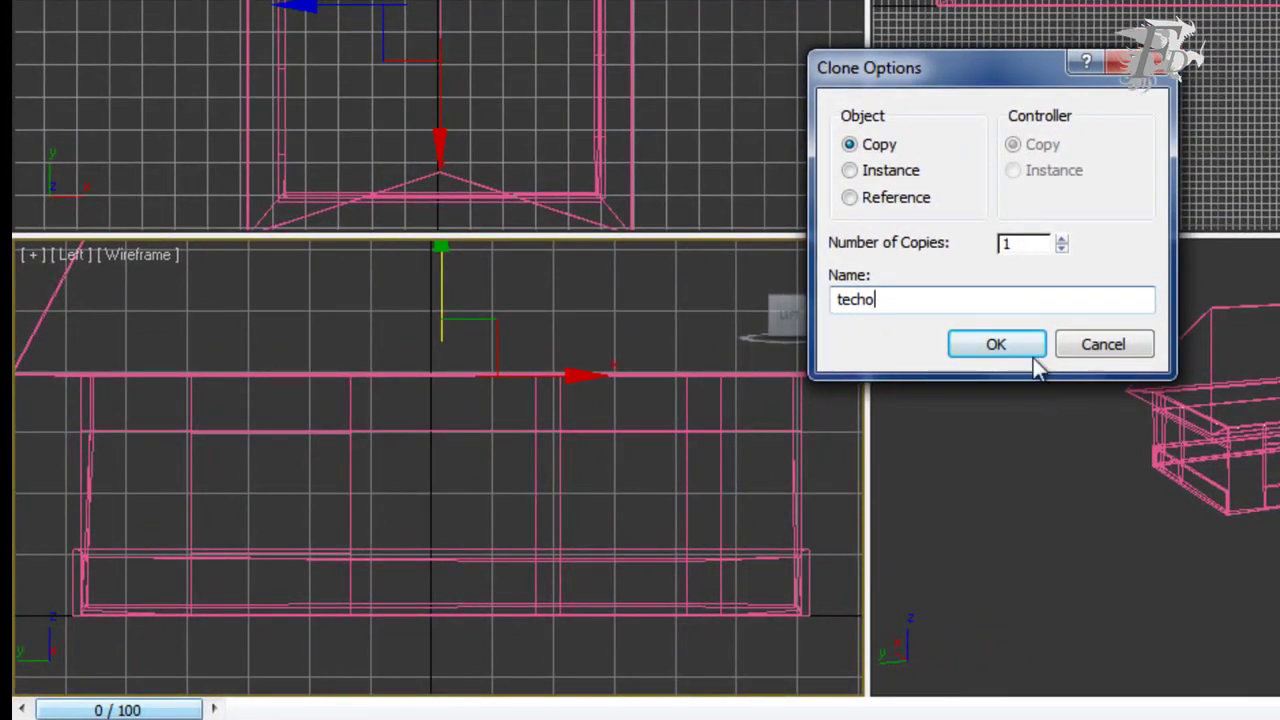
click(1011, 343)
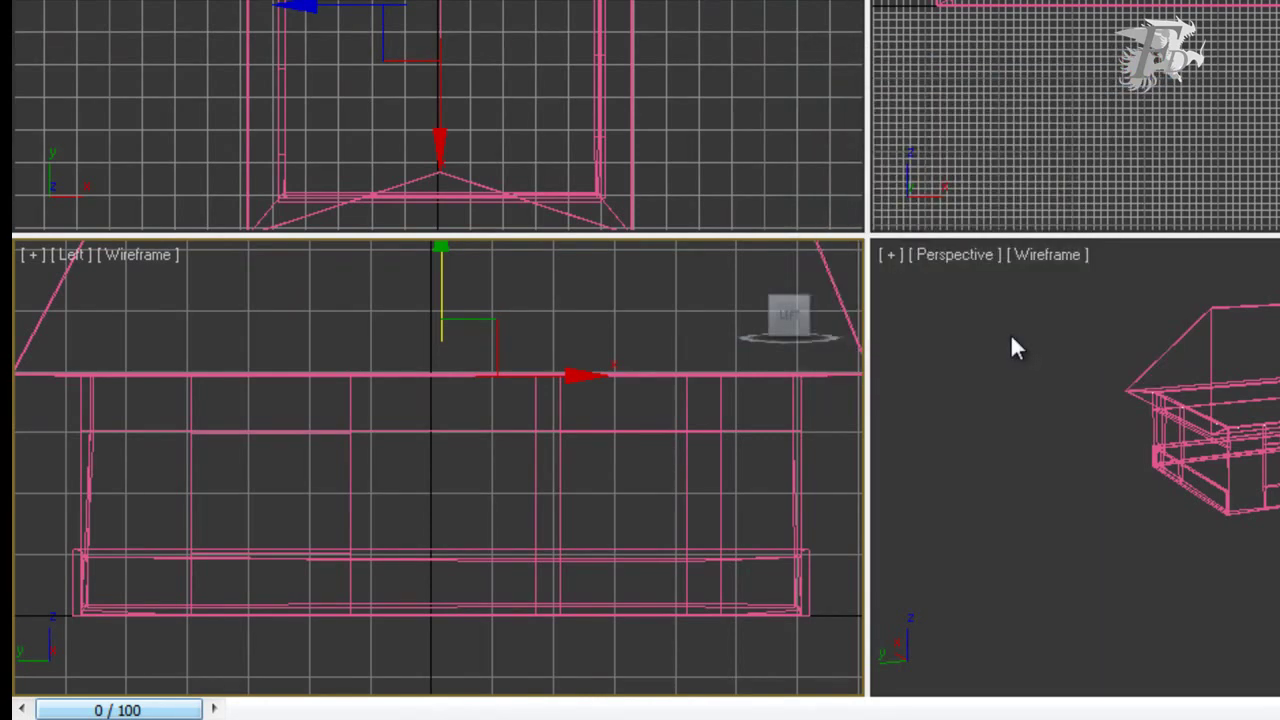
key(F3)
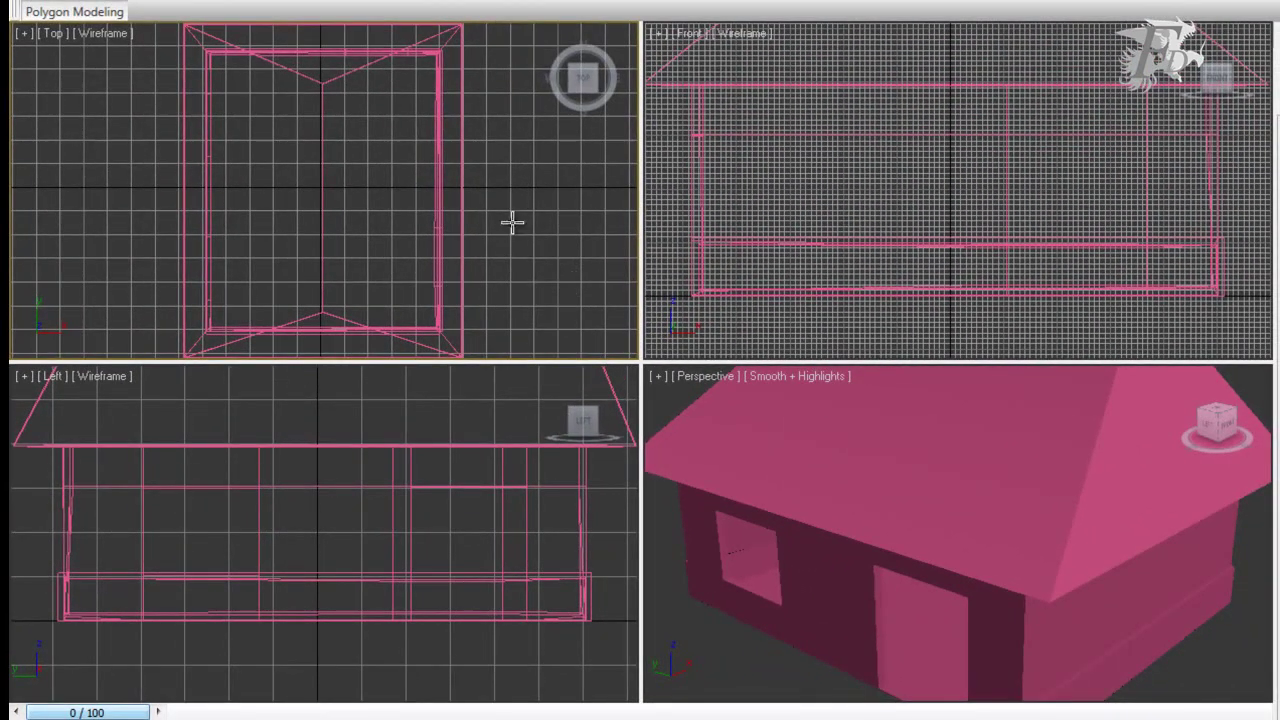
Draw the chimney box over the roof, set its height, and convert to Editable Poly.
mouse_move(489, 165)
mouse_down()
mouse_move(561, 211)
mouse_move(554, 219)
mouse_up()
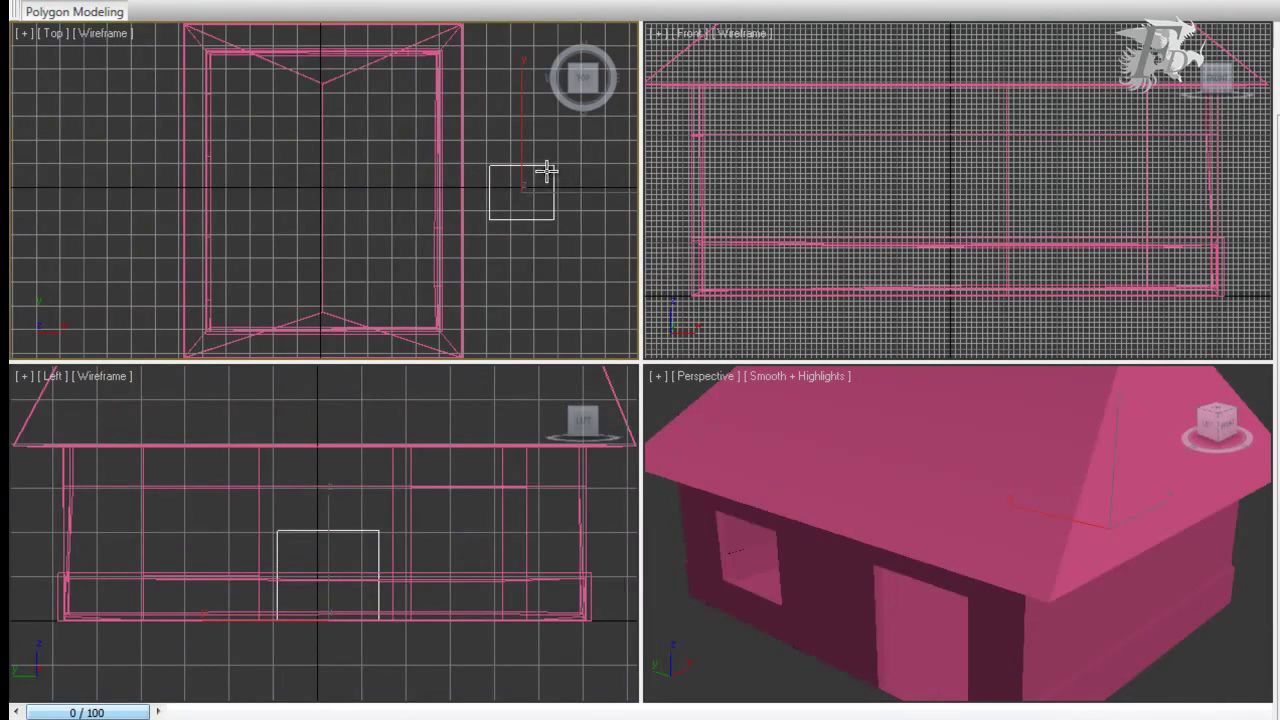
click(545, 166)
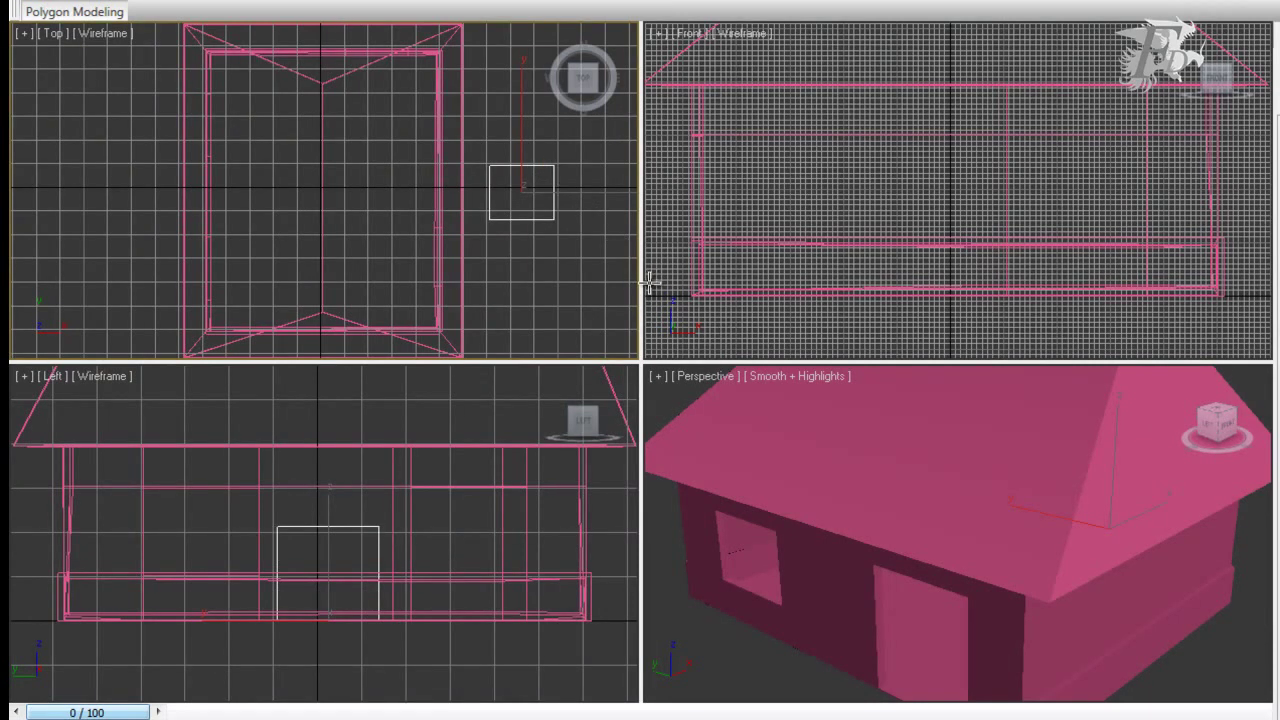
right_click(517, 216)
mouse_move(606, 401)
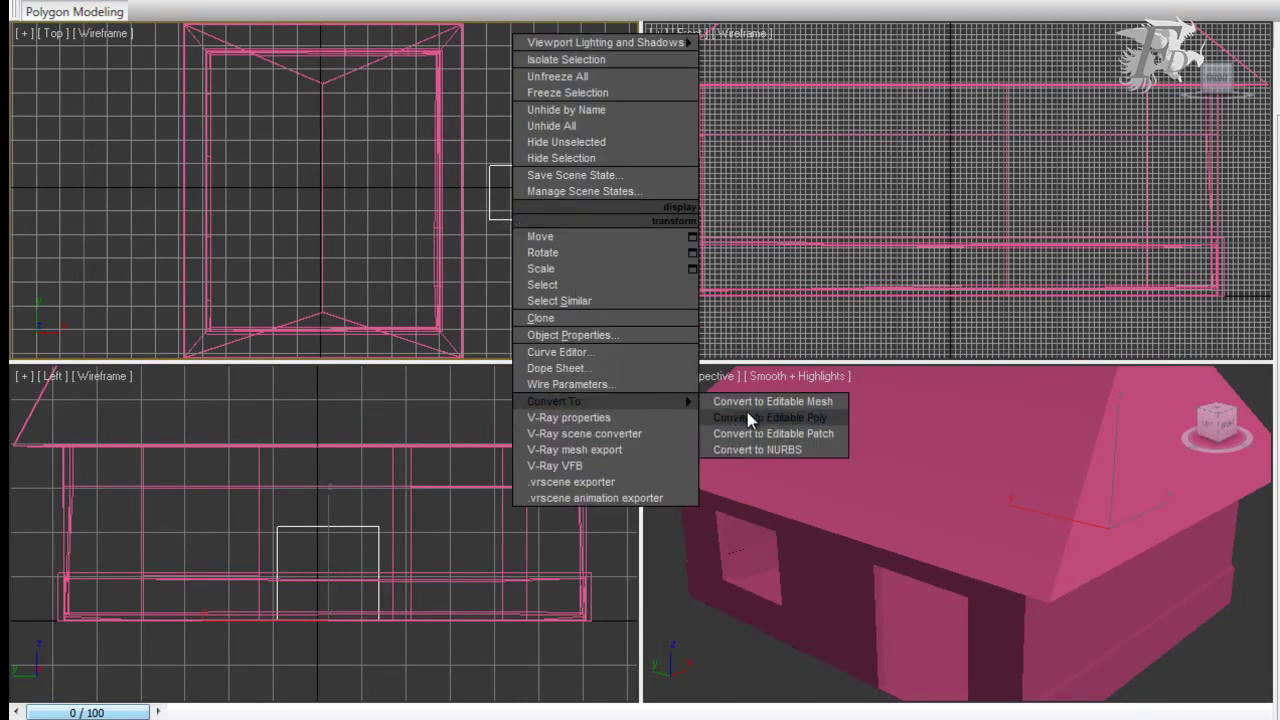
click(747, 414)
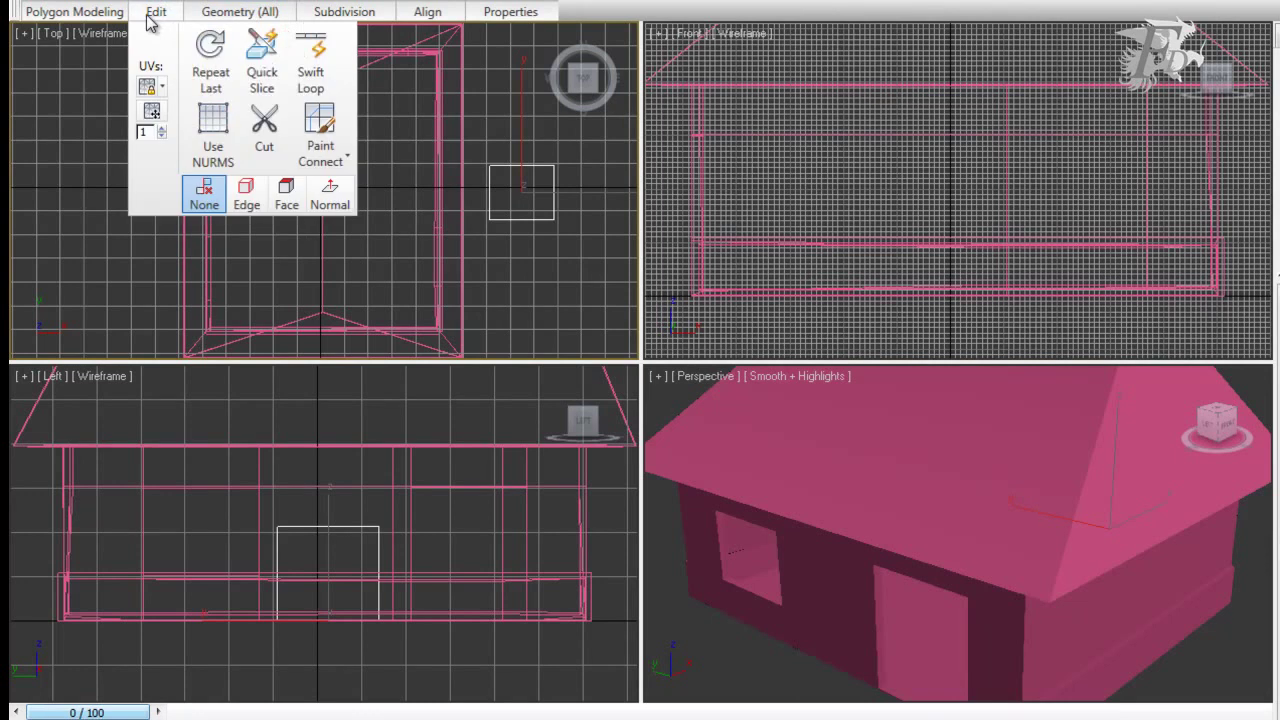
Cut a horizontal Swift Loop near the chimney top in the Left view.
click(322, 58)
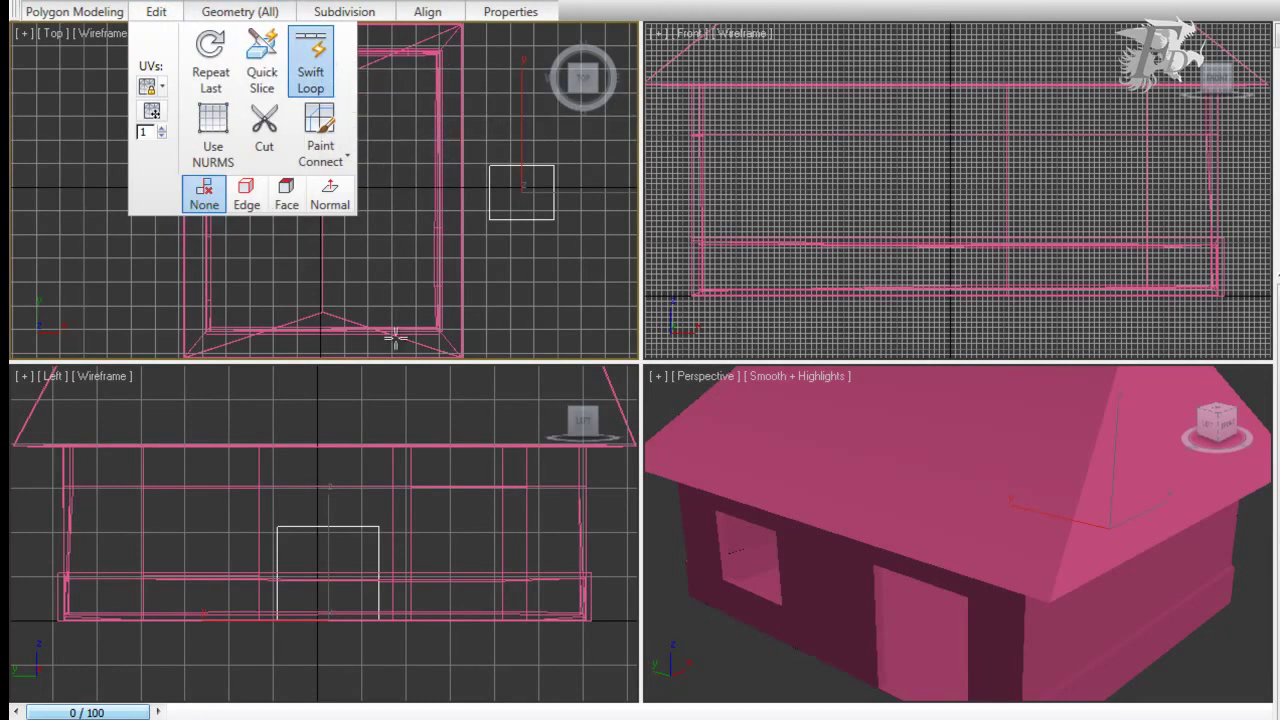
click(33, 516)
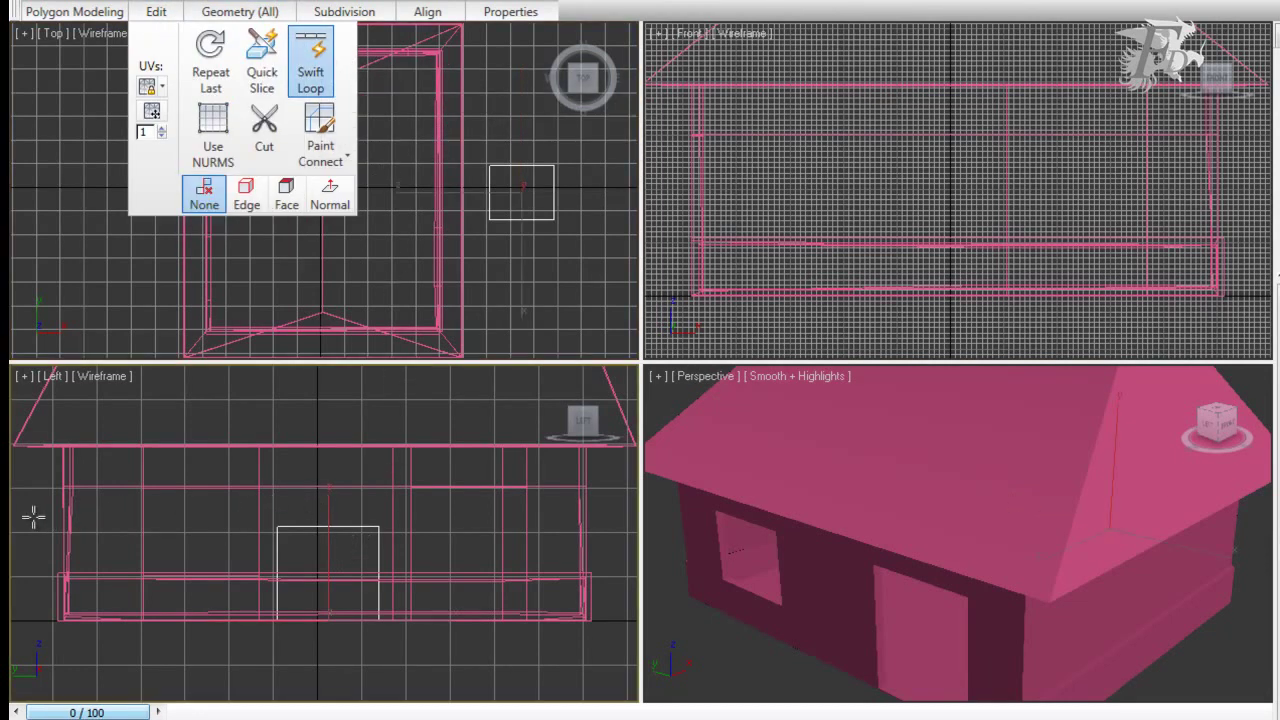
click(282, 550)
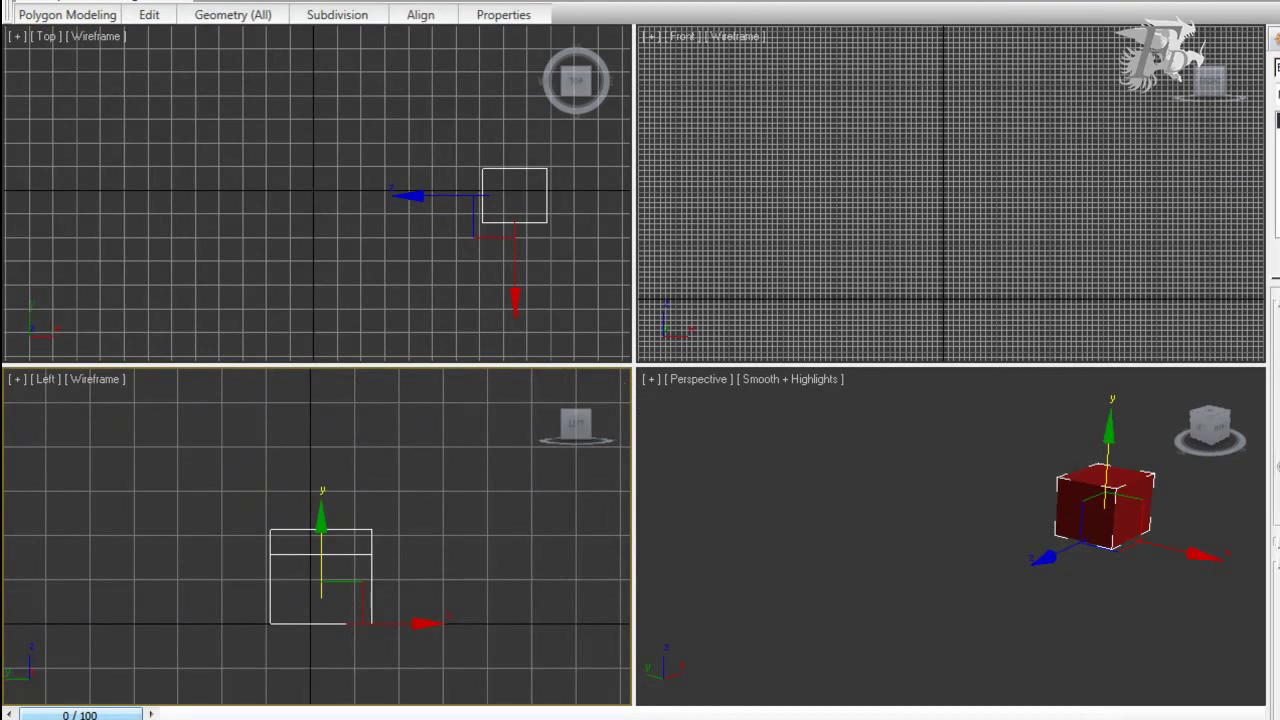
Bevel the chimney's four upper side faces by Local Normal, Height 0,329m, Outline -0,037m.
key(4)
click(297, 547)
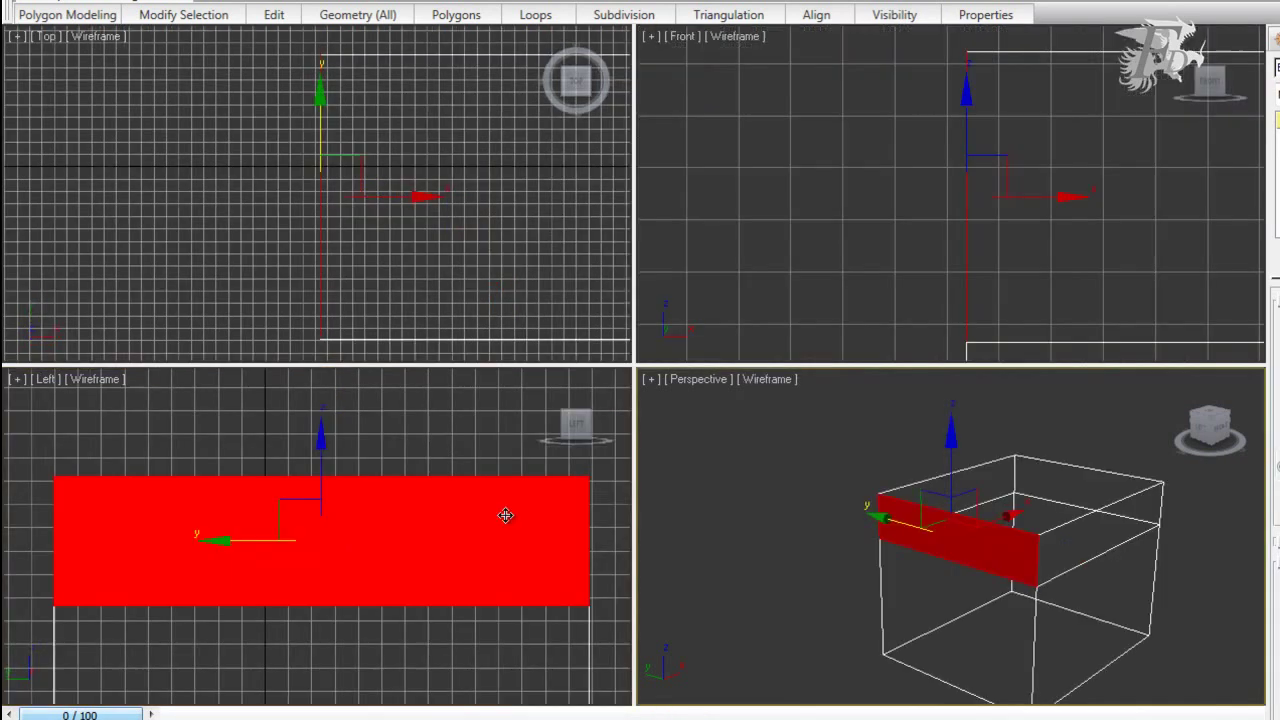
ctrl+click(1063, 540)
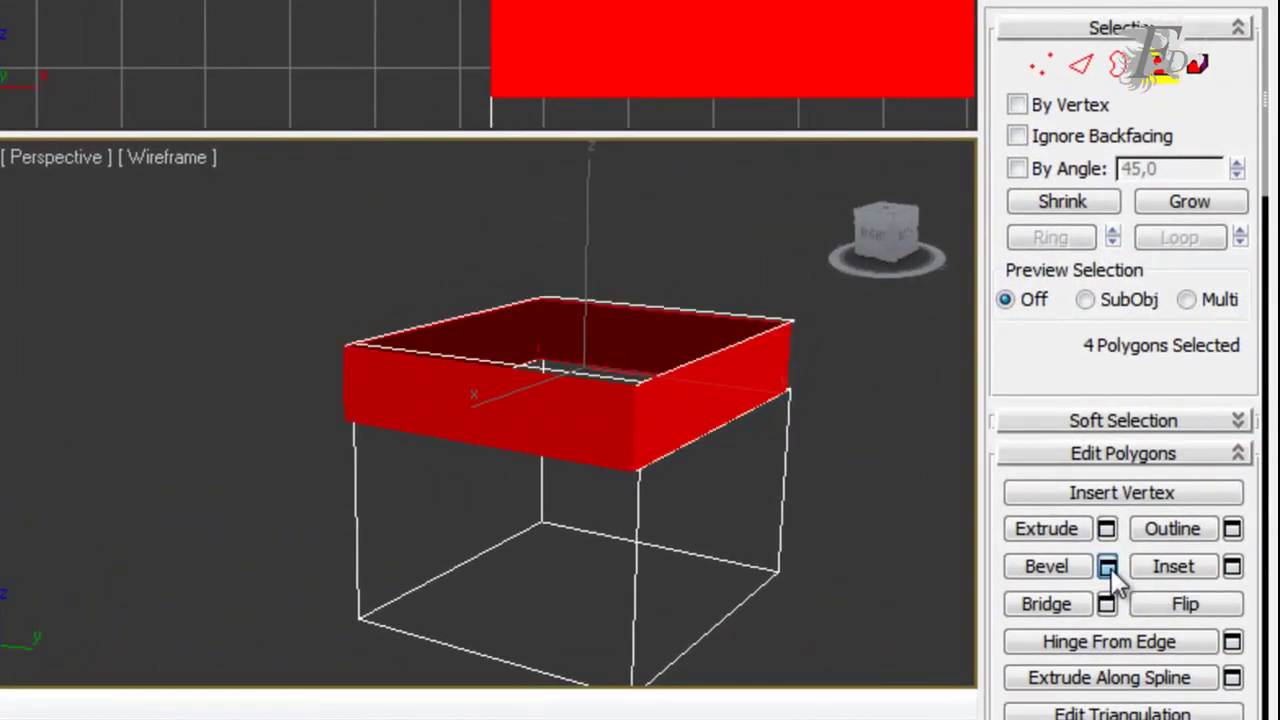
click(1107, 567)
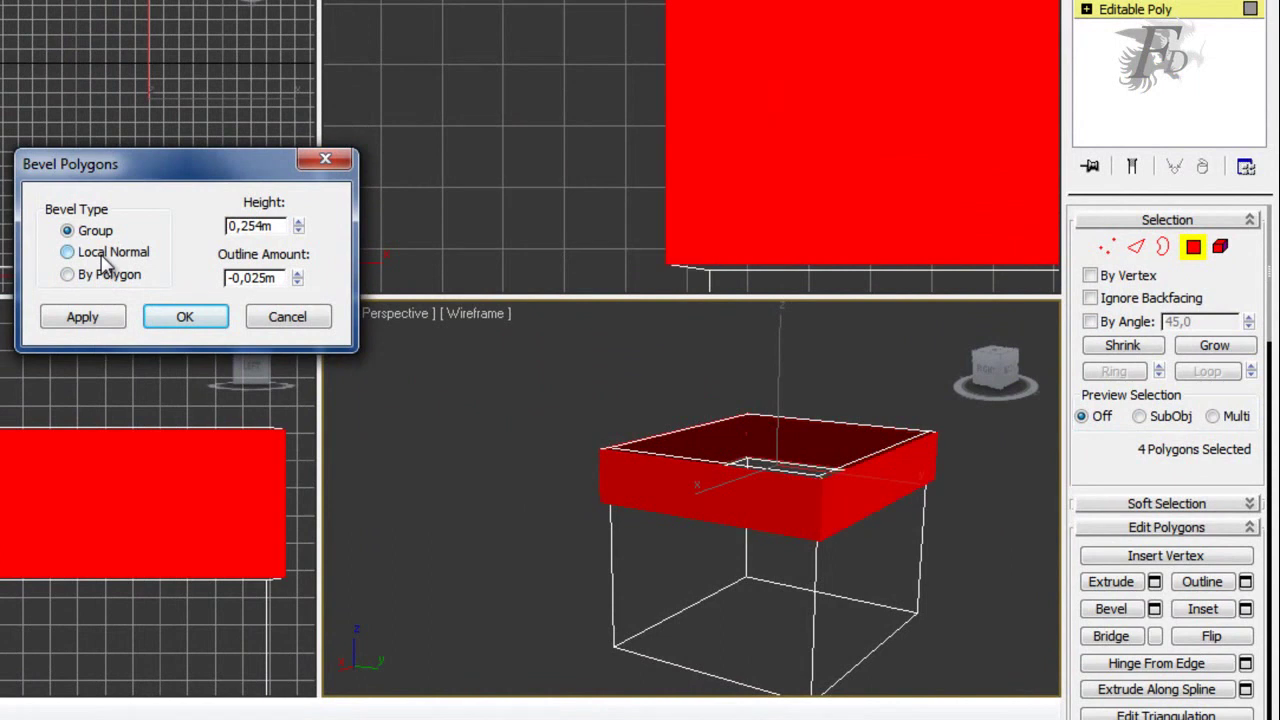
click(104, 256)
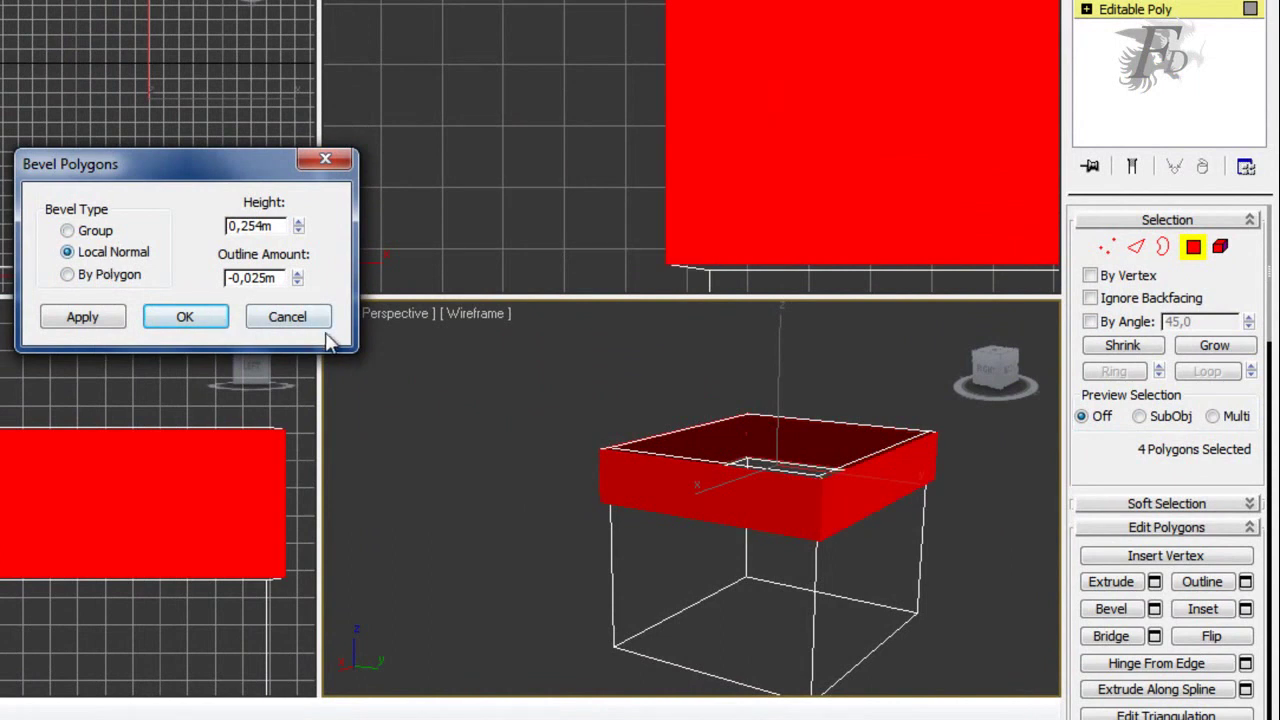
mouse_move(300, 228)
mouse_down()
mouse_move(300, 240)
mouse_move(300, 207)
mouse_up()
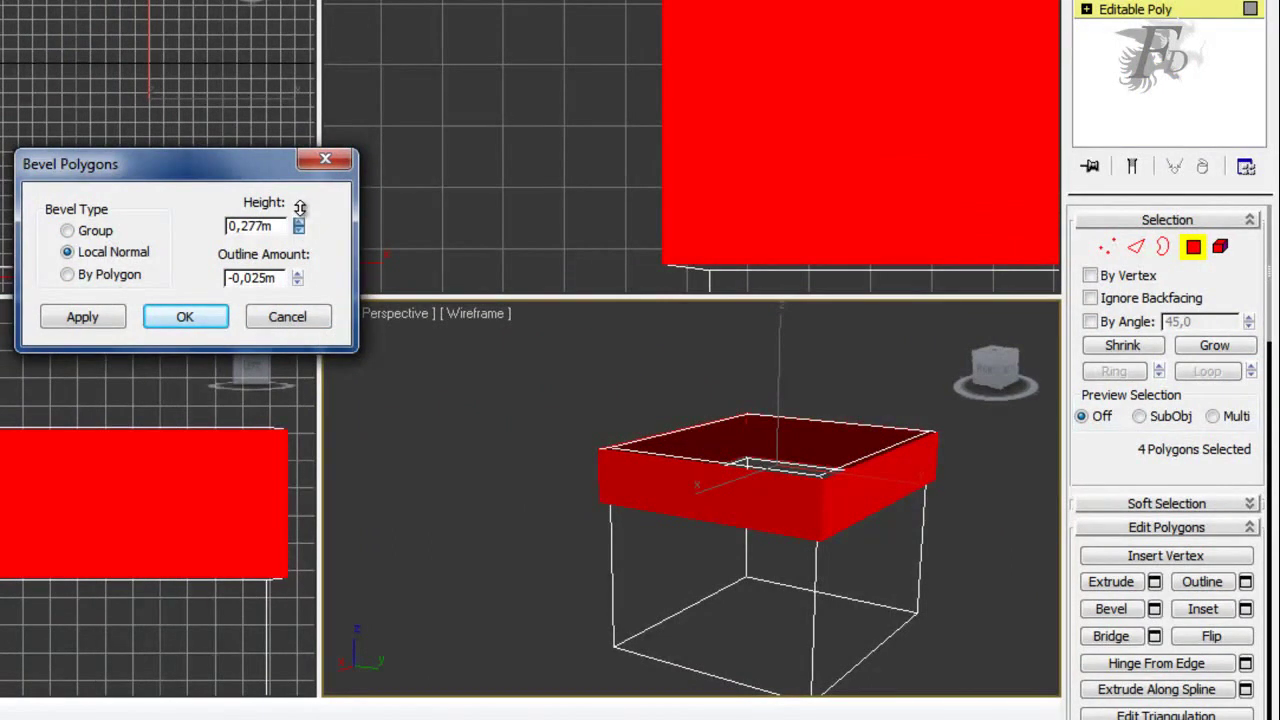
mouse_move(300, 280)
mouse_down()
mouse_move(298, 197)
mouse_move(302, 226)
mouse_move(302, 212)
mouse_up()
drag(303, 283, 301, 292)
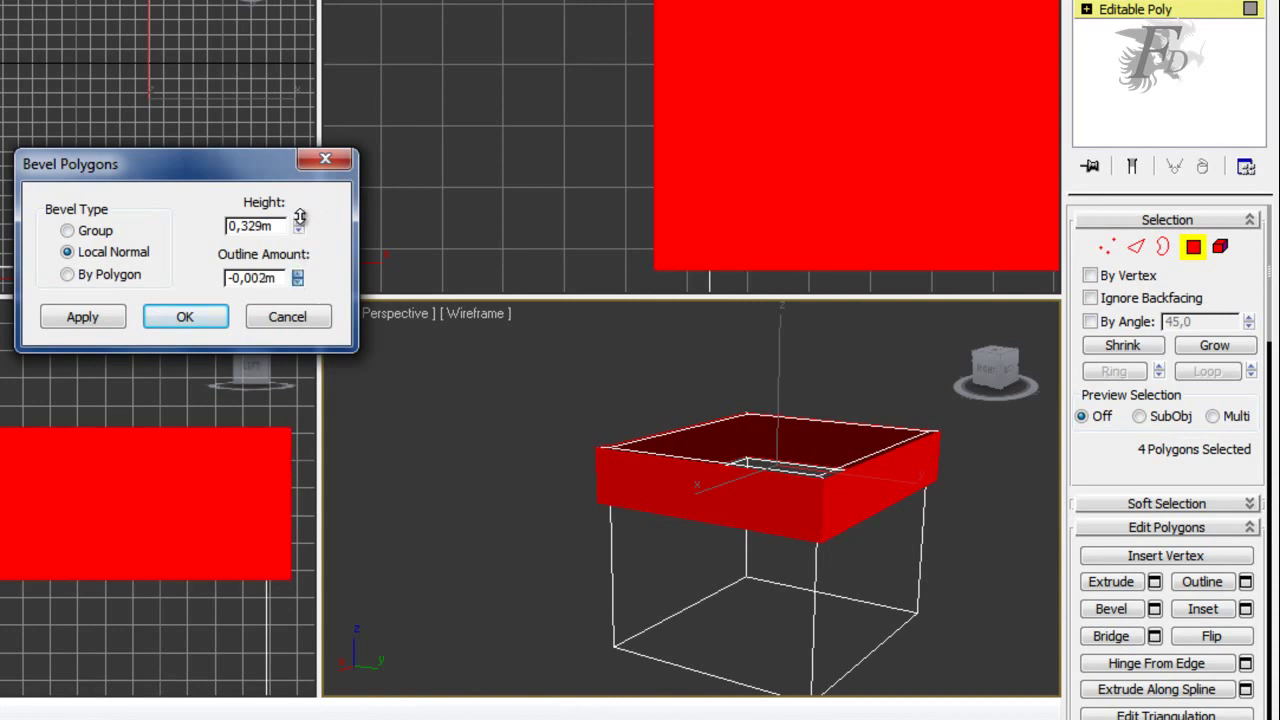
drag(316, 349, 316, 370)
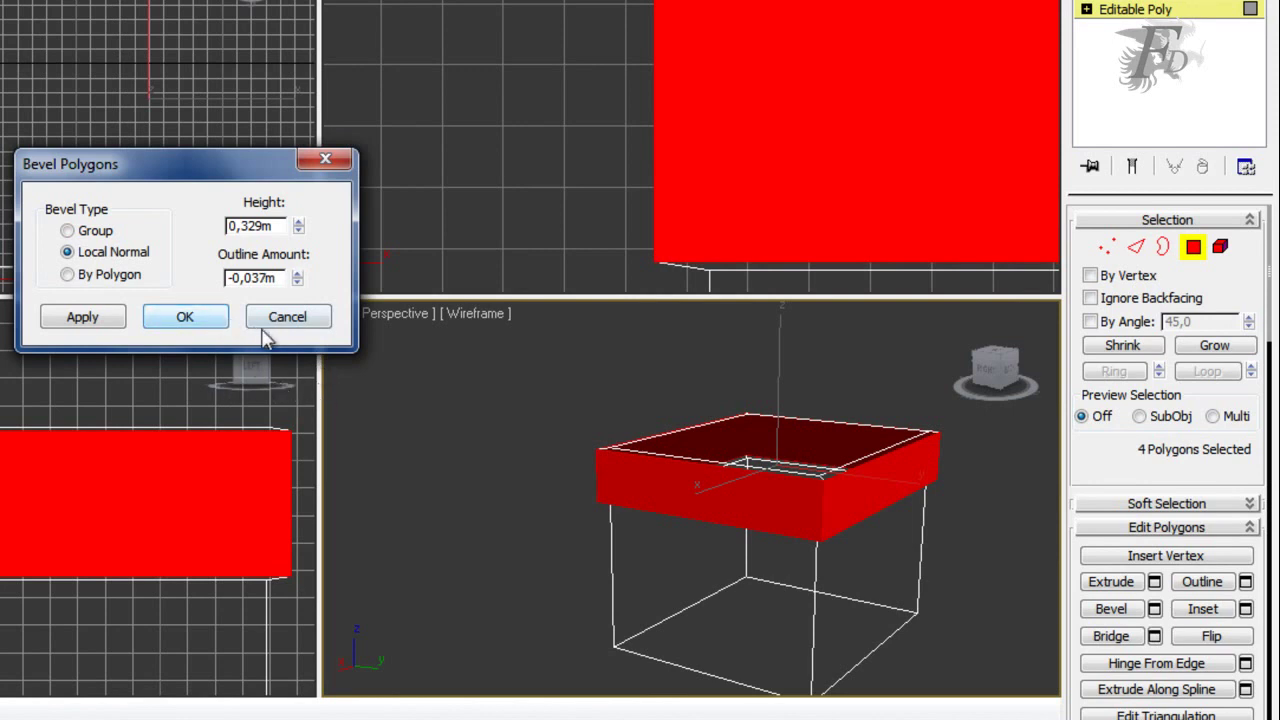
click(203, 322)
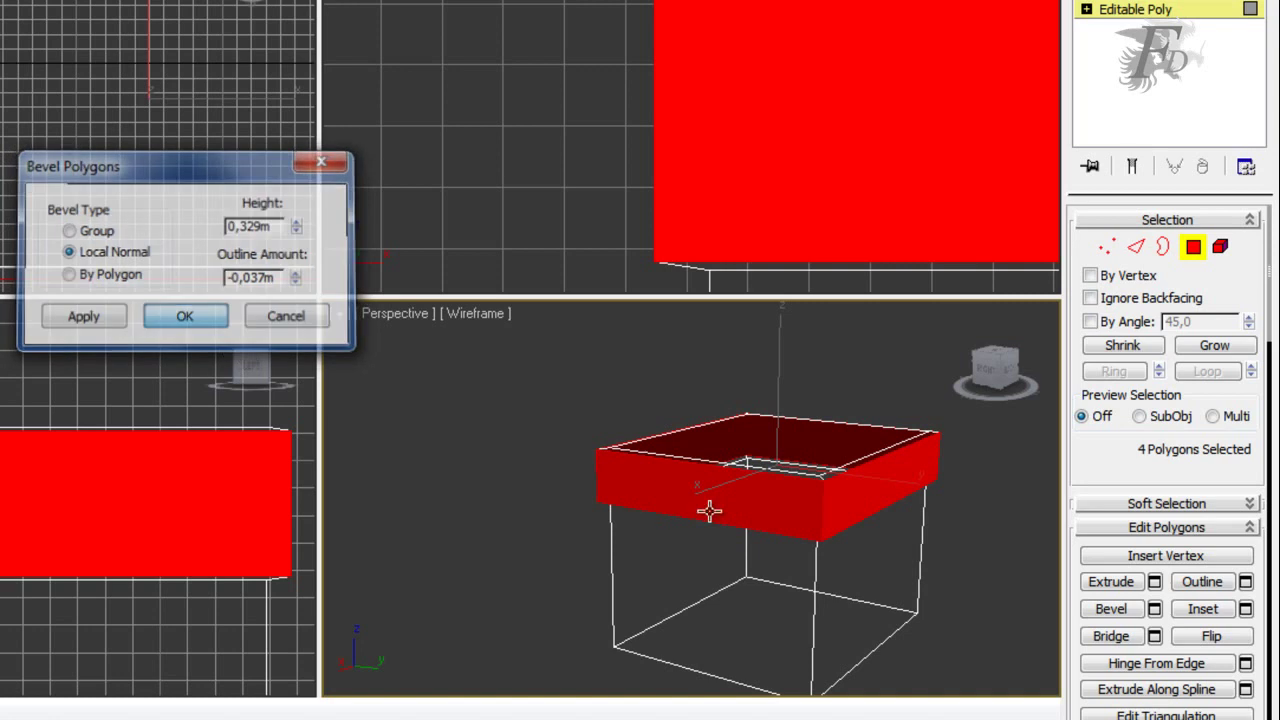
Chamfer the chimney's front-left, rear and front-right corner edges, then select its top face.
click(1136, 247)
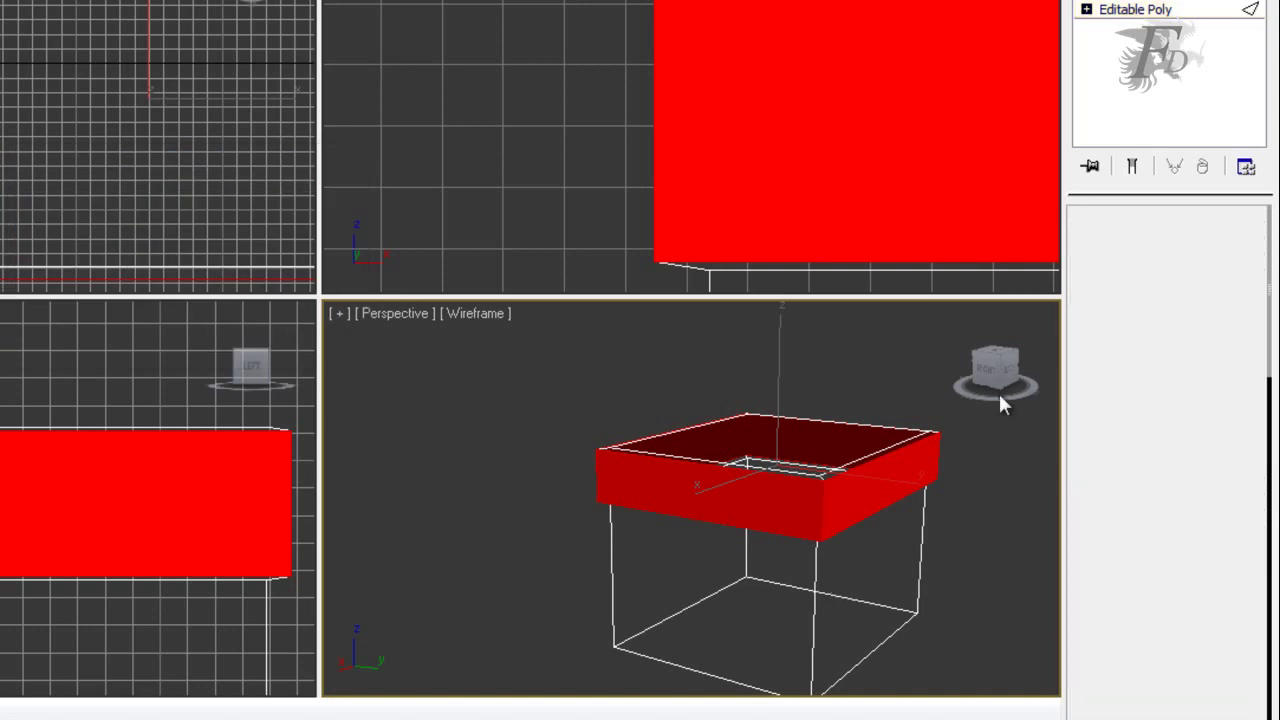
click(813, 608)
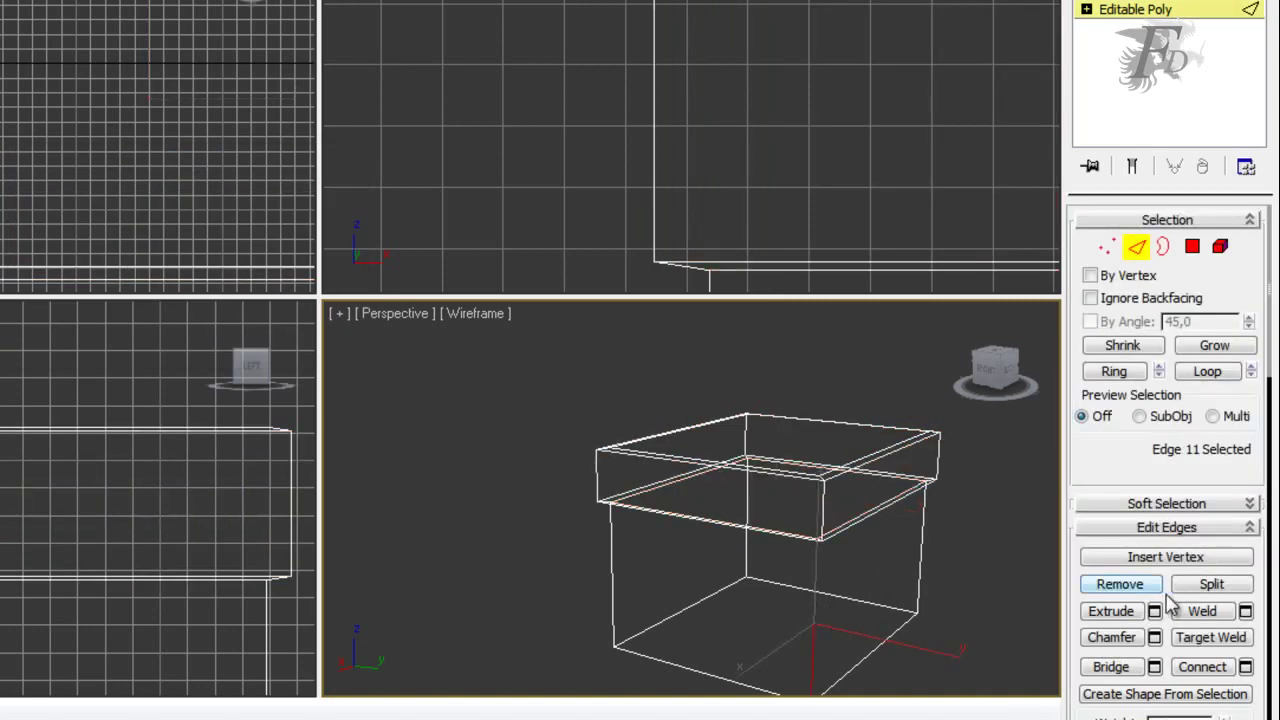
click(1112, 637)
mouse_move(811, 609)
mouse_down()
mouse_move(820, 558)
mouse_move(612, 578)
mouse_move(623, 543)
mouse_up()
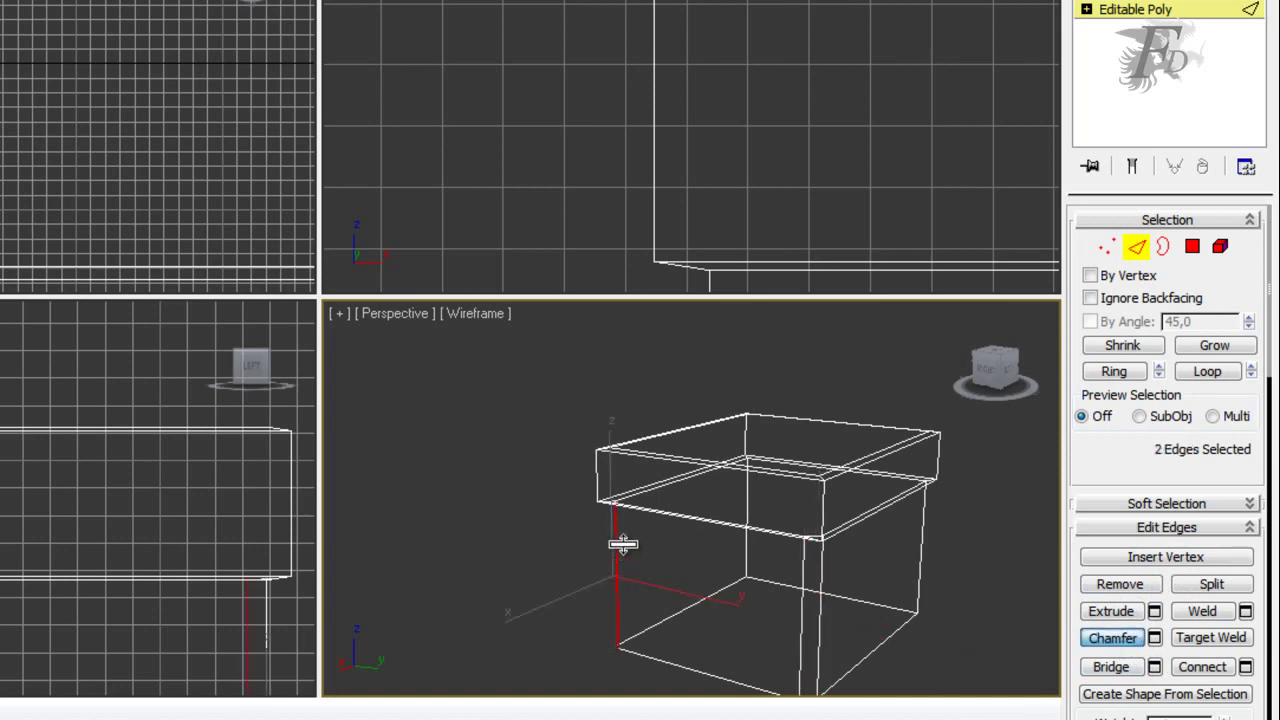
drag(750, 552, 780, 498)
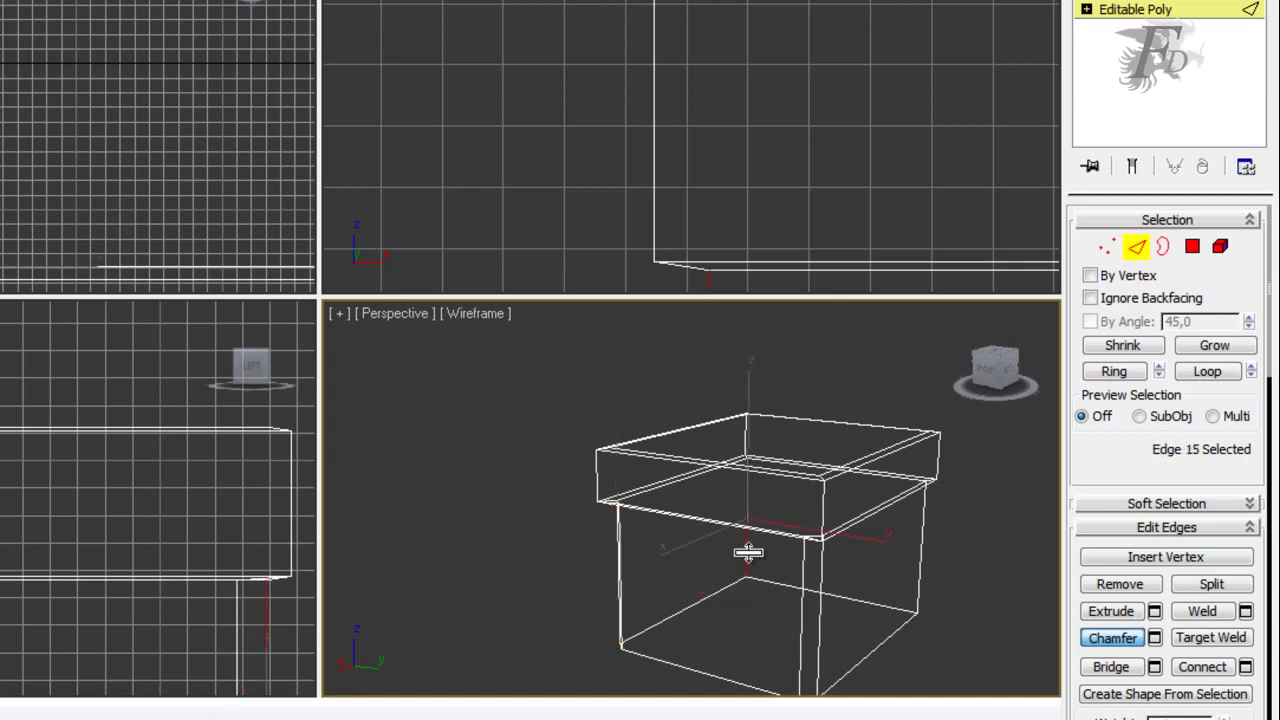
drag(918, 550, 940, 494)
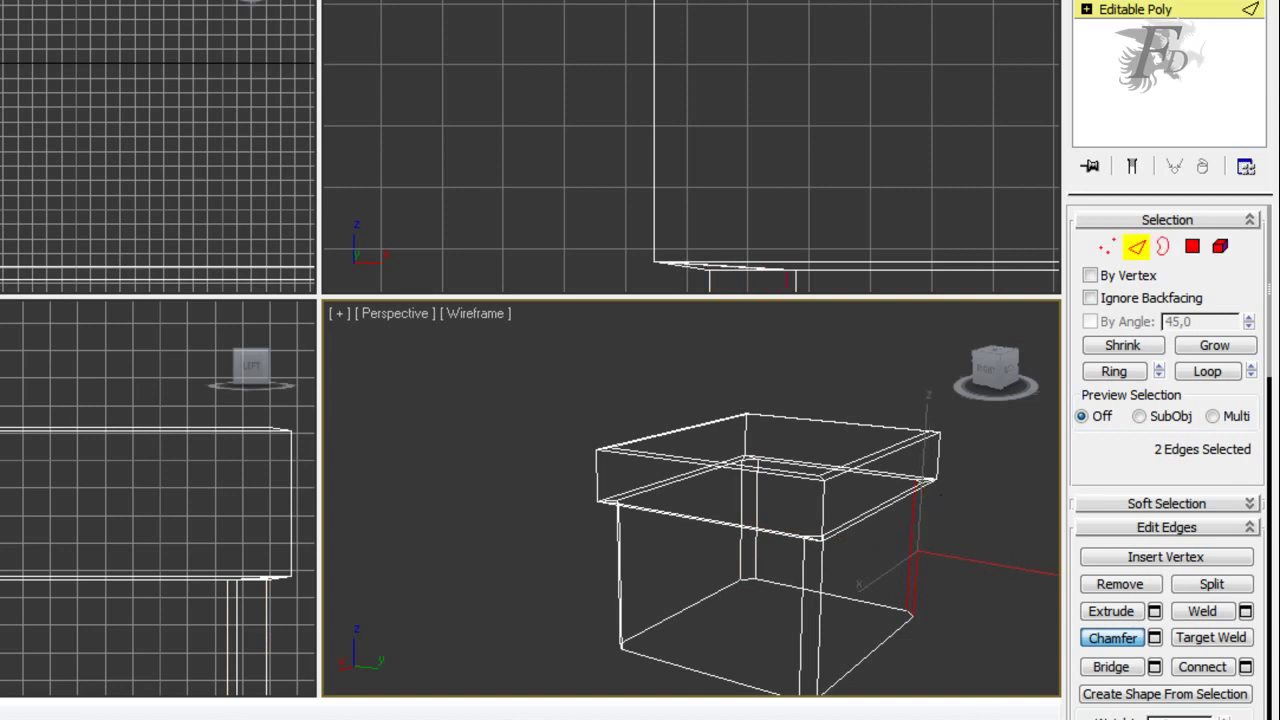
alt+middle_drag(689, 569, 649, 543)
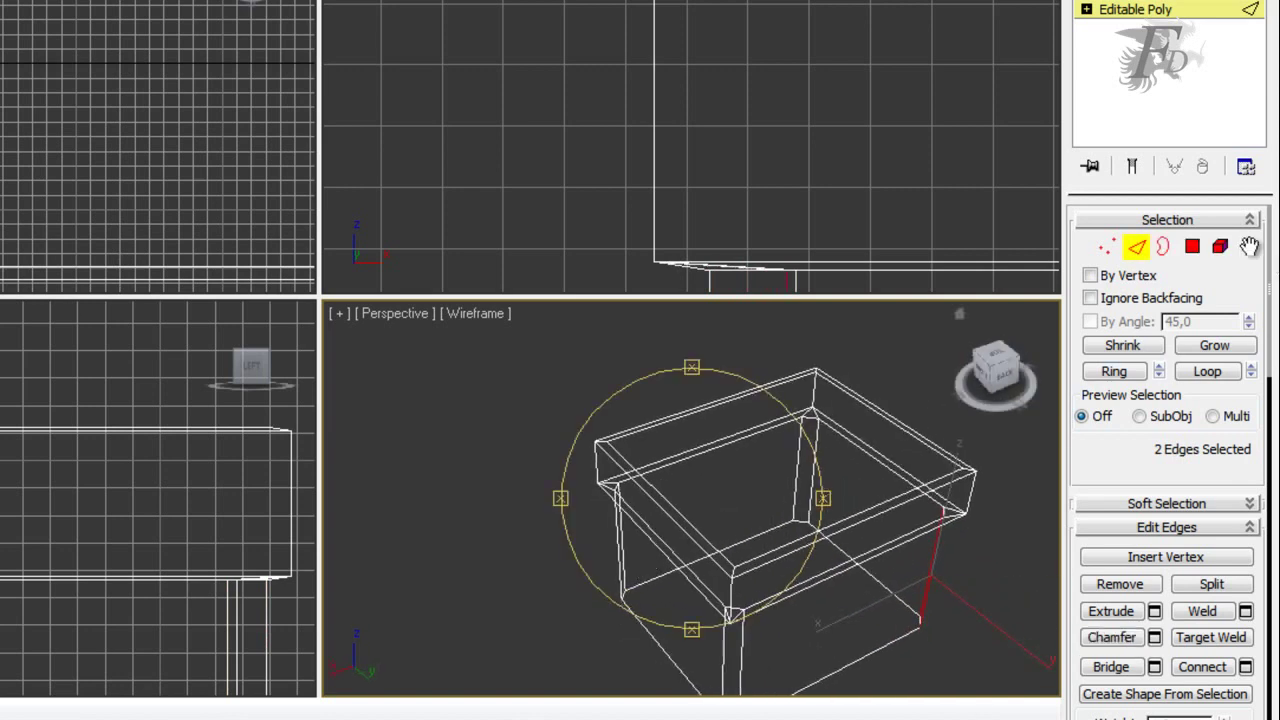
click(1193, 246)
click(768, 489)
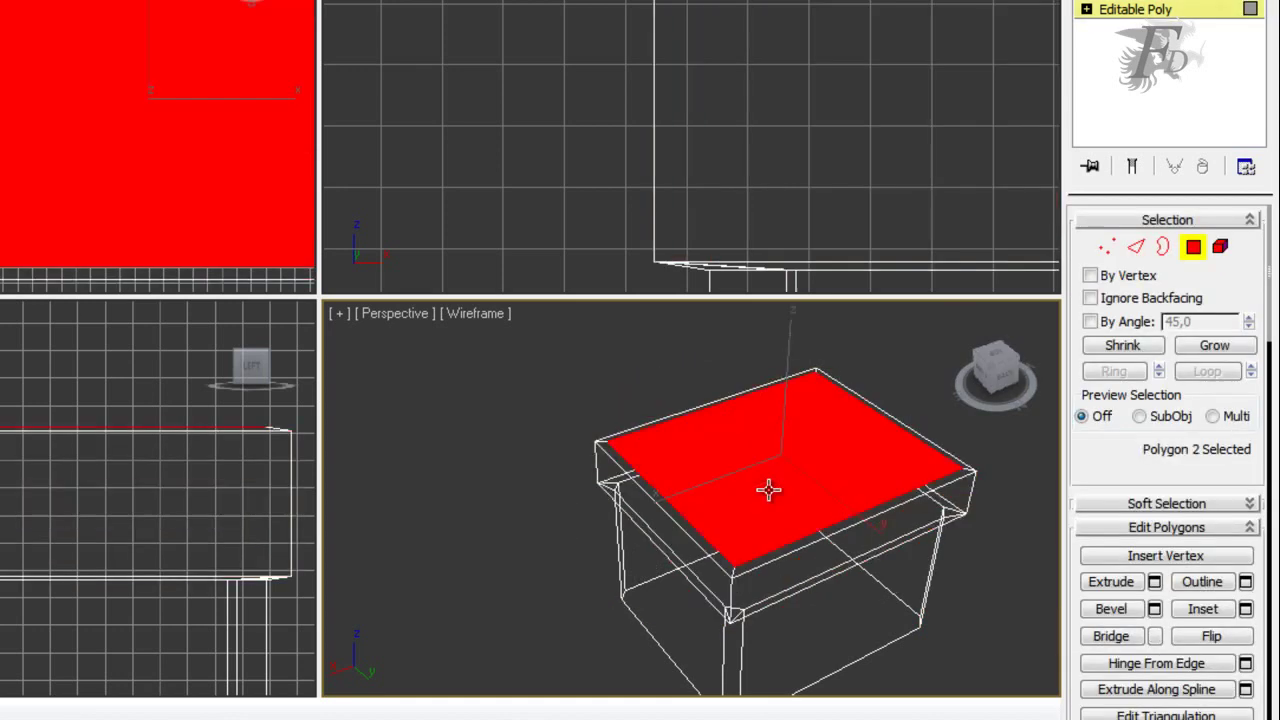
Inset the chimney's top face to leave a rim.
click(1222, 588)
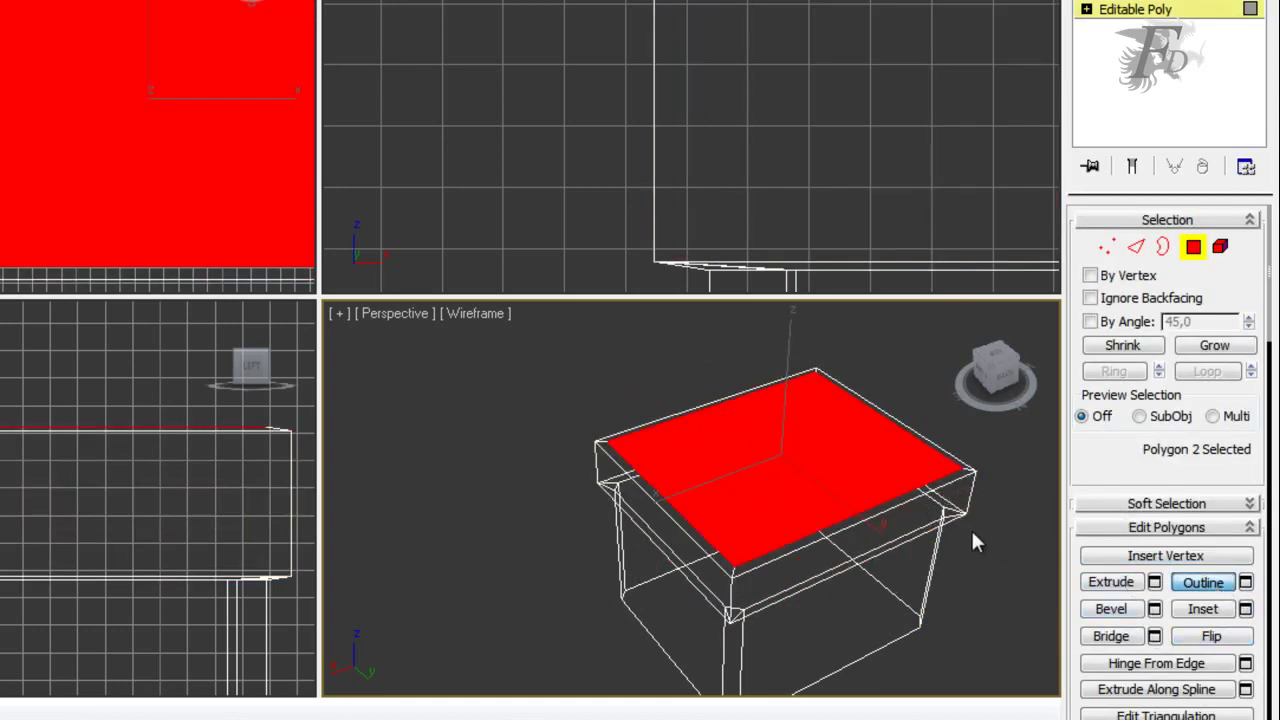
click(1206, 612)
mouse_move(800, 478)
mouse_down()
mouse_move(787, 367)
mouse_move(789, 400)
mouse_up()
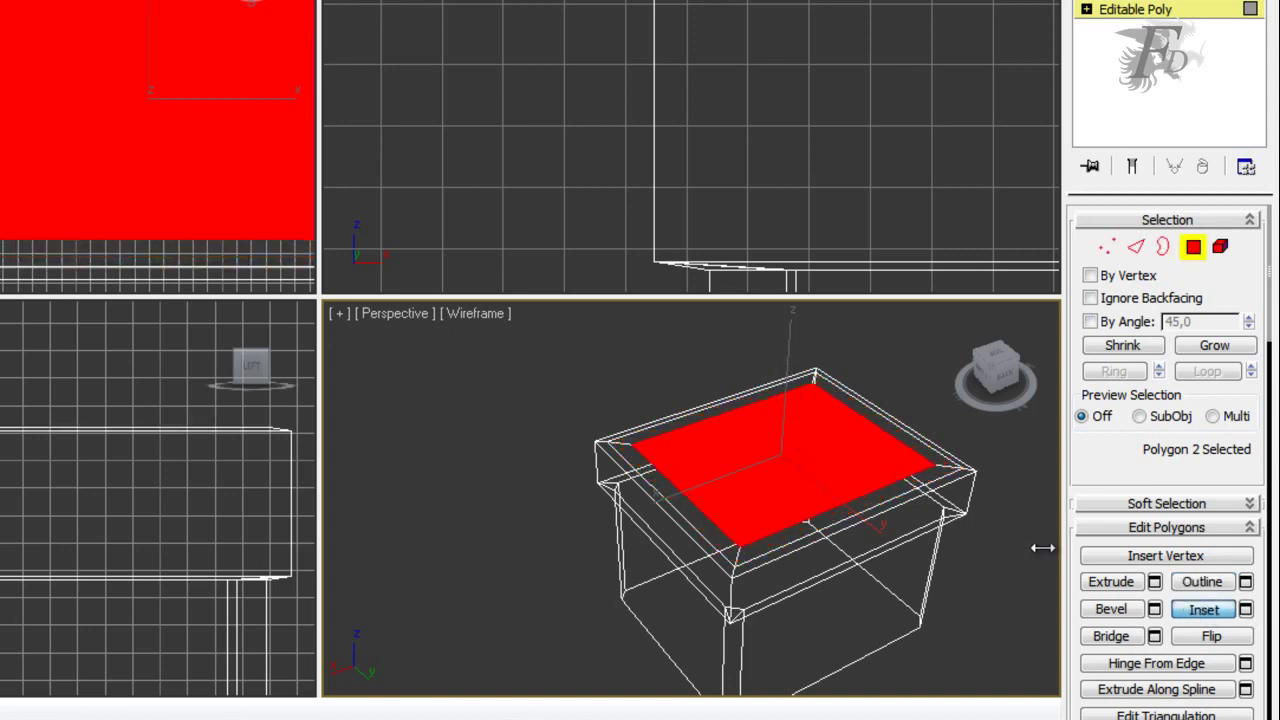
Extrude the inset face down -2,533m and show the perspective view smooth shaded.
click(1154, 583)
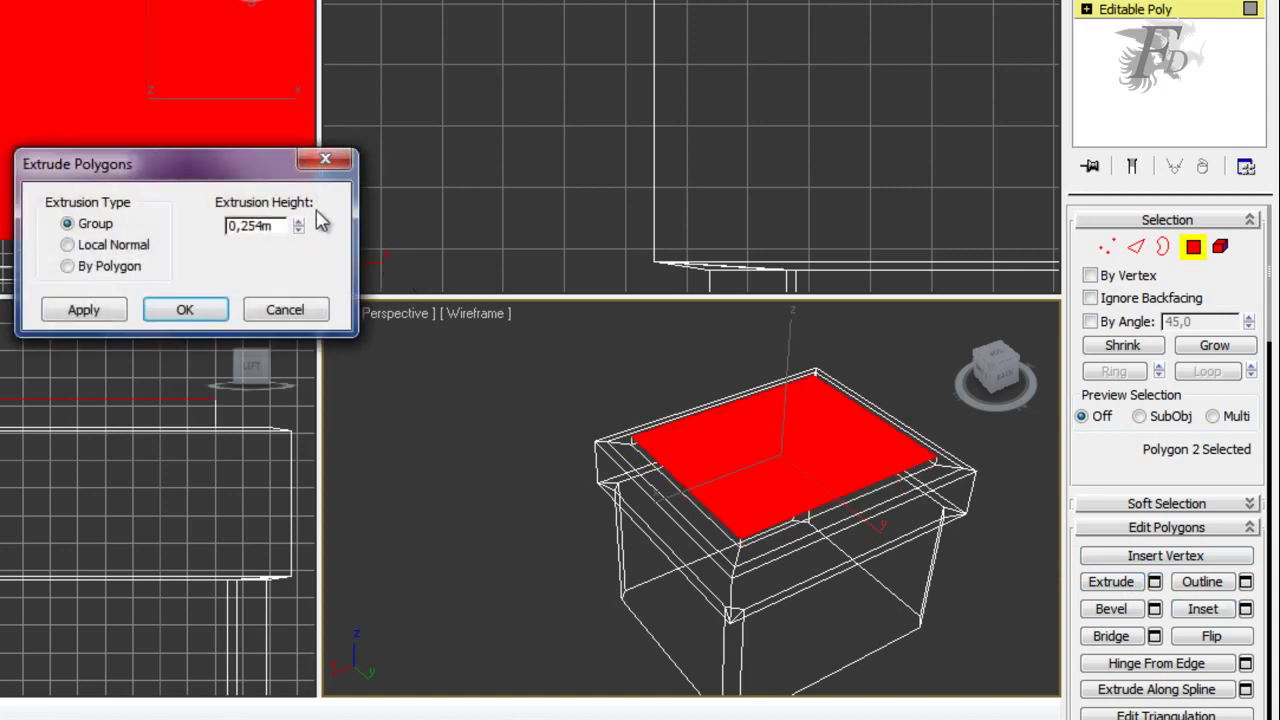
mouse_move(298, 228)
mouse_down()
mouse_move(308, 203)
mouse_move(330, 257)
mouse_up()
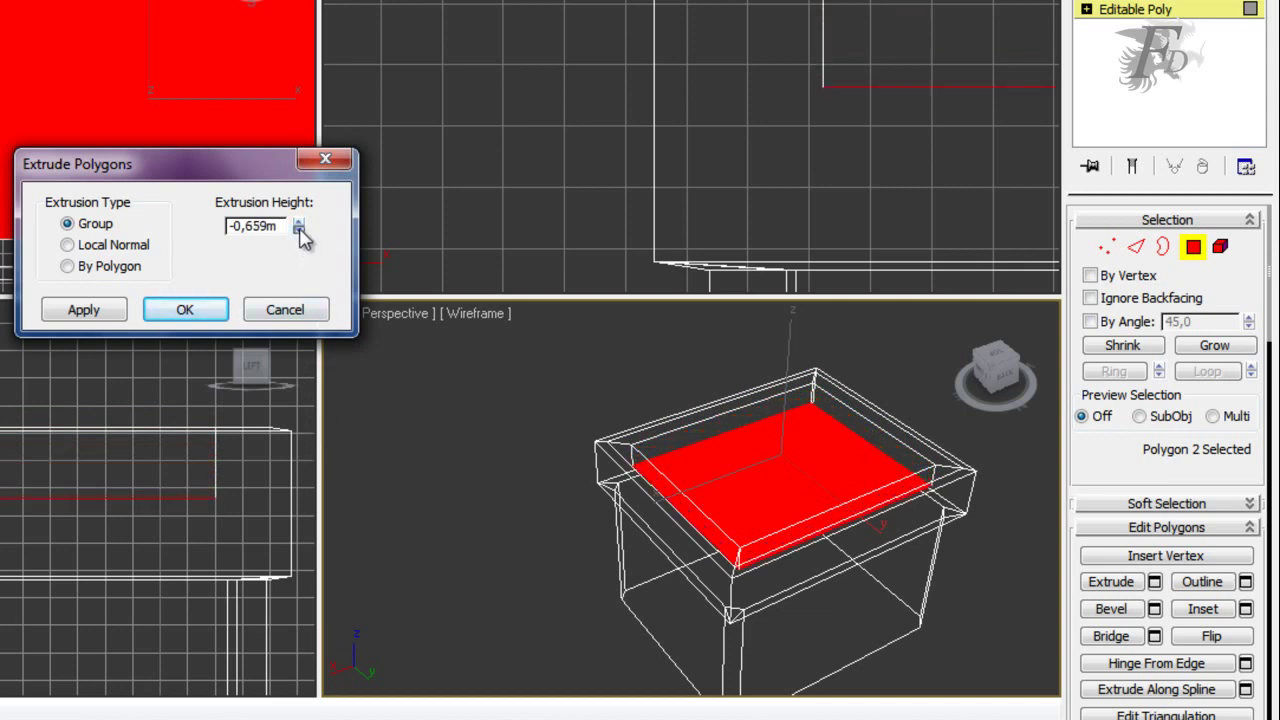
drag(302, 236, 341, 572)
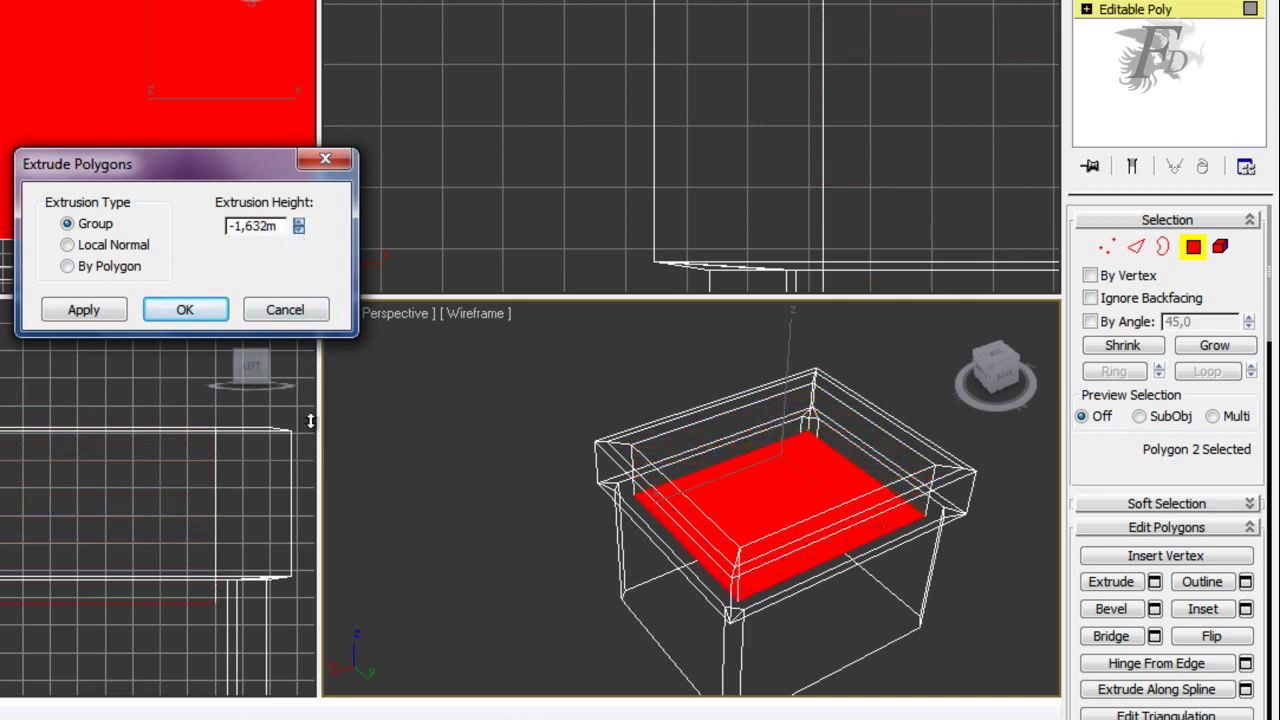
click(185, 309)
click(465, 314)
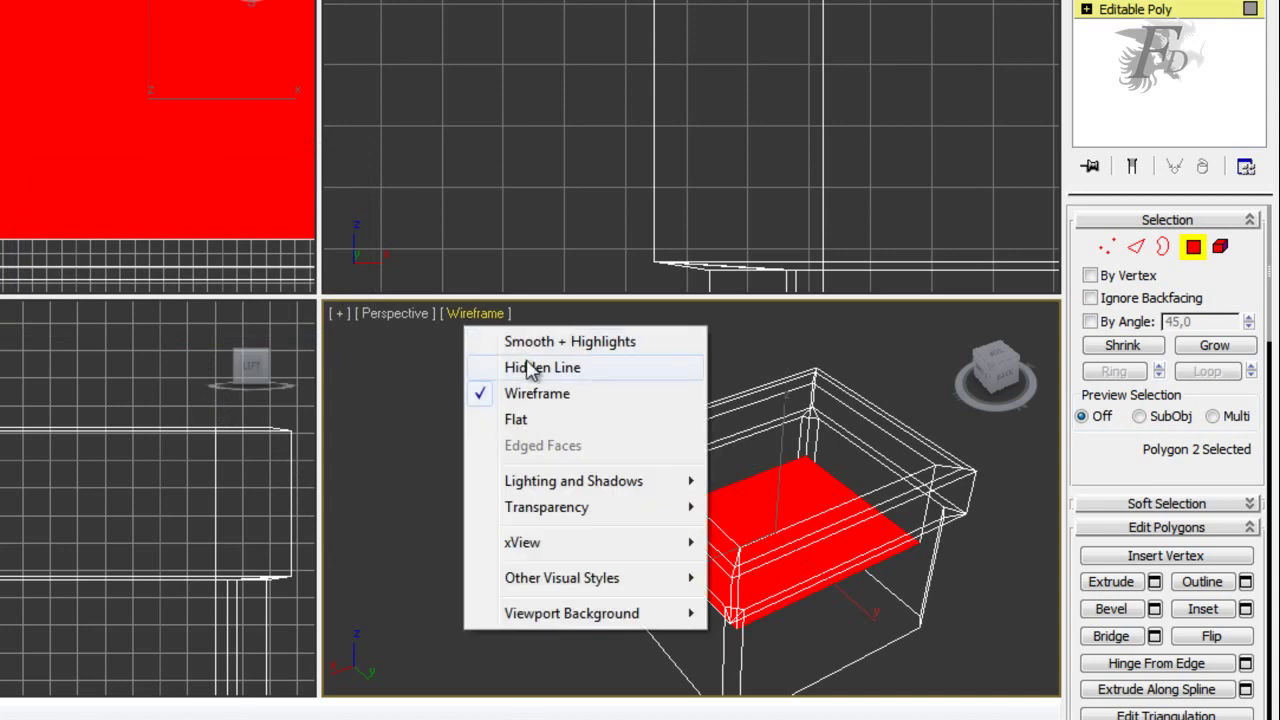
click(530, 343)
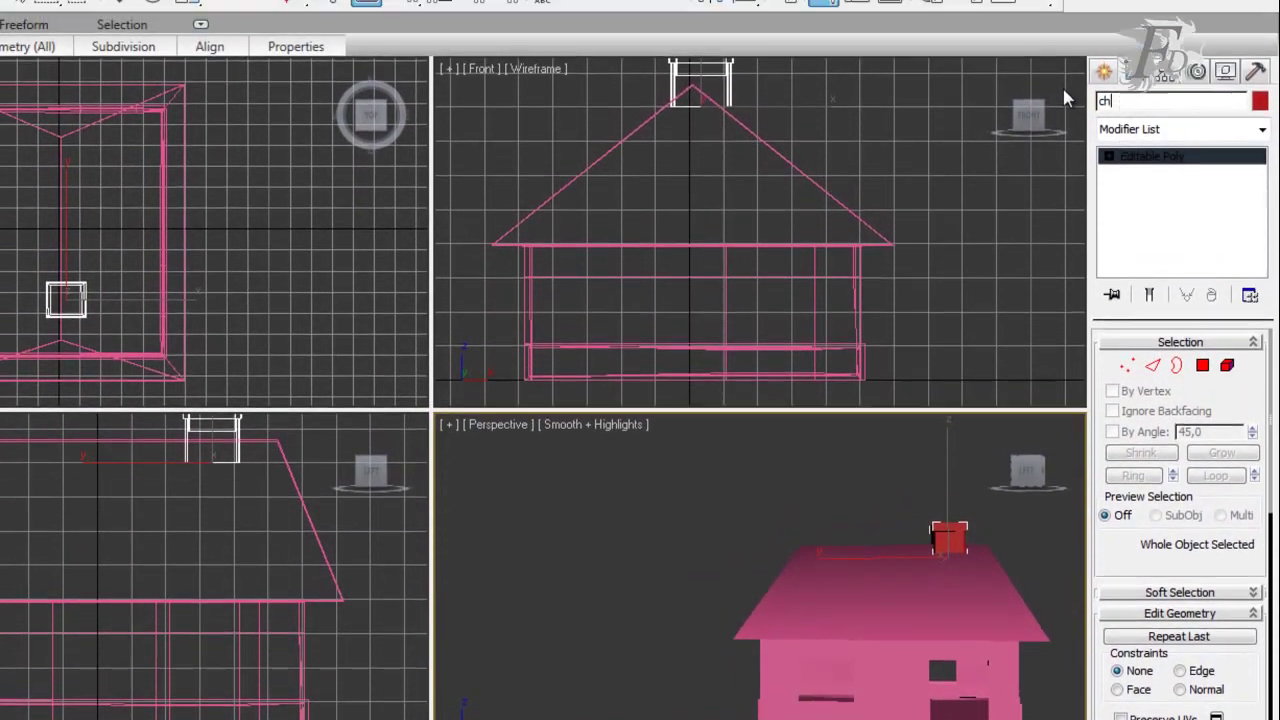
Rename the chimney chimenea and set the perspective view to Hidden Line.
text(imen)
text(ia)
key(BackSpace)
key(BackSpace)
text(ea)
alt+middle_drag(950, 495, 829, 491)
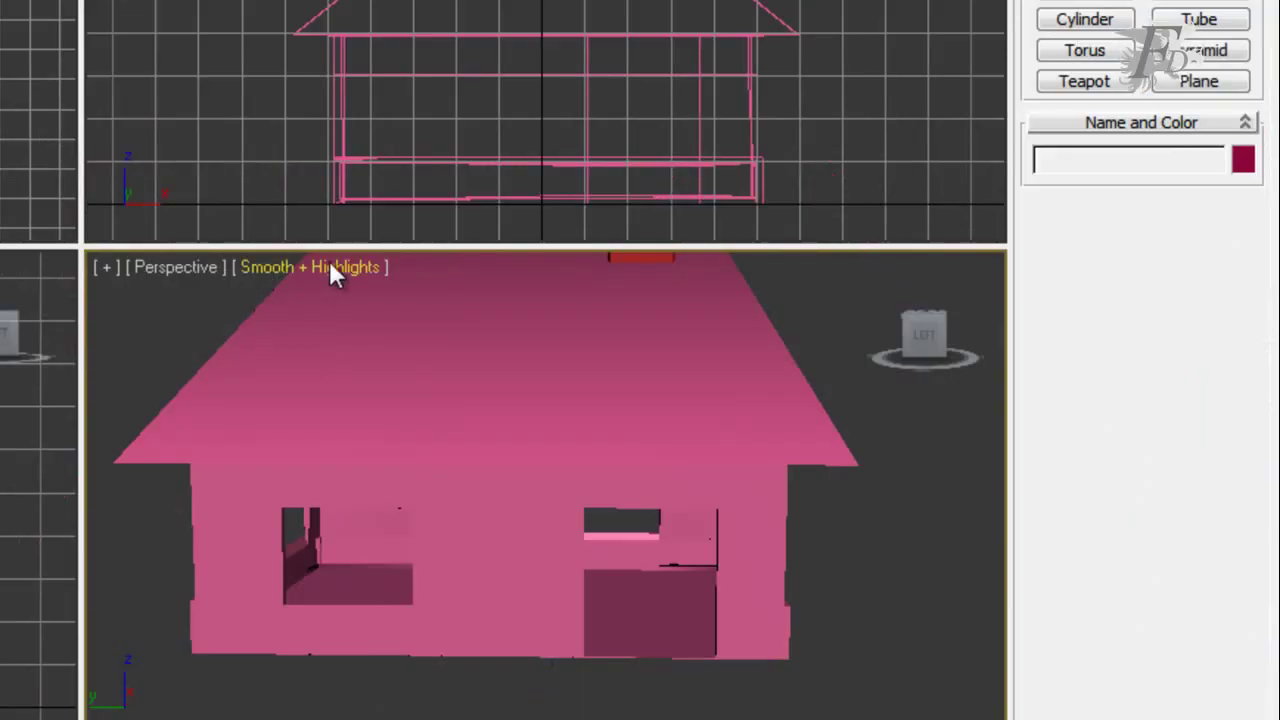
click(329, 262)
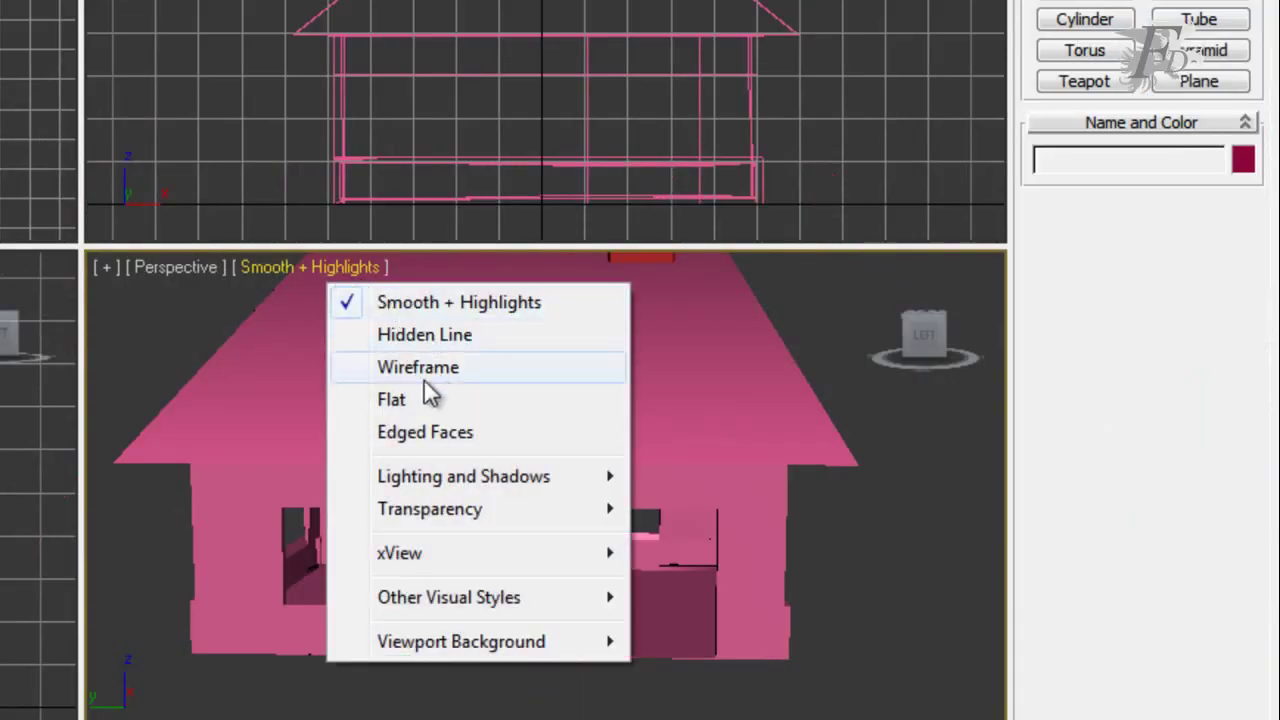
click(424, 335)
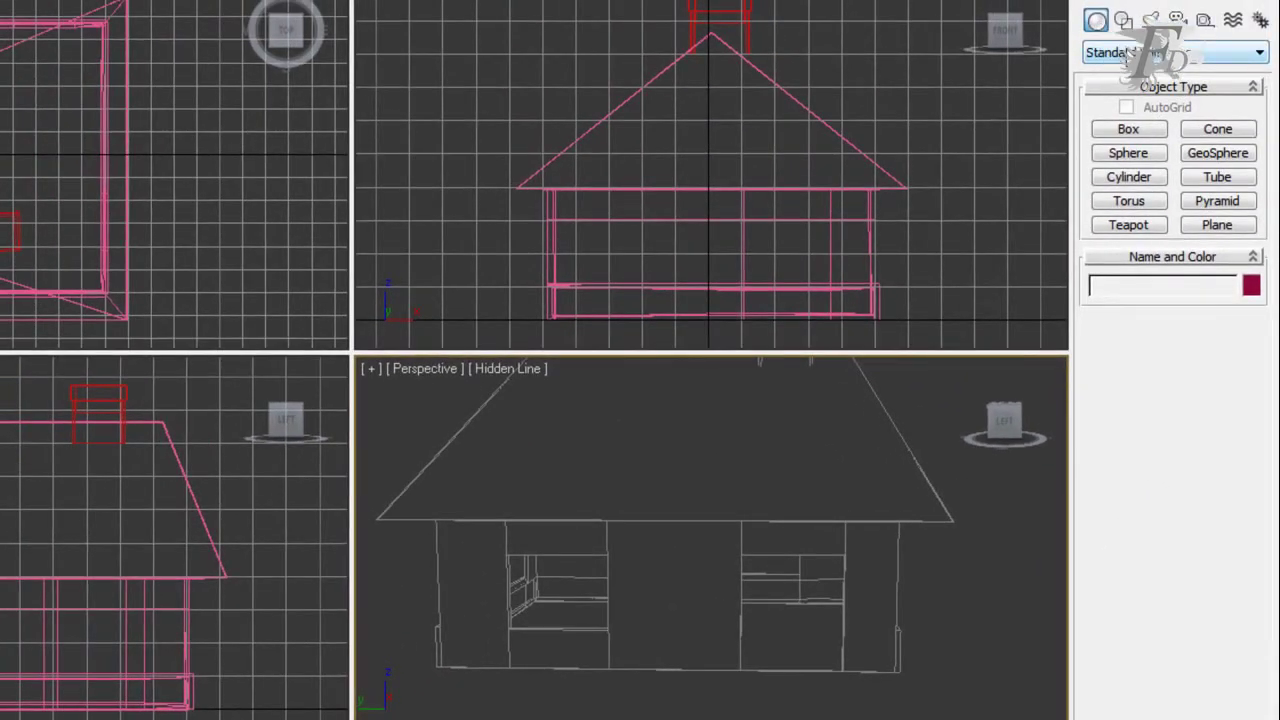
With snaps on, create a pivot door in the front doorway, 6,688m wide and 7,675m high.
click(1128, 52)
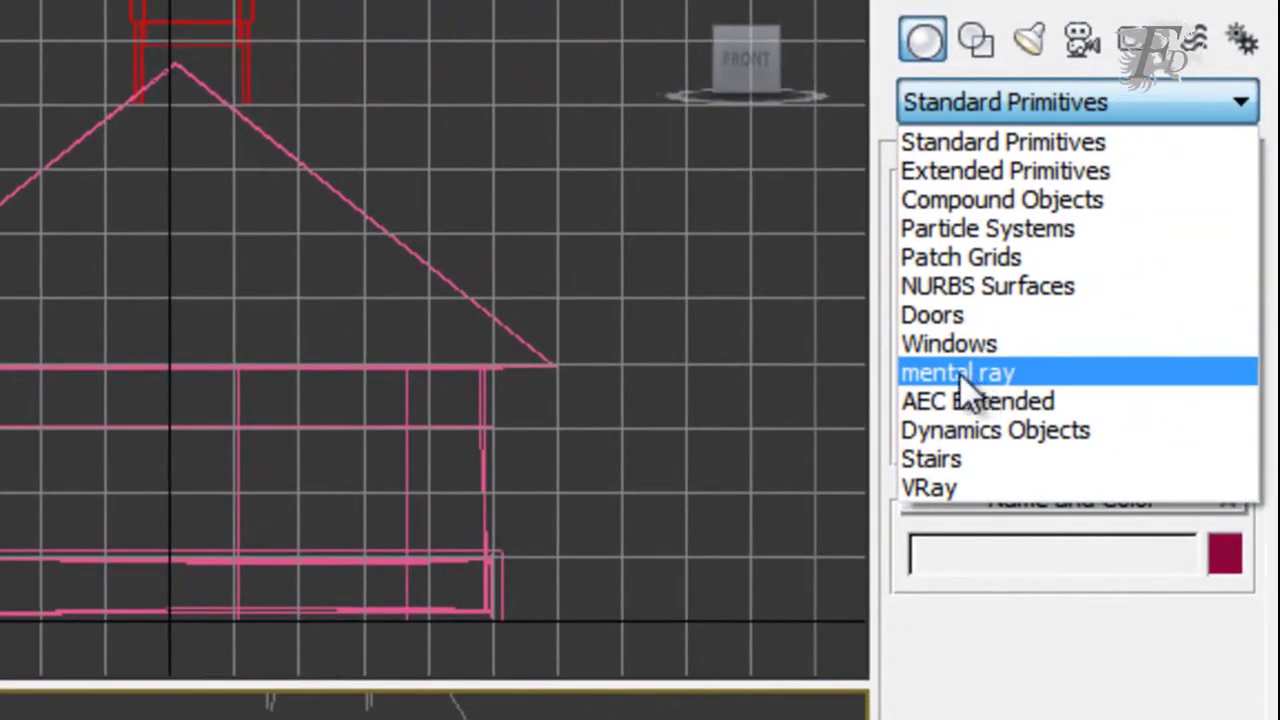
click(957, 315)
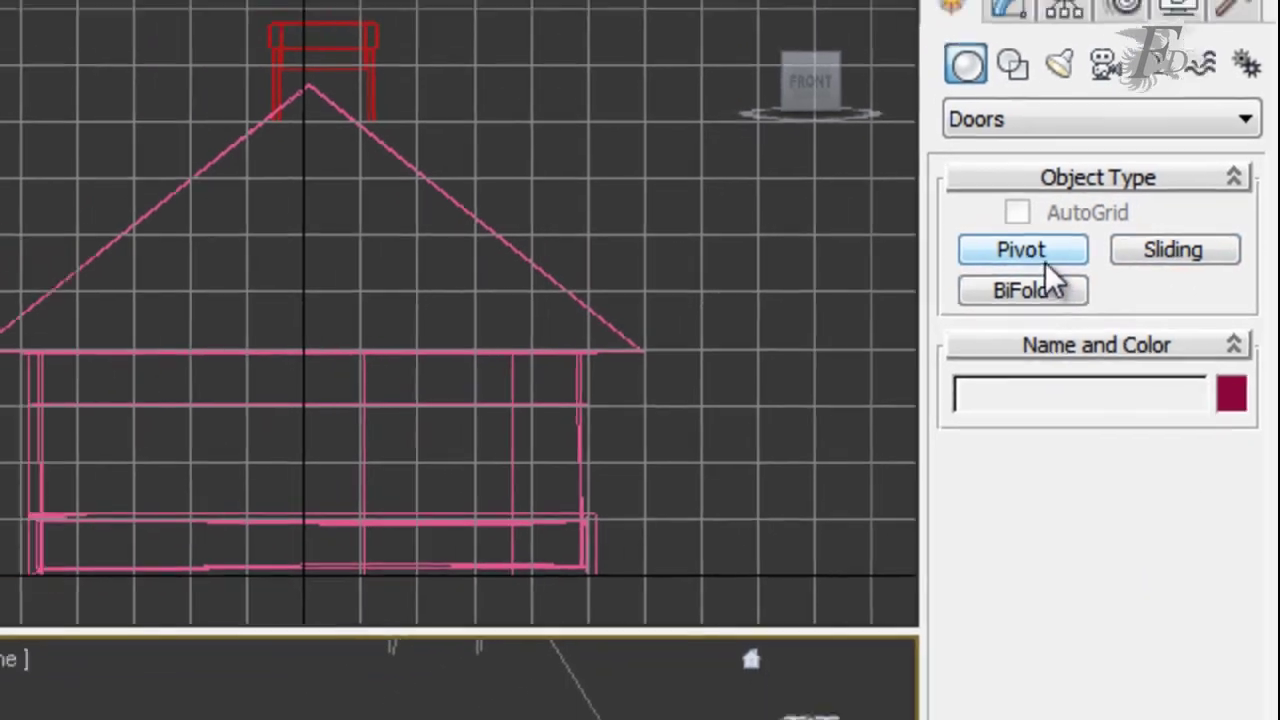
click(1025, 254)
click(434, 44)
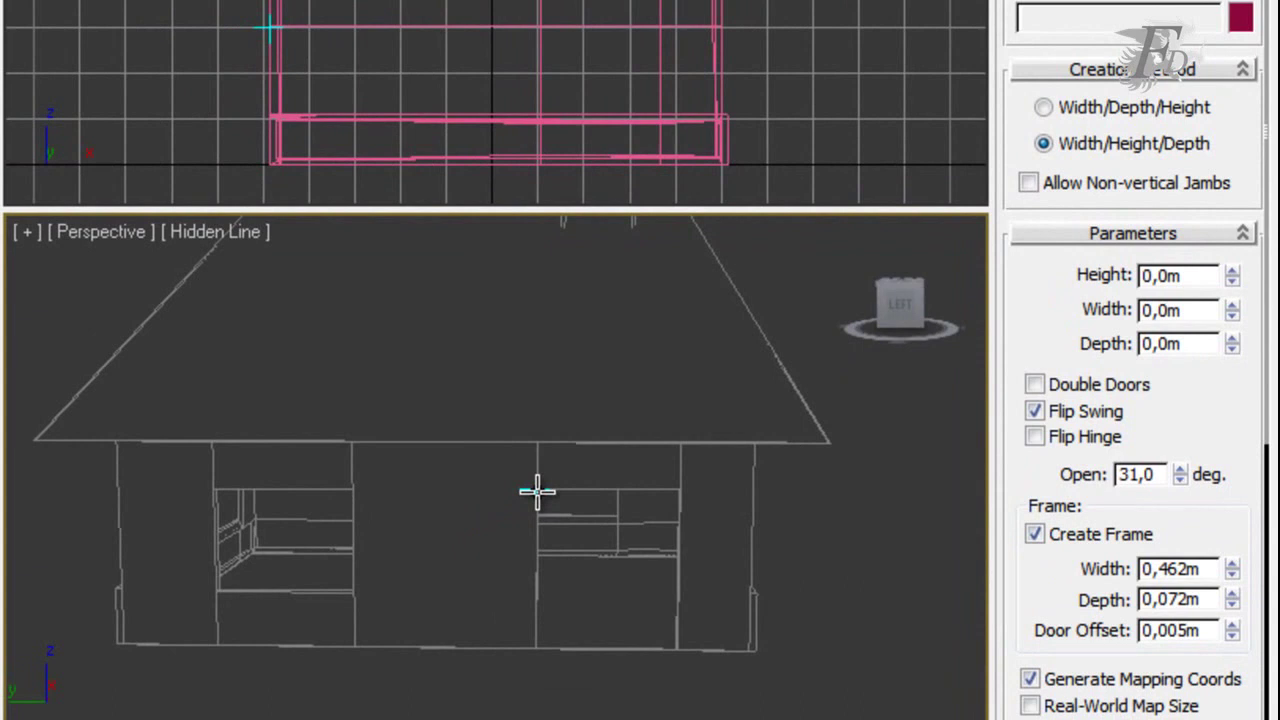
mouse_move(537, 490)
mouse_down()
mouse_move(686, 477)
mouse_move(686, 491)
mouse_up()
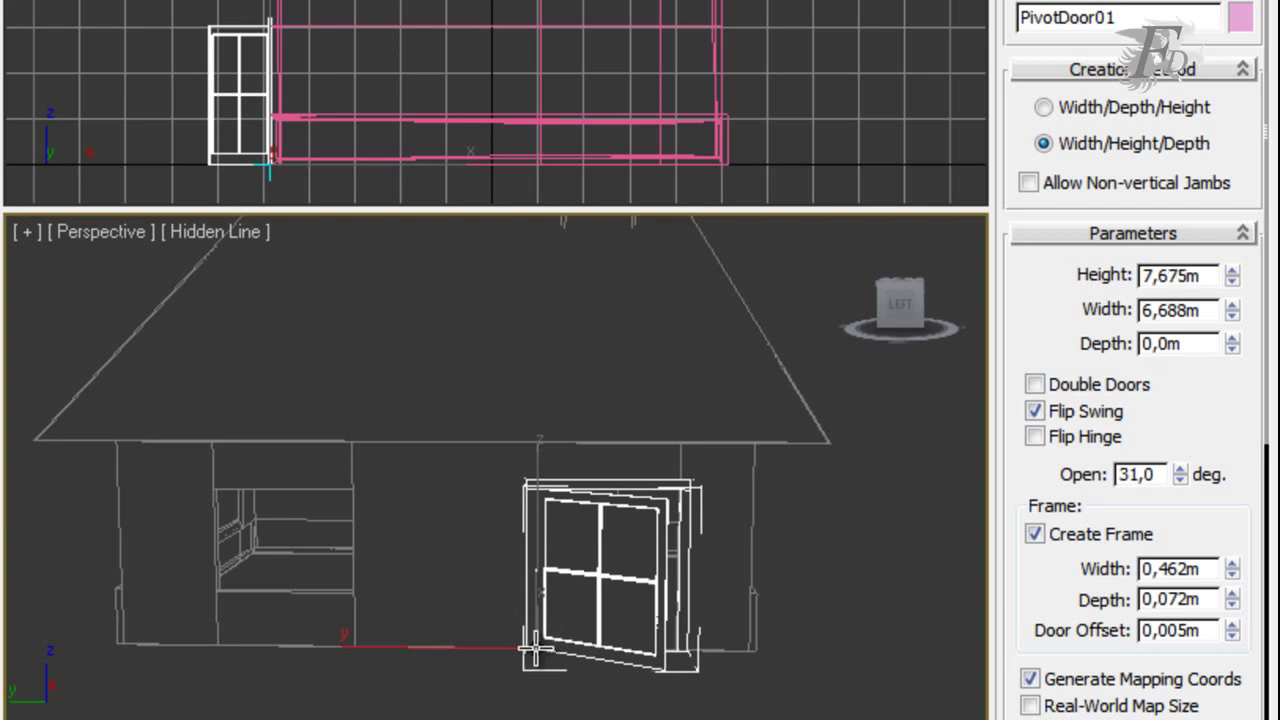
click(686, 658)
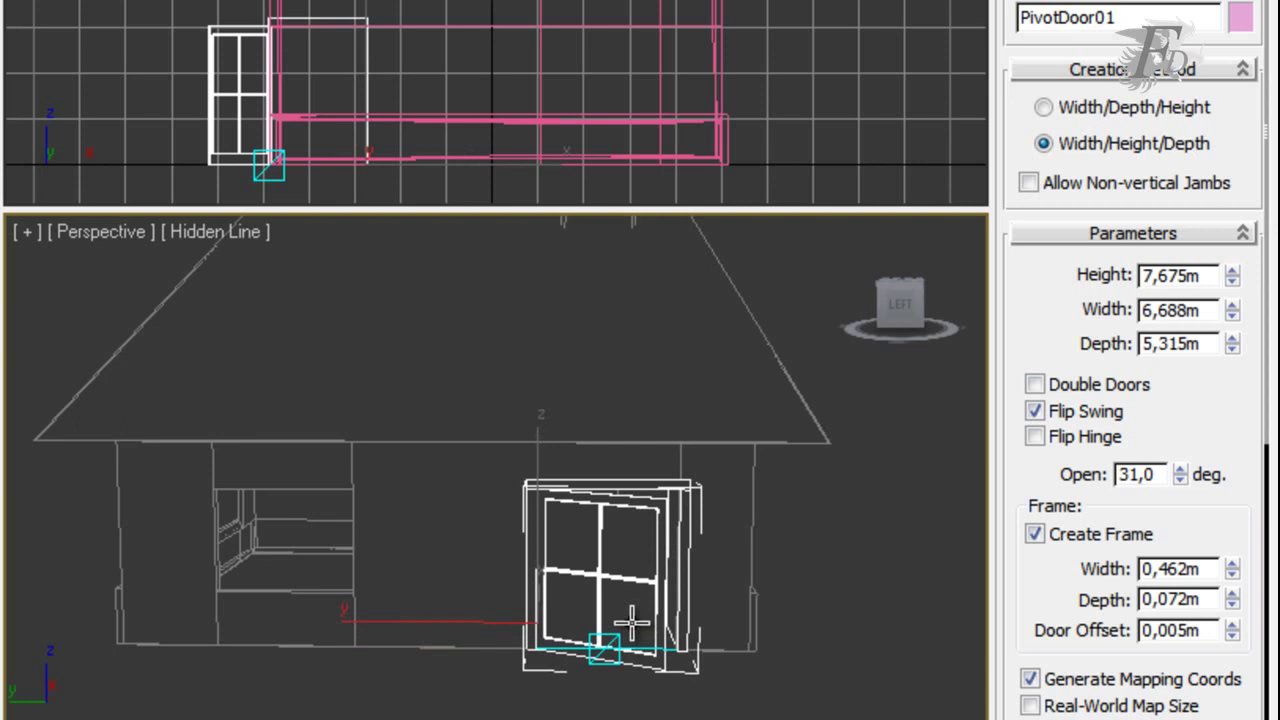
click(634, 650)
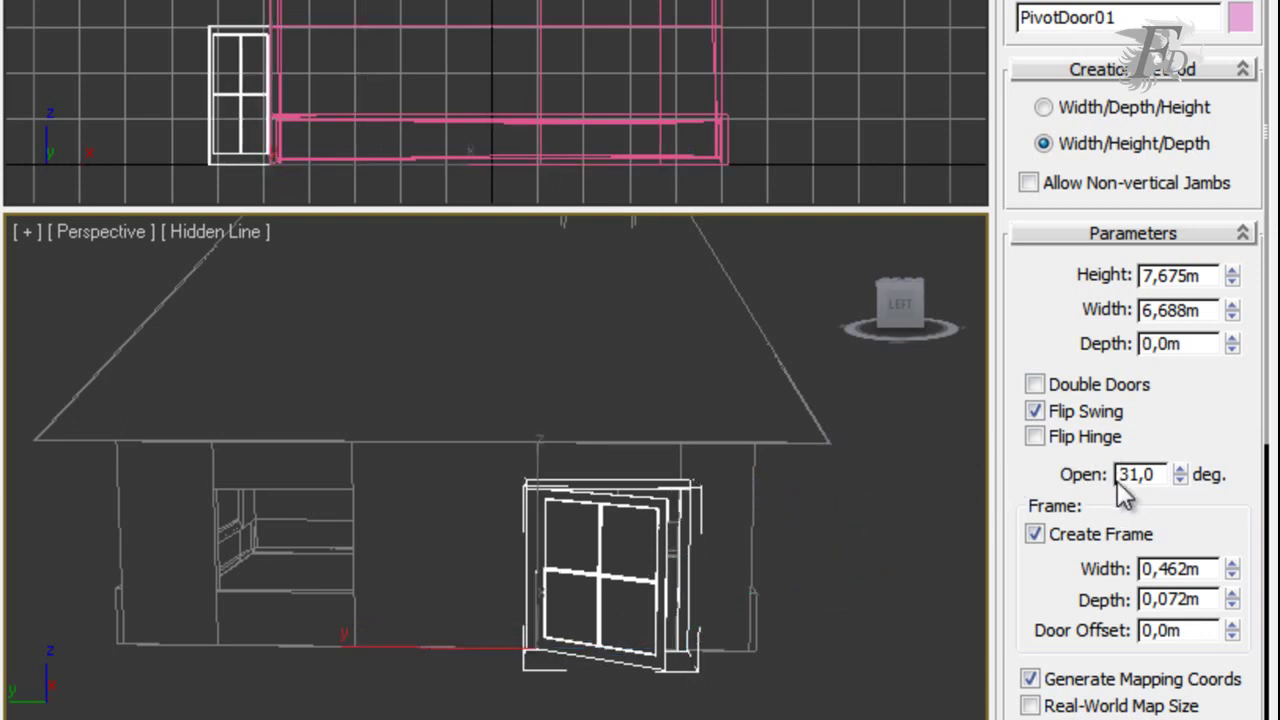
Try the Double Doors and Flip Swing options, then revert to a single door.
drag(1209, 421, 1197, 367)
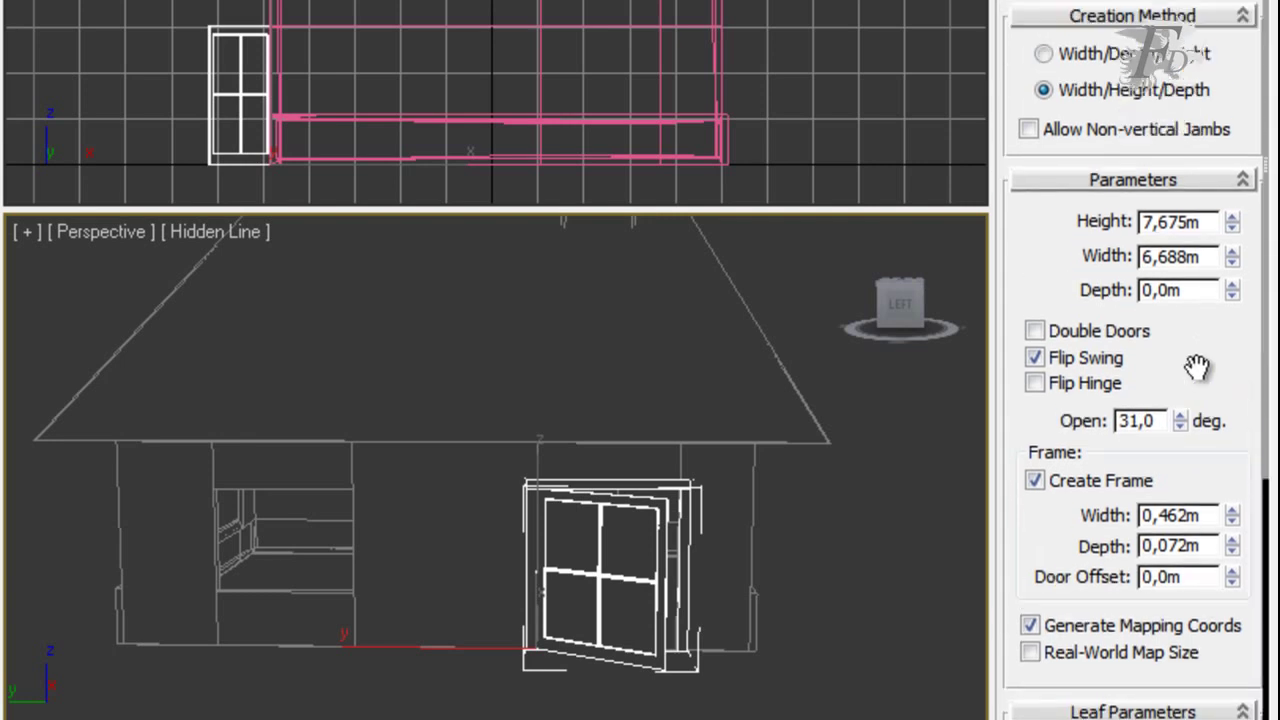
click(1036, 333)
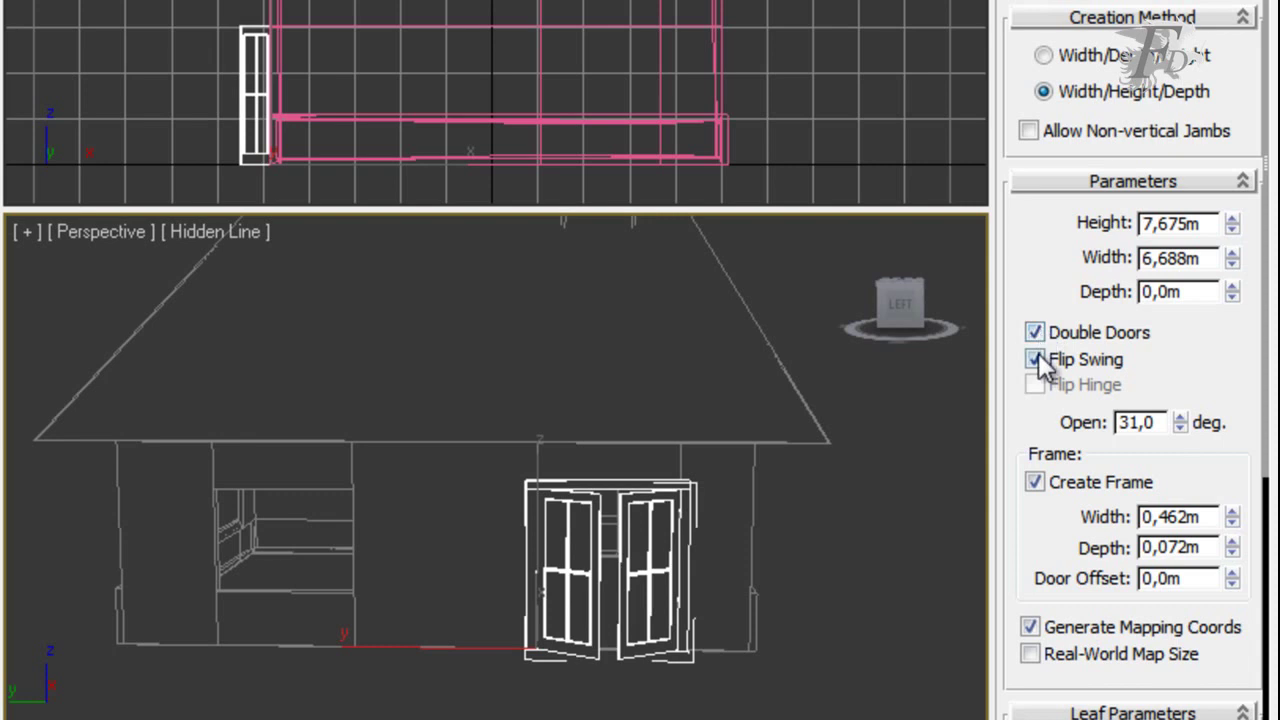
click(1035, 360)
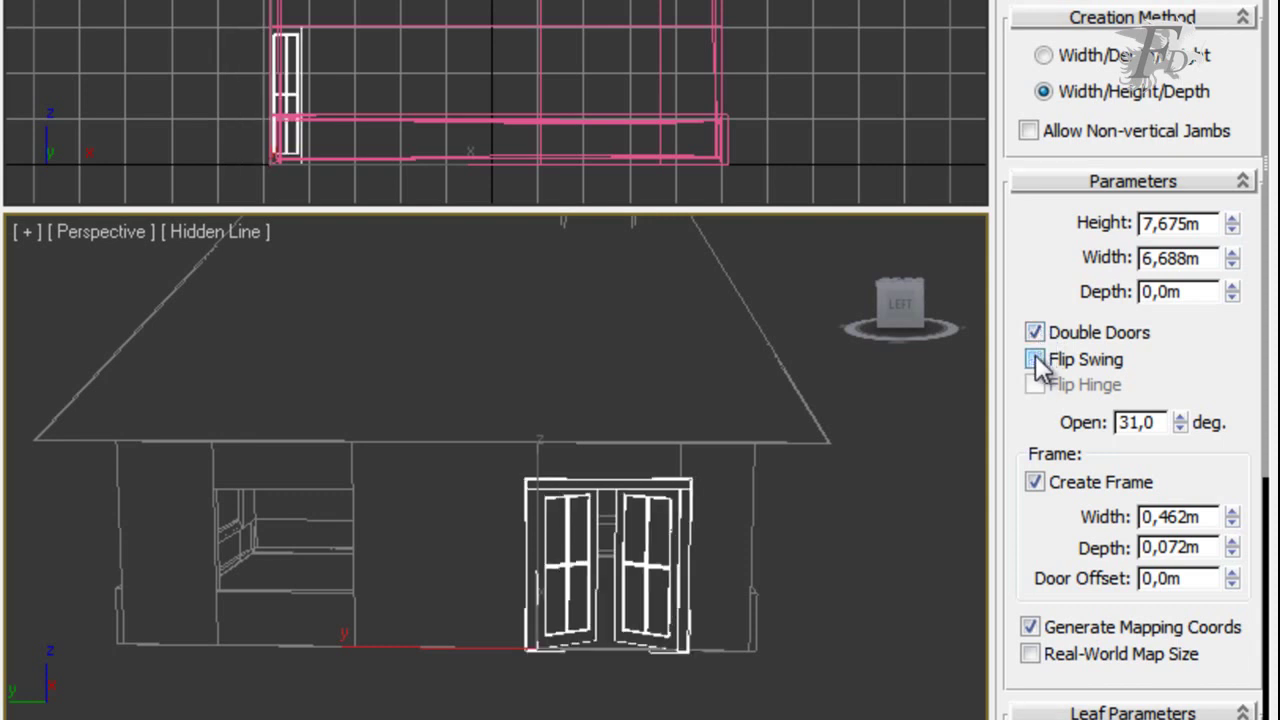
click(1036, 360)
click(1036, 360)
click(1036, 361)
click(1036, 360)
click(1035, 332)
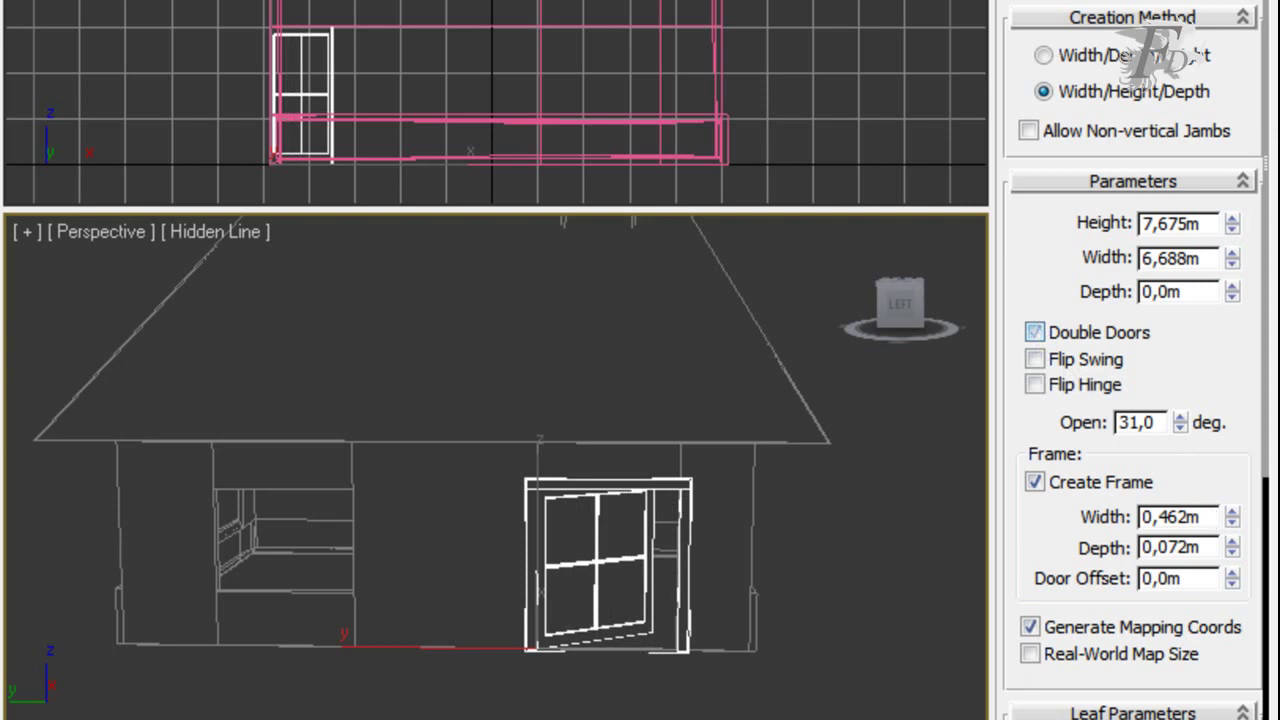
Set the door to open 33.5 degrees with leaf Panels set to None.
mouse_move(1183, 424)
mouse_down()
mouse_move(1183, 560)
mouse_move(1195, 386)
mouse_move(1168, 418)
mouse_move(1200, 145)
mouse_up()
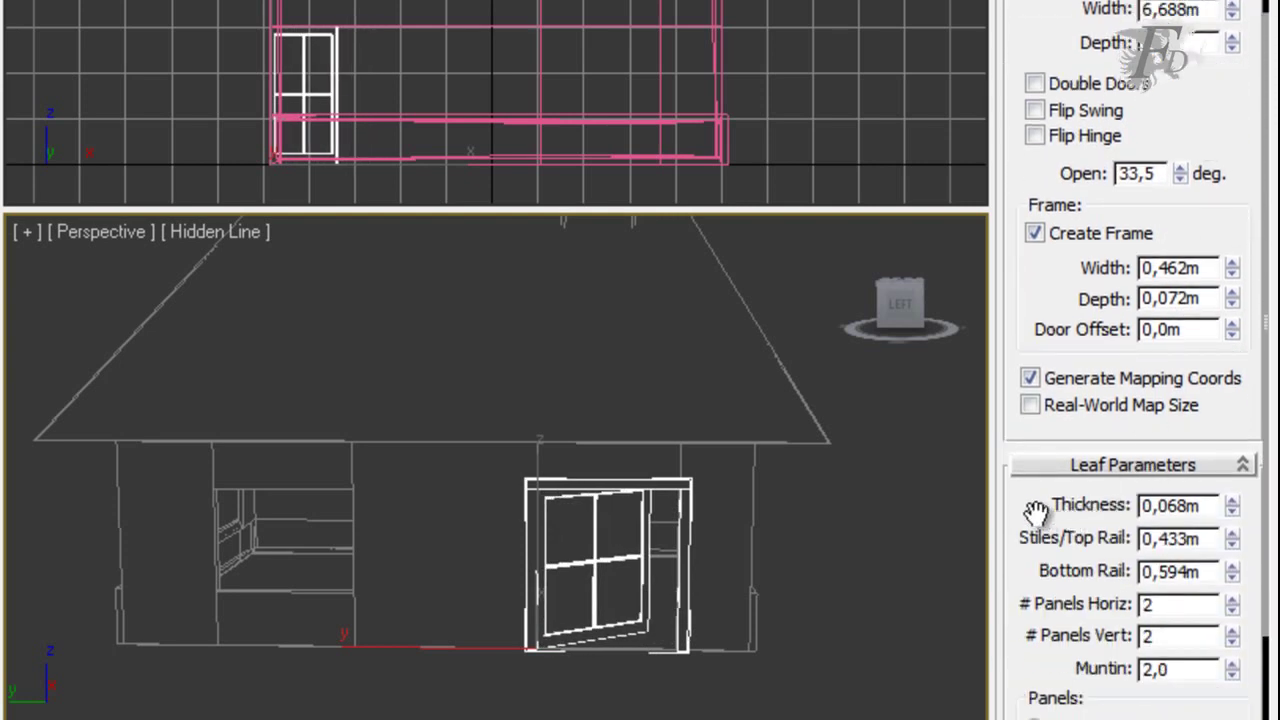
drag(1034, 508, 1026, 437)
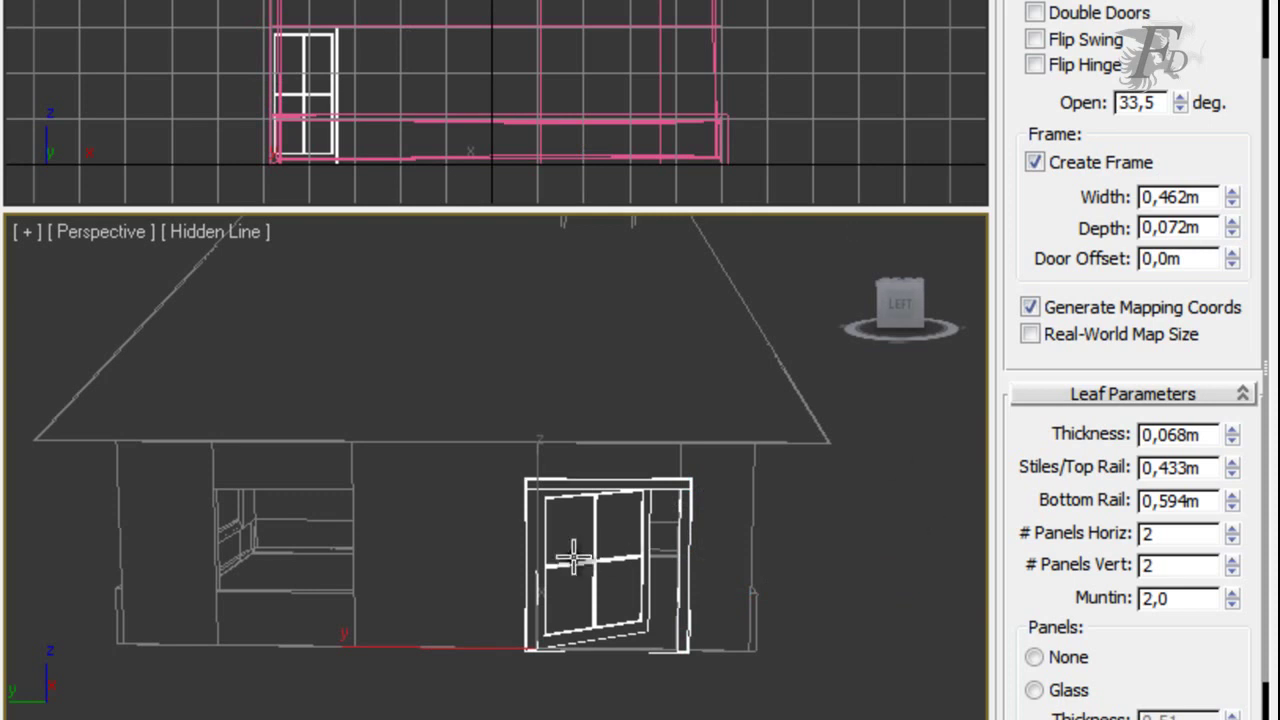
drag(1040, 594, 1040, 345)
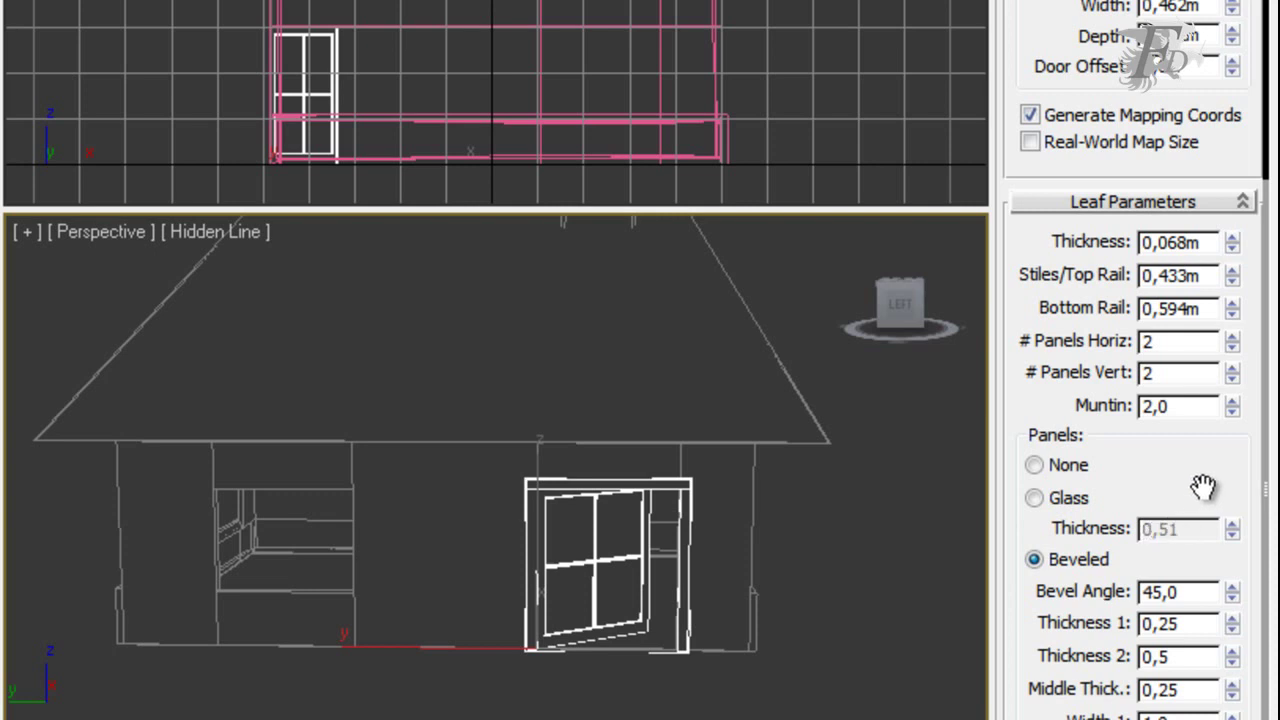
scroll(1200, 491, up, 2)
scroll(1194, 523, up, 3)
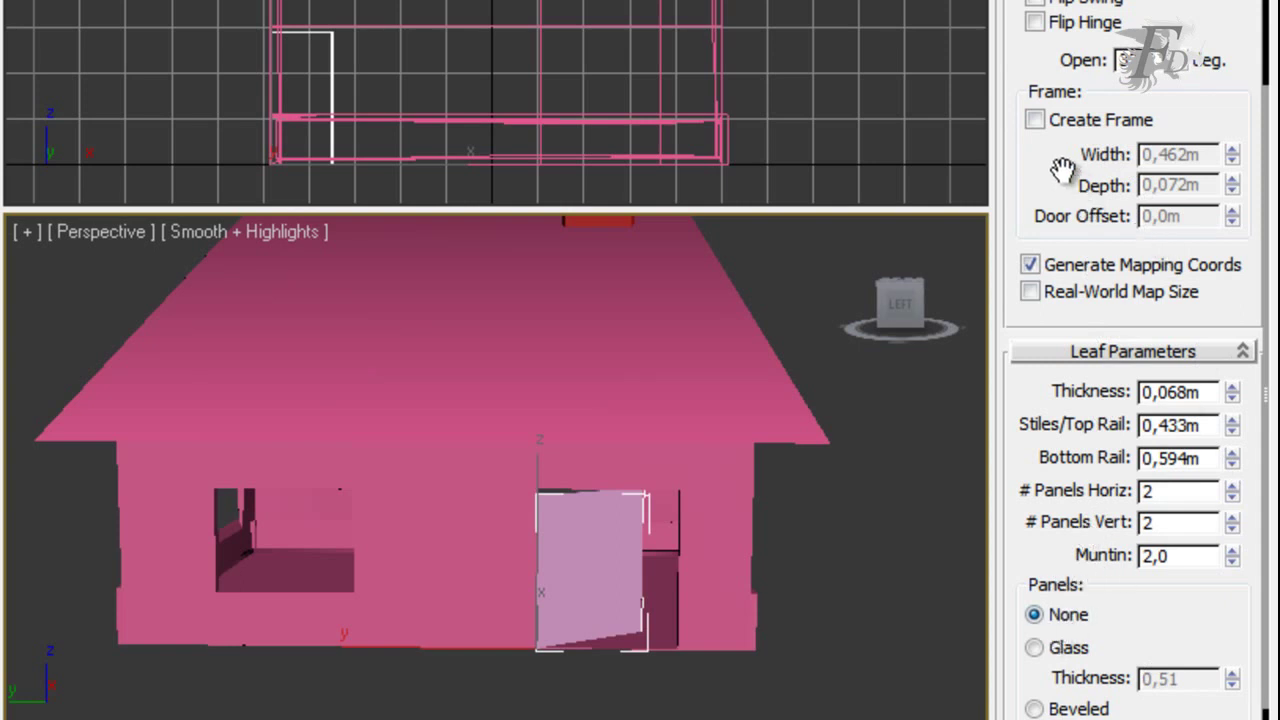
Keep Create Frame enabled and begin renaming the door to puerta.
click(1034, 120)
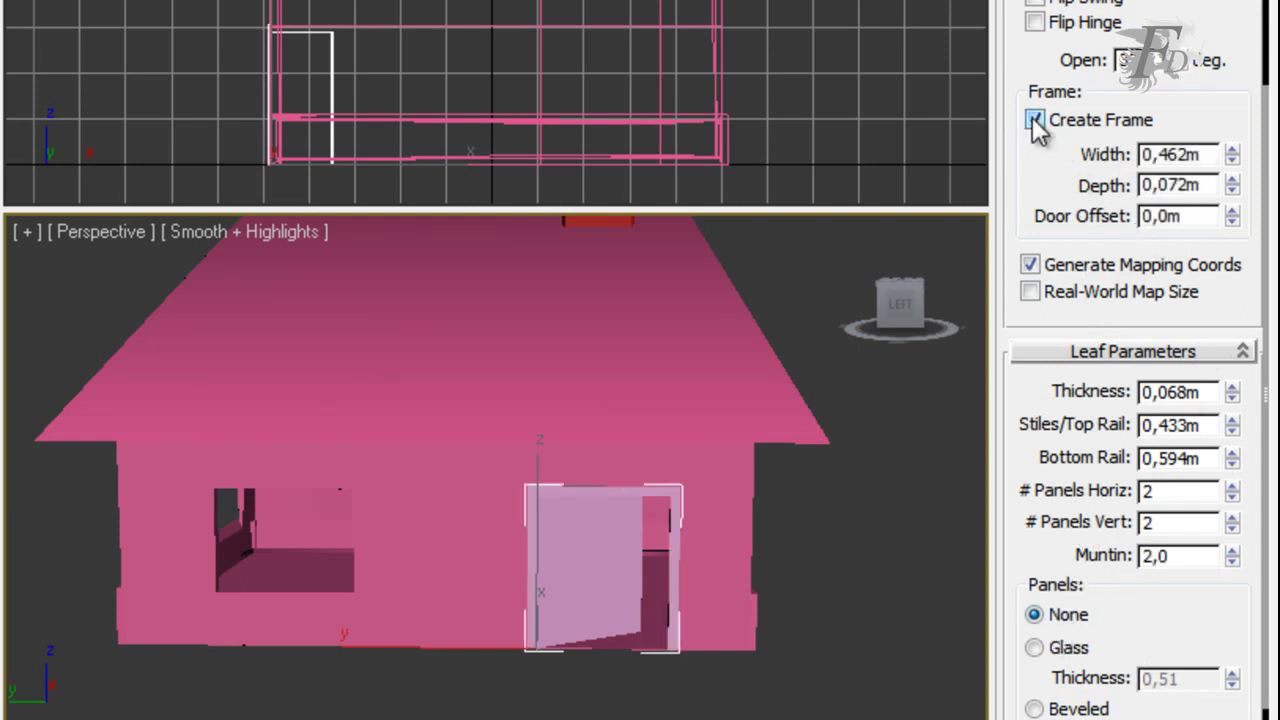
click(1033, 119)
click(1033, 119)
scroll(1105, 298, up, 5)
double_click(1134, 22)
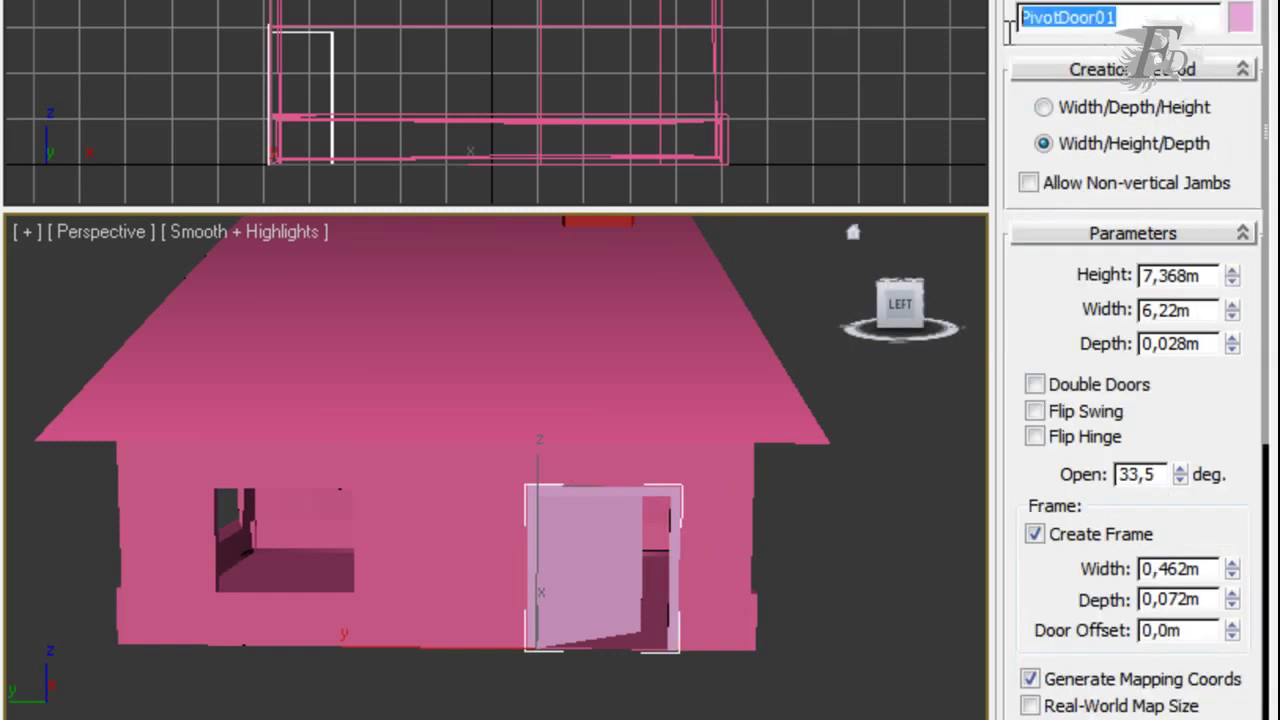
text(puerta)
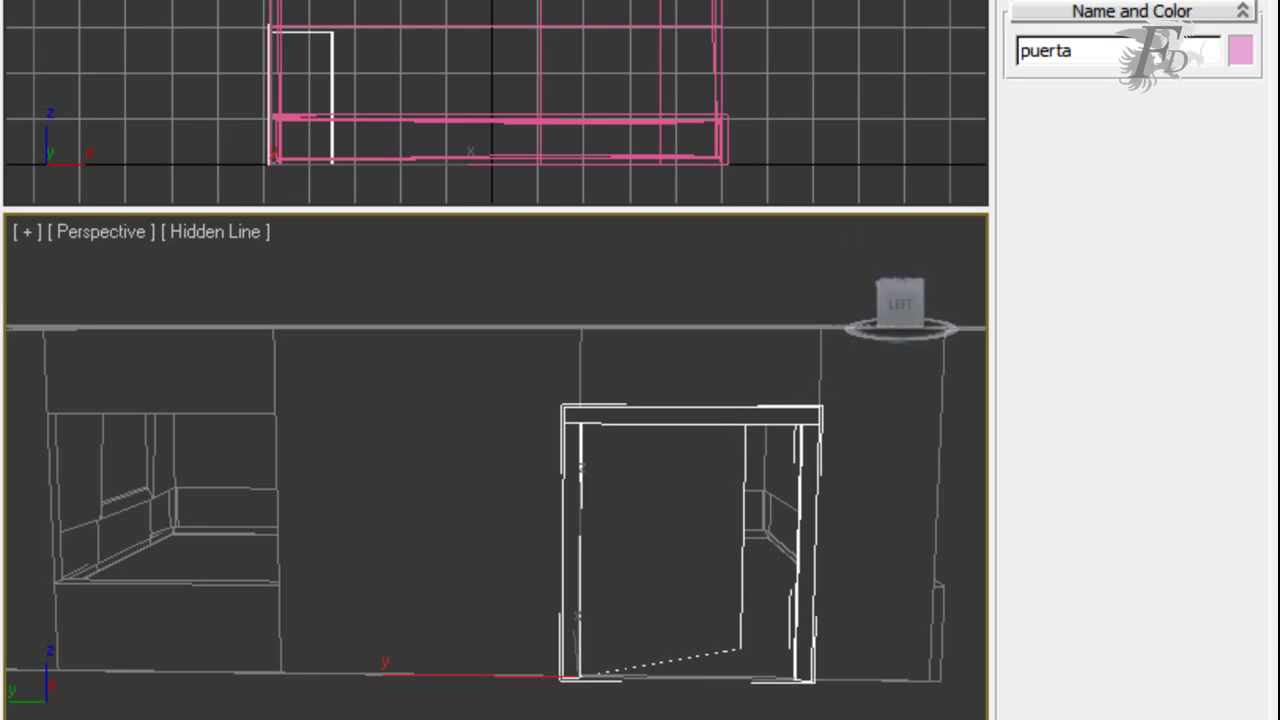
Convert the puerta door to an Editable Poly.
right_click(580, 421)
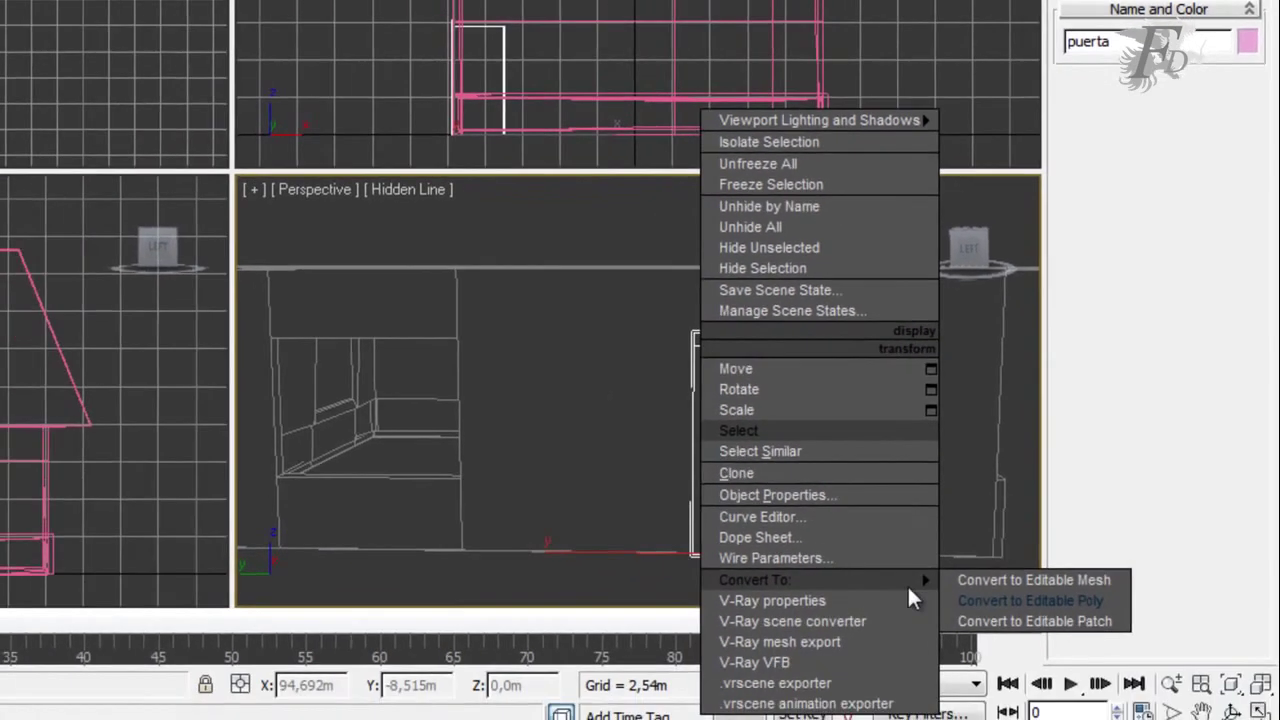
click(1027, 600)
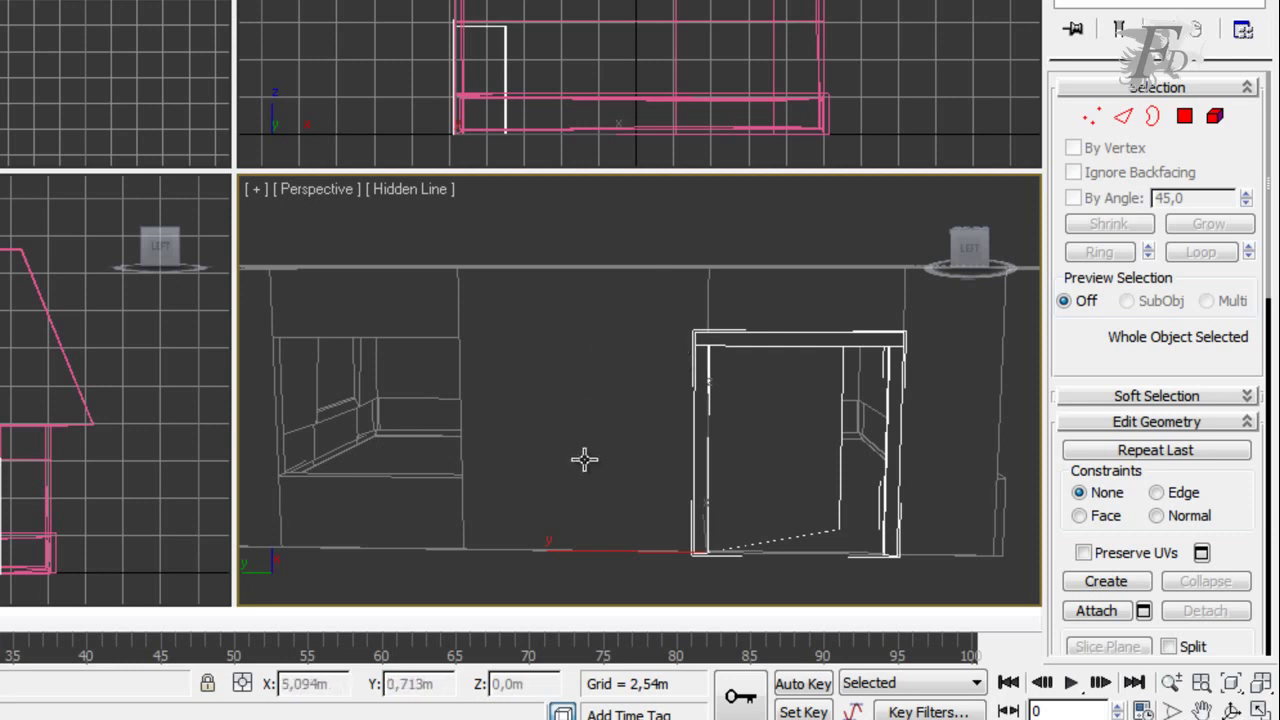
click(846, 449)
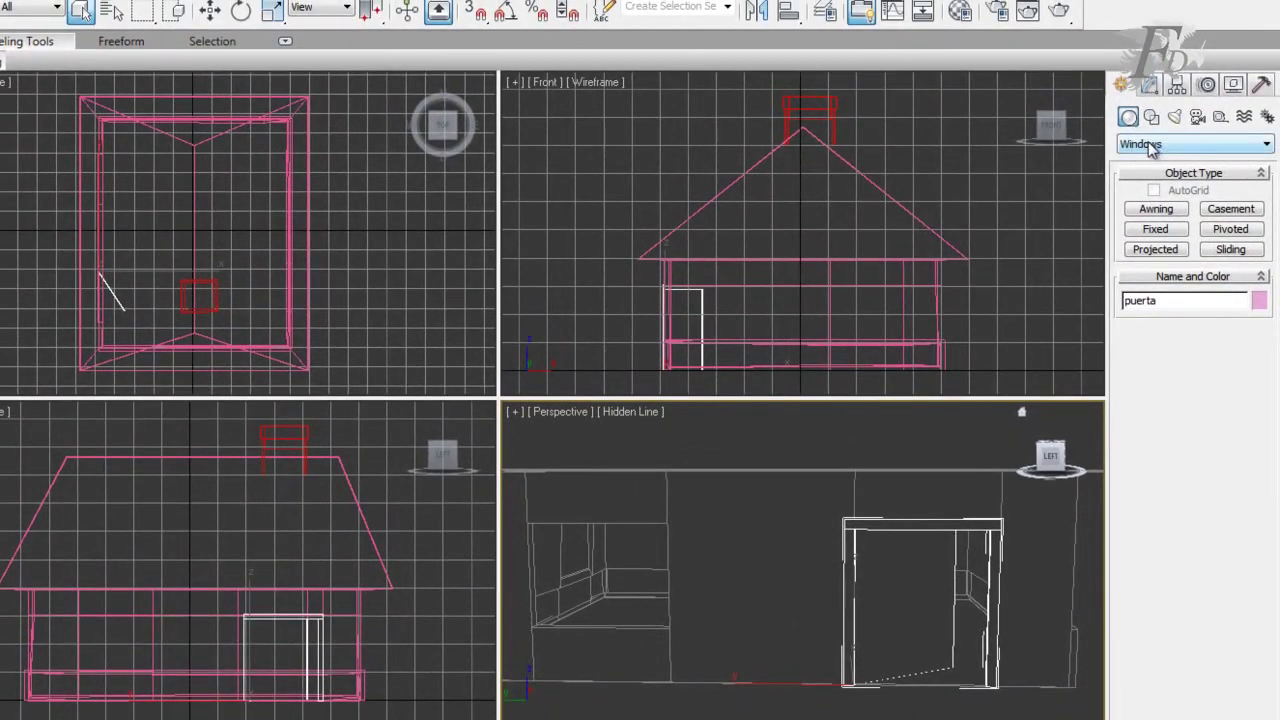
Create a sliding window in the wall, 6,65m wide, 4,983m high and 0,345m deep.
click(1146, 144)
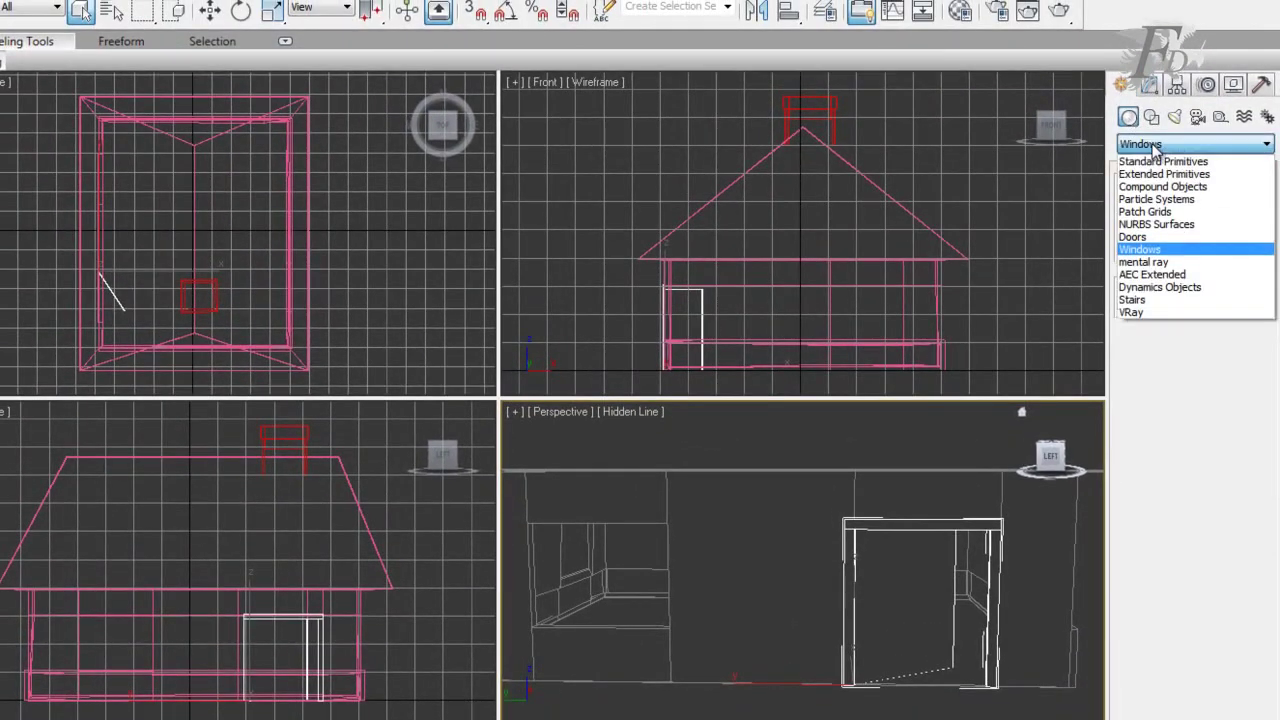
click(1162, 250)
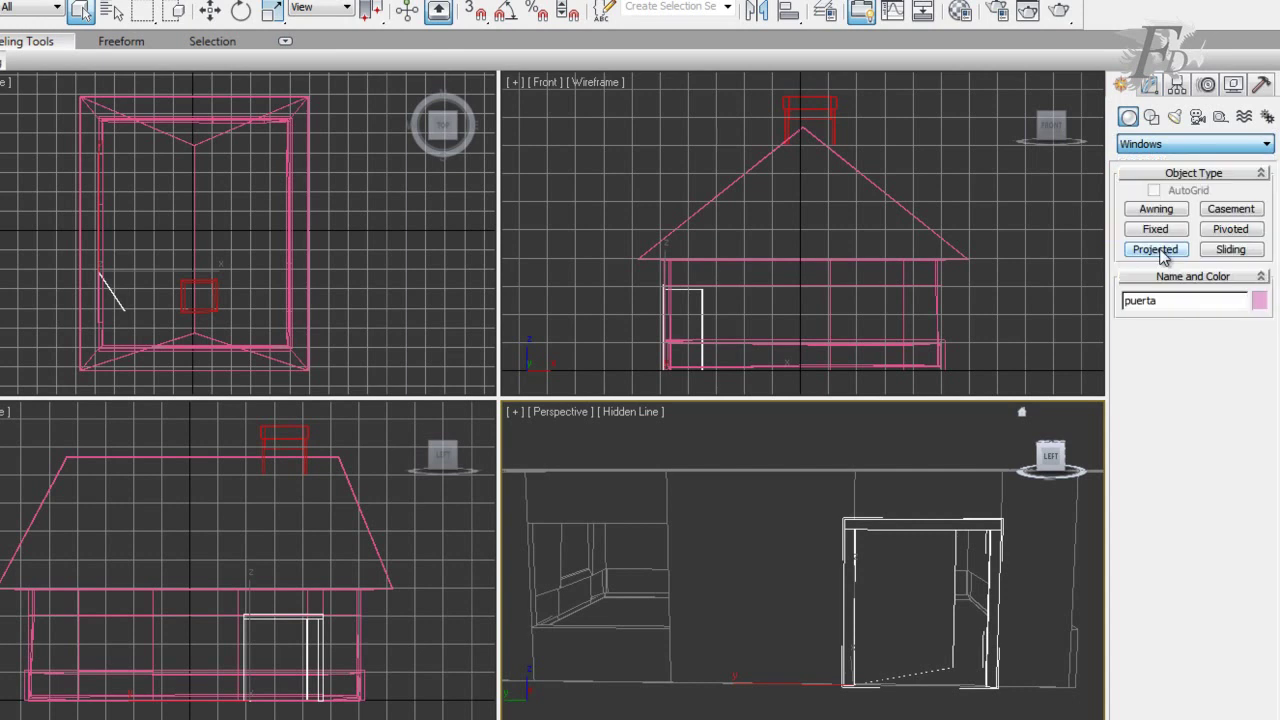
click(1236, 249)
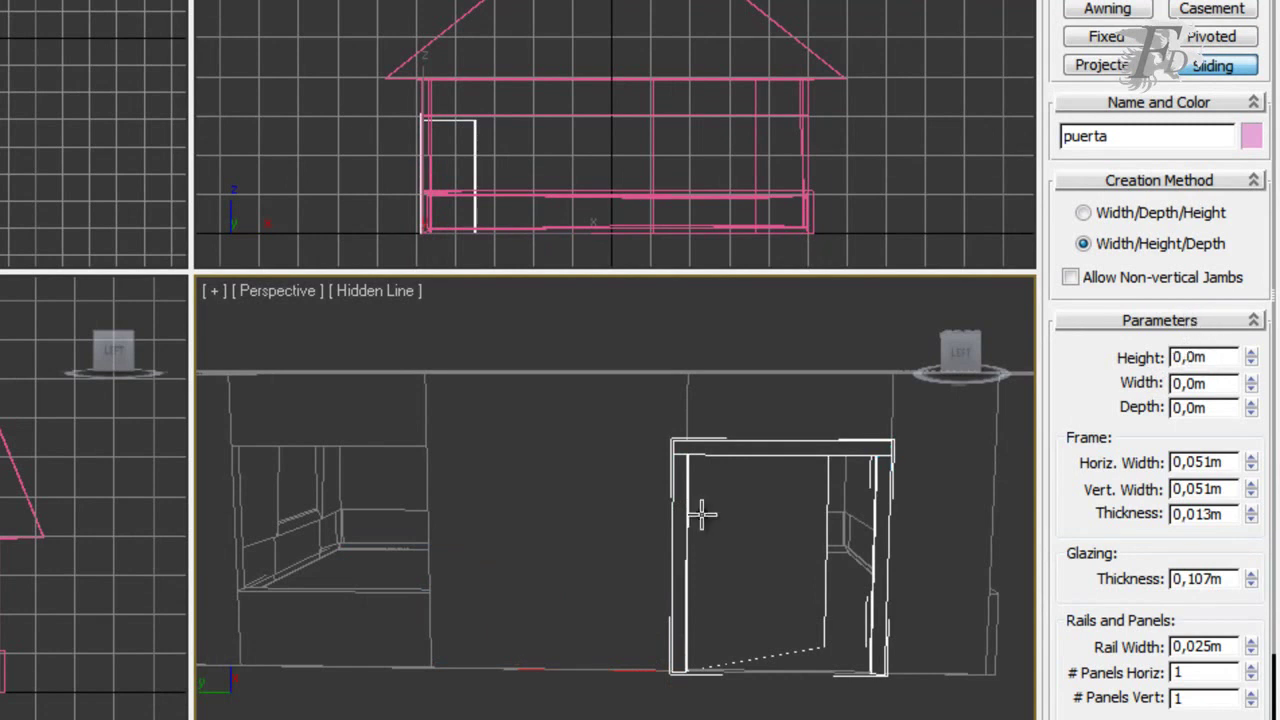
drag(230, 447, 425, 457)
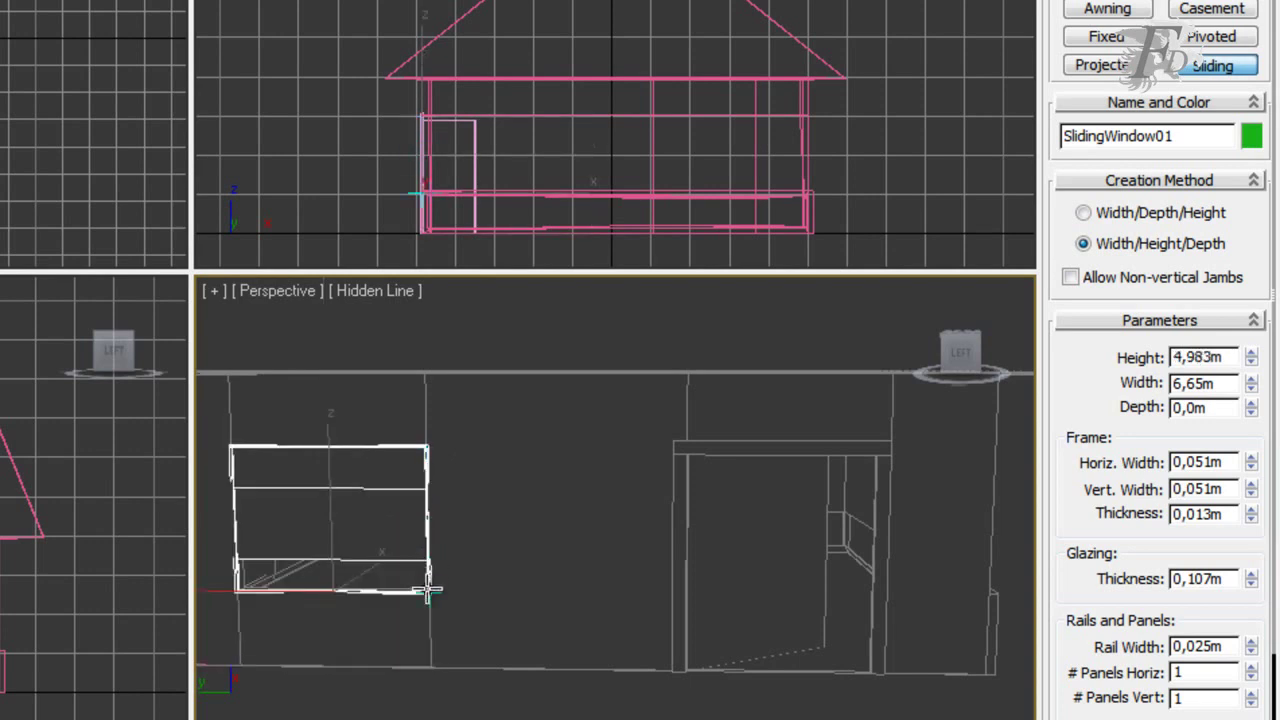
click(427, 588)
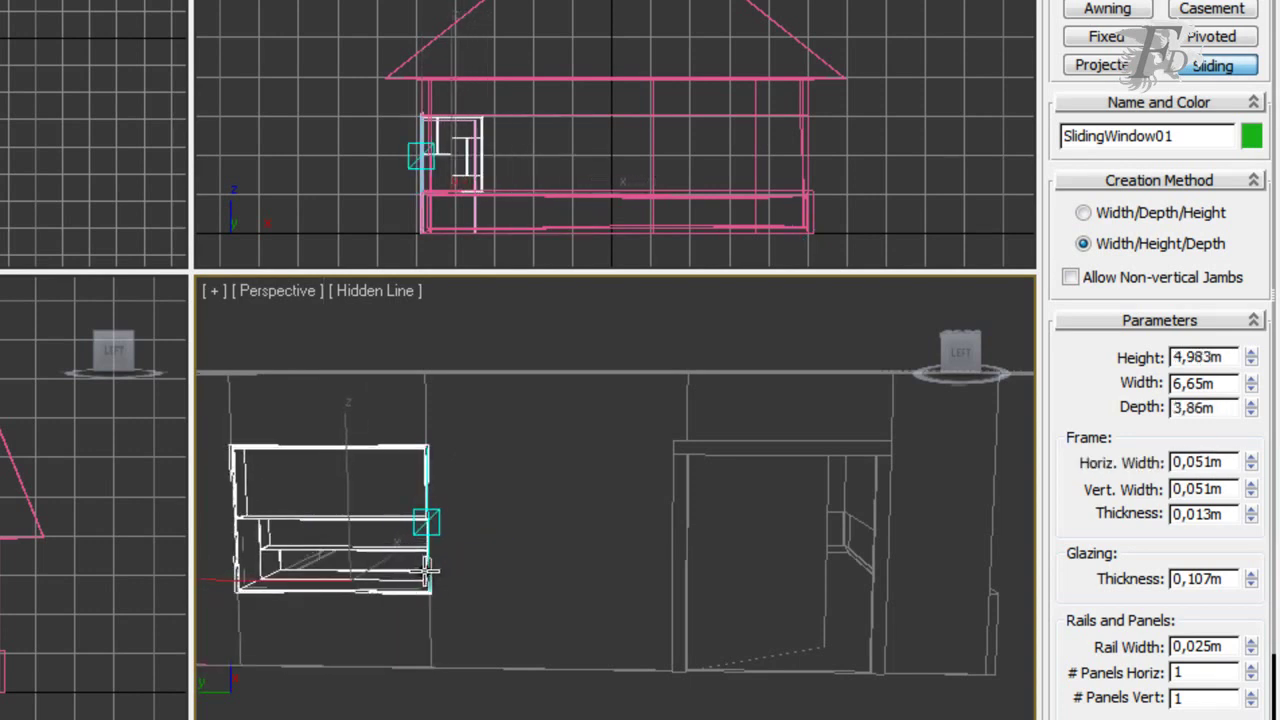
click(500, 586)
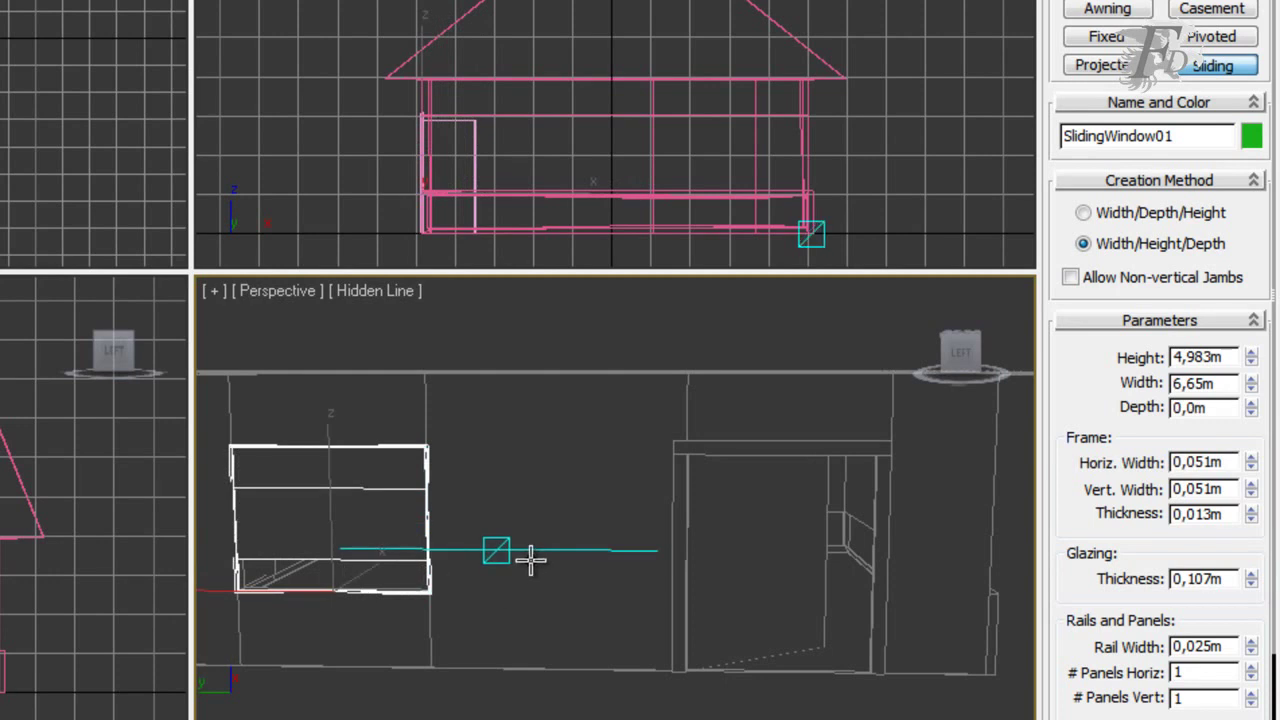
right_click(120, 118)
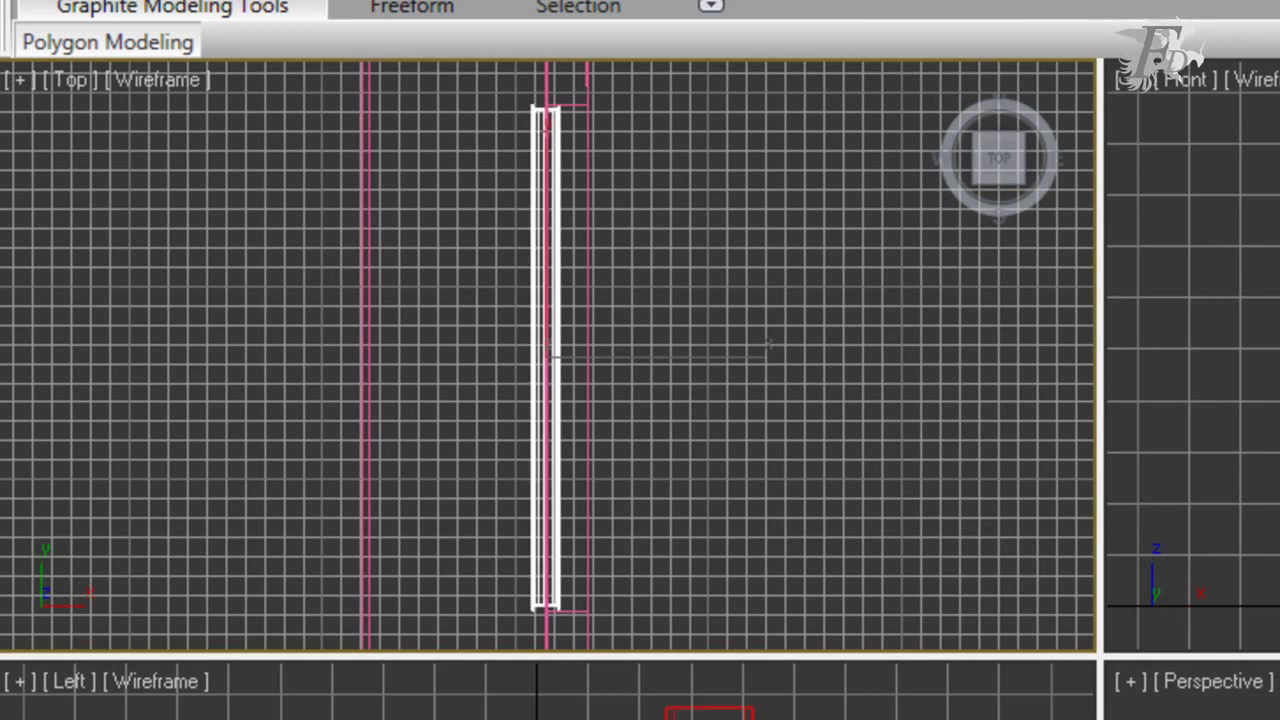
Nudge the sliding window slightly along X so it sits in the wall opening.
key(w)
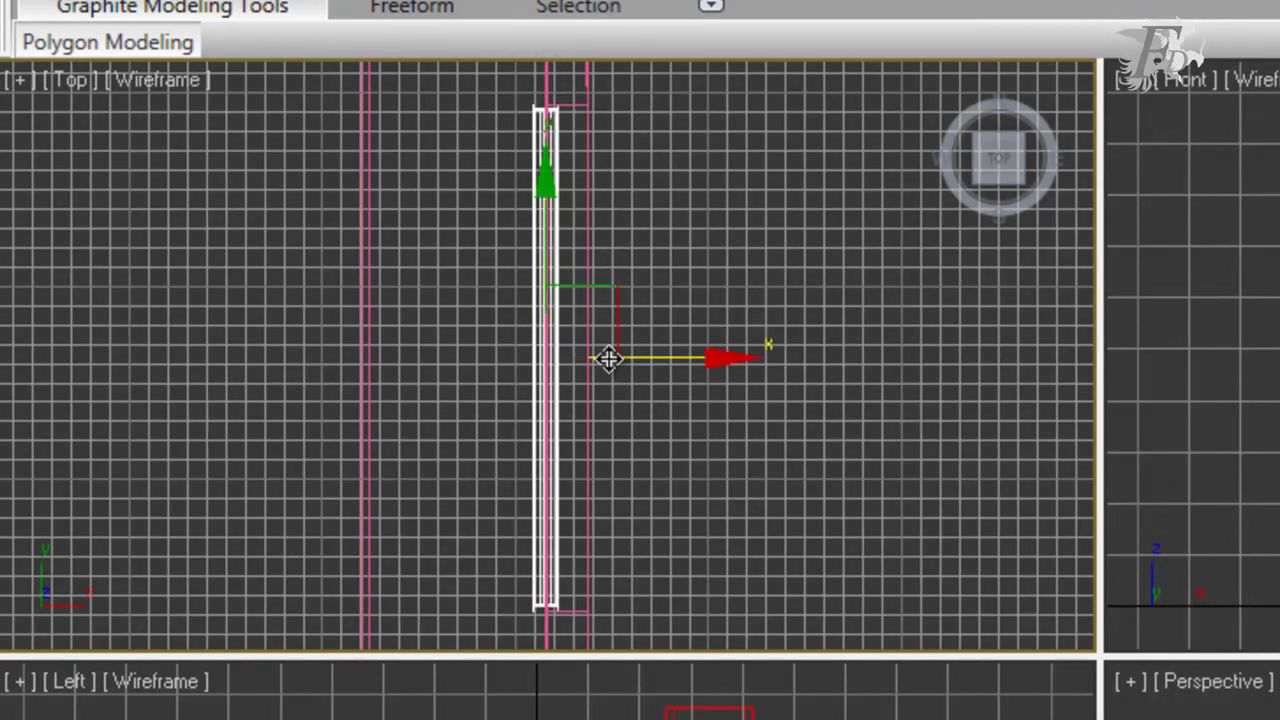
drag(661, 356, 682, 356)
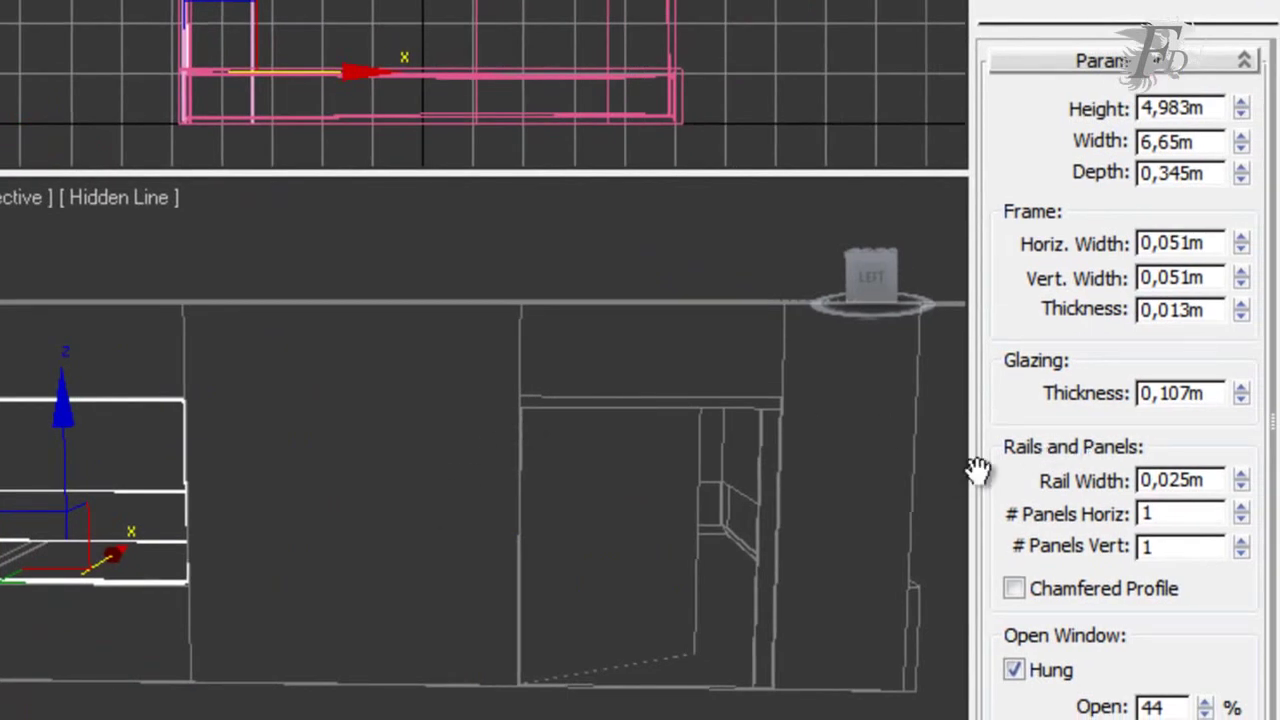
mouse_move(1029, 423)
mouse_down()
mouse_move(1023, 354)
mouse_move(1023, 477)
mouse_move(1037, 414)
mouse_move(1030, 345)
mouse_move(1031, 391)
mouse_up()
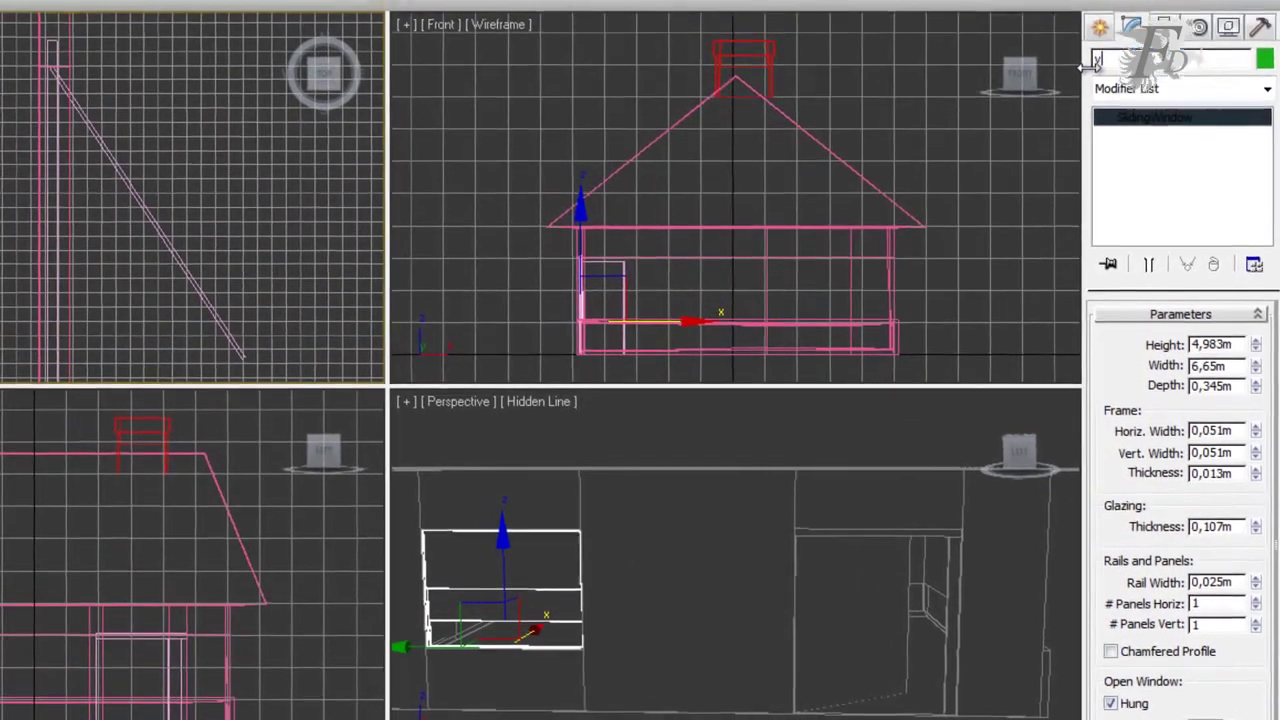
Rename the sliding window ventana1 and clone it as an independent Copy named ventana02.
text(entana1)
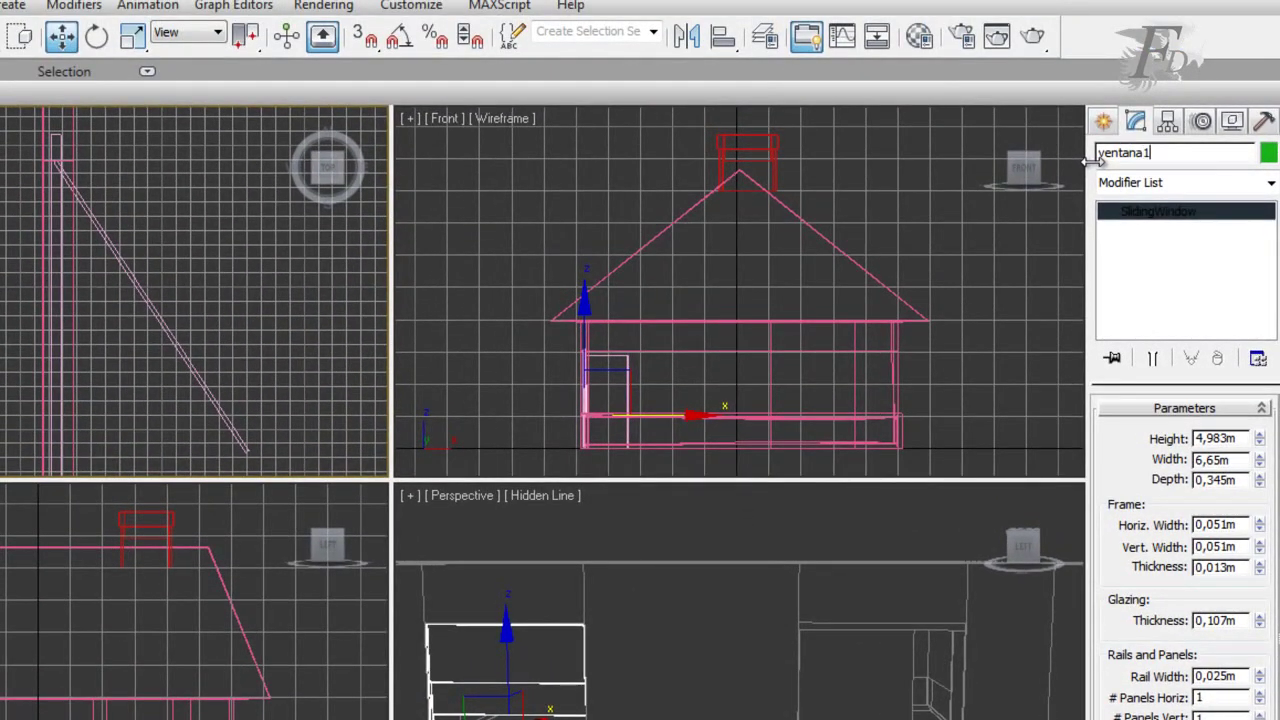
click(530, 678)
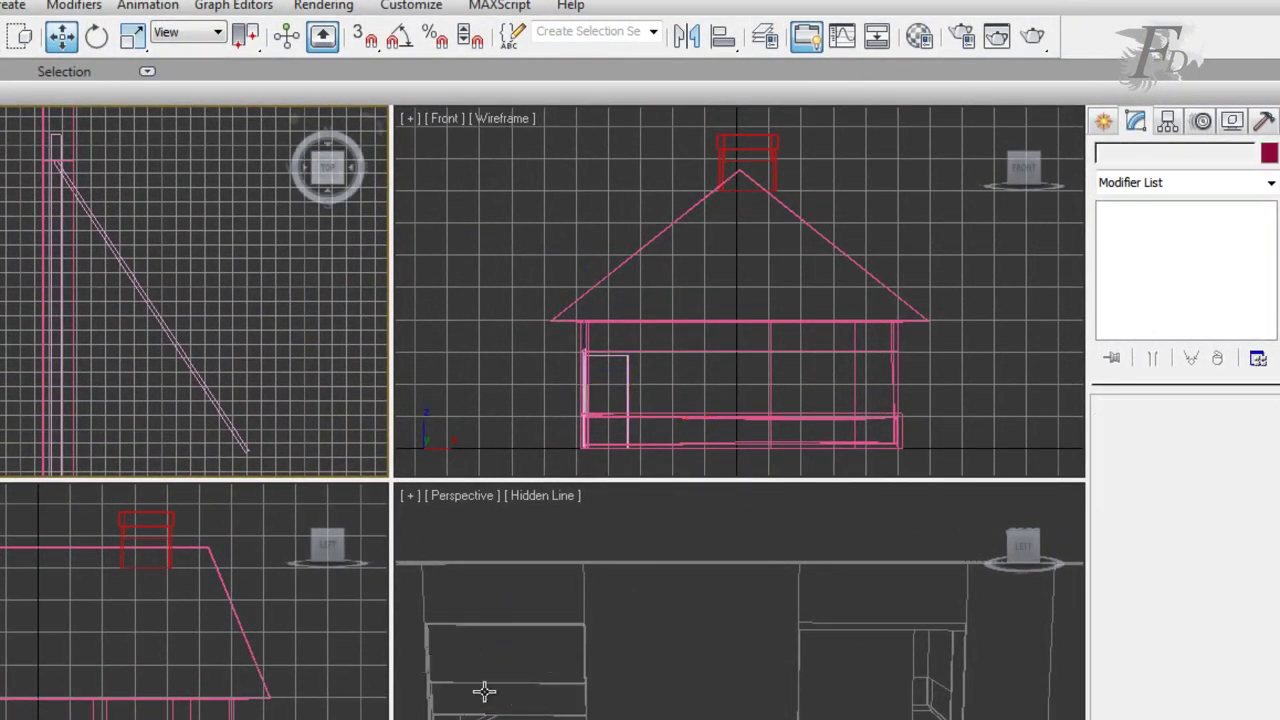
click(612, 710)
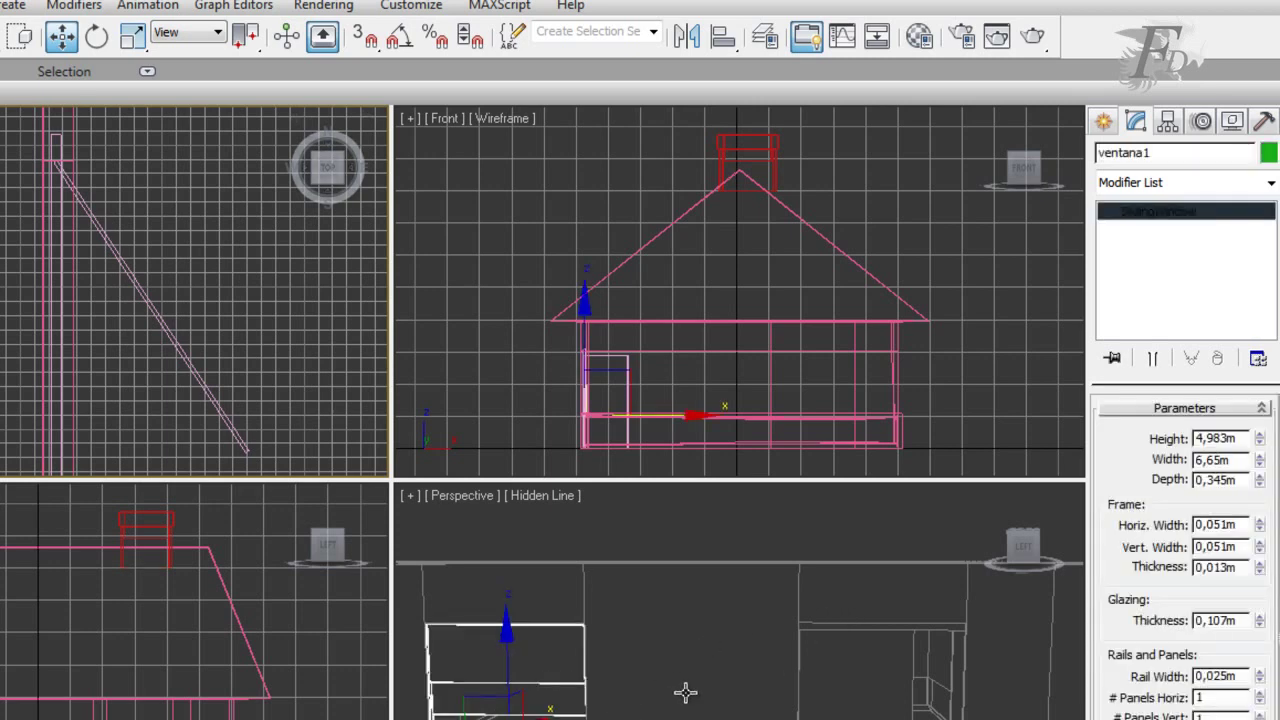
key(ctrl+v)
click(424, 420)
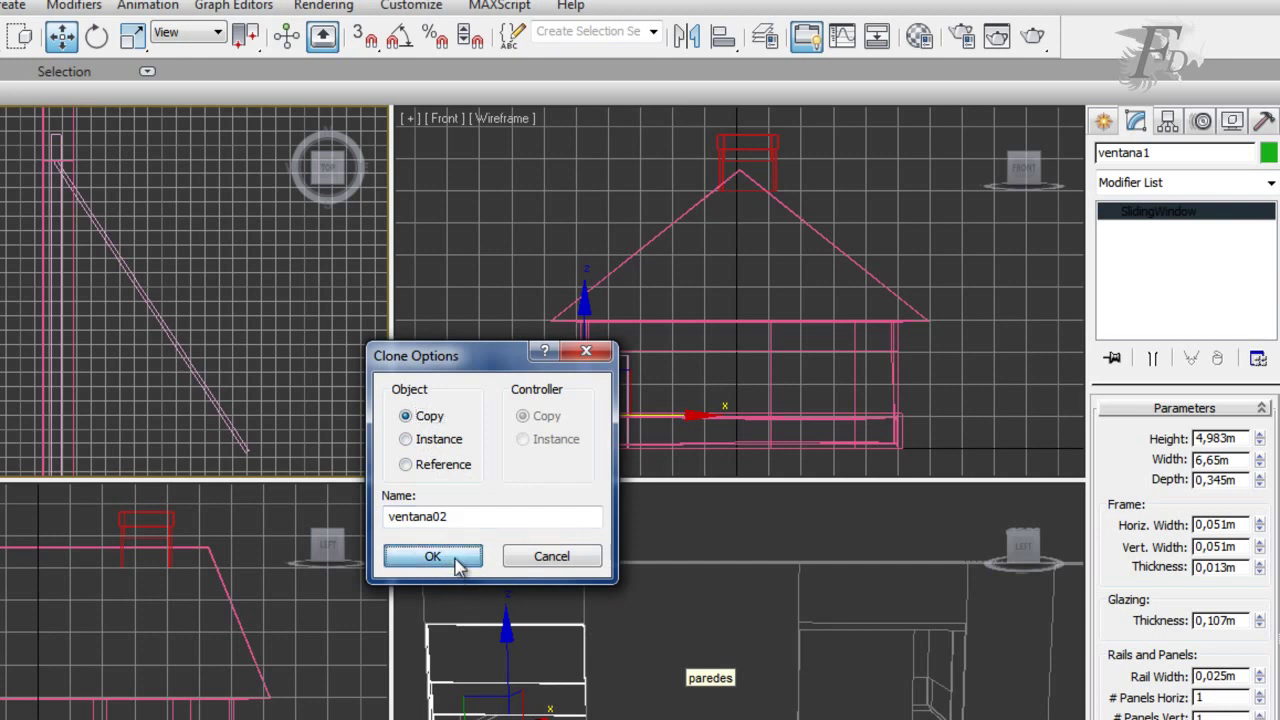
click(432, 556)
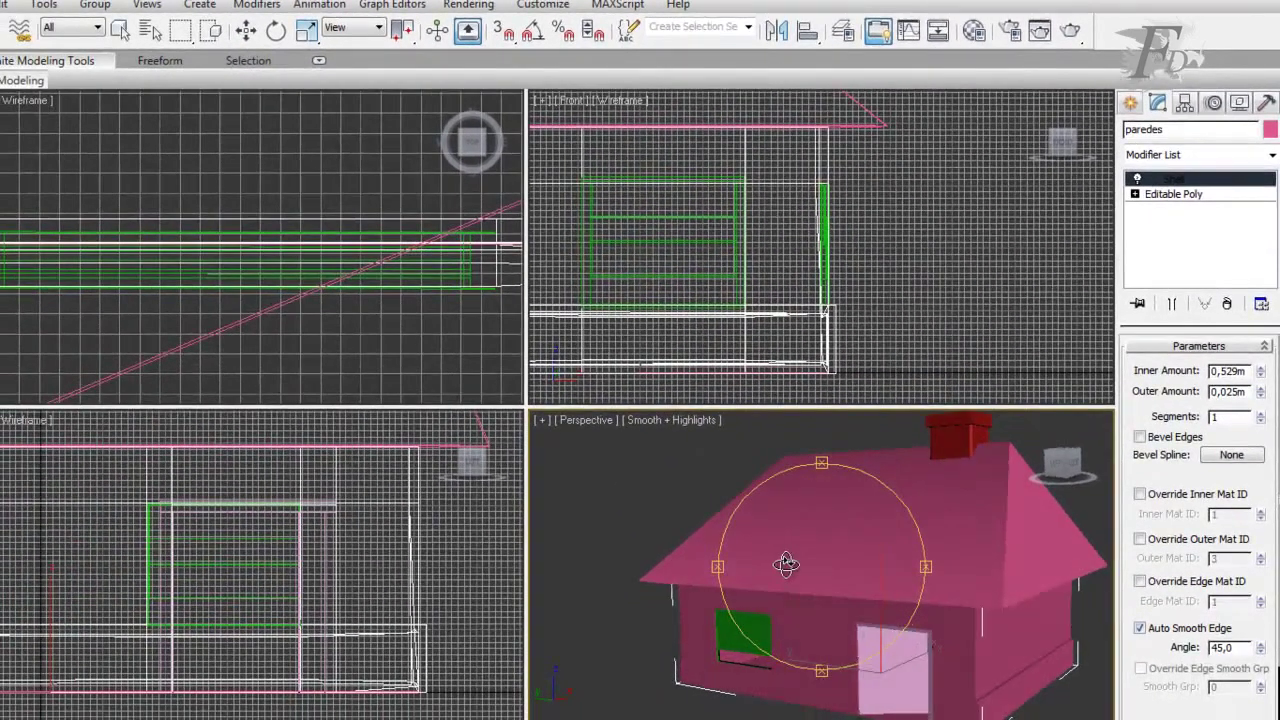
Select the paredes walls by name and convert them to Editable Poly.
click(150, 30)
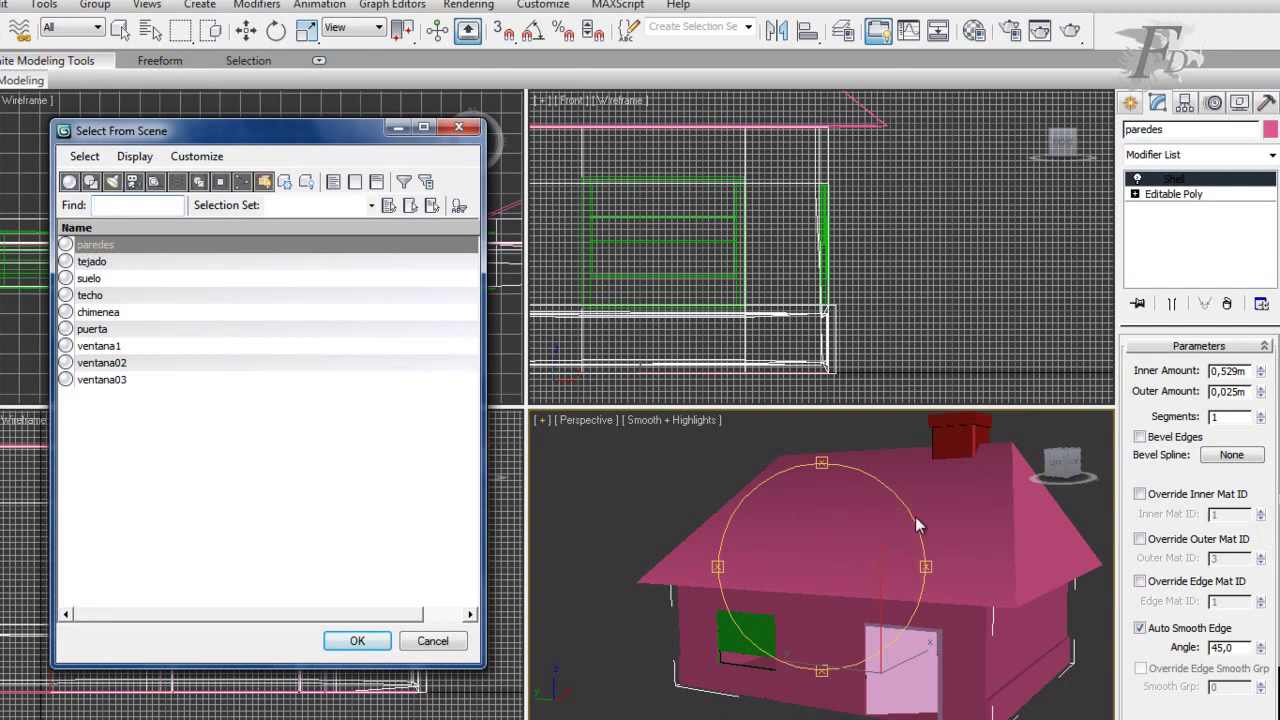
click(92, 262)
click(104, 295)
click(112, 279)
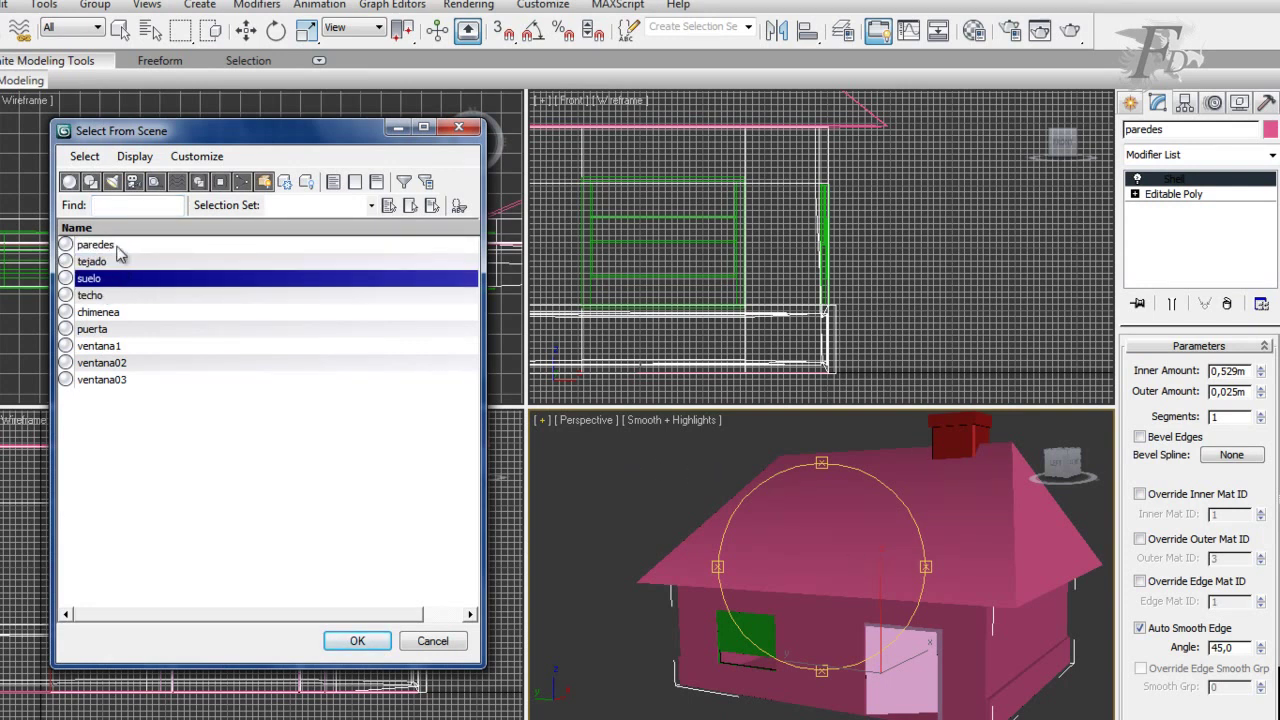
click(116, 248)
click(97, 263)
click(102, 281)
click(437, 644)
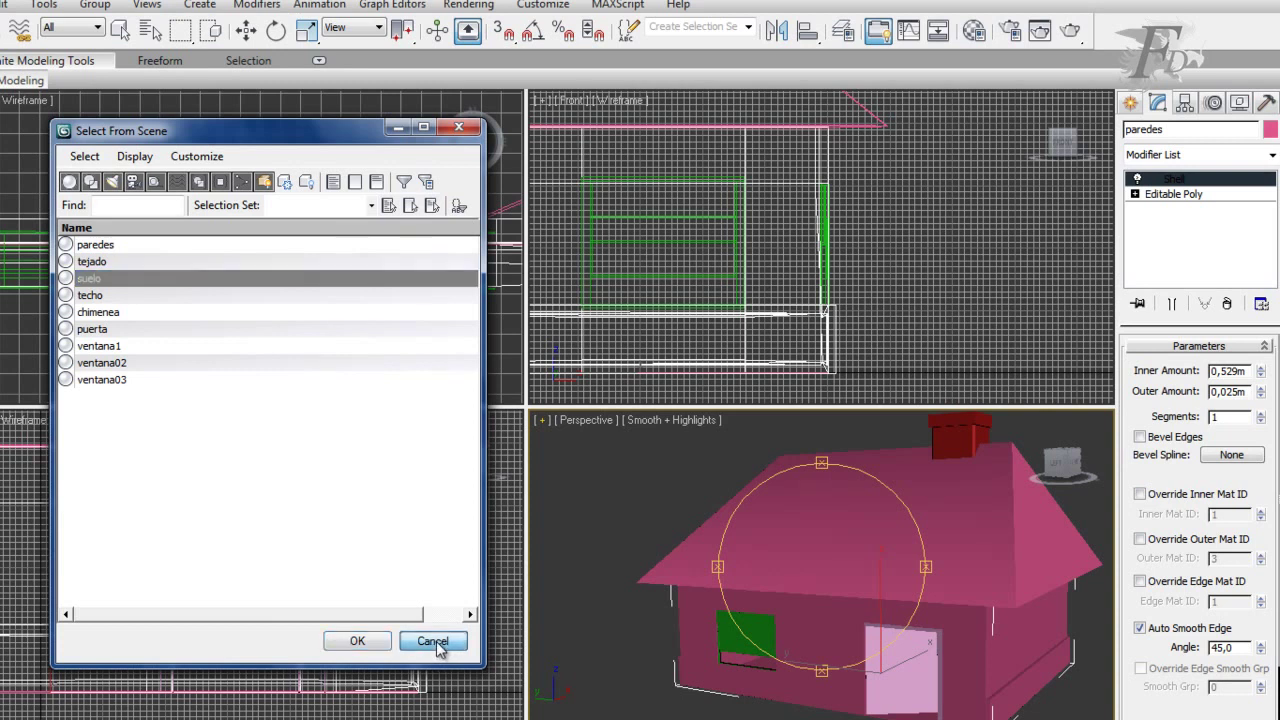
click(109, 247)
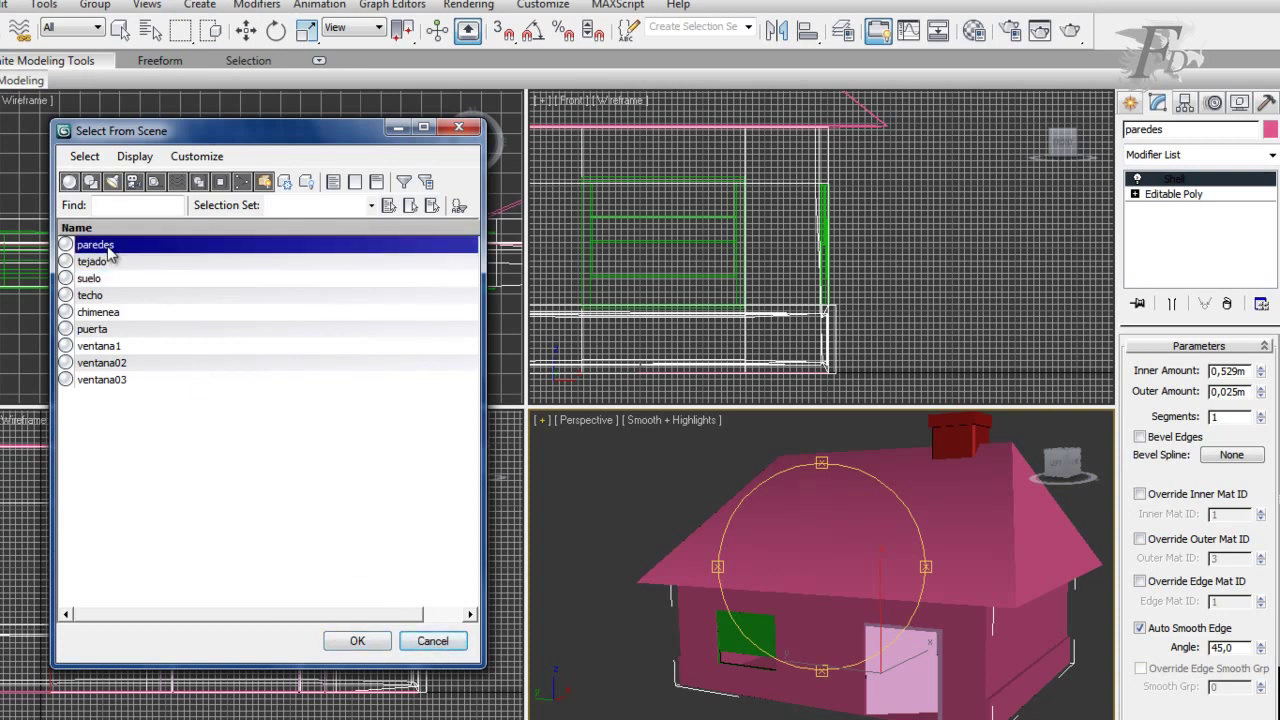
click(357, 641)
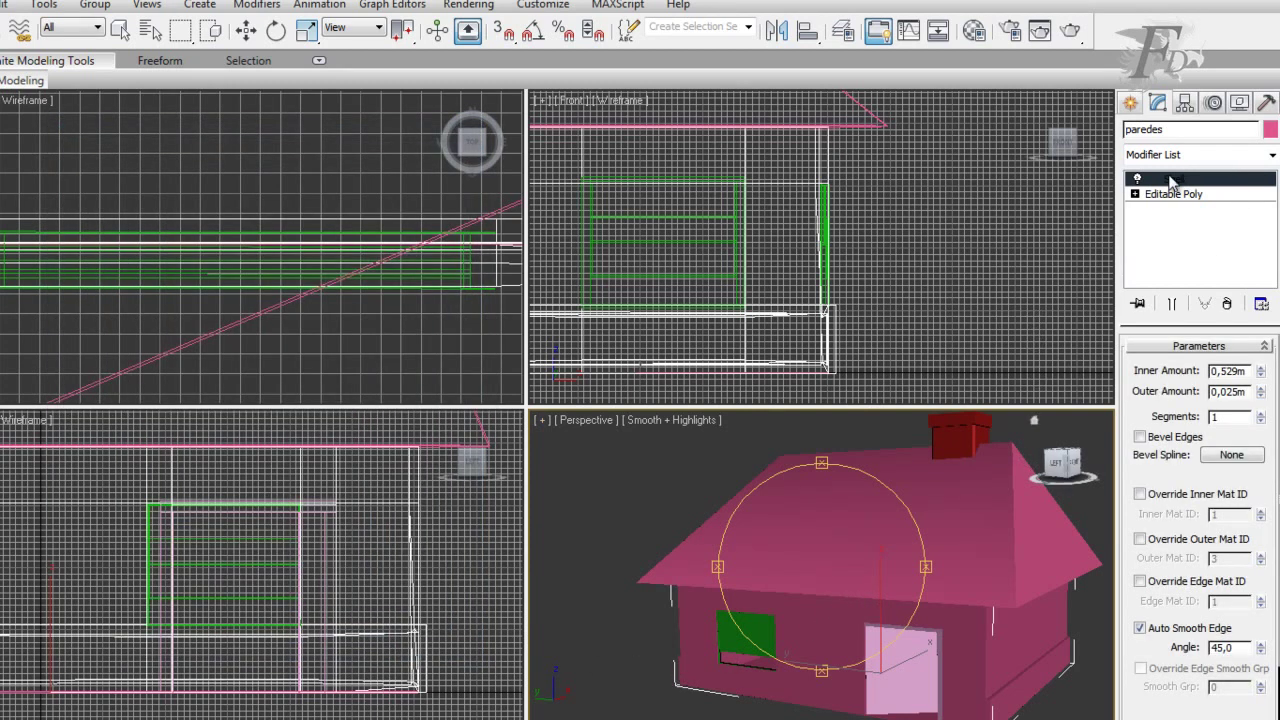
key(w)
right_click(978, 669)
mouse_move(1020, 715)
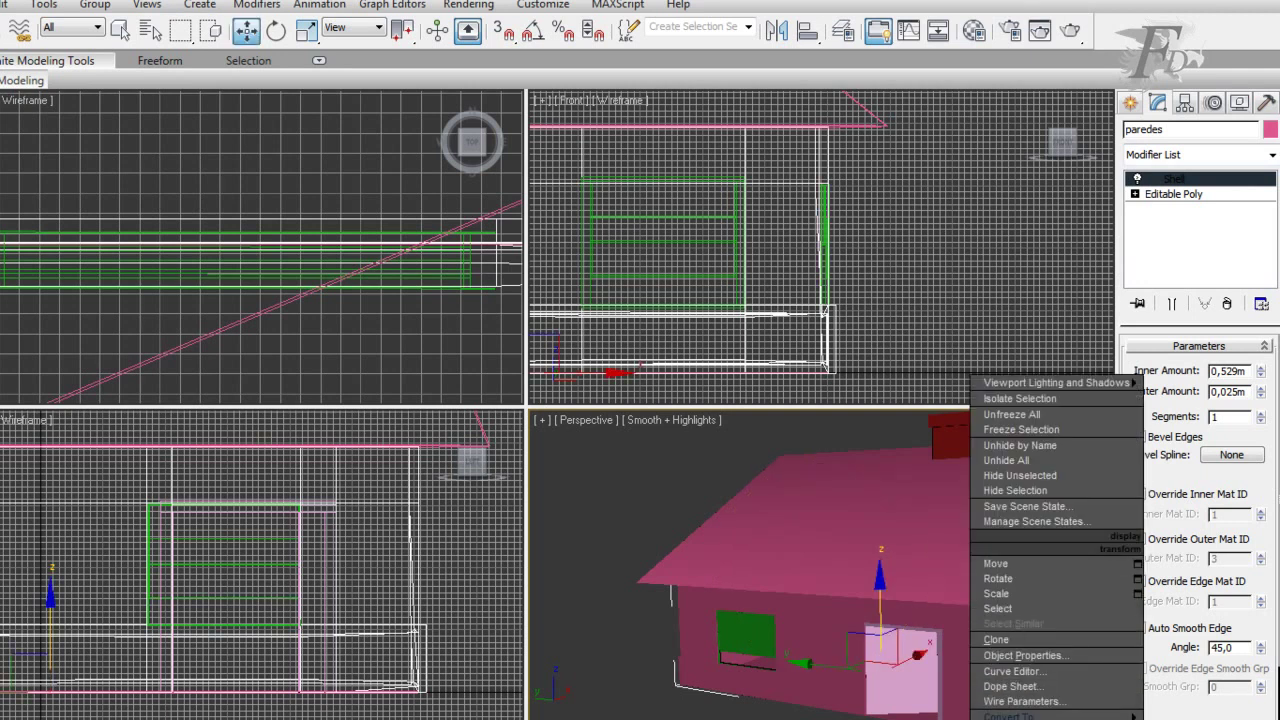
click(1200, 717)
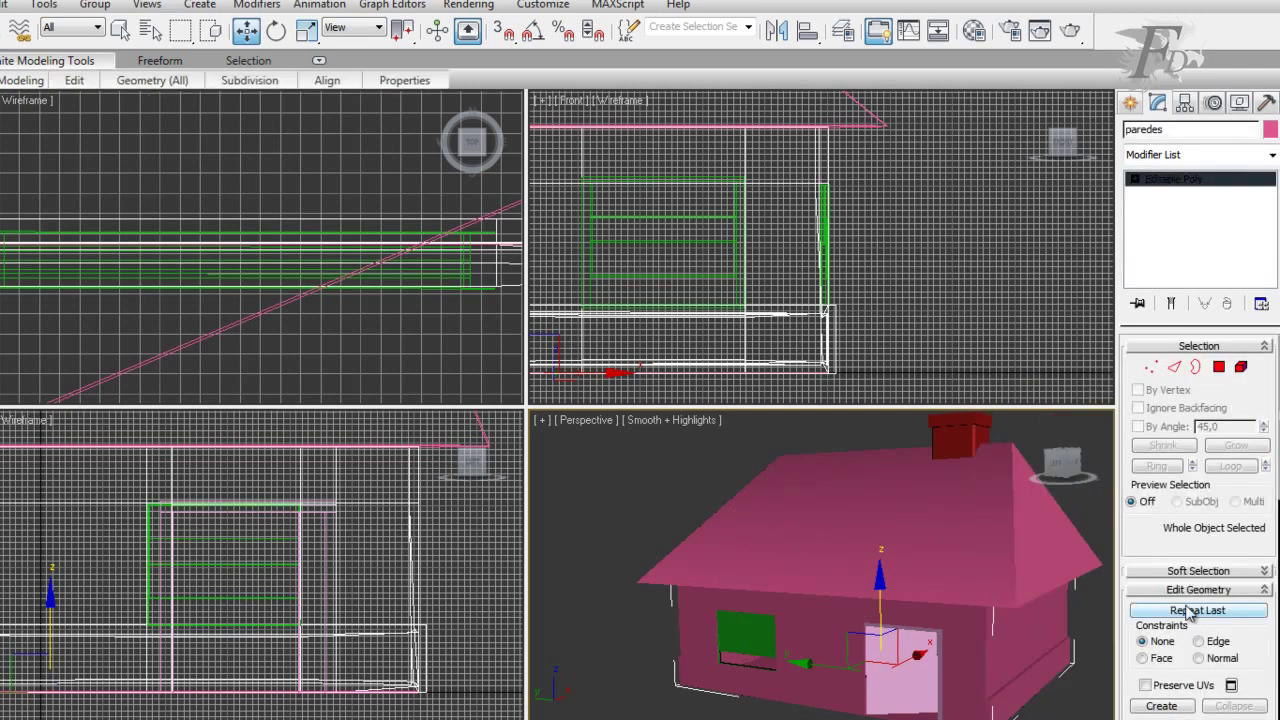
Select paredes, tejado, suelo and techo together from the object list.
key(h)
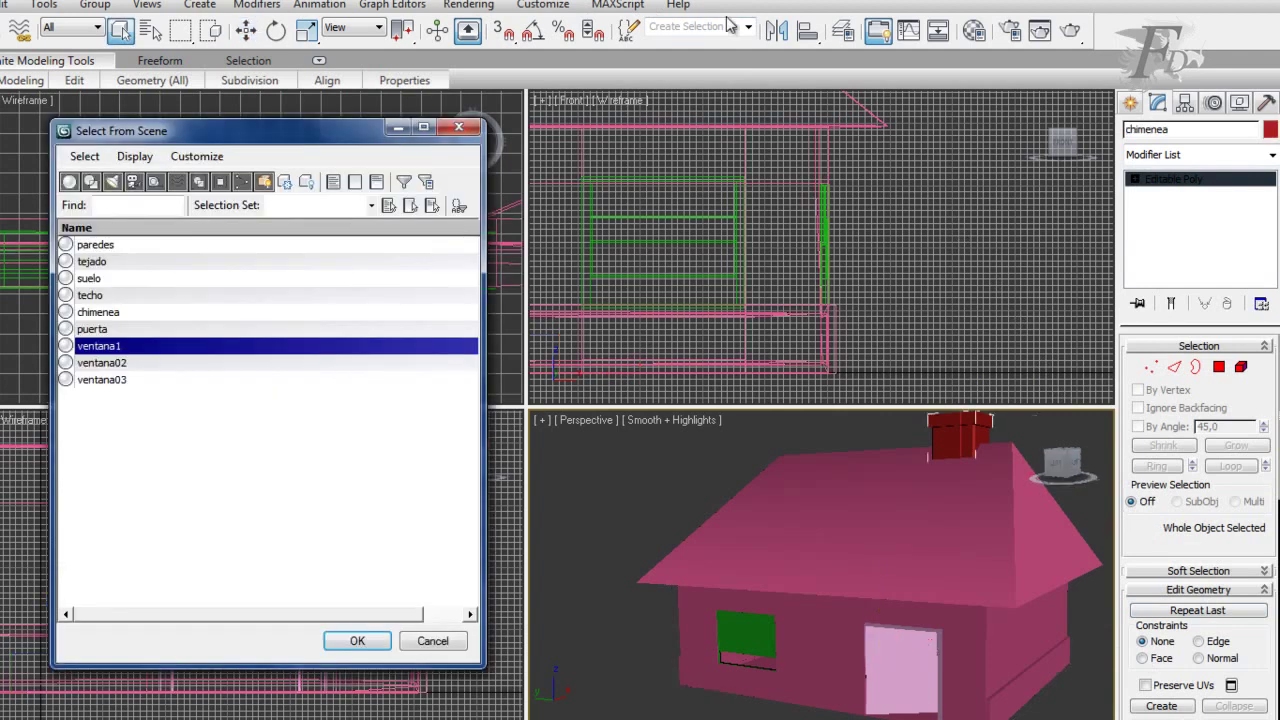
click(115, 248)
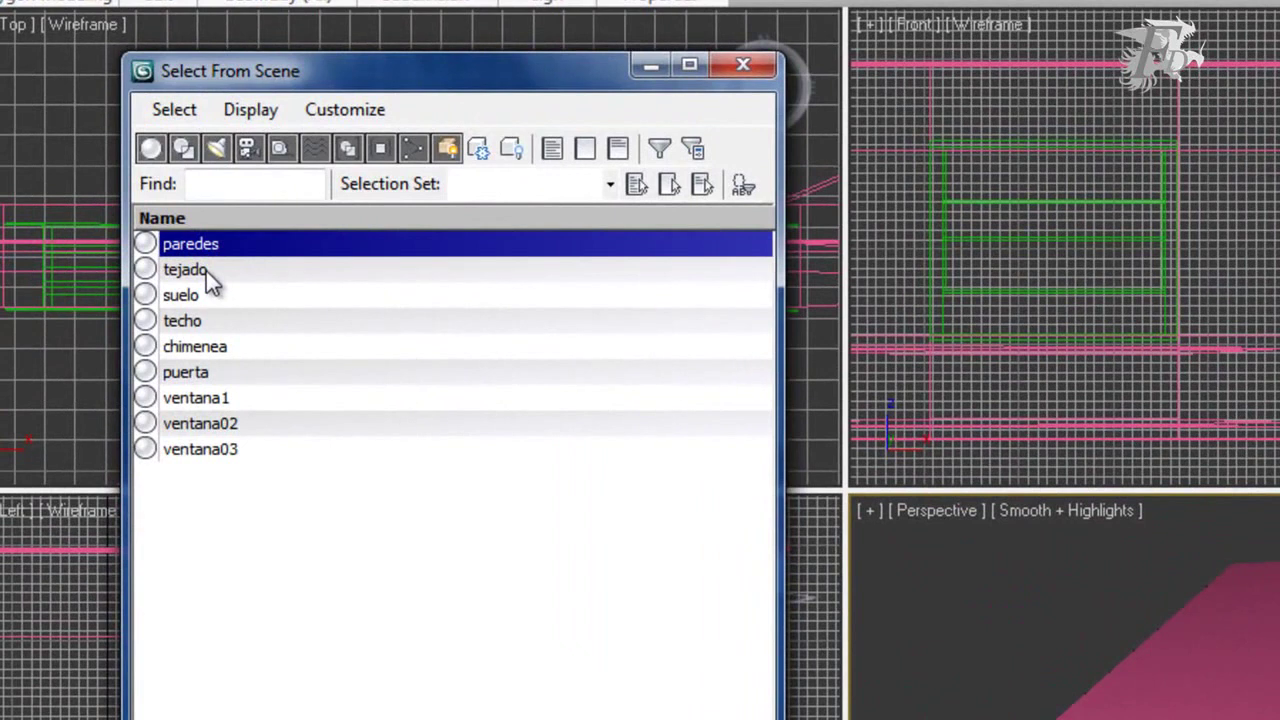
ctrl+click(206, 271)
ctrl+click(210, 298)
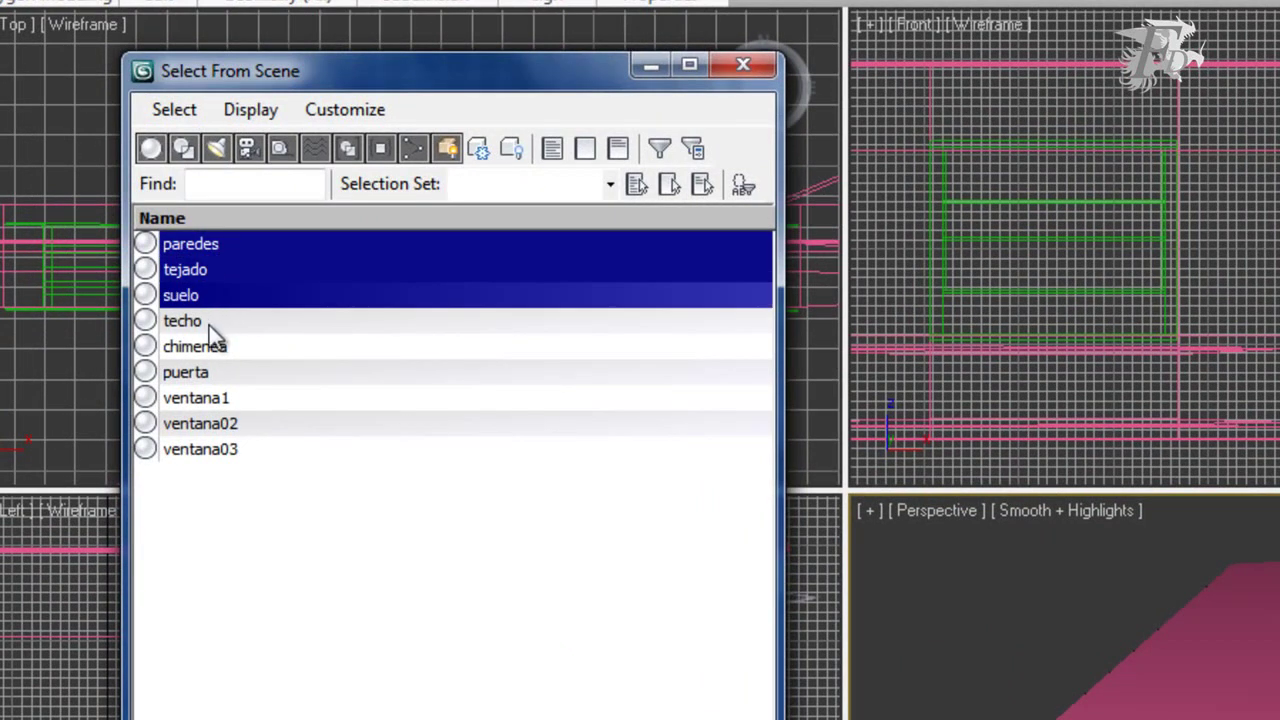
ctrl+click(209, 322)
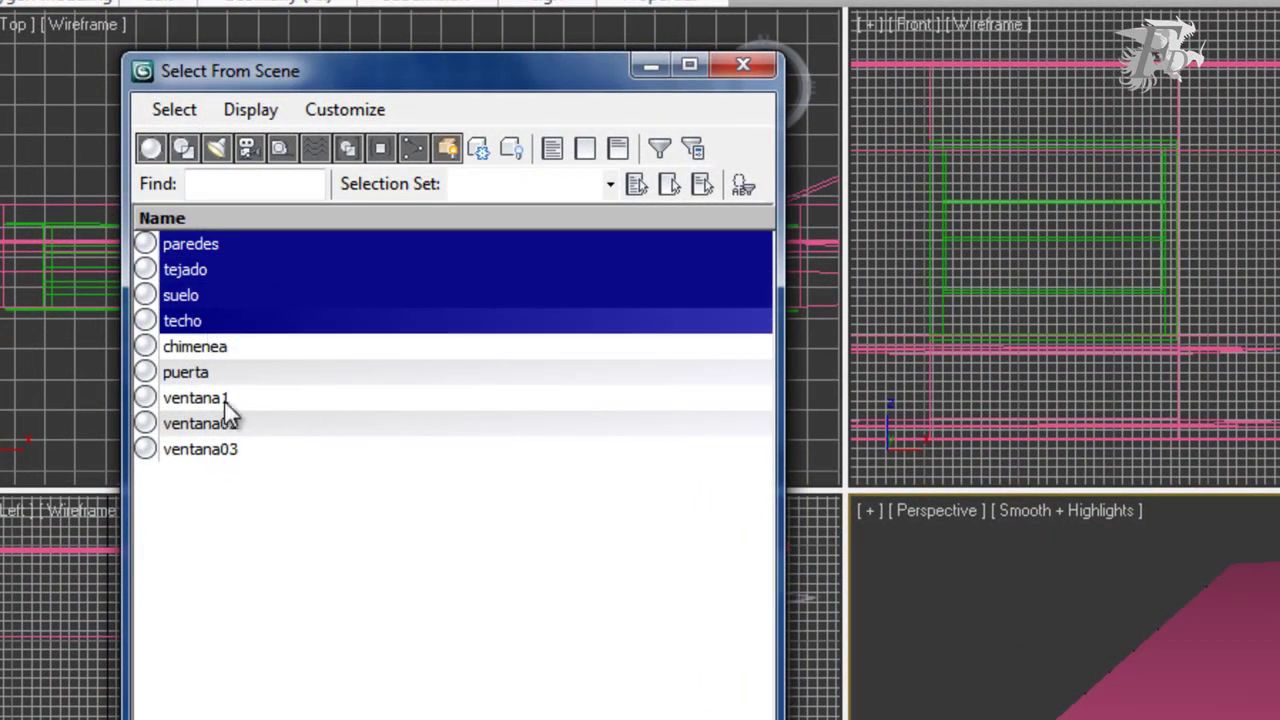